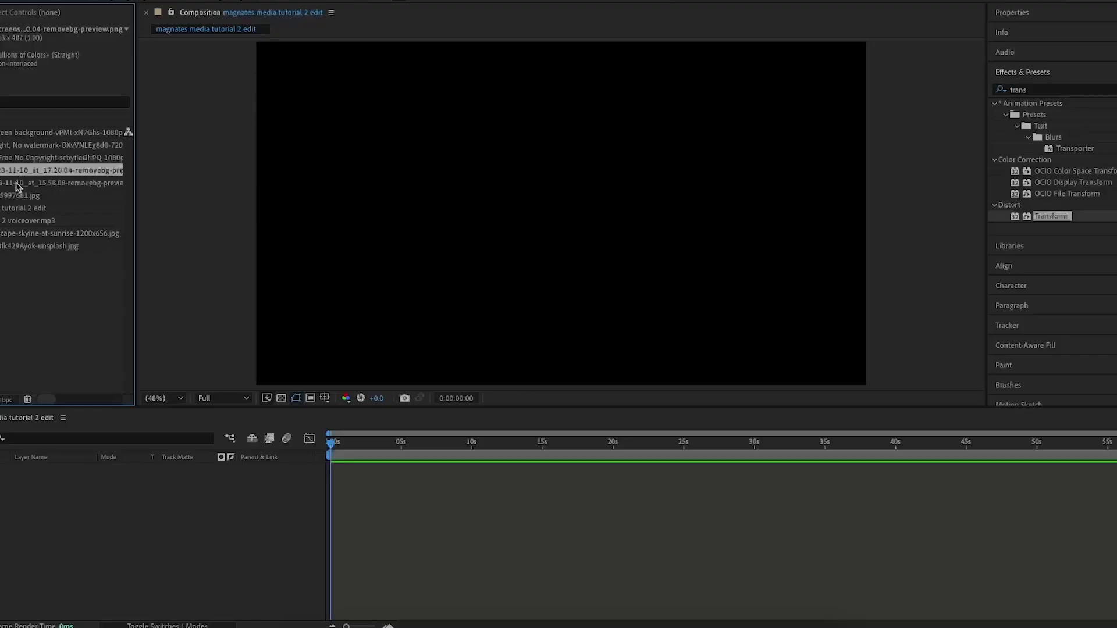
Add the pexels 15997681.jpg doorway image to the composition as a layer
{"action": "left_click", "coordinate": [20, 195]}
{"action": "left_click", "coordinate": [22, 207]}
{"action": "left_click", "coordinate": [21, 197]}
{"action": "left_click", "coordinate": [21, 187]}
{"action": "left_click", "coordinate": [38, 197]}
{"action": "left_click_drag", "start_coordinate": [81, 284], "coordinate": [151, 515]}
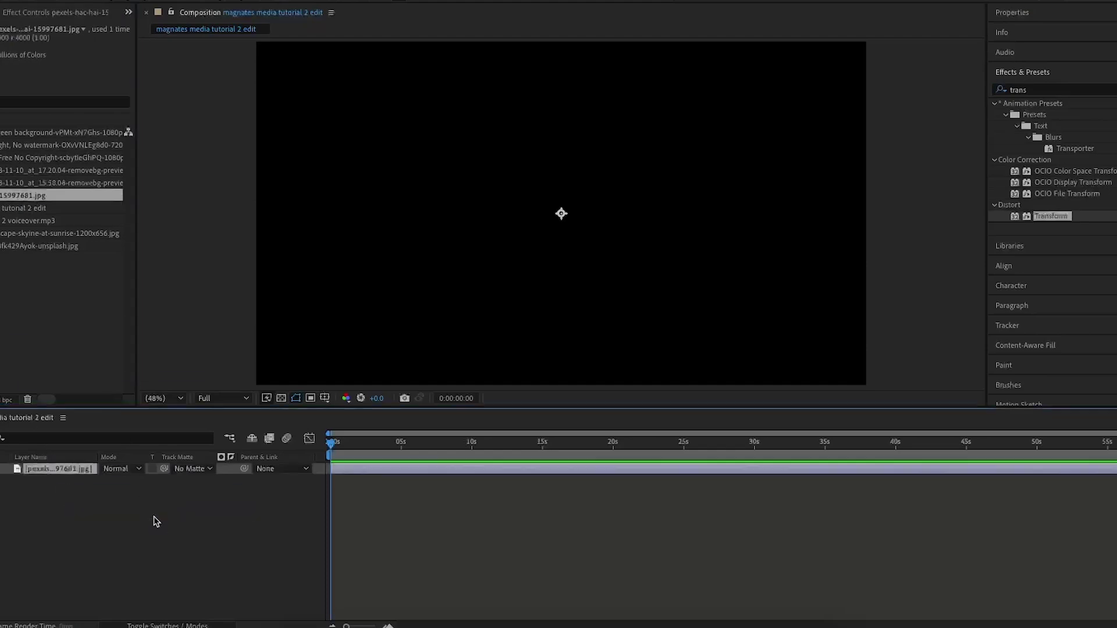
Scale the doorway image layer to 32% so it fills the frame
{"action": "key", "text": "s"}
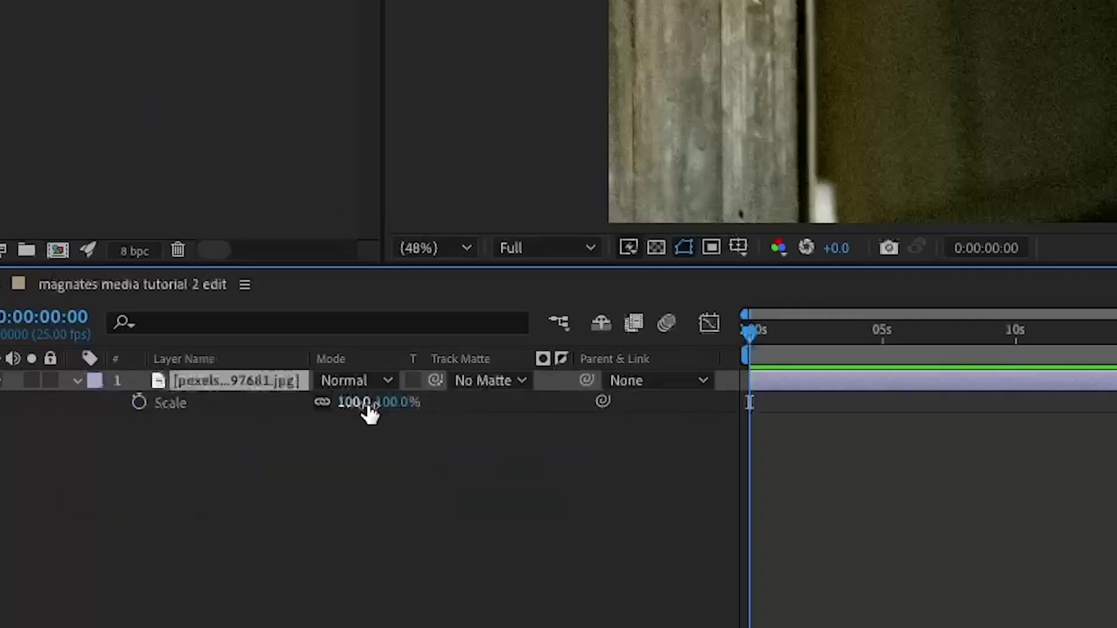
{"action": "left_click_drag", "start_coordinate": [370, 412], "coordinate": [276, 413]}
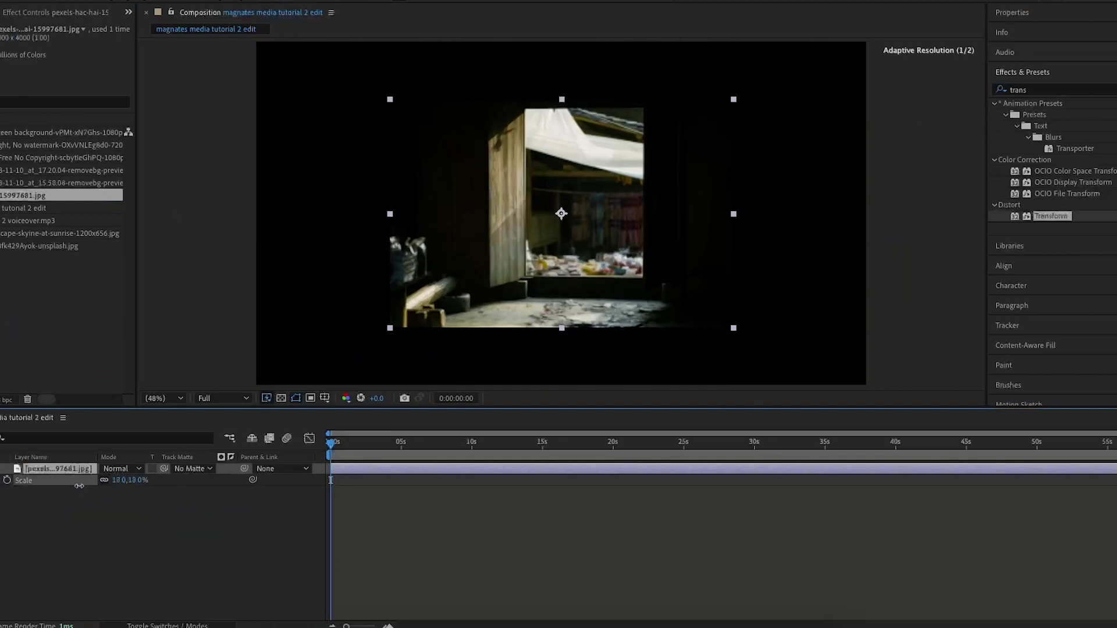
{"action": "left_click_drag", "start_coordinate": [79, 486], "coordinate": [89, 485]}
Add the 15.58.08 removebg-preview cut-out of the boy to the composition above the doorway image
{"action": "left_click", "coordinate": [66, 314]}
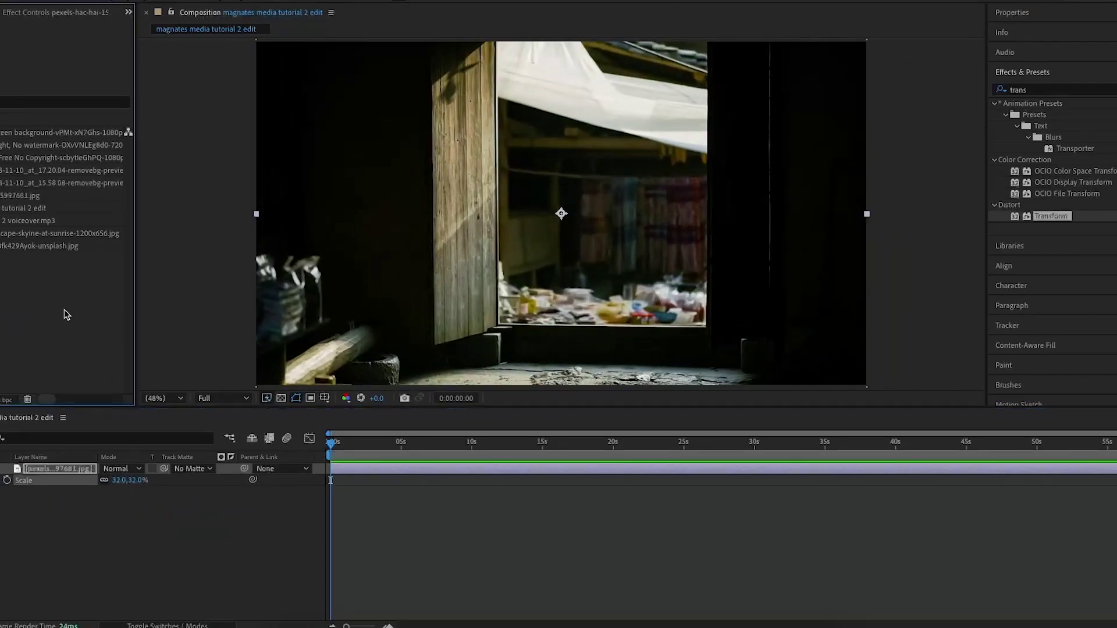
{"action": "key", "text": "Up"}
{"action": "key", "text": "Up"}
{"action": "key", "text": "Up"}
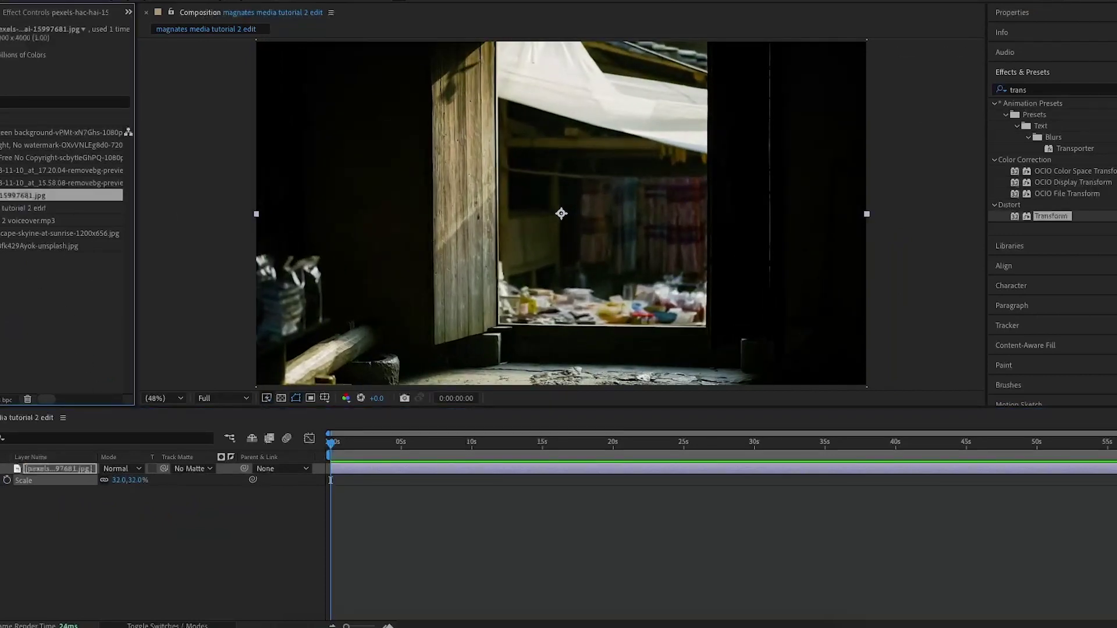
{"action": "left_click_drag", "start_coordinate": [61, 183], "coordinate": [559, 249]}
Scale the boy cut-out to 204% and position it standing in front of the doorway opening
{"action": "key", "text": "s"}
{"action": "left_click_drag", "start_coordinate": [139, 481], "coordinate": [186, 481]}
{"action": "left_click_drag", "start_coordinate": [556, 287], "coordinate": [552, 351]}
{"action": "left_click_drag", "start_coordinate": [139, 481], "coordinate": [204, 480]}
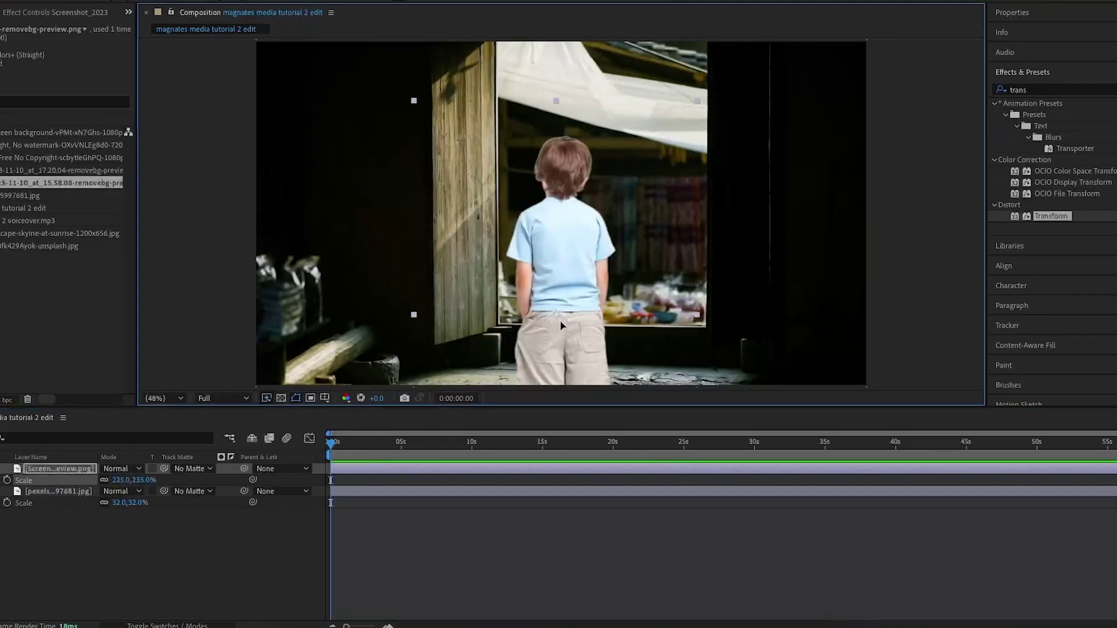
{"action": "left_click_drag", "start_coordinate": [561, 327], "coordinate": [569, 287]}
{"action": "left_click_drag", "start_coordinate": [143, 481], "coordinate": [120, 480]}
Add the voiceover MP3 beneath the image layers and display its audio waveform
{"action": "left_click_drag", "start_coordinate": [35, 221], "coordinate": [93, 542]}
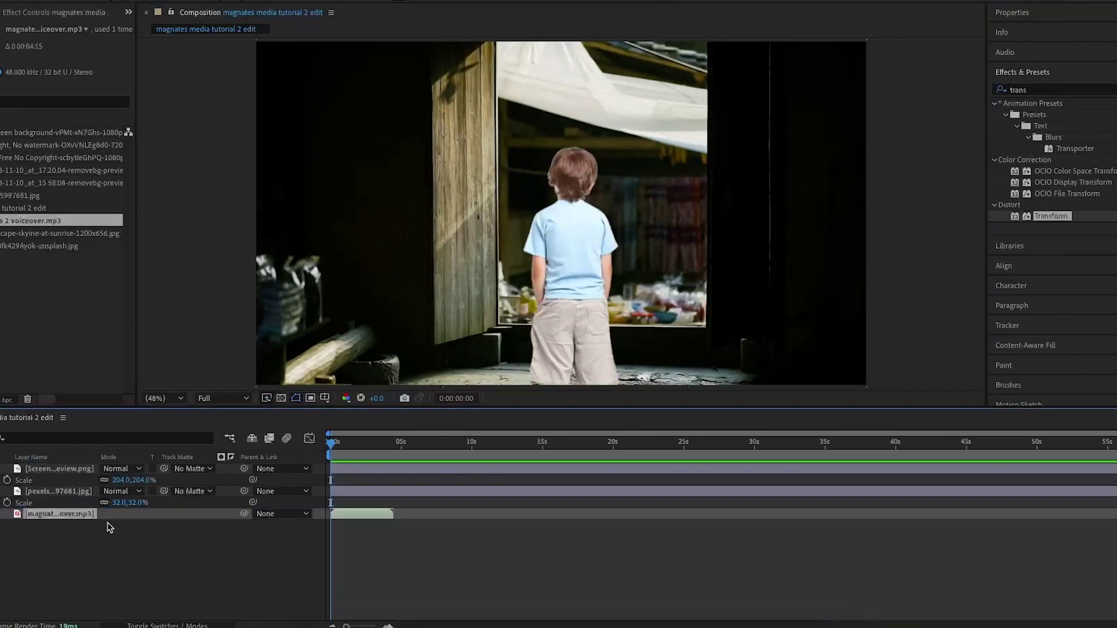
{"action": "key", "text": "l"}
{"action": "key", "text": "l"}
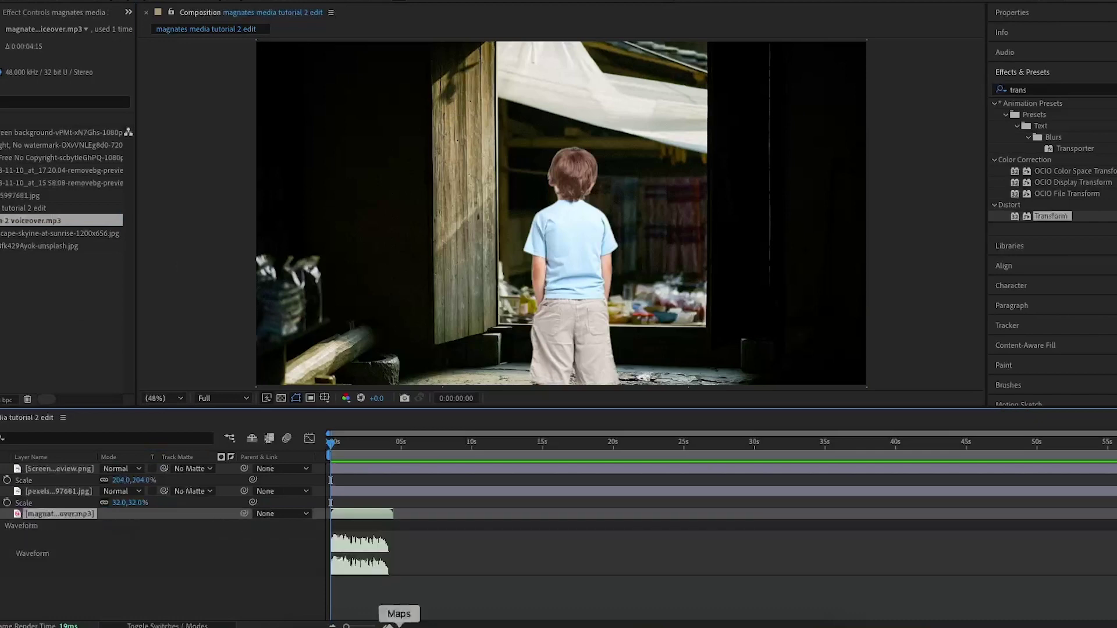
Shift the voiceover layer slightly earlier so its audio begins at the first frame
{"action": "key", "text": "equal"}
{"action": "key", "text": "equal"}
{"action": "key", "text": "equal"}
{"action": "key", "text": "equal"}
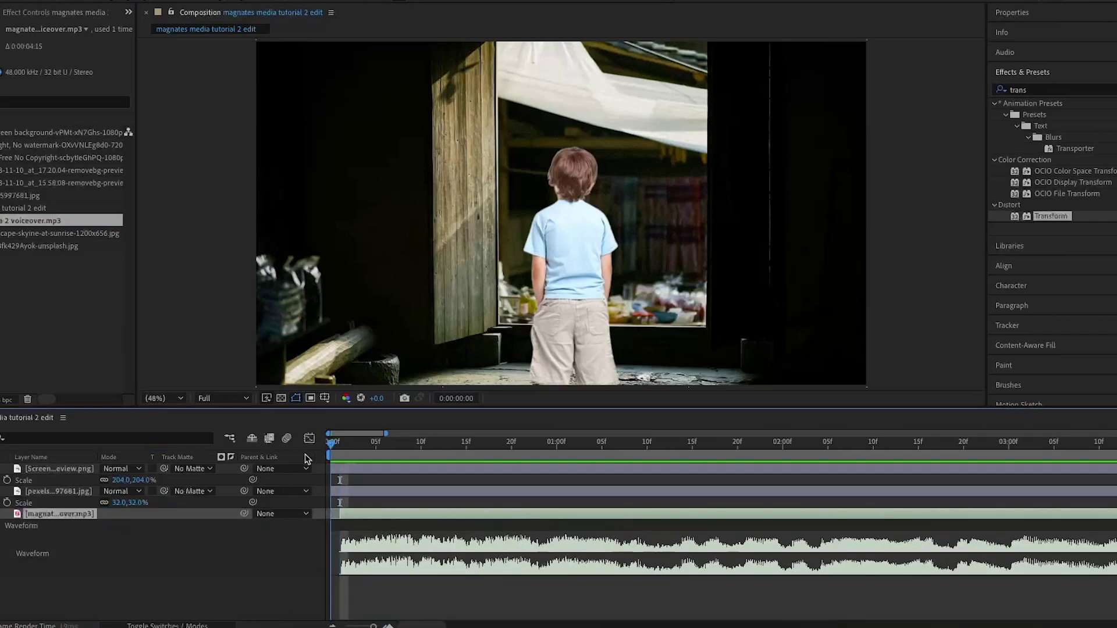
{"action": "left_click_drag", "start_coordinate": [358, 516], "coordinate": [349, 516]}
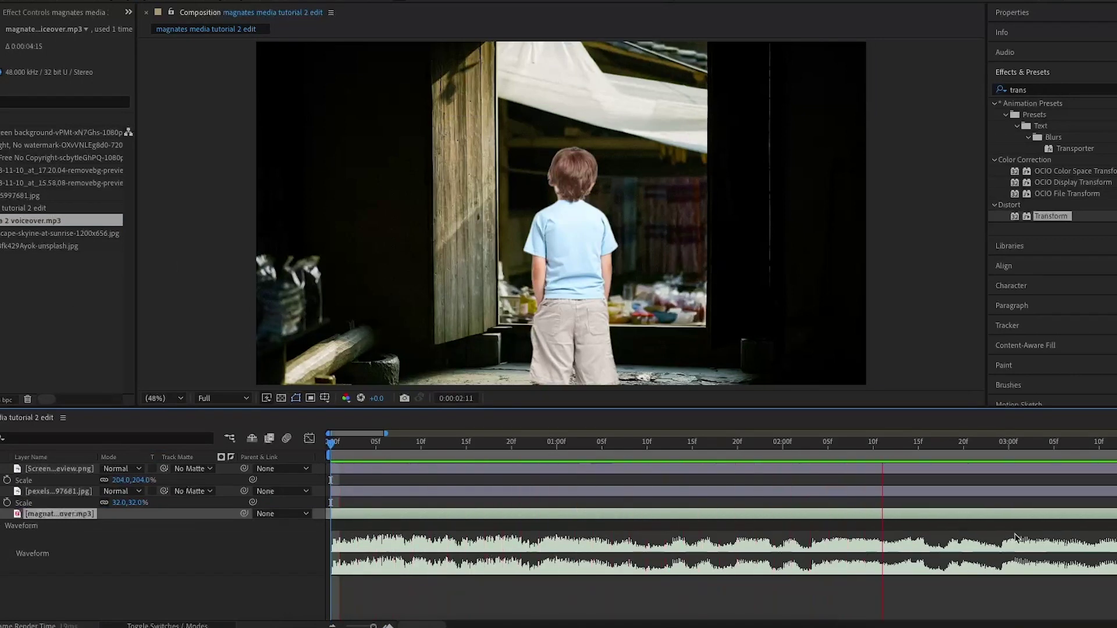
Hide the boy cut-out layer and add the abandoned-building unsplash.jpg image as the top layer
{"action": "left_click", "coordinate": [44, 469]}
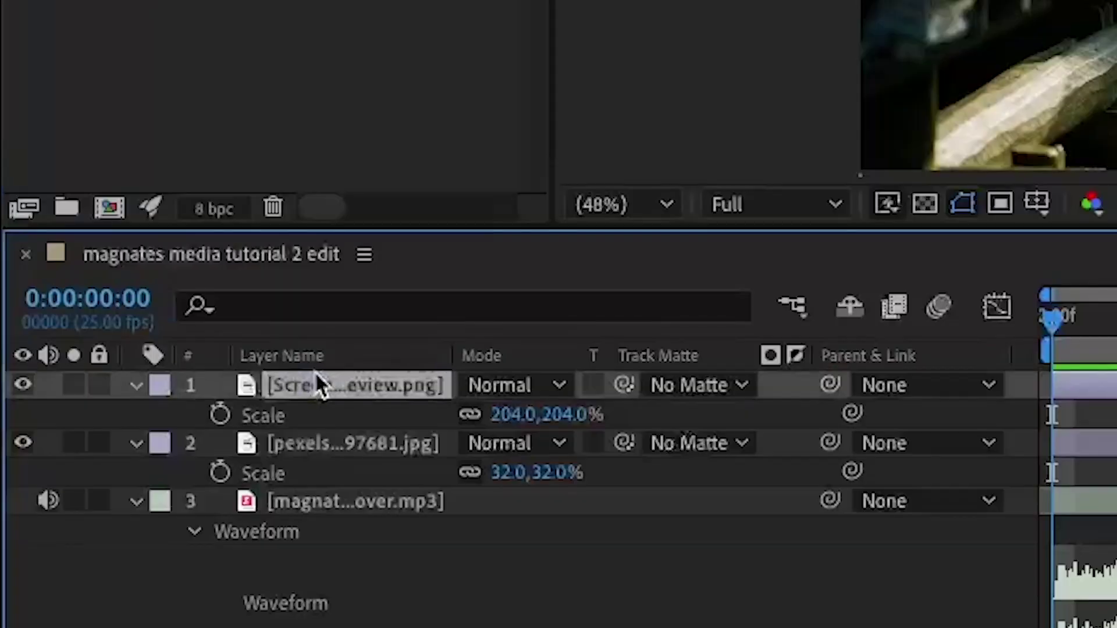
{"action": "left_click", "coordinate": [14, 387]}
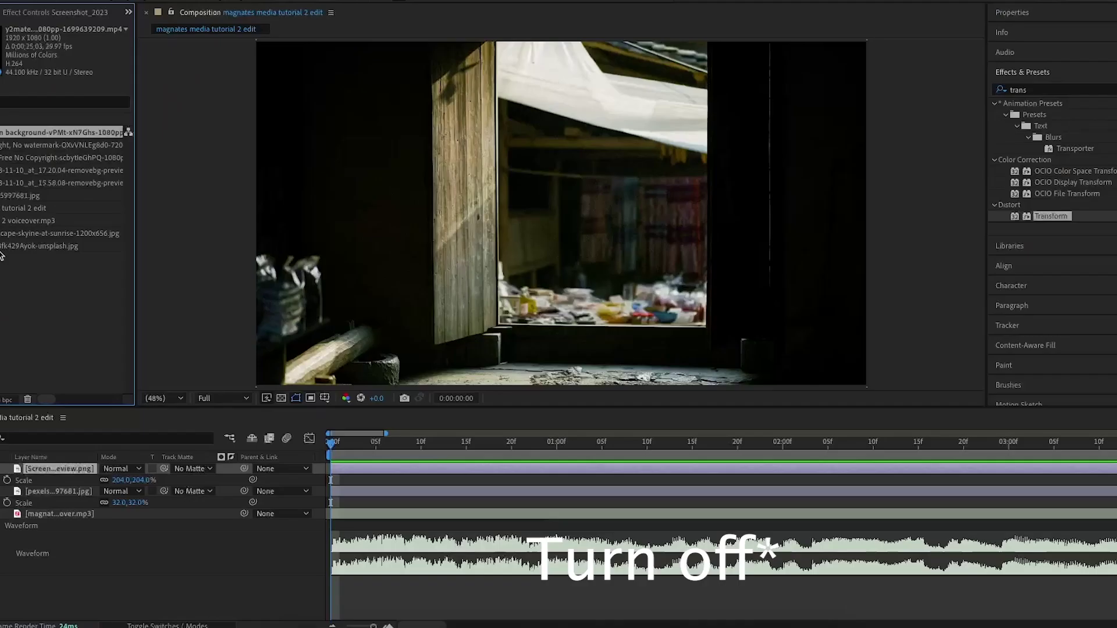
{"action": "left_click_drag", "start_coordinate": [2, 250], "coordinate": [628, 199]}
{"action": "key", "text": "s"}
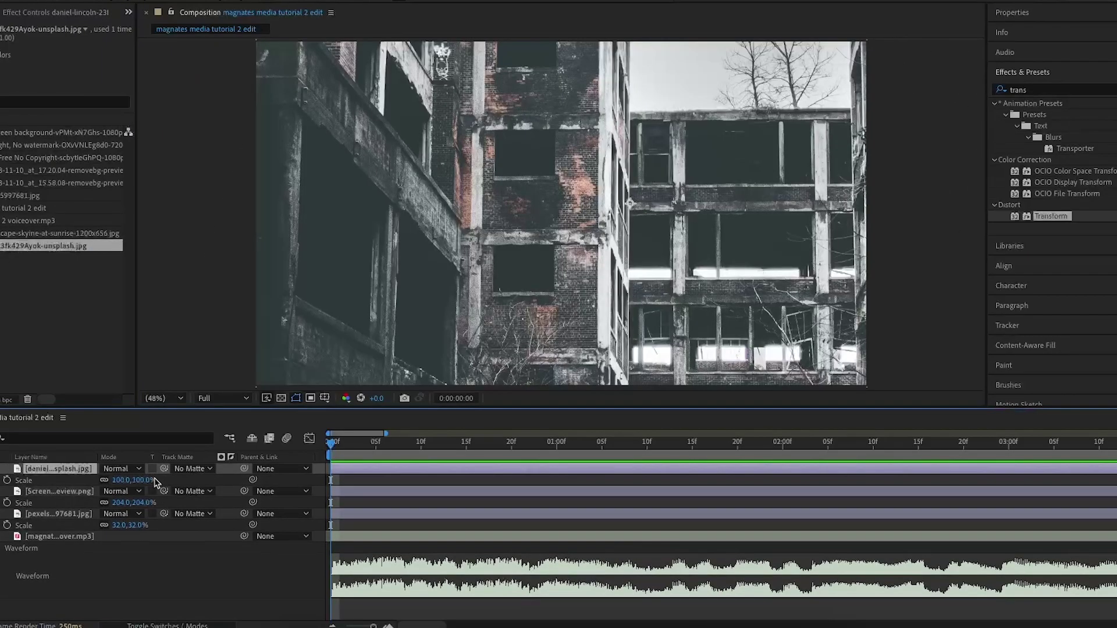
Scale the abandoned-building image to 17% and position it over the doorway opening
{"action": "left_click_drag", "start_coordinate": [124, 480], "coordinate": [92, 481]}
{"action": "left_click", "coordinate": [599, 284]}
{"action": "left_click_drag", "start_coordinate": [599, 284], "coordinate": [574, 279]}
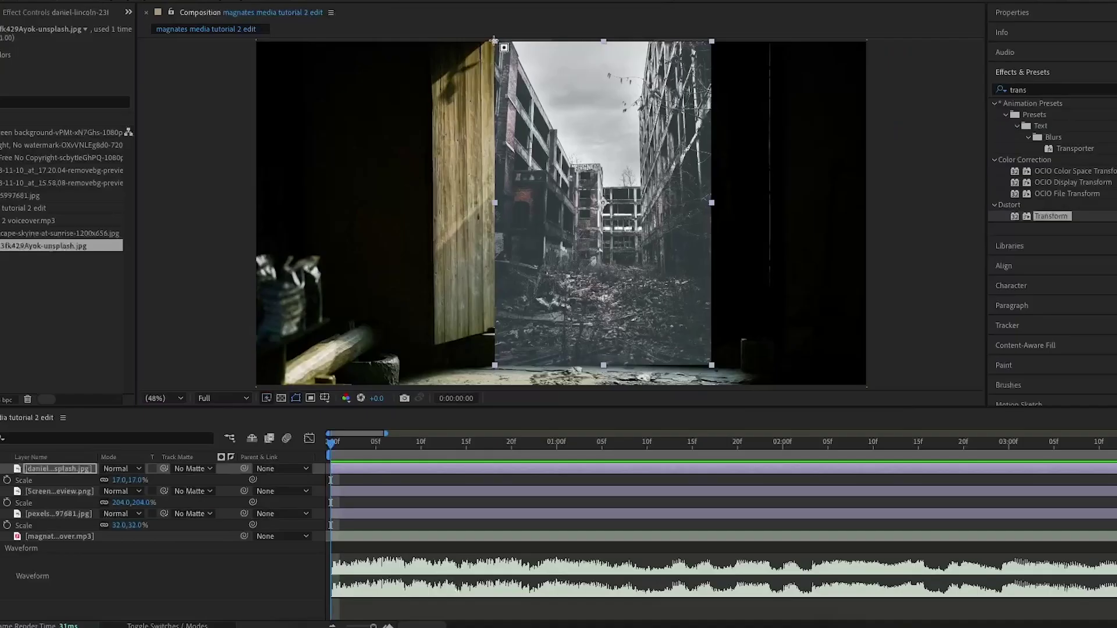
Mask the building image with a rectangle matching the doorway opening and set the mask feather to 52 pixels
{"action": "left_click_drag", "start_coordinate": [495, 41], "coordinate": [707, 327]}
{"action": "left_click_drag", "start_coordinate": [707, 41], "coordinate": [705, 43]}
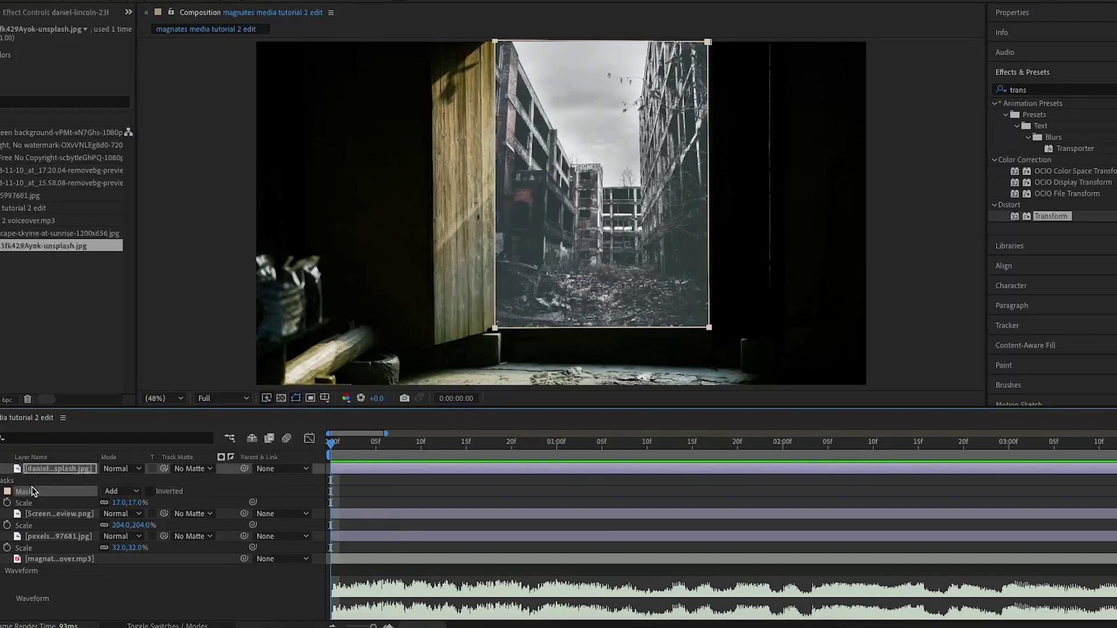
{"action": "left_click", "coordinate": [2, 492]}
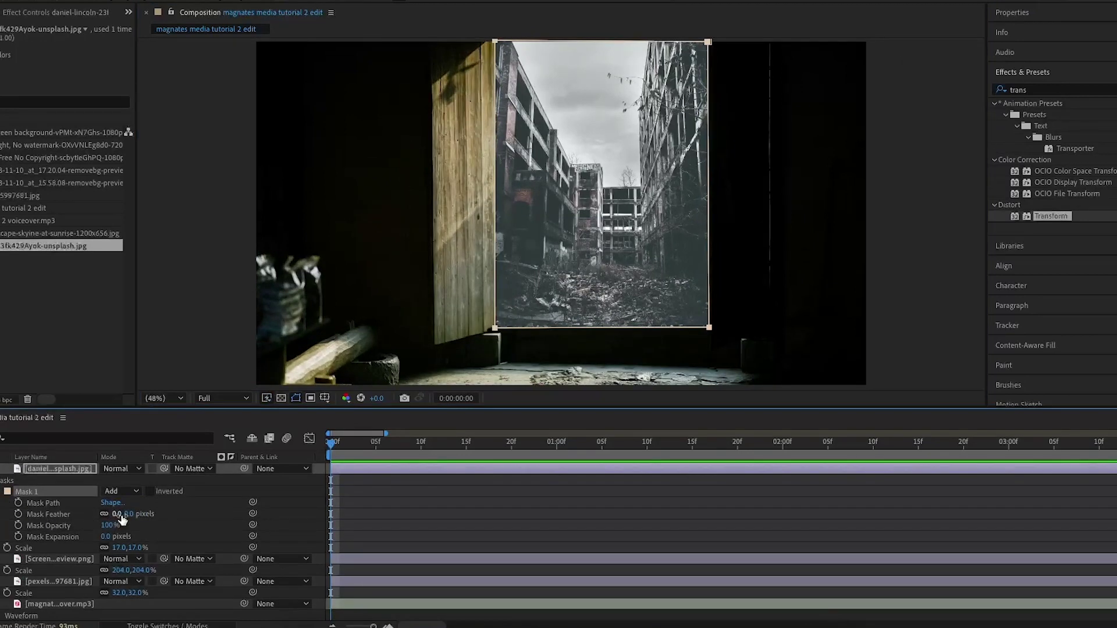
{"action": "left_click_drag", "start_coordinate": [128, 514], "coordinate": [137, 514]}
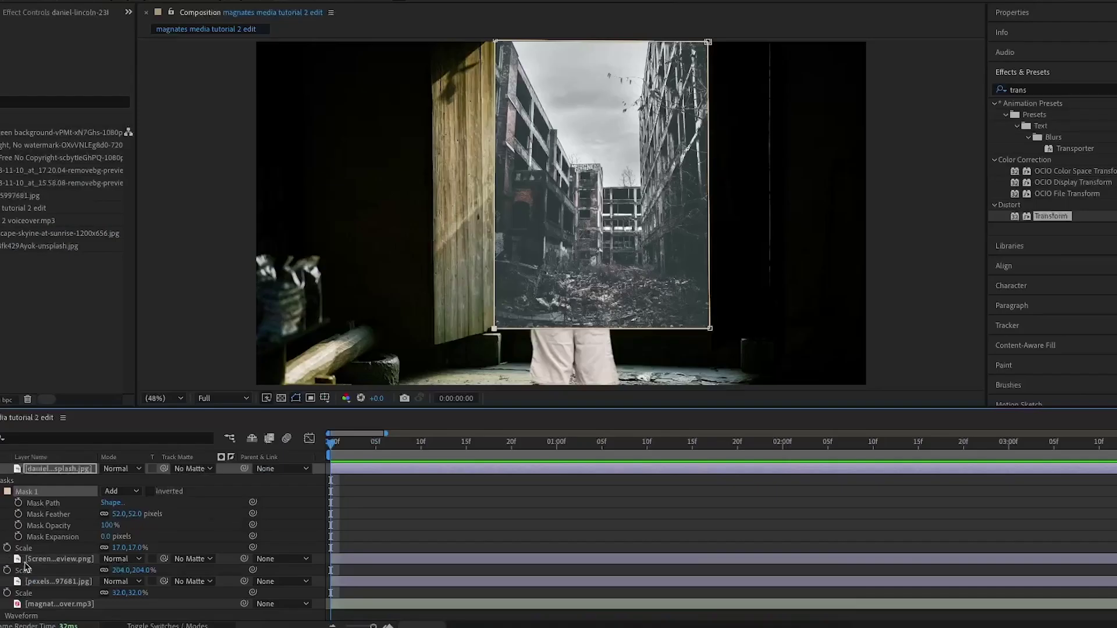
Move the boy cut-out layer to the top of the layer stack and duplicate it
{"action": "left_click_drag", "start_coordinate": [26, 562], "coordinate": [41, 468]}
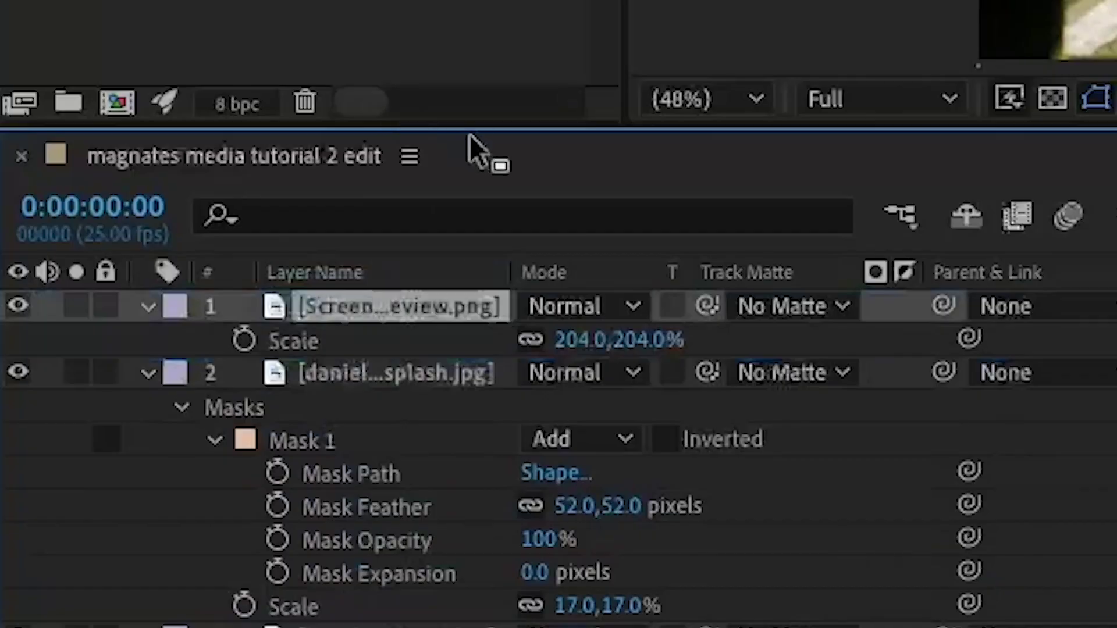
{"action": "key", "text": "ctrl+d"}
Find the Fill effect and apply it to the upper copy of the boy cut-out
{"action": "left_click_drag", "start_coordinate": [1023, 89], "coordinate": [973, 94]}
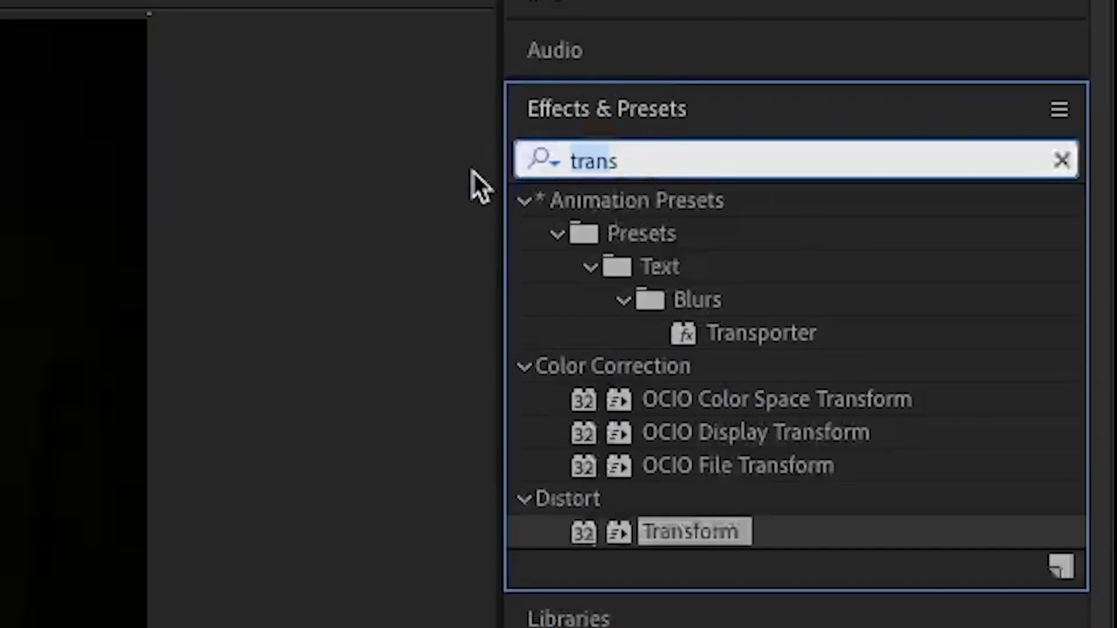
{"action": "type", "text": "s"}
{"action": "left_click", "coordinate": [542, 160]}
{"action": "key", "text": "BackSpace"}
{"action": "type", "text": "fill"}
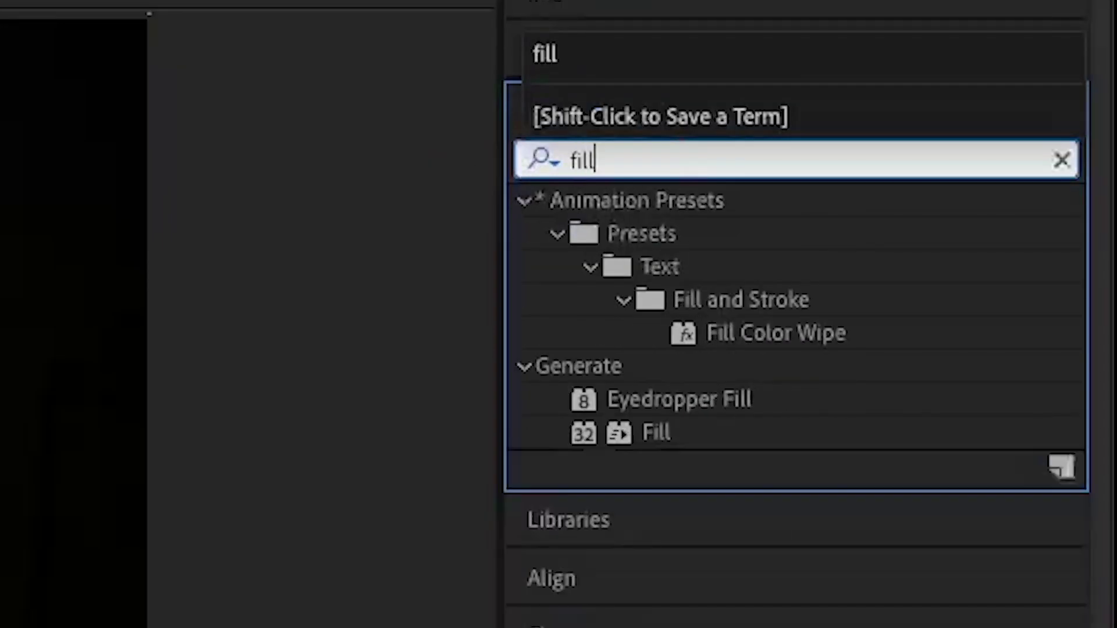
{"action": "left_click", "coordinate": [732, 443]}
{"action": "left_click_drag", "start_coordinate": [661, 433], "coordinate": [76, 468]}
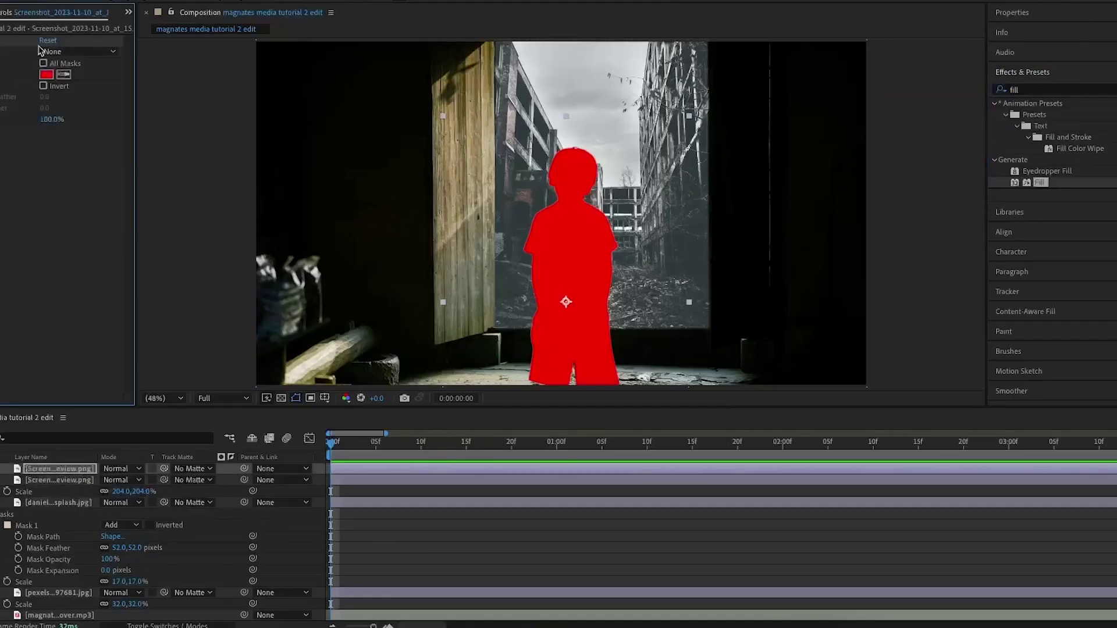
Set the Fill effect's color to black (000000) to turn the boy into a silhouette
{"action": "left_click", "coordinate": [48, 75]}
{"action": "left_click_drag", "start_coordinate": [418, 323], "coordinate": [251, 490]}
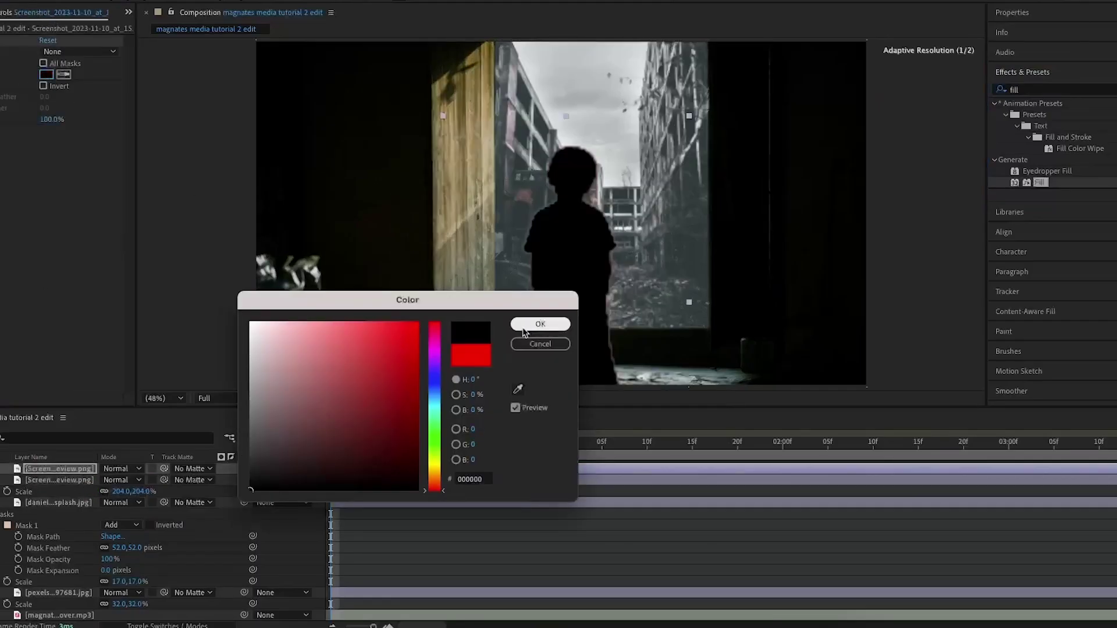
{"action": "left_click", "coordinate": [539, 324]}
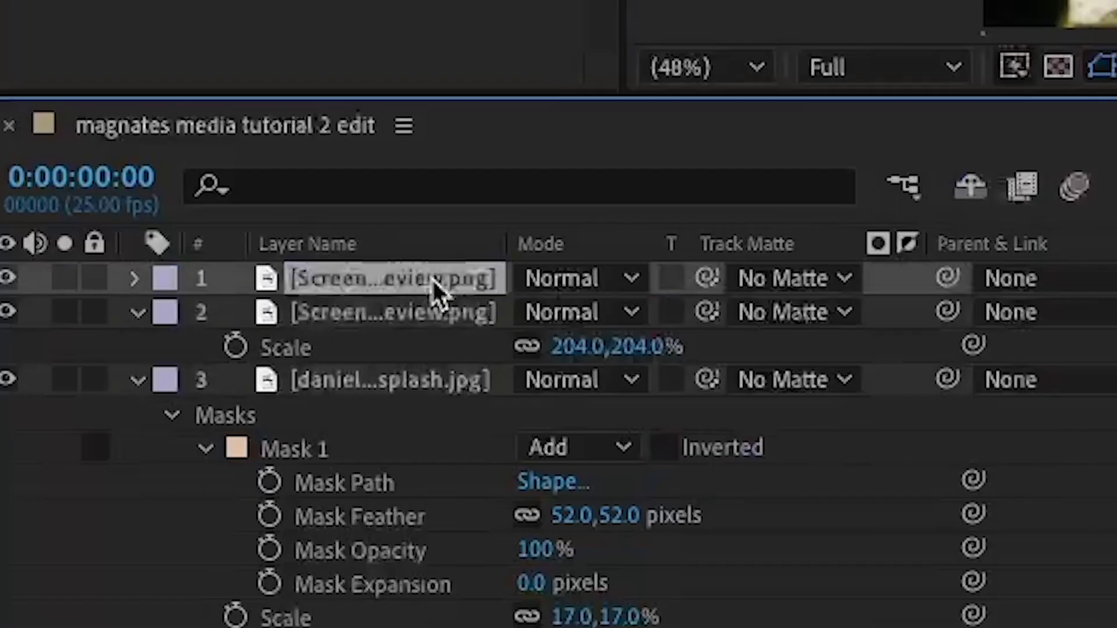
Set the black silhouette layer's opacity to 99%
{"action": "key", "text": "t"}
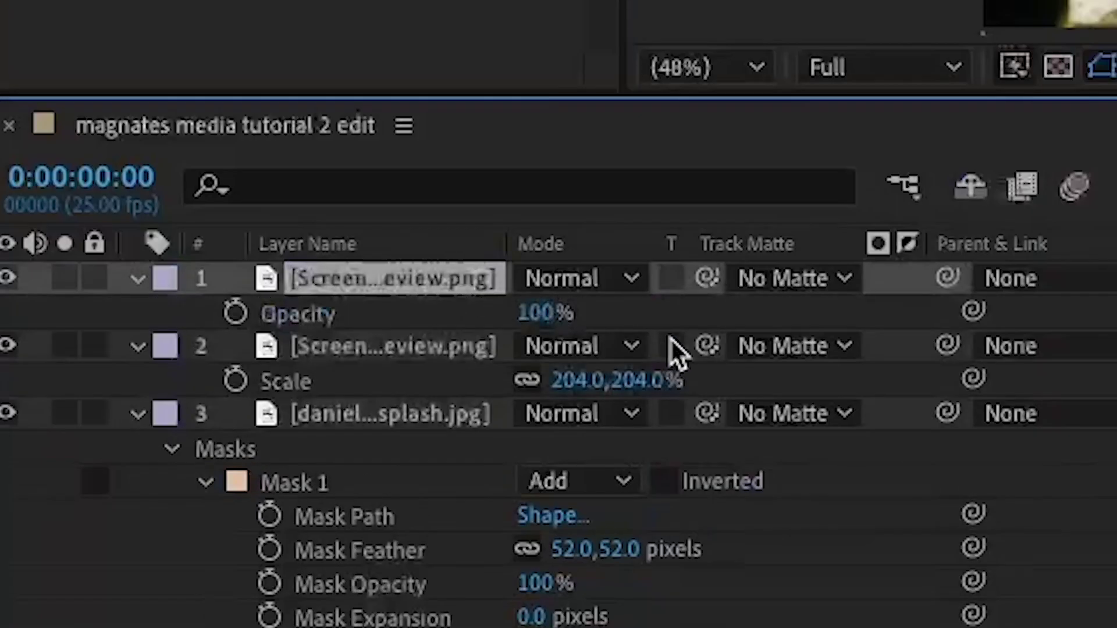
{"action": "left_click", "coordinate": [528, 314]}
{"action": "type", "text": "99"}
{"action": "key", "text": "Return"}
Set the scale of the original boy cut-out beneath the silhouette to 201%
{"action": "left_click", "coordinate": [654, 380]}
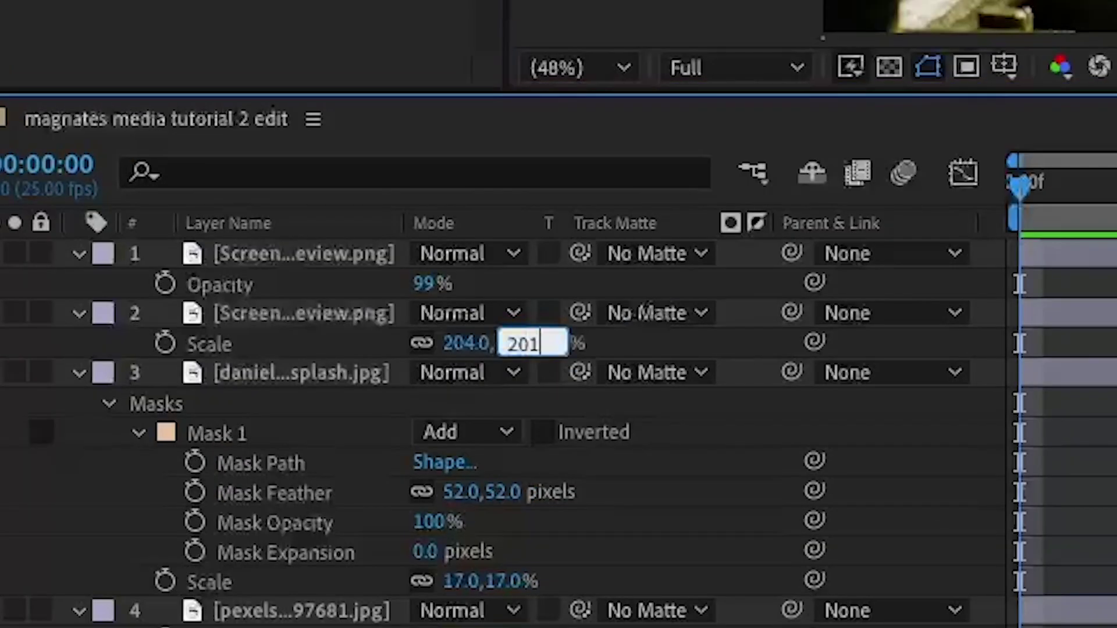
{"action": "type", "text": "201"}
{"action": "key", "text": "Return"}
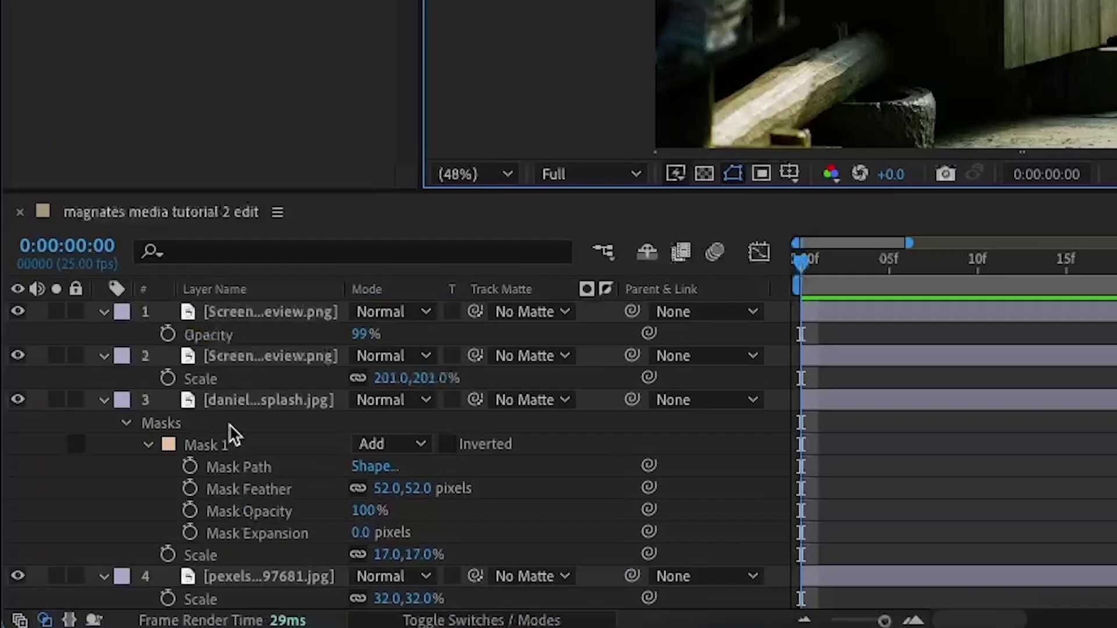
Create an adjustment layer above all other layers and apply the Transform effect to it
{"action": "right_click", "coordinate": [105, 336]}
{"action": "mouse_move", "coordinate": [155, 291]}
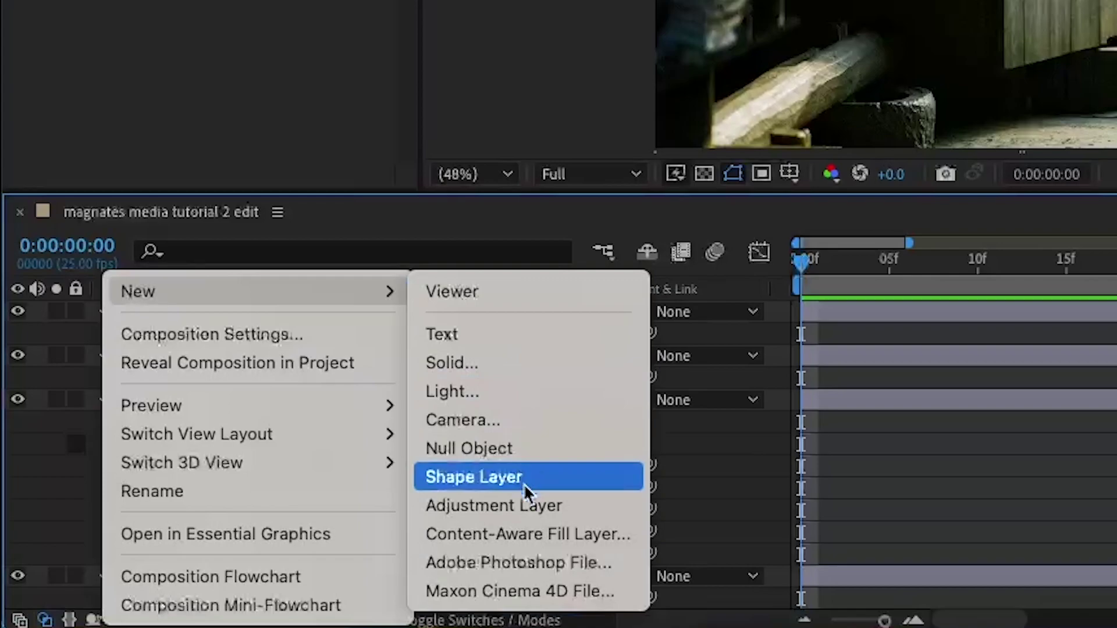
{"action": "left_click", "coordinate": [523, 500]}
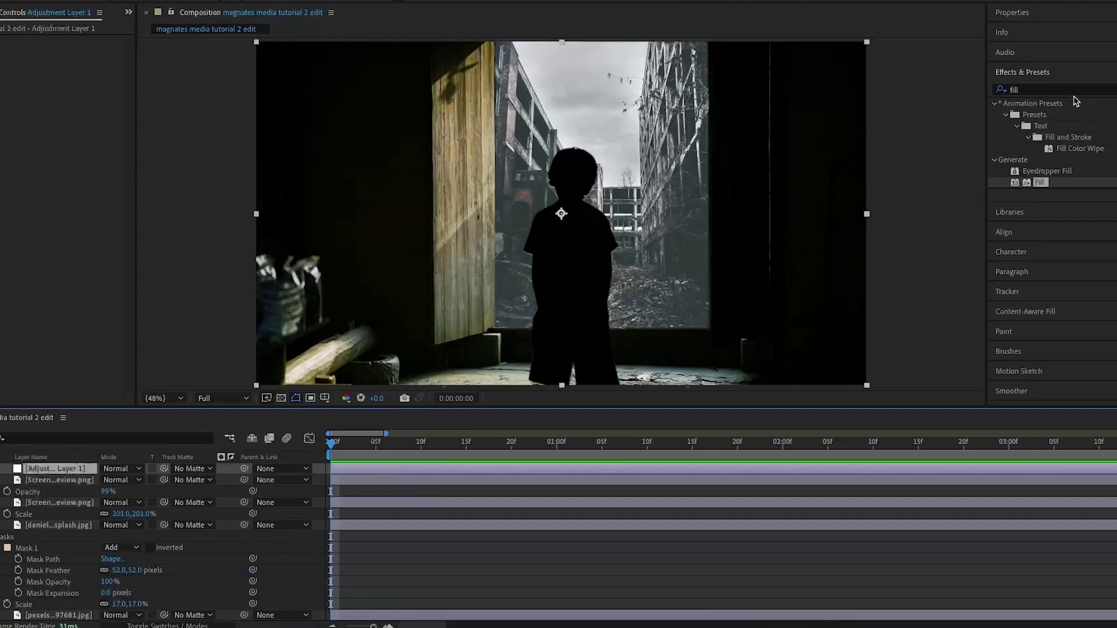
{"action": "left_click", "coordinate": [1073, 91]}
{"action": "type", "text": "trans"}
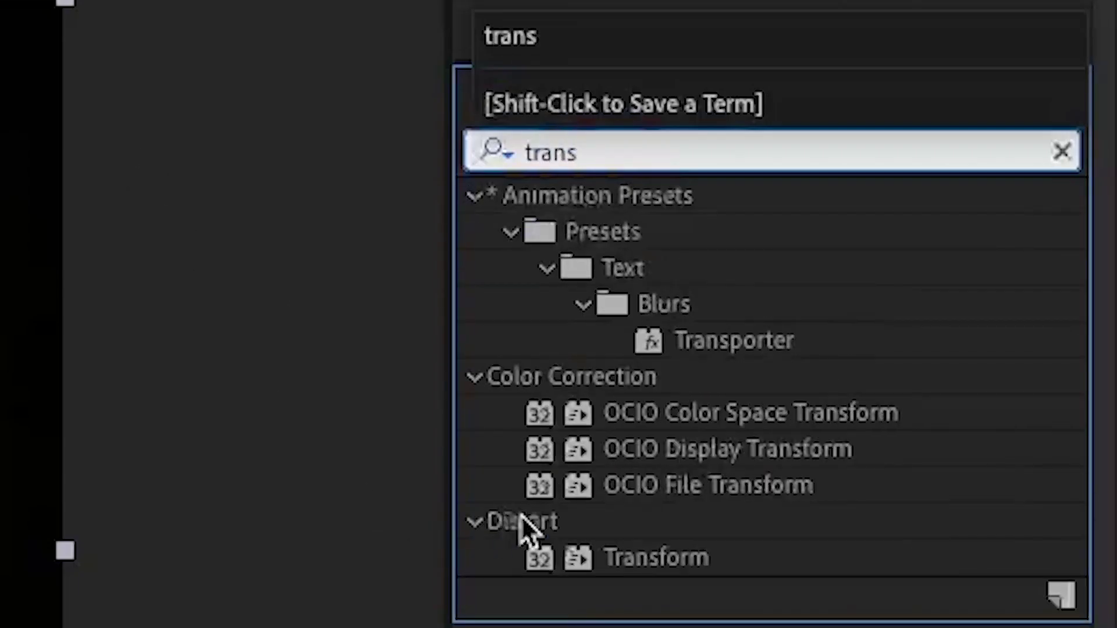
{"action": "double_click", "coordinate": [656, 557]}
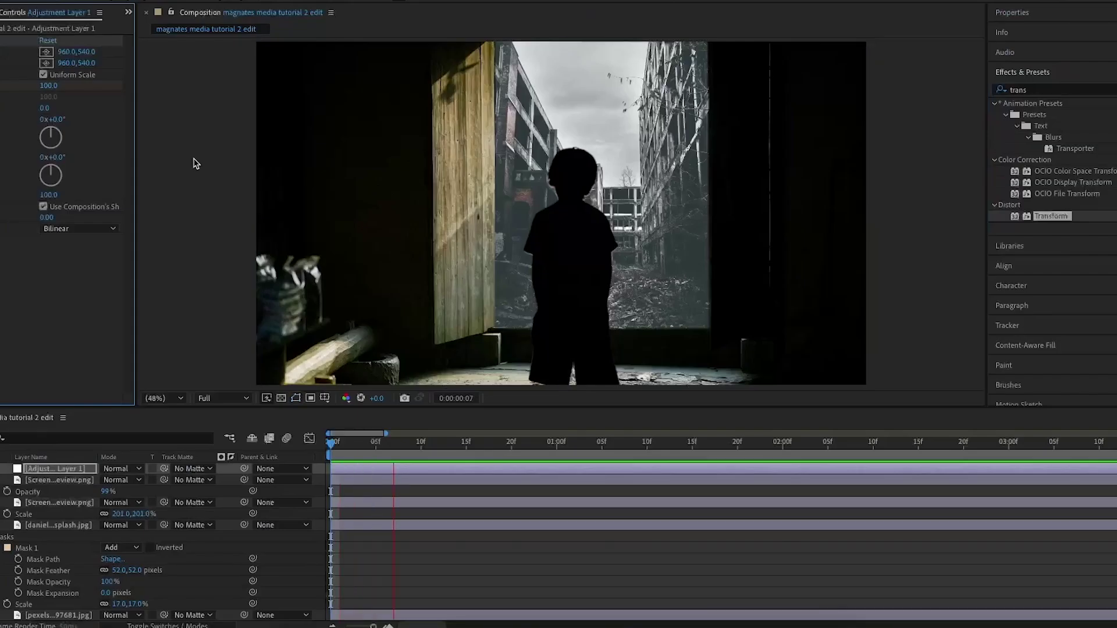
Keyframe a larger Transform scale at 0:00:01:22 for a zoom-in from 100 at the start, and preview the animation
{"action": "left_click", "coordinate": [755, 443]}
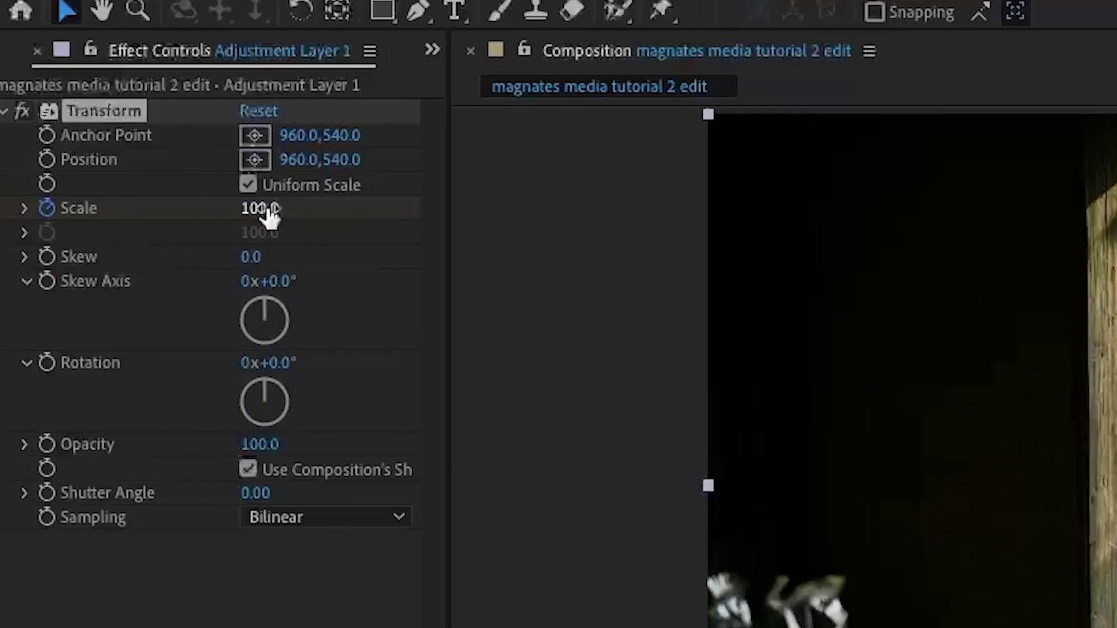
{"action": "left_click_drag", "start_coordinate": [269, 217], "coordinate": [332, 217]}
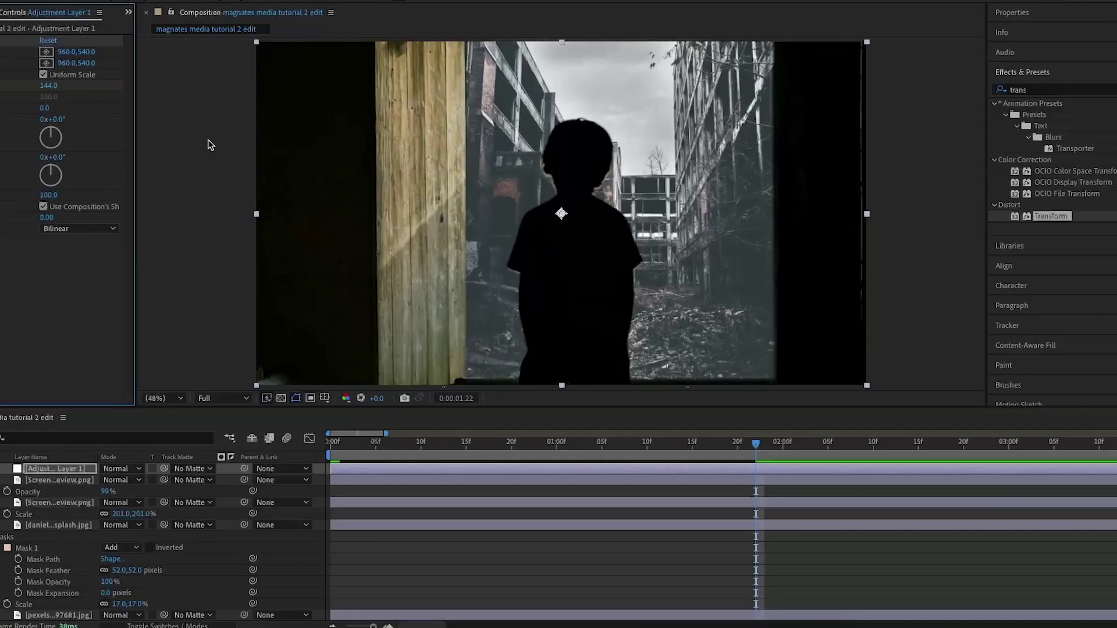
{"action": "left_click_drag", "start_coordinate": [45, 84], "coordinate": [26, 85]}
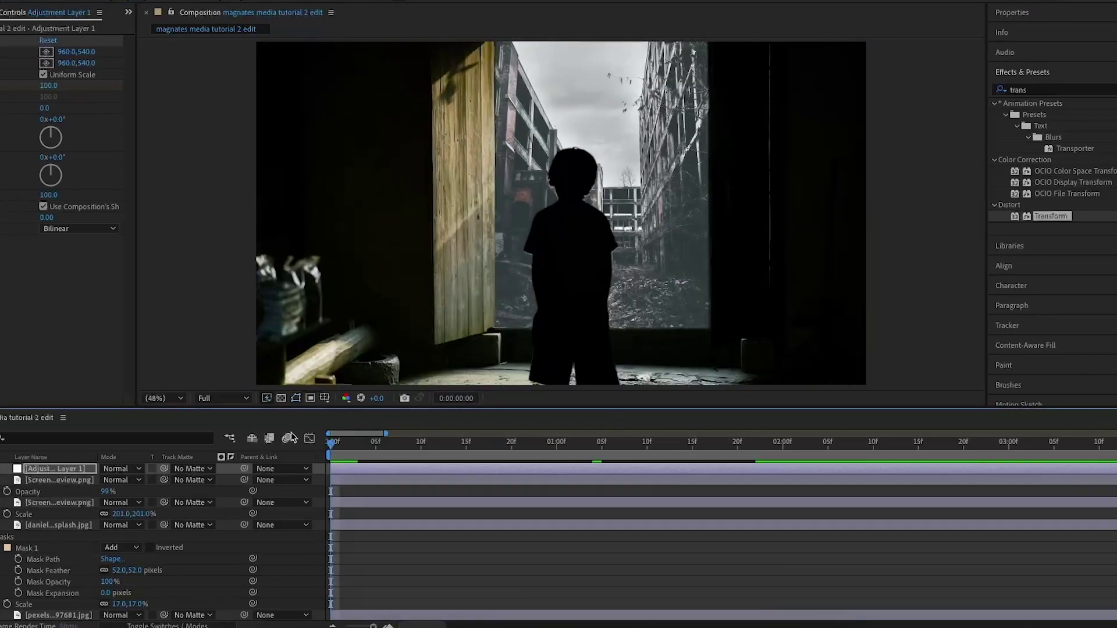
{"action": "key", "text": "space"}
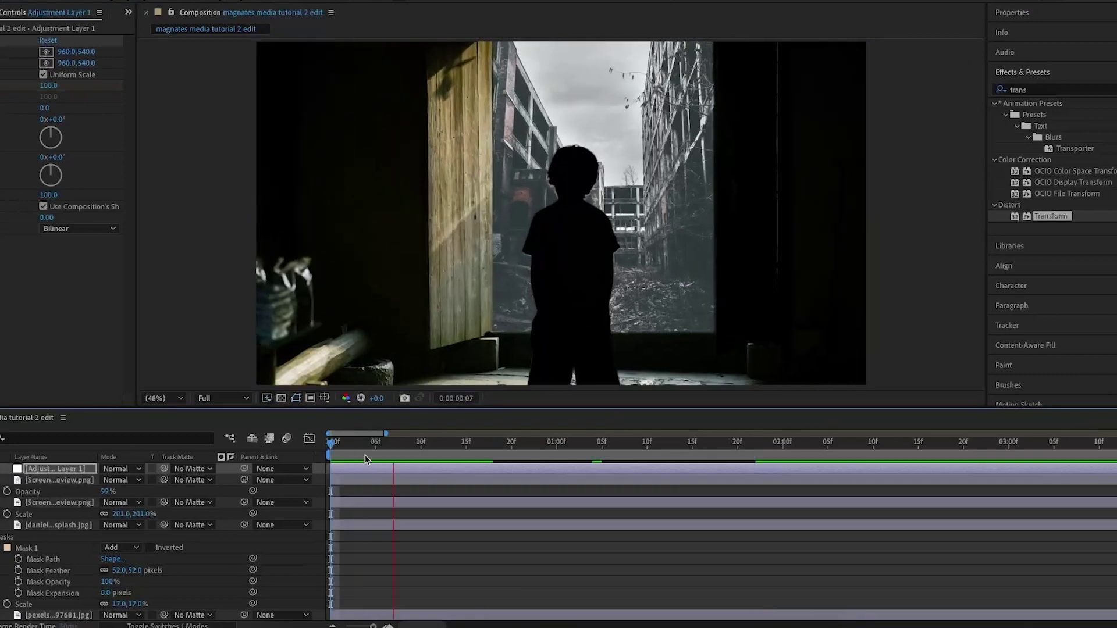
{"action": "key", "text": "space"}
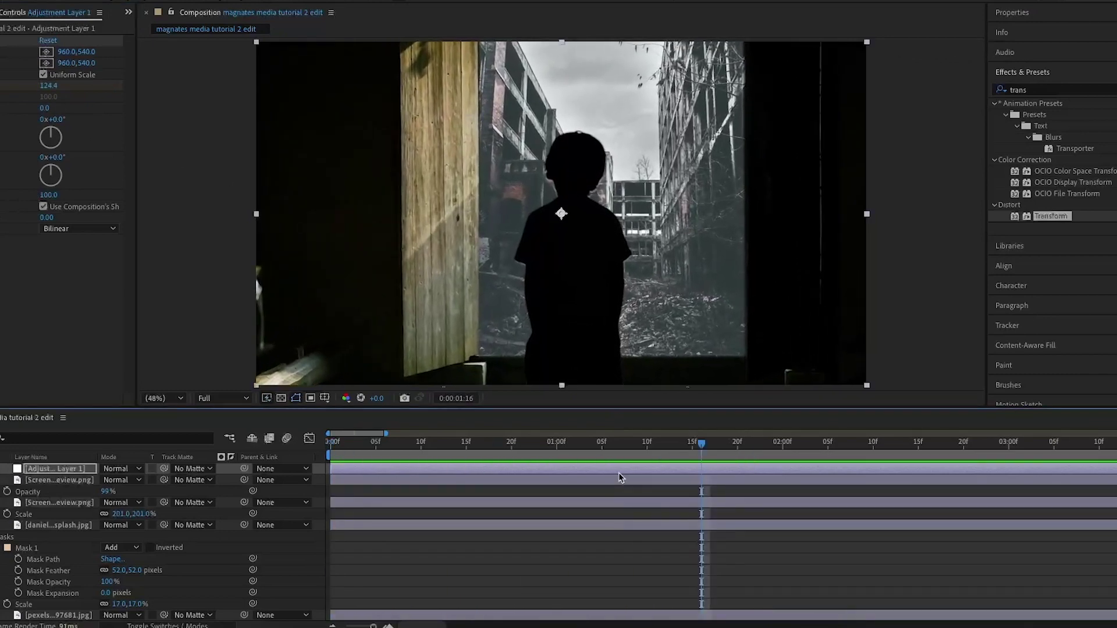
Apply Easy Ease to both Transform Scale keyframes of the adjustment layer and show their speed graph
{"action": "key", "text": "u"}
{"action": "mouse_move", "coordinate": [793, 492]}
{"action": "left_mouse_down"}
{"action": "mouse_move", "coordinate": [301, 493]}
{"action": "mouse_move", "coordinate": [795, 487]}
{"action": "left_mouse_up"}
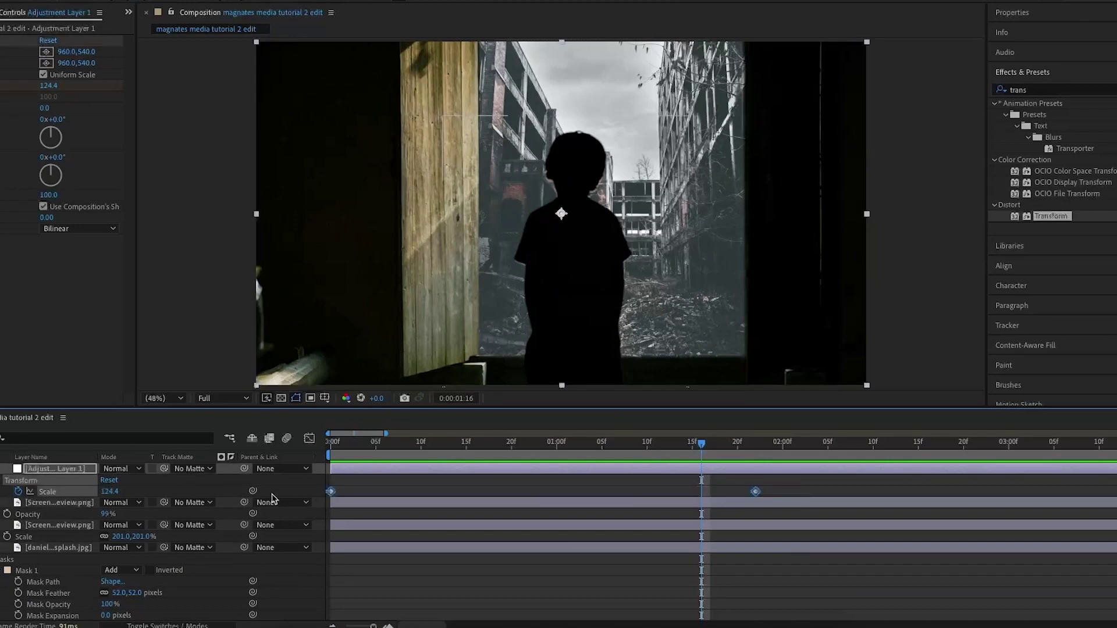
{"action": "key", "text": "F9"}
{"action": "key", "text": "shift+F3"}
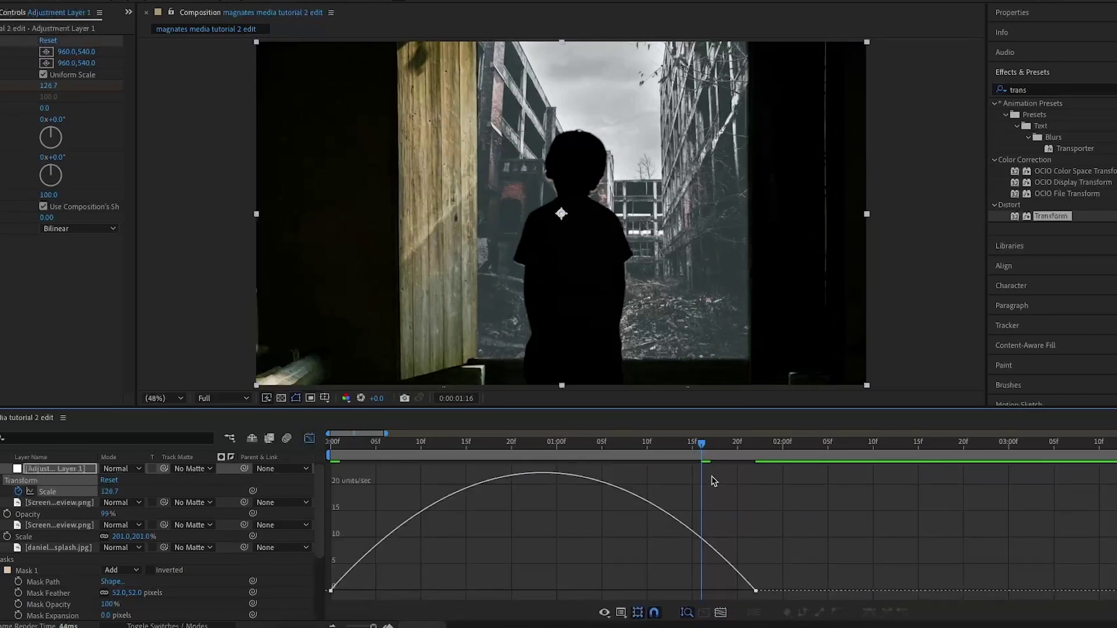
Reshape the Scale speed curve so the zoom starts fast and eases out slowly, and preview it
{"action": "left_click", "coordinate": [524, 474]}
{"action": "left_click_drag", "start_coordinate": [401, 586], "coordinate": [332, 587]}
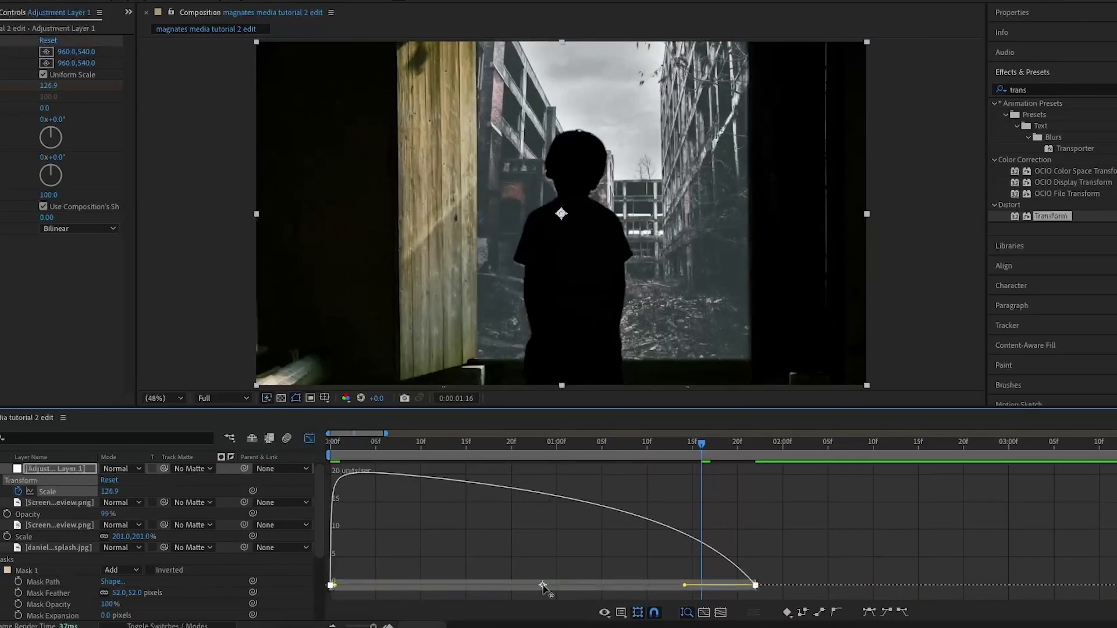
{"action": "left_click_drag", "start_coordinate": [684, 586], "coordinate": [563, 589]}
{"action": "left_click_drag", "start_coordinate": [701, 443], "coordinate": [238, 461]}
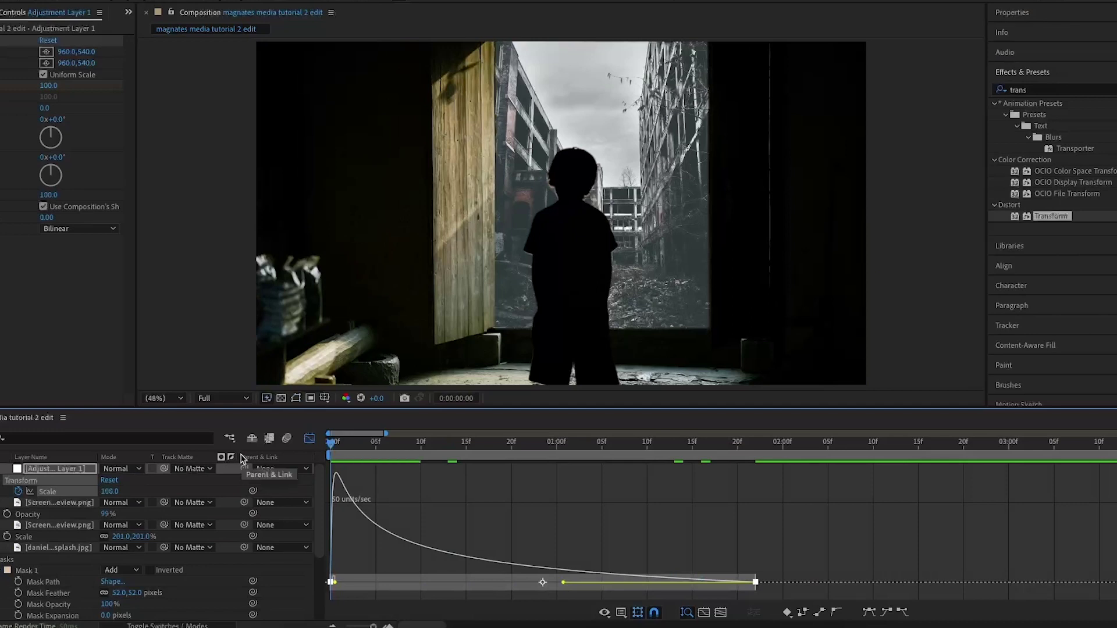
{"action": "key", "text": "space"}
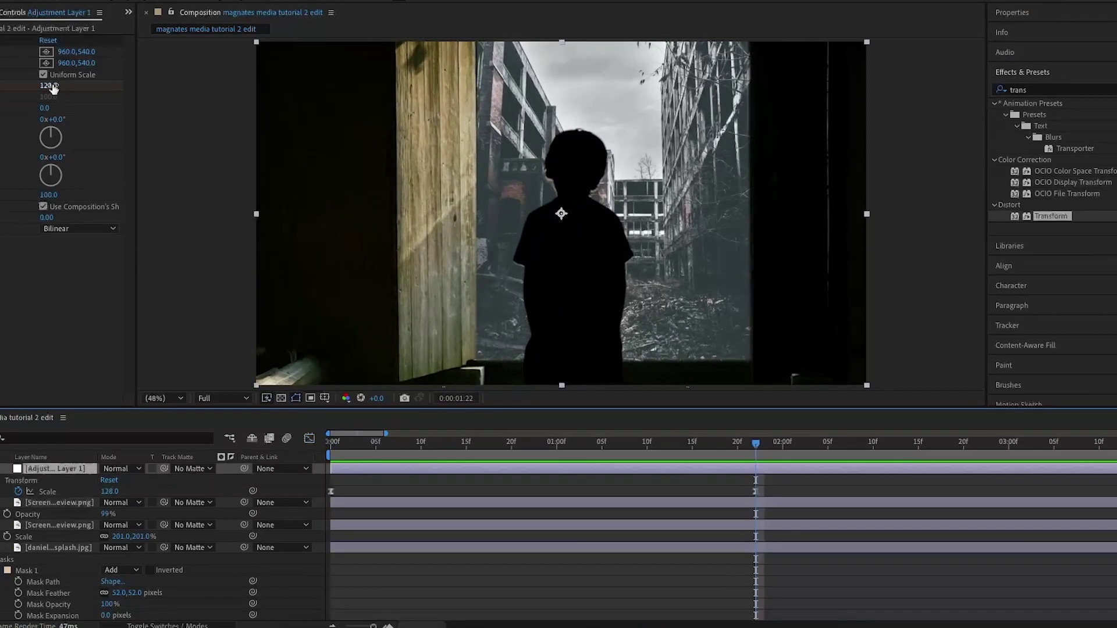
Set the ending Transform Scale keyframe at 0:00:01:22 to 136 and preview the zoom
{"action": "left_click_drag", "start_coordinate": [53, 87], "coordinate": [57, 85]}
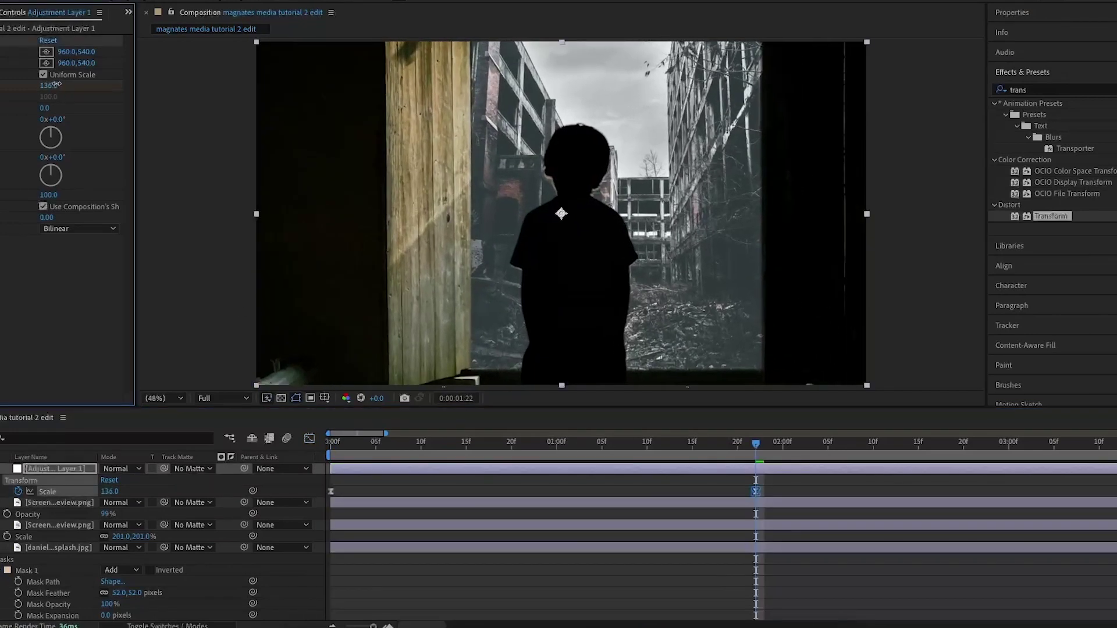
{"action": "key", "text": "Home"}
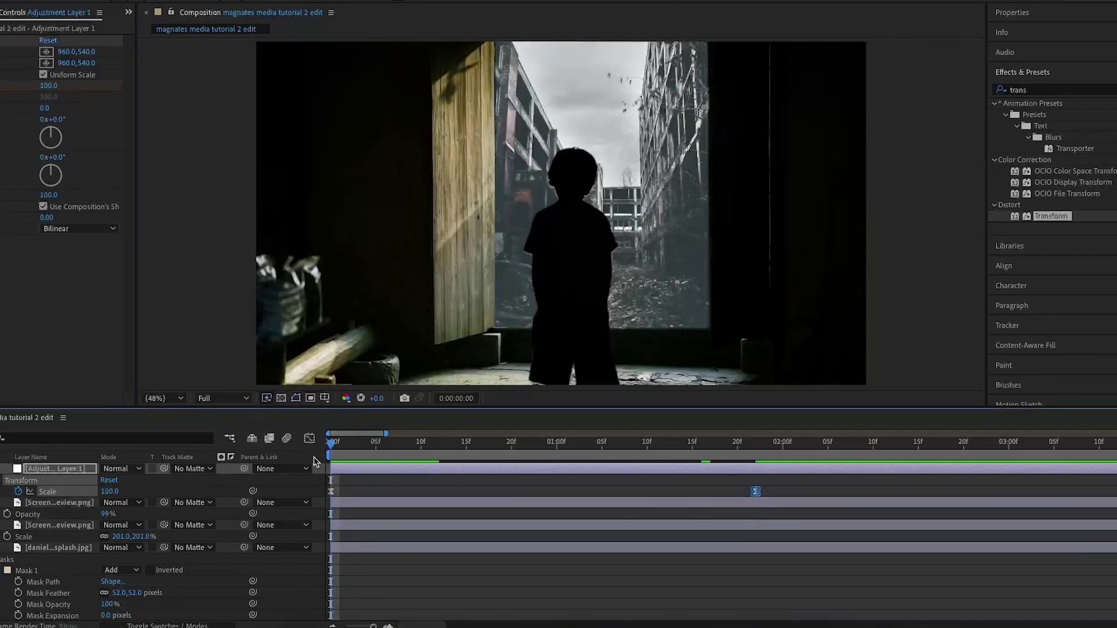
{"action": "key", "text": "space"}
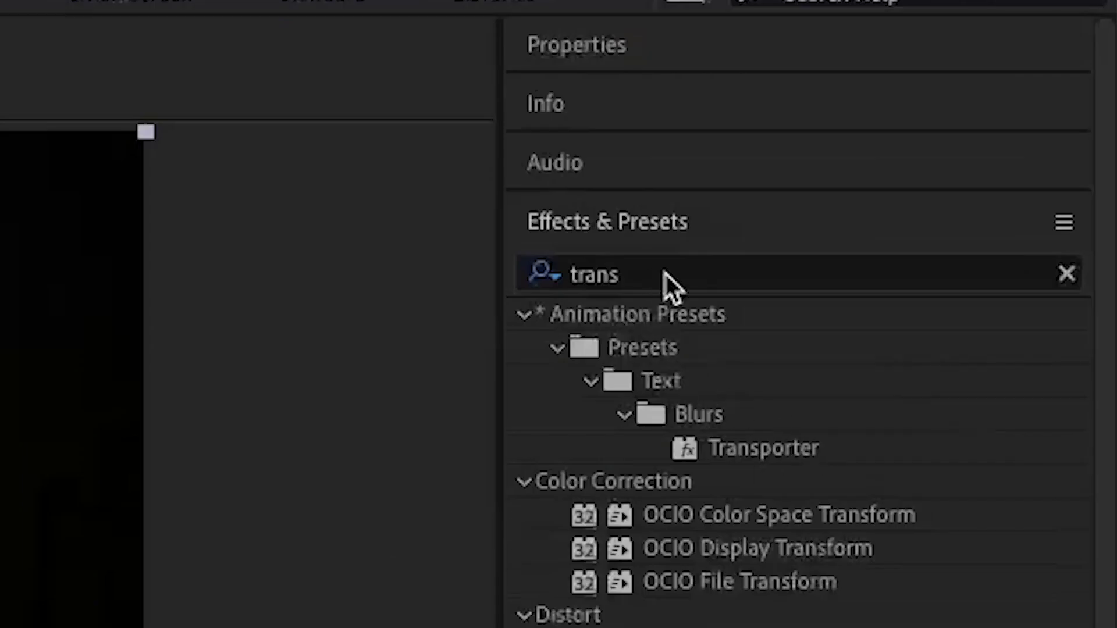
Find the Directional Blur effect and apply it to the adjustment layer
{"action": "left_click", "coordinate": [664, 273]}
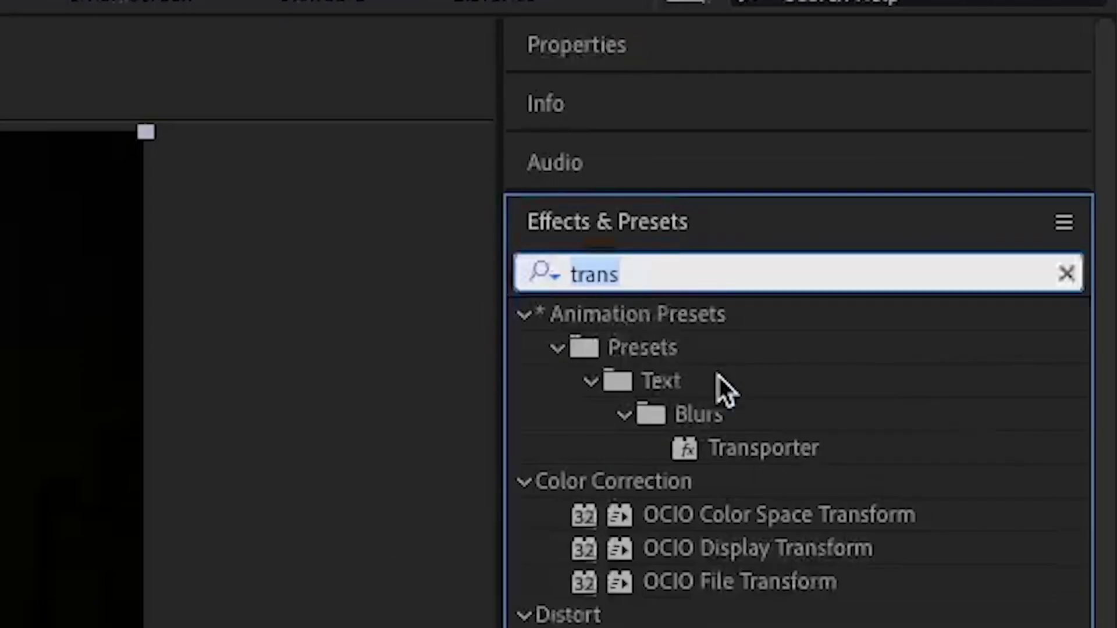
{"action": "key", "text": "BackSpace"}
{"action": "type", "text": "direc"}
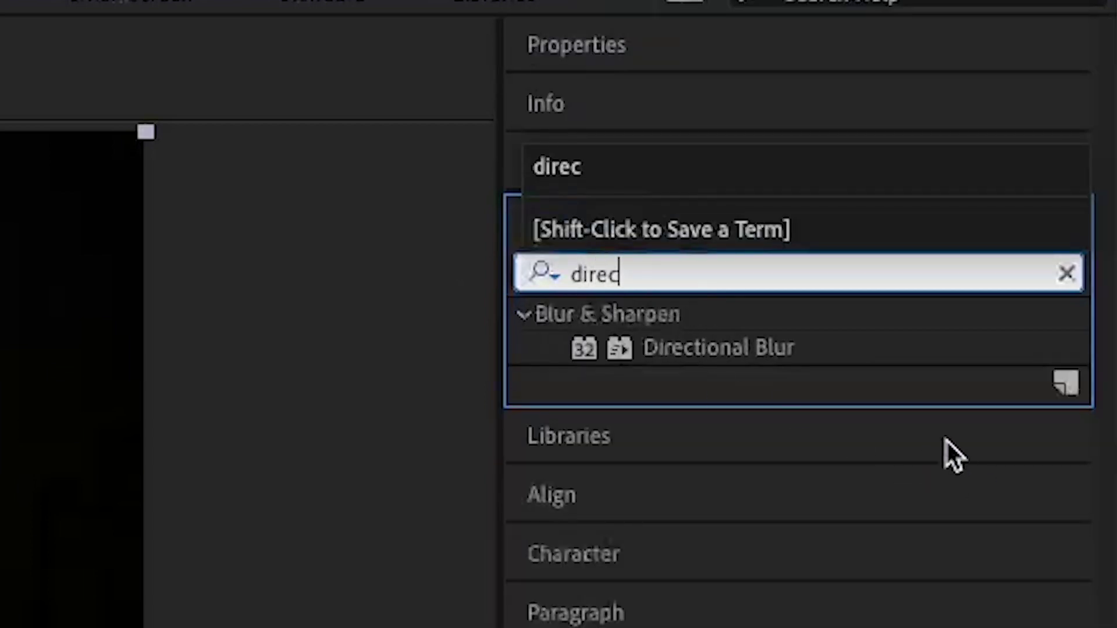
{"action": "left_click_drag", "start_coordinate": [710, 347], "coordinate": [91, 470]}
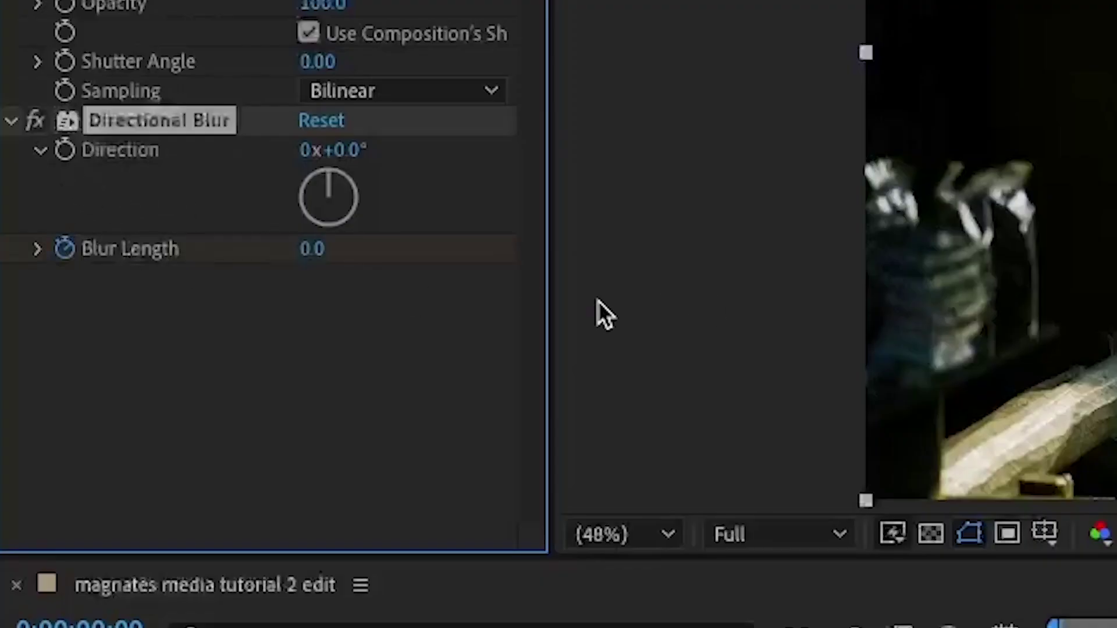
Set the Directional Blur direction to 90° and its keyframed Blur Length to 24.7 at the first frame
{"action": "left_click_drag", "start_coordinate": [311, 249], "coordinate": [451, 259]}
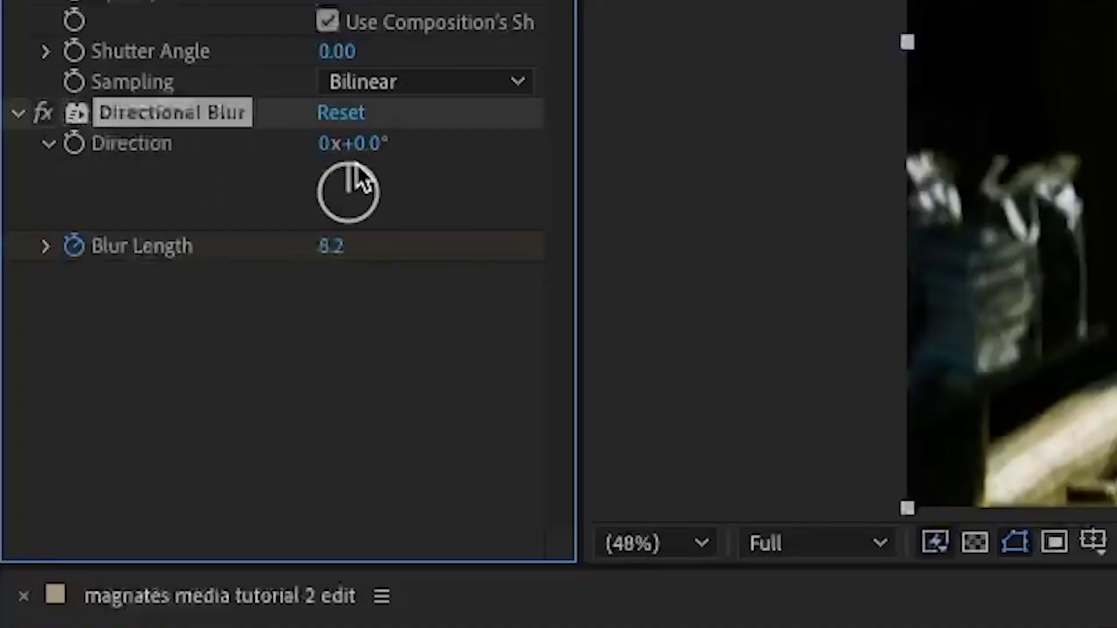
{"action": "left_click_drag", "start_coordinate": [53, 258], "coordinate": [73, 272]}
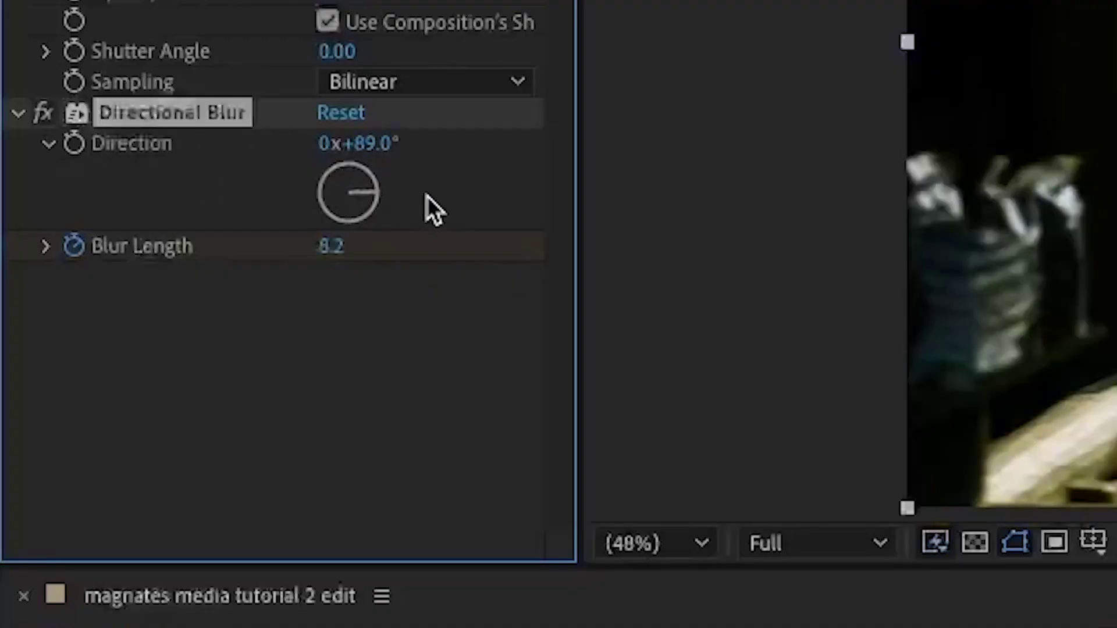
{"action": "left_click_drag", "start_coordinate": [438, 198], "coordinate": [438, 196]}
{"action": "left_click_drag", "start_coordinate": [332, 249], "coordinate": [718, 256]}
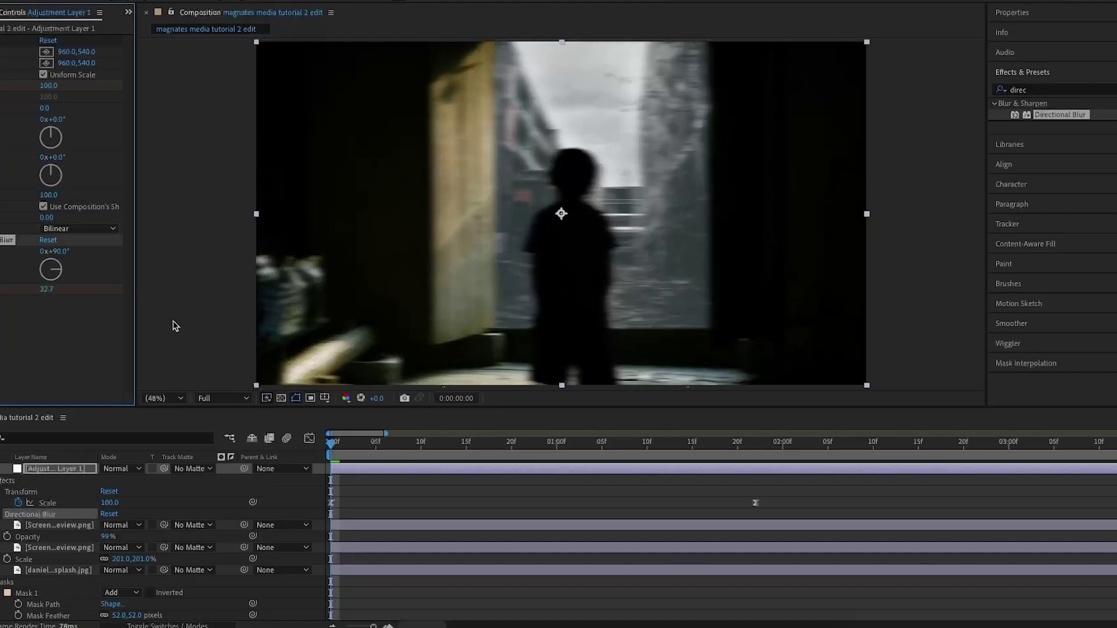
{"action": "left_click_drag", "start_coordinate": [47, 290], "coordinate": [34, 291]}
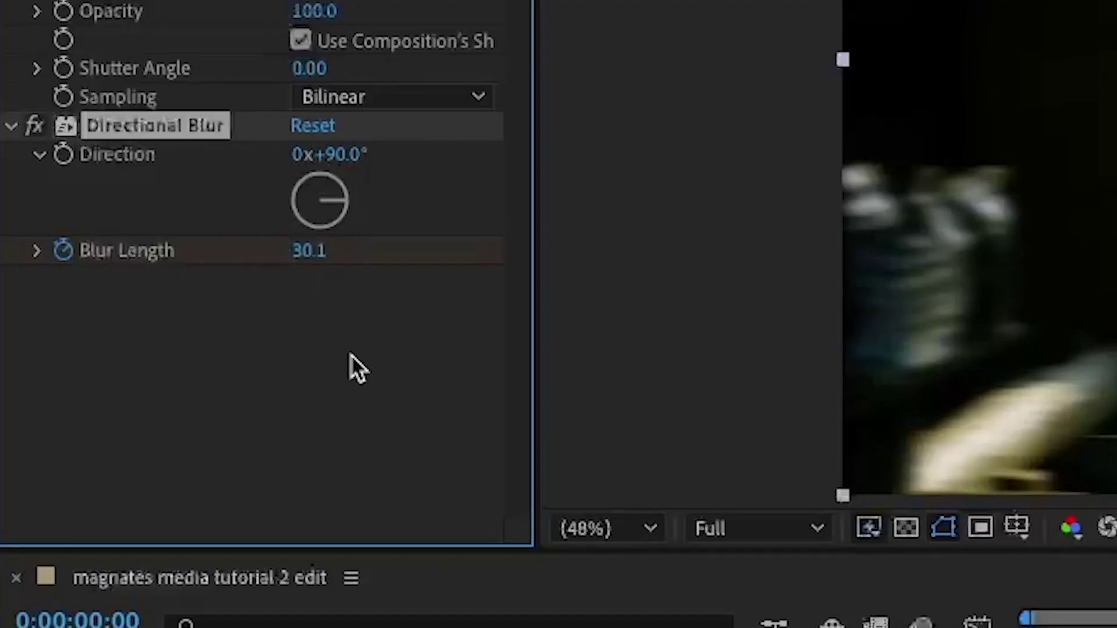
{"action": "left_click_drag", "start_coordinate": [308, 253], "coordinate": [307, 359]}
Keyframe the Blur Length to 0 at 0:00:00:10 and preview the blurred zoom from the start
{"action": "key", "text": "space"}
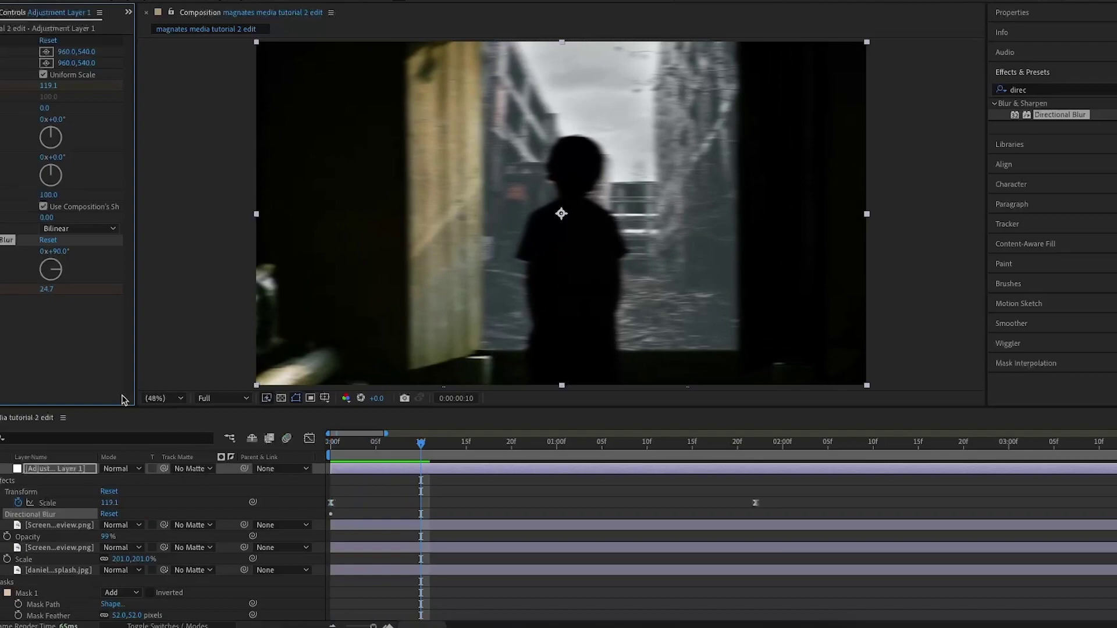
{"action": "left_click", "coordinate": [48, 289]}
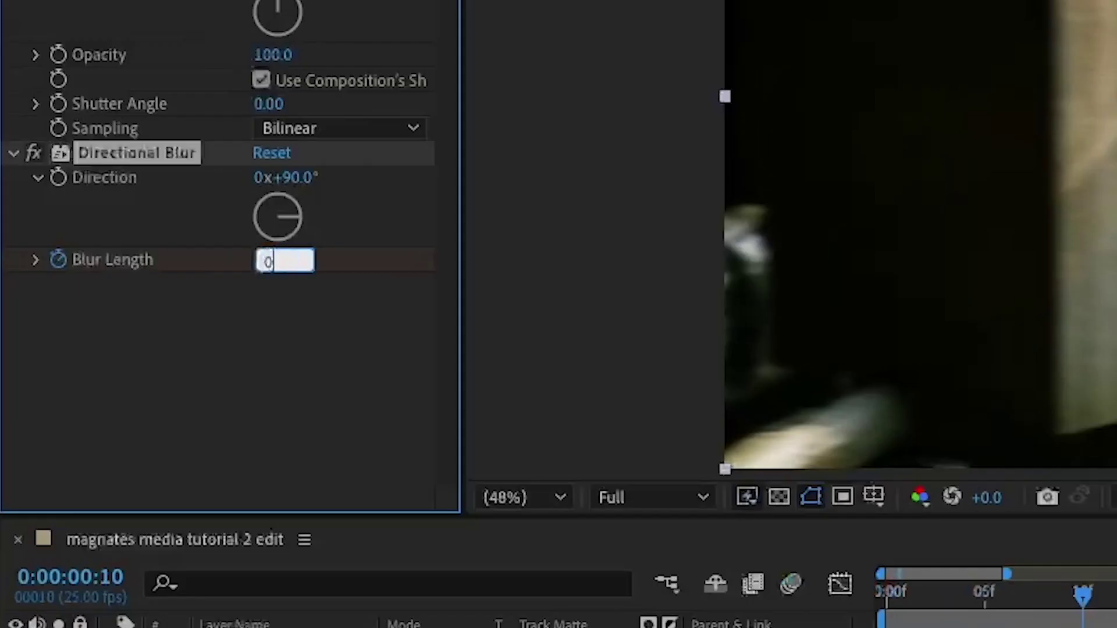
{"action": "type", "text": "0"}
{"action": "key", "text": "Return"}
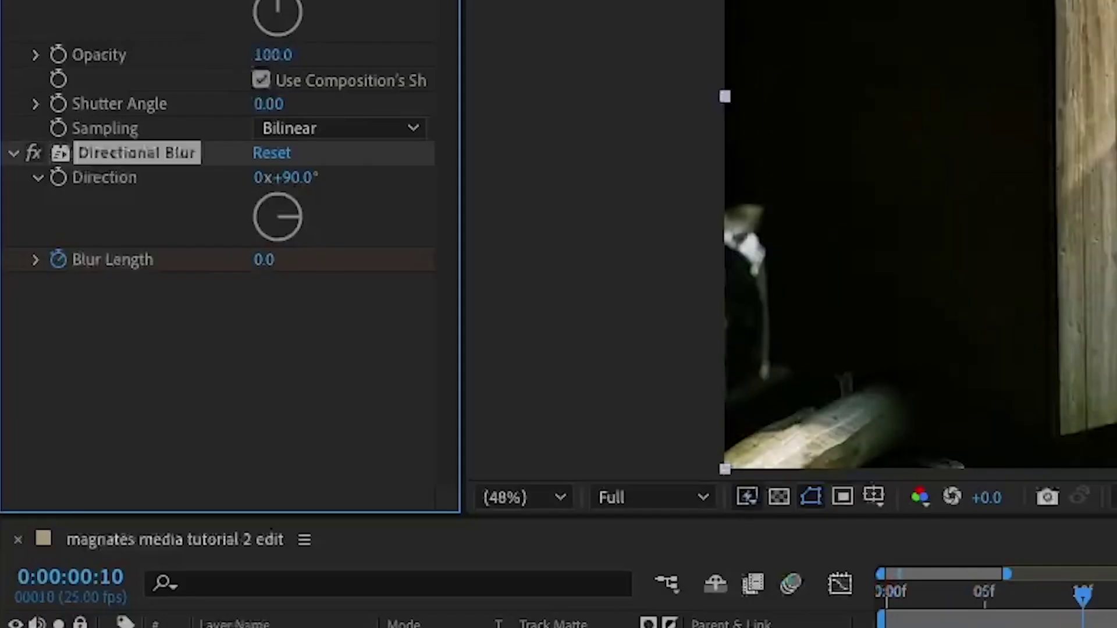
{"action": "key", "text": "Home"}
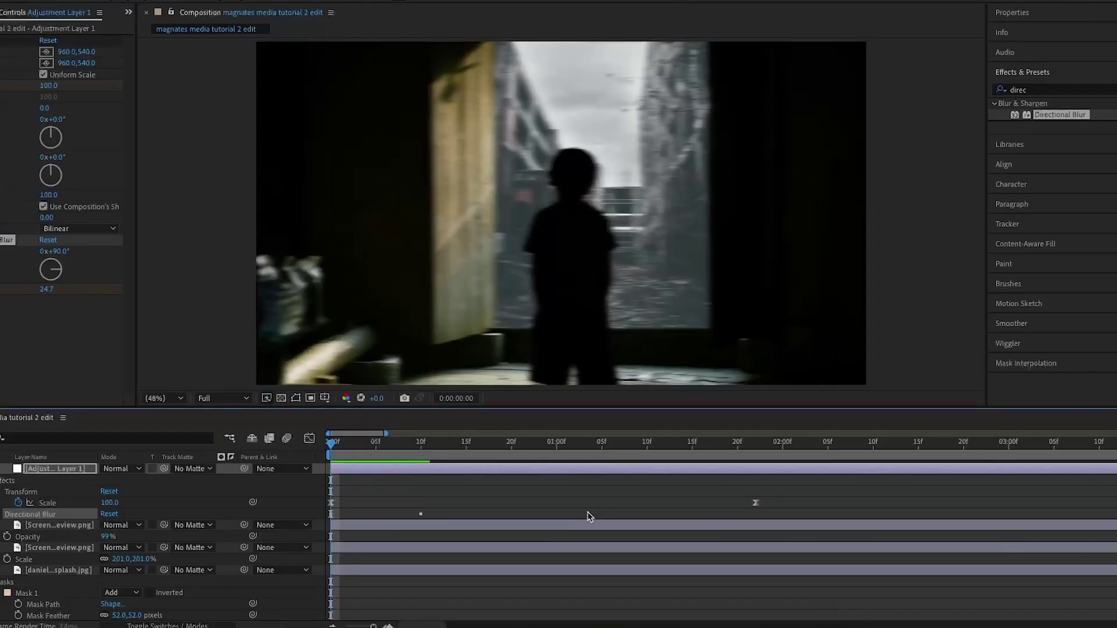
{"action": "key", "text": "space"}
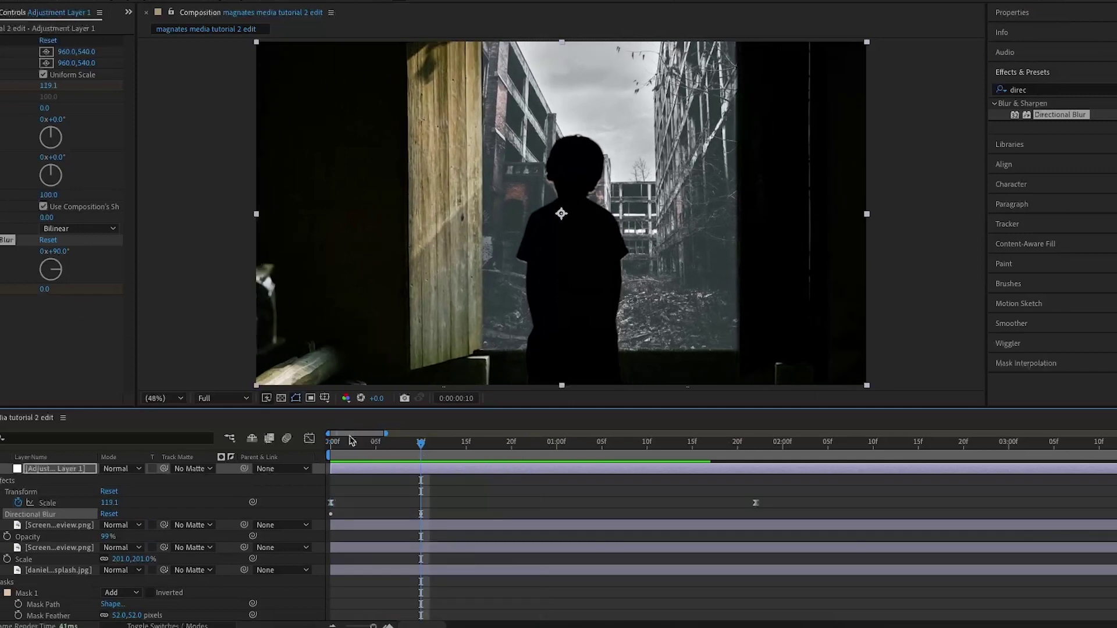
Shift the adjustment layer's ending Blur Length keyframe earlier, to about 0:00:00:08
{"action": "left_click", "coordinate": [407, 471]}
{"action": "key", "text": "u"}
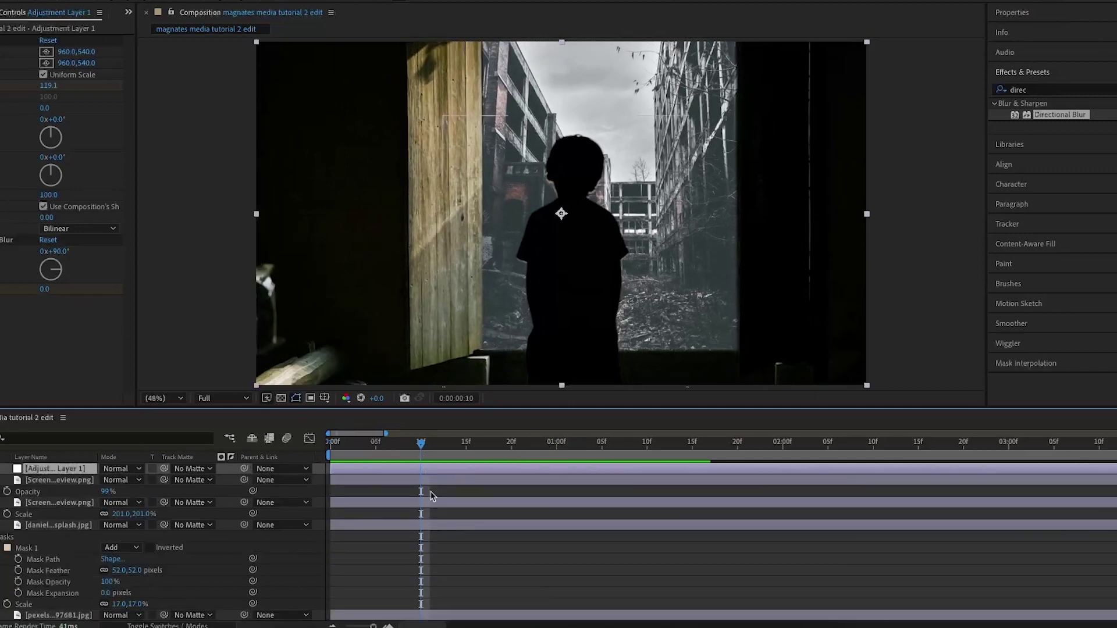
{"action": "key", "text": "u"}
{"action": "left_click_drag", "start_coordinate": [421, 513], "coordinate": [402, 513]}
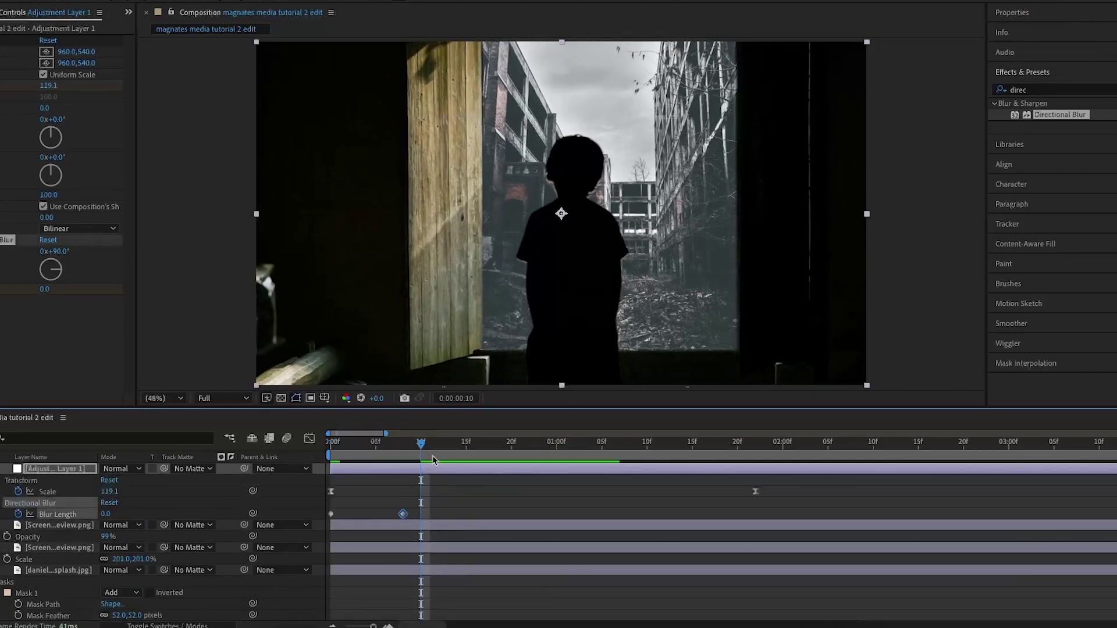
Add a text layer at the first frame reading "HOW DOES A BOY", with "A BOY" on a second line
{"action": "left_click", "coordinate": [444, 51]}
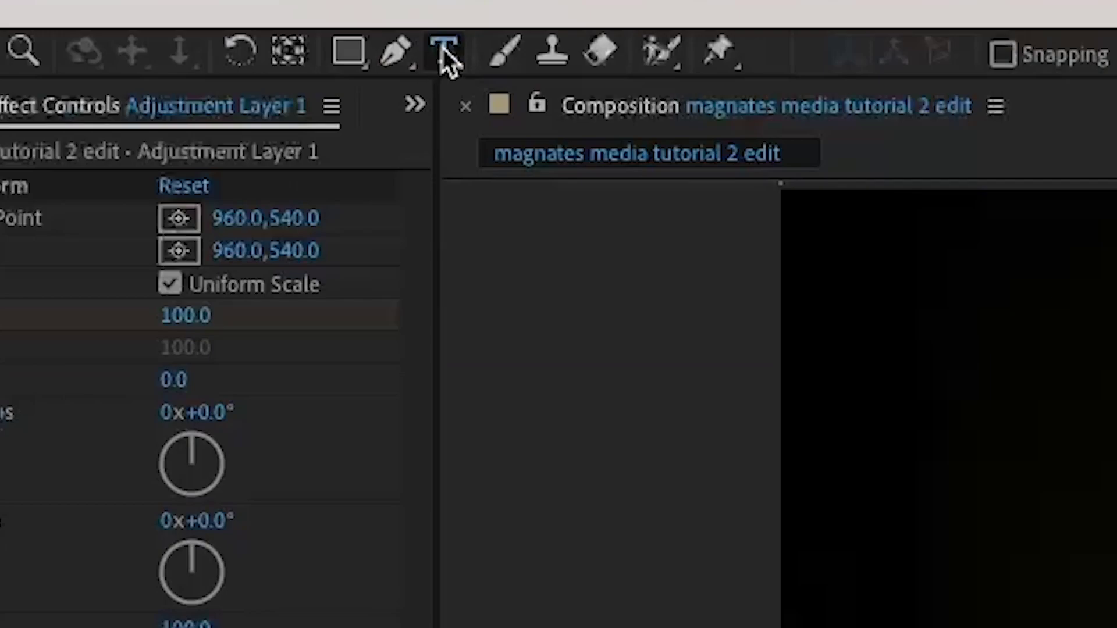
{"action": "left_click", "coordinate": [442, 192]}
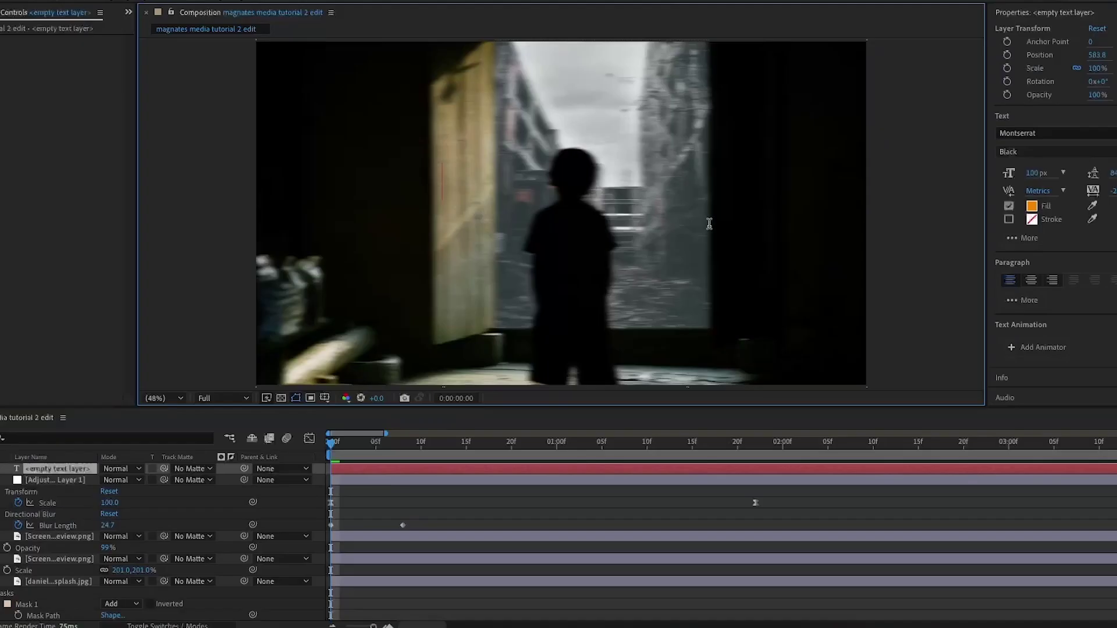
{"action": "type", "text": "HOW DOES A BOY"}
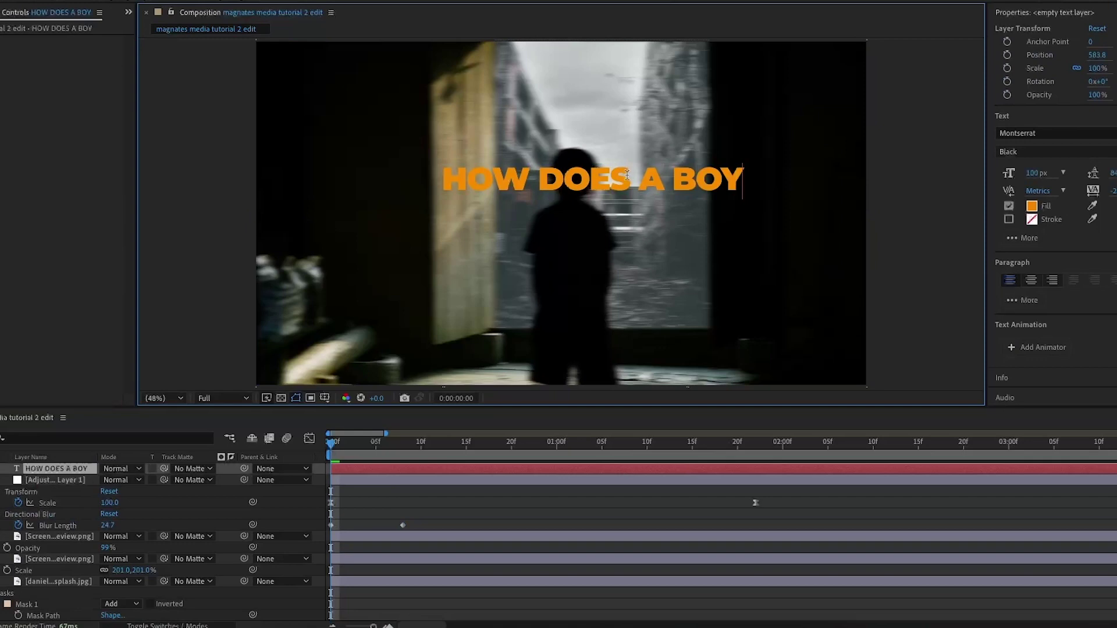
{"action": "key", "text": "Return"}
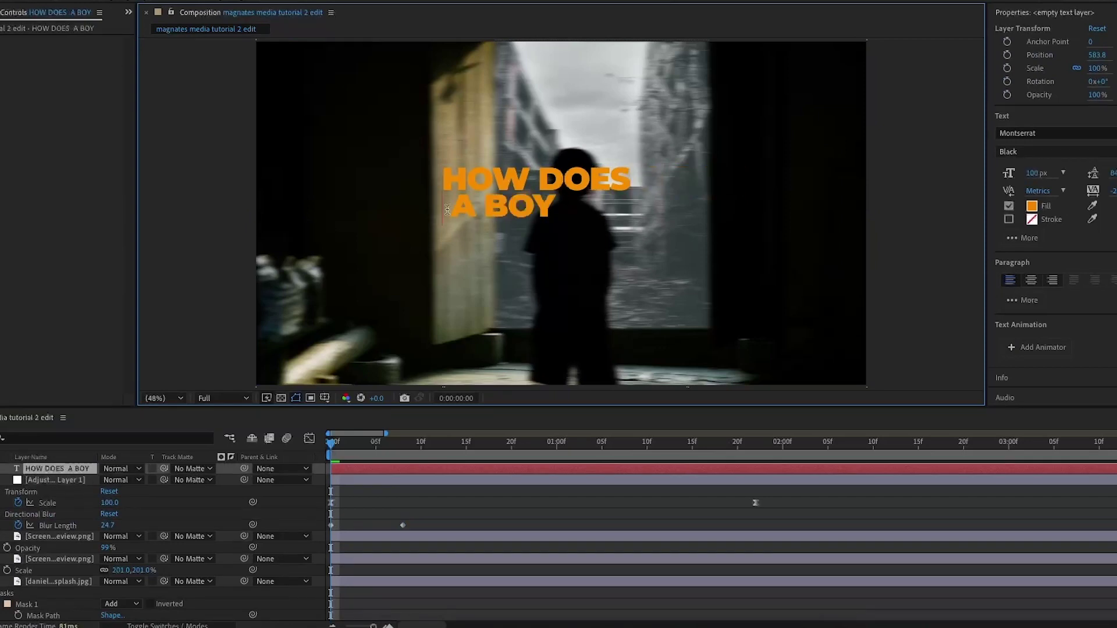
Set the font size of the "A BOY" line to 116 px and indent it to centre it under "HOW DOES"
{"action": "key", "text": "shift+End"}
{"action": "left_click", "coordinate": [1033, 173]}
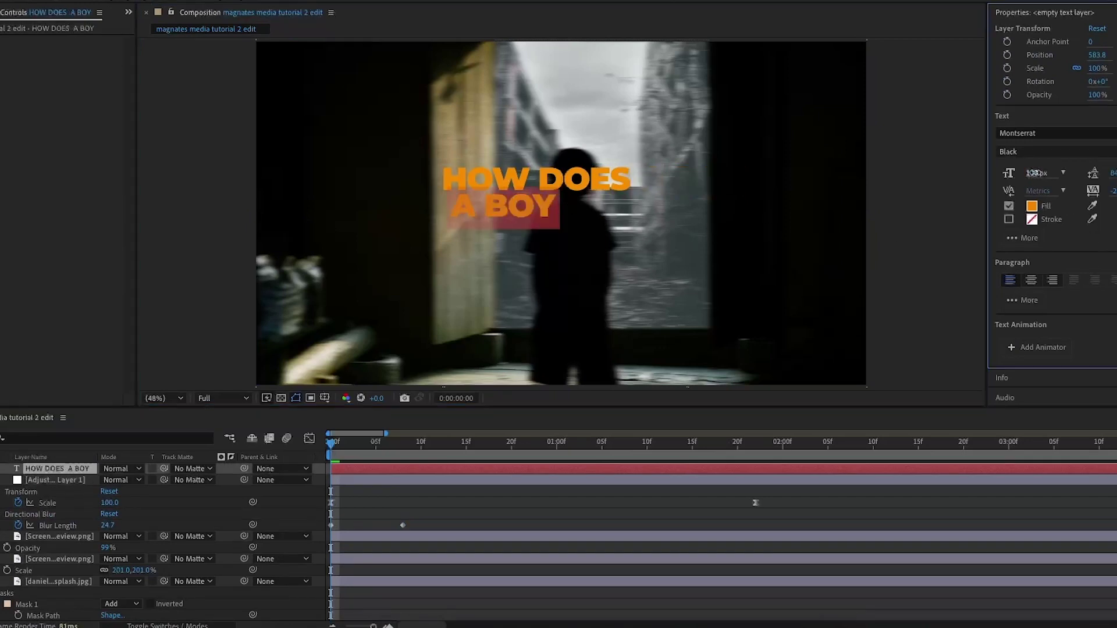
{"action": "left_click_drag", "start_coordinate": [1046, 173], "coordinate": [1051, 173]}
{"action": "left_click", "coordinate": [492, 209]}
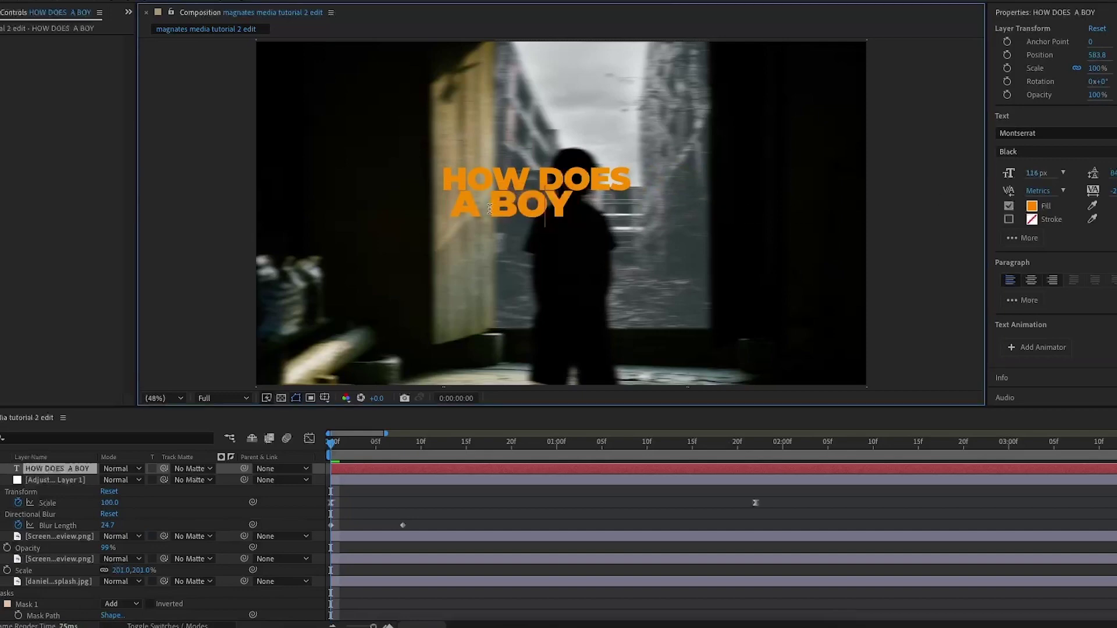
Scale the title text layer to 197% and move it toward the horizontal centre of the frame
{"action": "left_click", "coordinate": [55, 470]}
{"action": "key", "text": "s"}
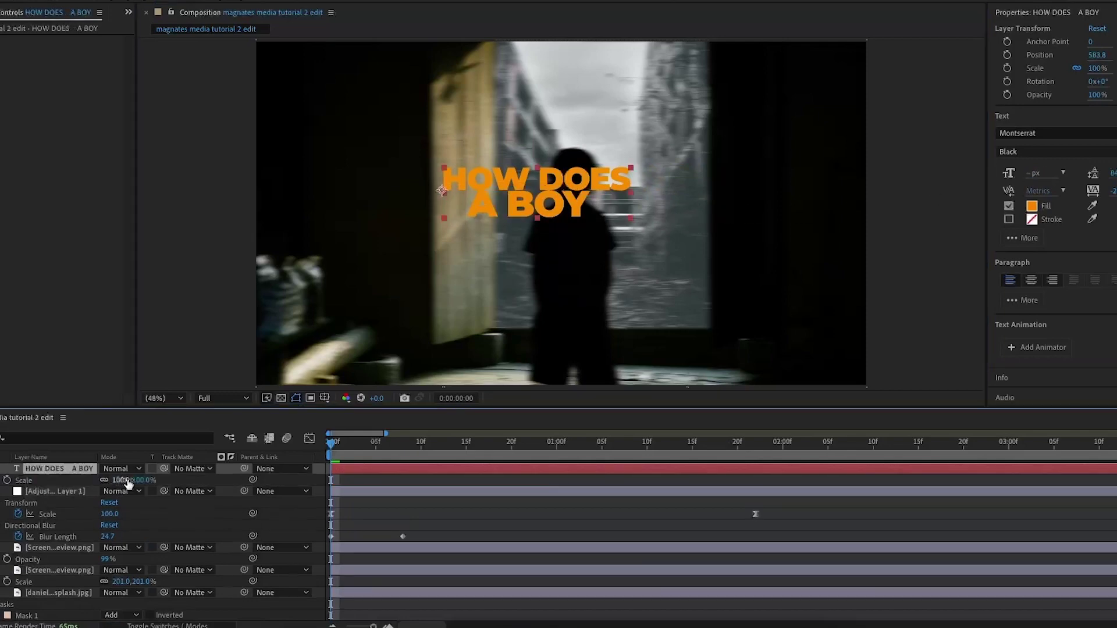
{"action": "left_click_drag", "start_coordinate": [204, 478], "coordinate": [226, 479]}
{"action": "key", "text": "Caps_Lock"}
{"action": "key", "text": "Caps_Lock"}
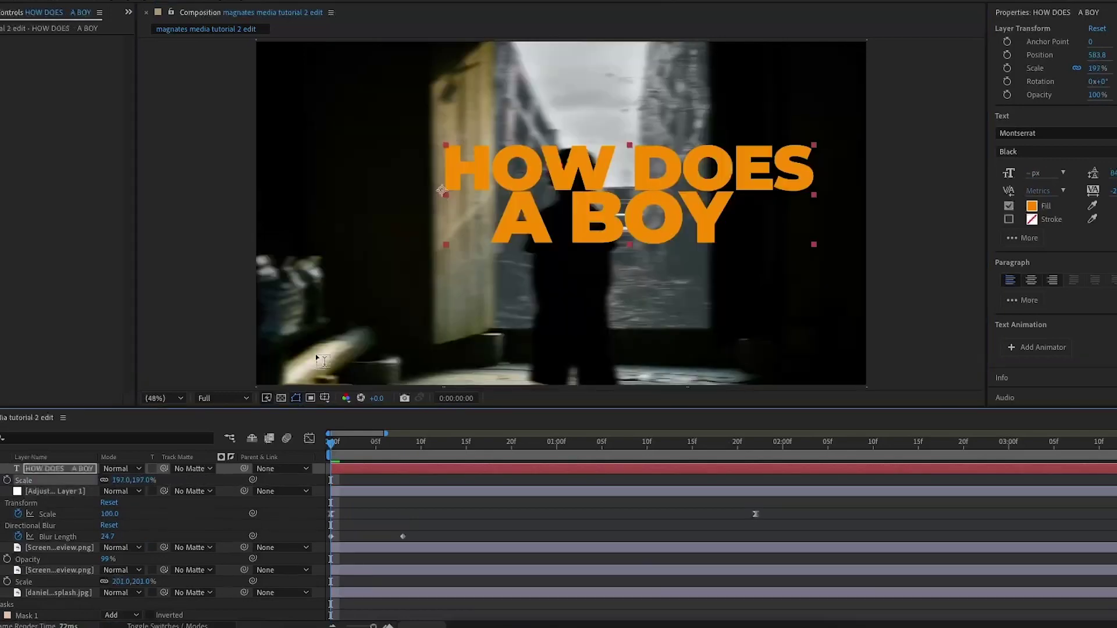
{"action": "left_click", "coordinate": [8, 1]}
{"action": "left_click_drag", "start_coordinate": [633, 164], "coordinate": [599, 165]}
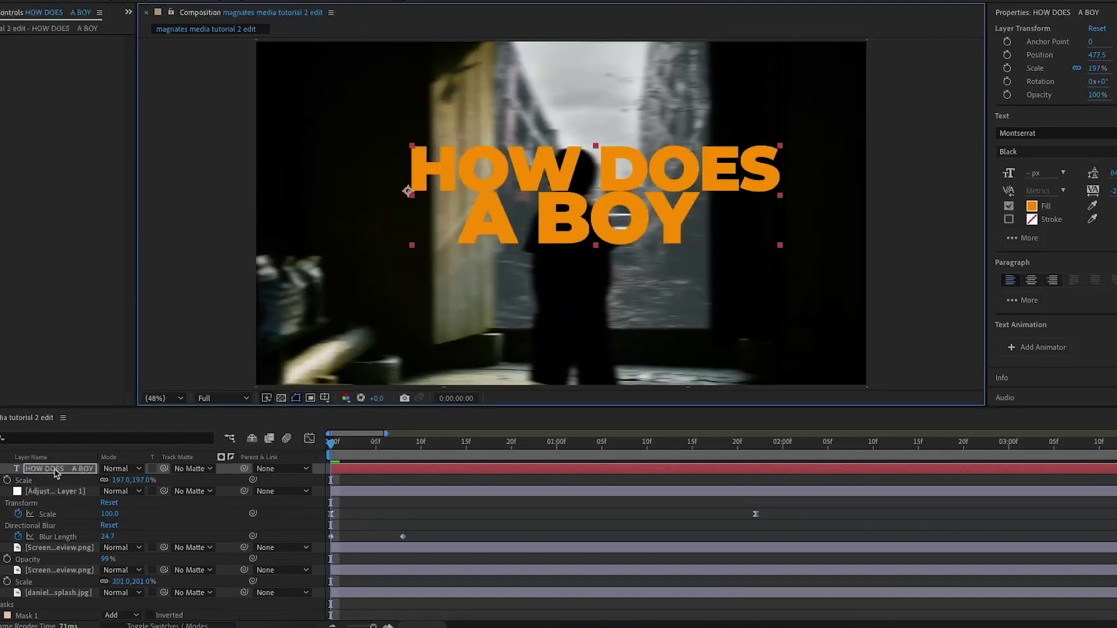
Place the title layer directly below the adjustment layer and reposition the text at 0:00:00:20 to suit the zoomed framing
{"action": "left_click_drag", "start_coordinate": [55, 469], "coordinate": [70, 526]}
{"action": "left_click", "coordinate": [512, 444]}
{"action": "left_click_drag", "start_coordinate": [558, 182], "coordinate": [529, 189]}
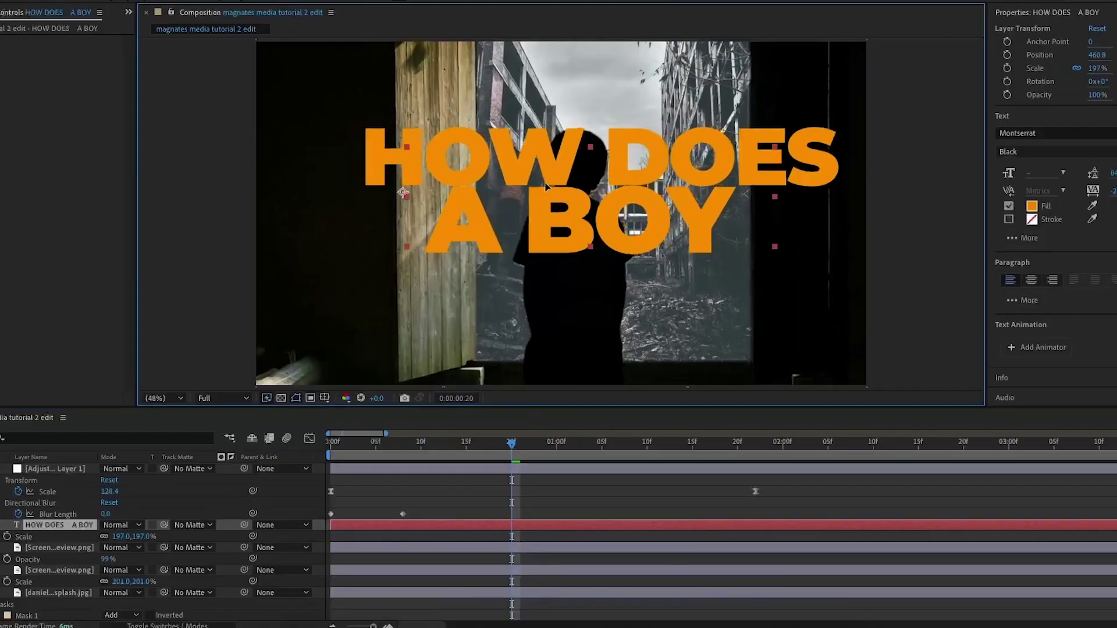
{"action": "double_click", "coordinate": [528, 190]}
{"action": "left_click", "coordinate": [391, 228]}
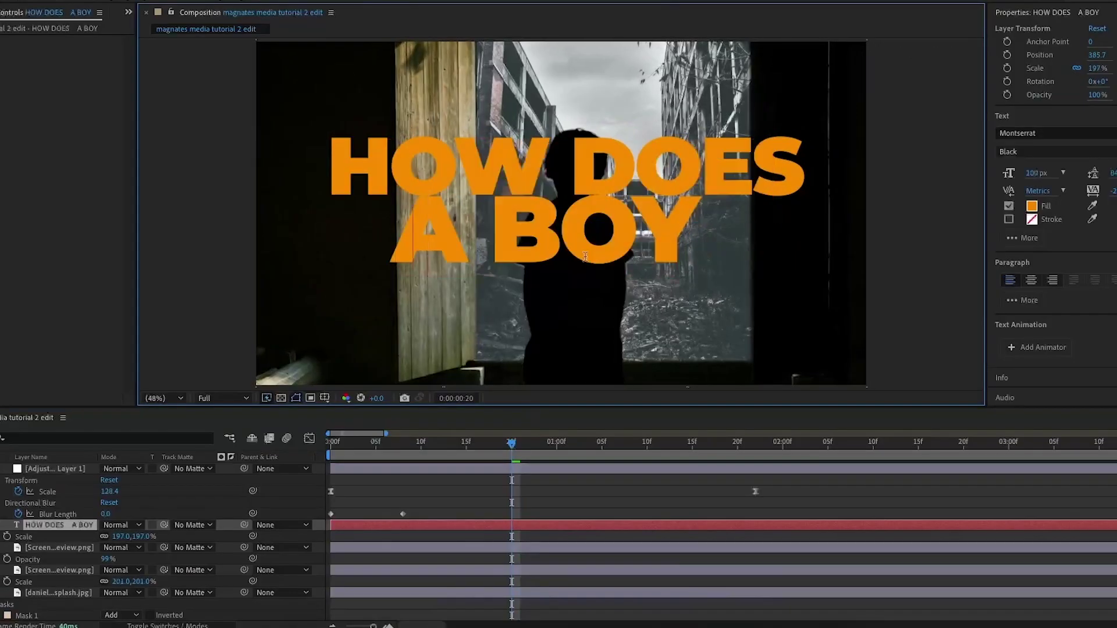
Move the title layer beneath both boy cut-out layers so he stands in front of the text, and preview the scene
{"action": "scroll", "coordinate": [59, 499], "scroll_direction": "down", "scroll_amount": 1}
{"action": "left_click", "coordinate": [60, 498]}
{"action": "left_click_drag", "start_coordinate": [61, 502], "coordinate": [69, 548]}
{"action": "key", "text": "space"}
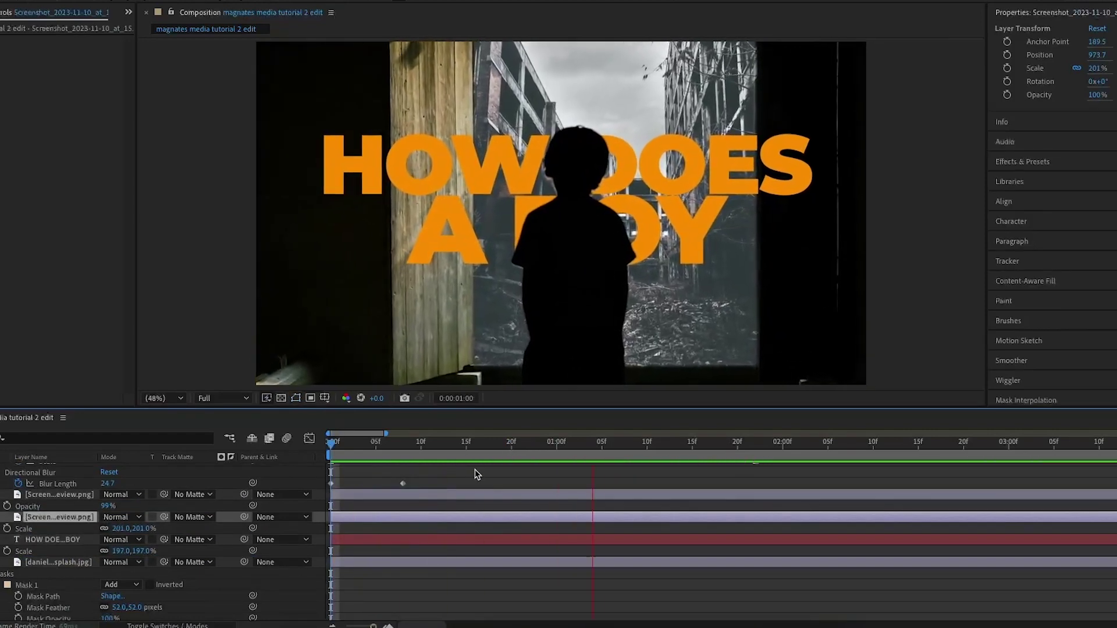
{"action": "key", "text": "space"}
Find the Typewriter animation preset and apply it to the "HOW DOES A BOY" title layer
{"action": "scroll", "coordinate": [698, 502], "scroll_direction": "up", "scroll_amount": 1}
{"action": "left_click_drag", "start_coordinate": [1059, 115], "coordinate": [1024, 157]}
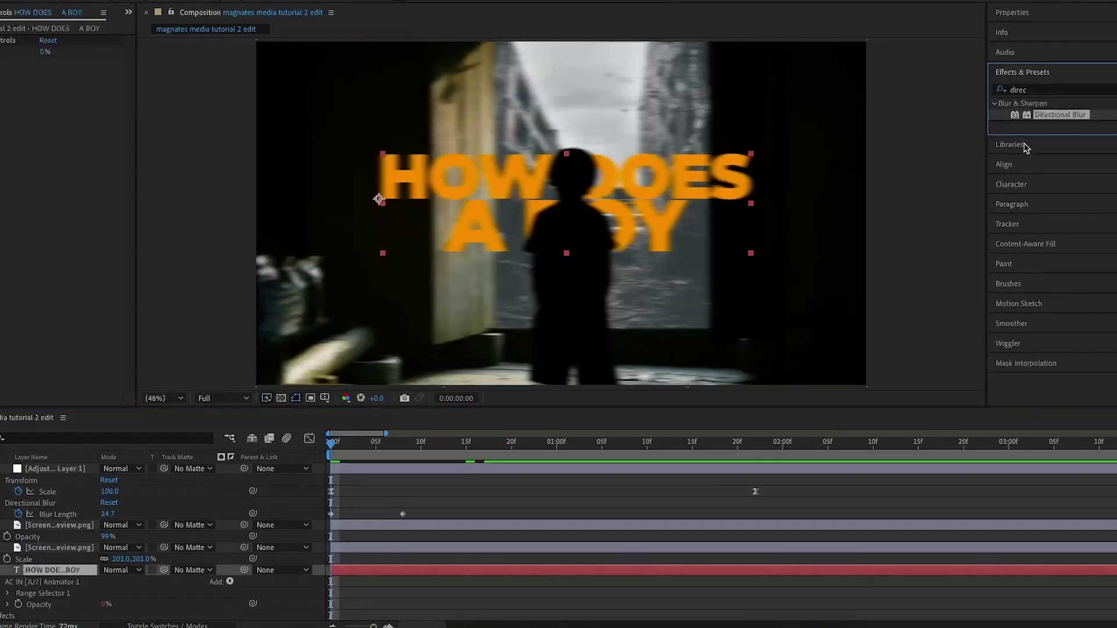
{"action": "left_click", "coordinate": [1042, 89]}
{"action": "key", "text": "BackSpace"}
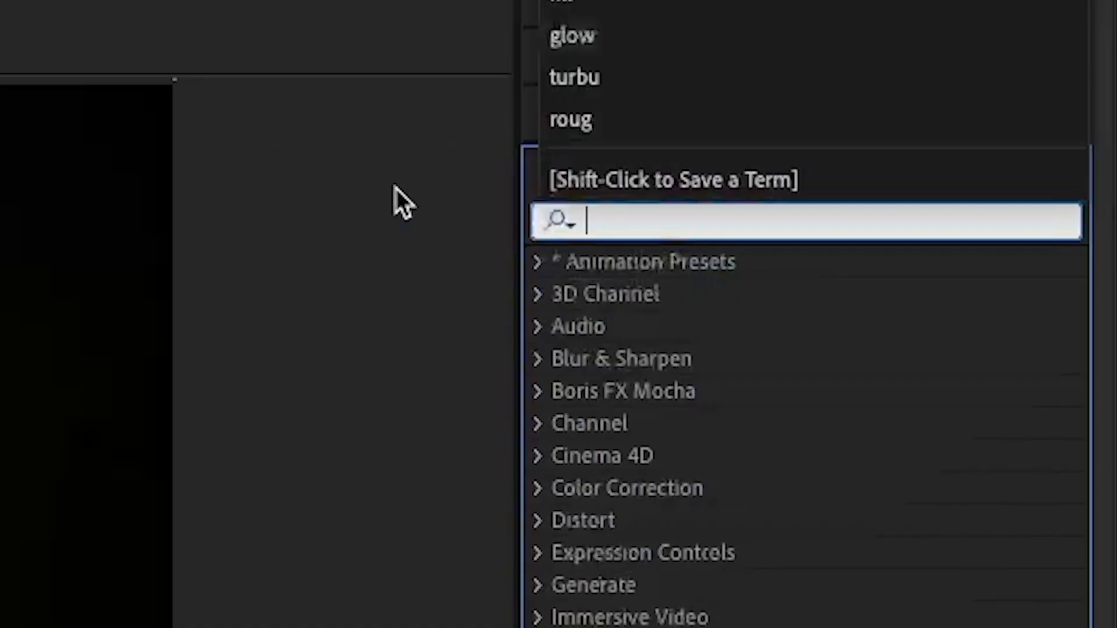
{"action": "type", "text": "type"}
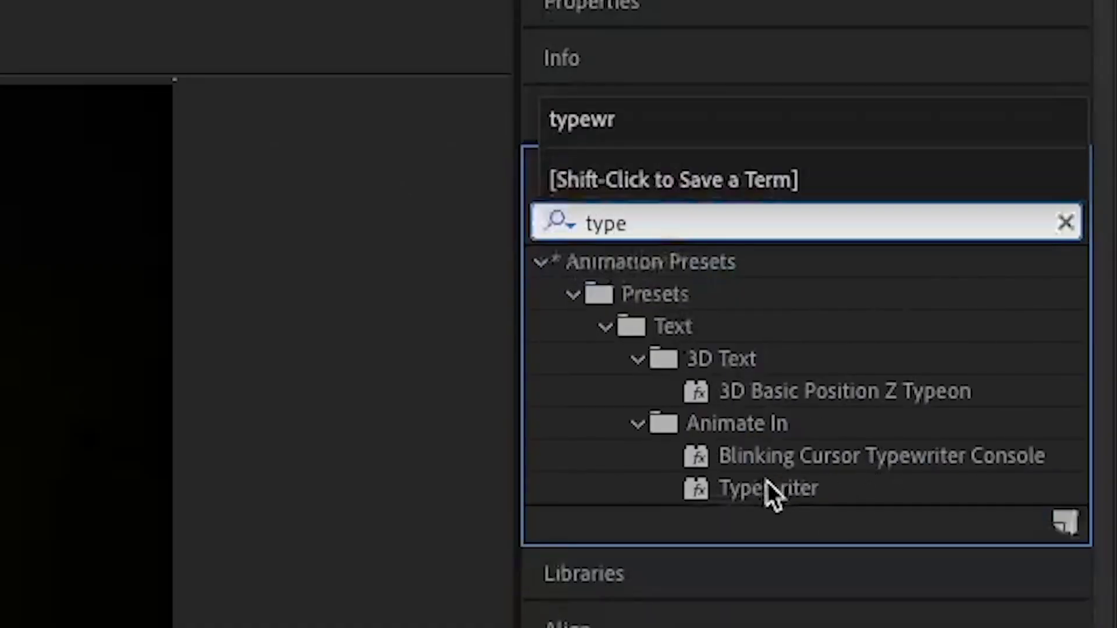
{"action": "left_click_drag", "start_coordinate": [767, 480], "coordinate": [81, 573]}
{"action": "left_click_drag", "start_coordinate": [71, 573], "coordinate": [72, 573]}
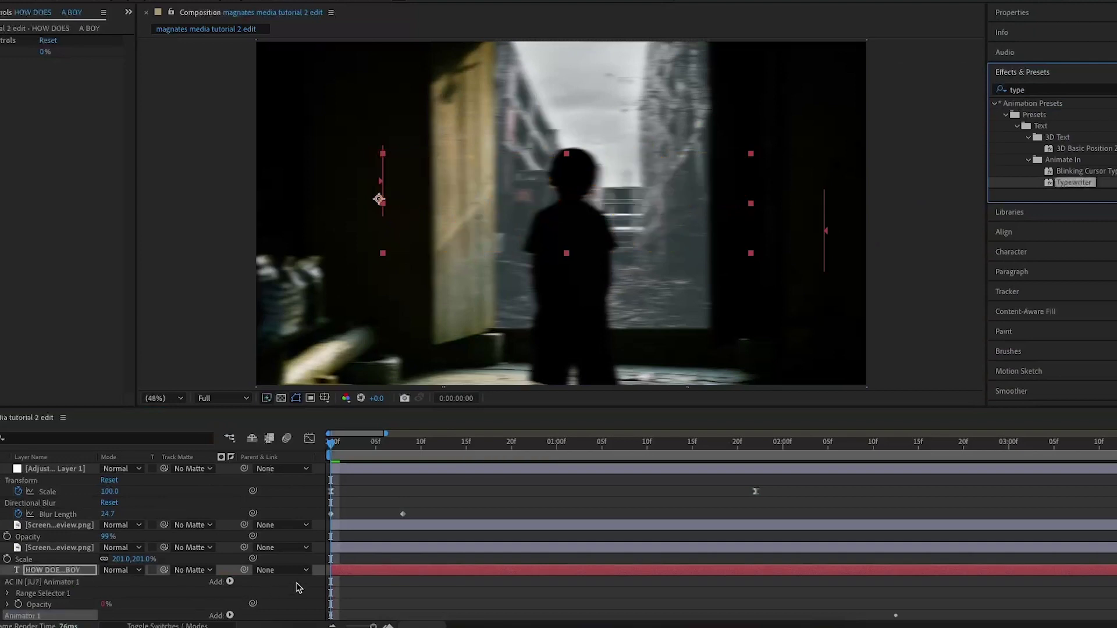
Speed up the title's typing by moving the final Range Selector Start keyframe to 0:00:00:20, previewing the timing
{"action": "scroll", "coordinate": [378, 583], "scroll_direction": "down", "scroll_amount": 2}
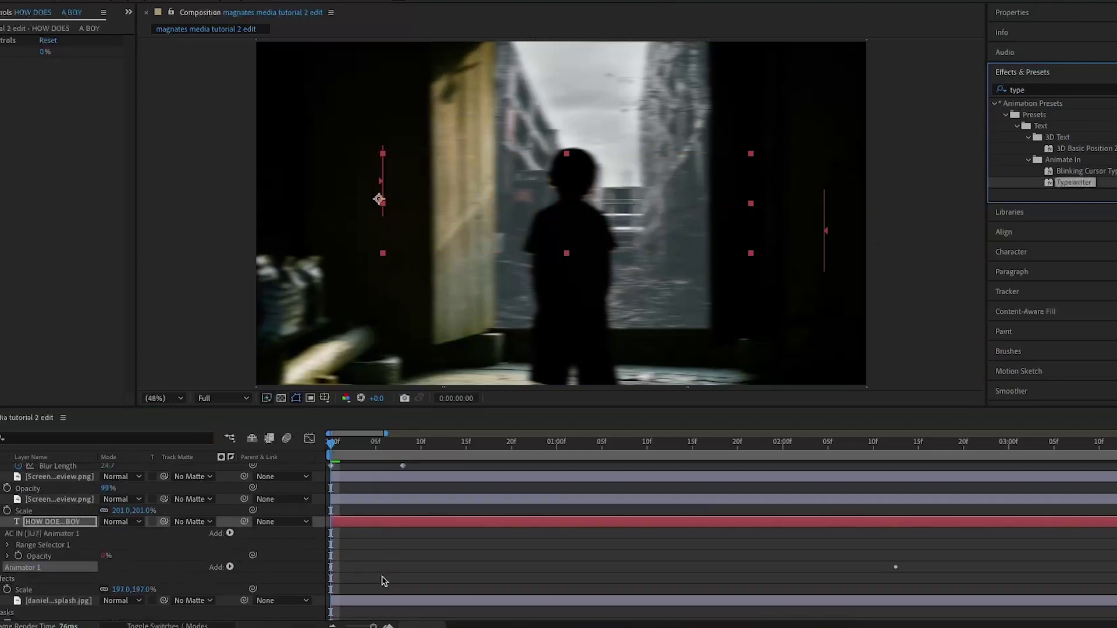
{"action": "left_click", "coordinate": [375, 524]}
{"action": "key", "text": "u"}
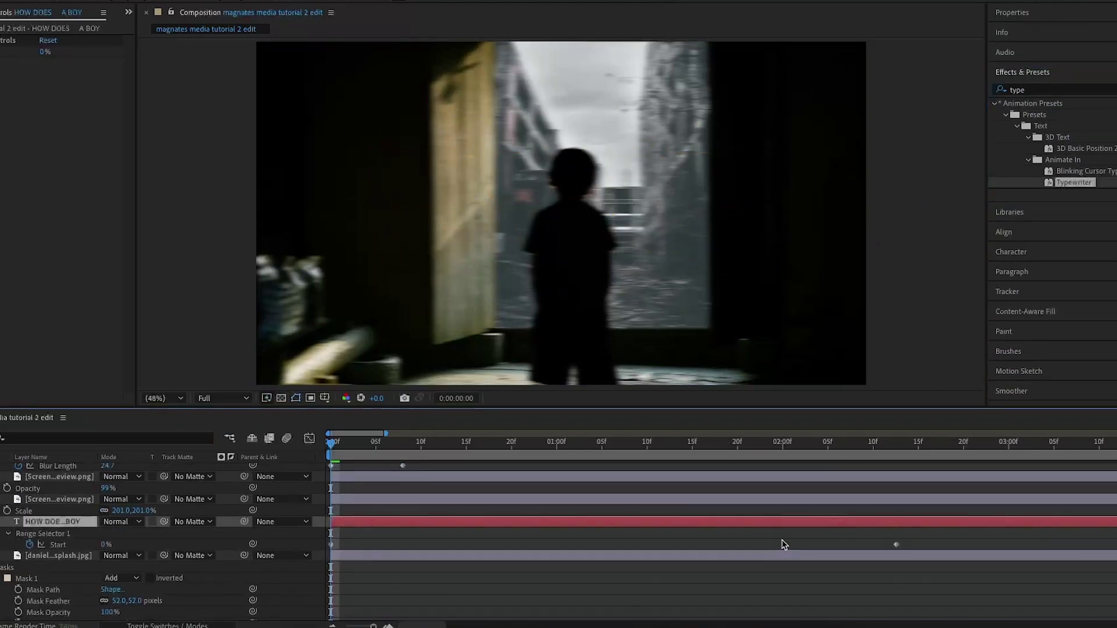
{"action": "key", "text": "space"}
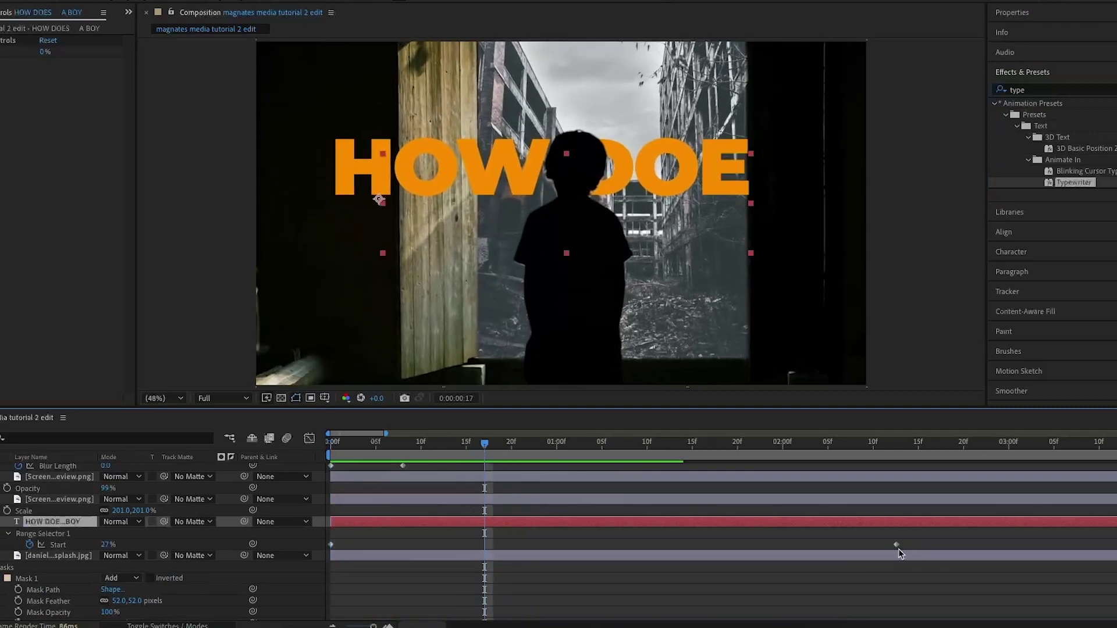
{"action": "left_click_drag", "start_coordinate": [837, 545], "coordinate": [502, 556]}
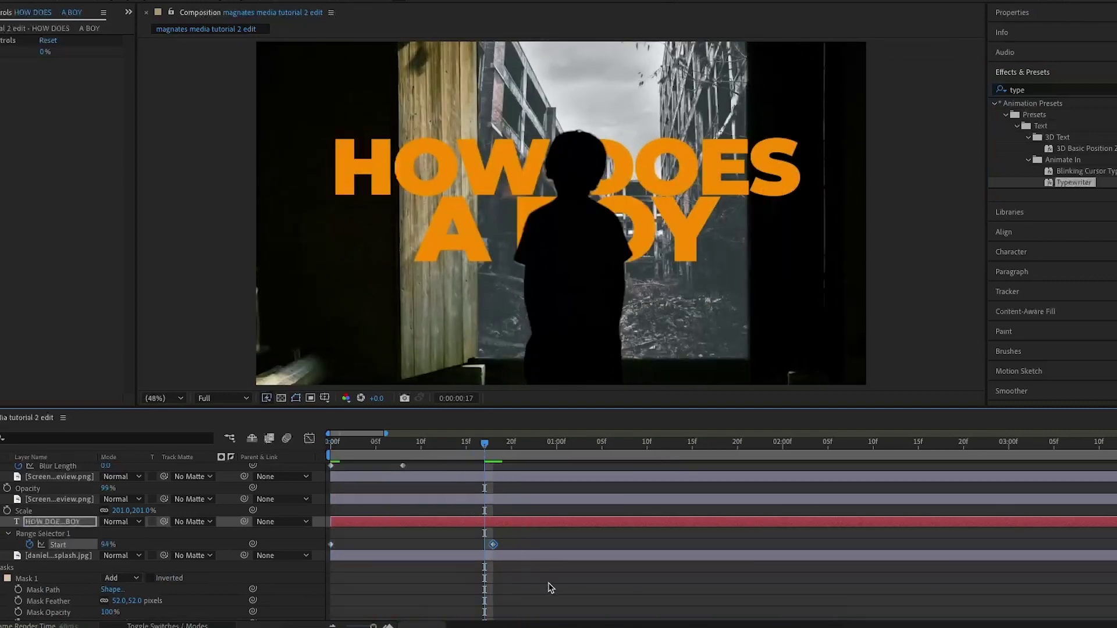
{"action": "key", "text": "space"}
{"action": "key", "text": "space"}
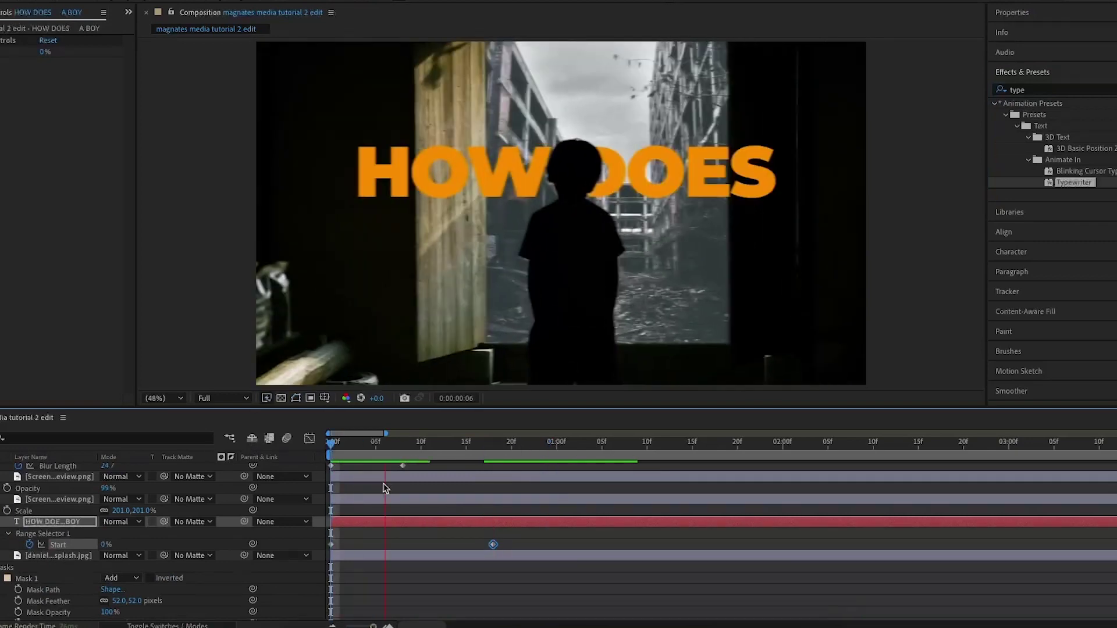
{"action": "key", "text": "space"}
{"action": "left_click_drag", "start_coordinate": [492, 544], "coordinate": [511, 545]}
{"action": "left_click_drag", "start_coordinate": [492, 444], "coordinate": [503, 446]}
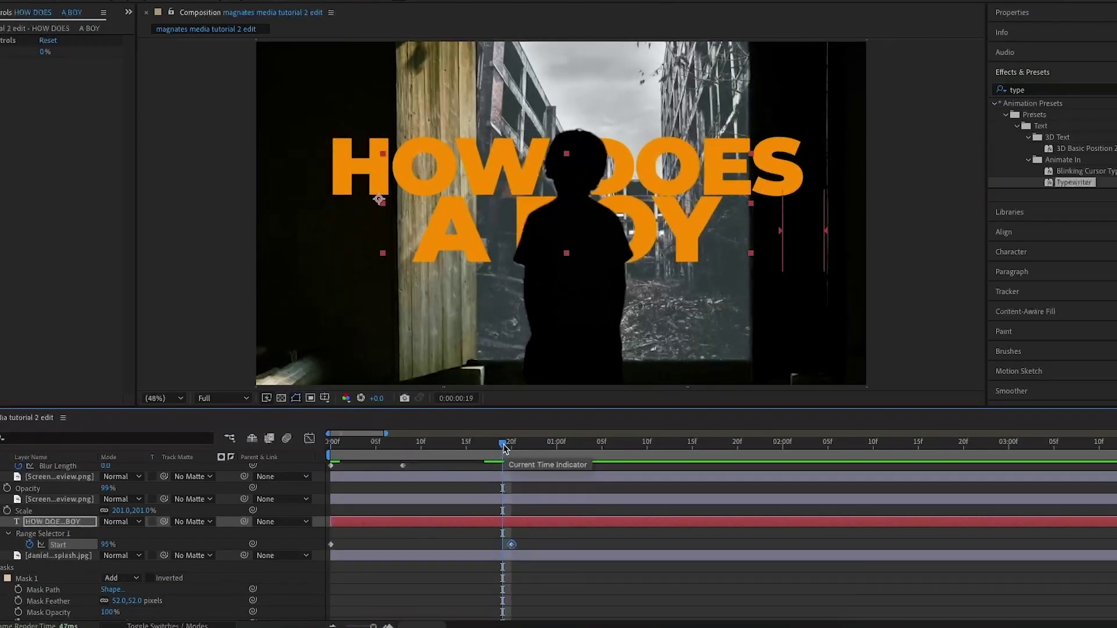
Apply the Glow effect to the "HOW DOES A BOY" title with a glow radius of 63 and a threshold of 56.5%
{"action": "left_click_drag", "start_coordinate": [1028, 90], "coordinate": [984, 87]}
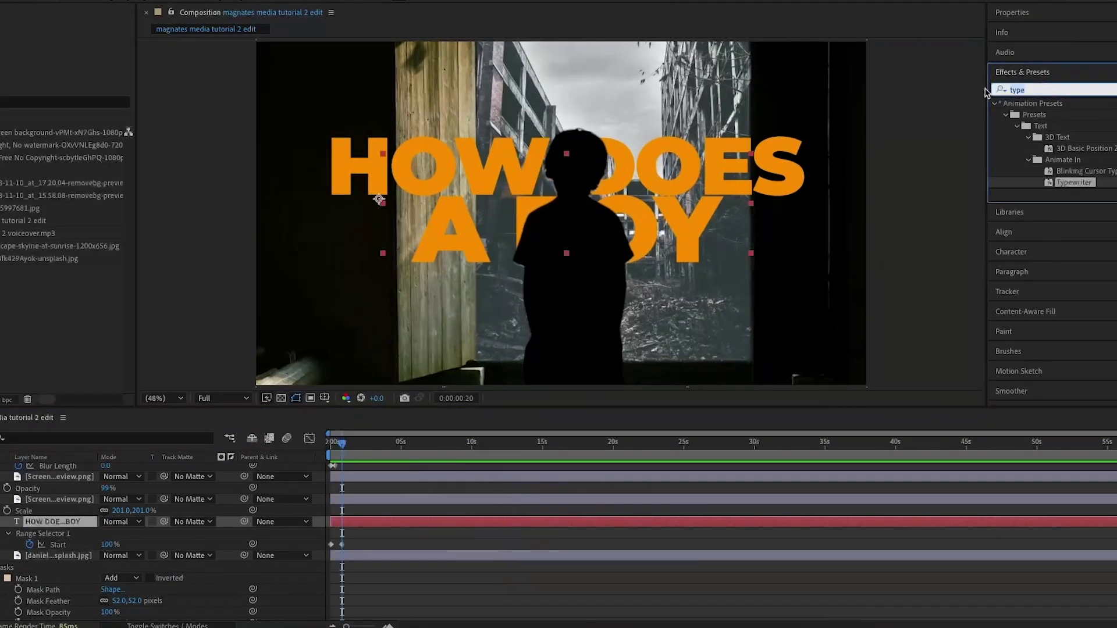
{"action": "key", "text": "BackSpace"}
{"action": "type", "text": "glow"}
{"action": "left_click_drag", "start_coordinate": [698, 459], "coordinate": [65, 523]}
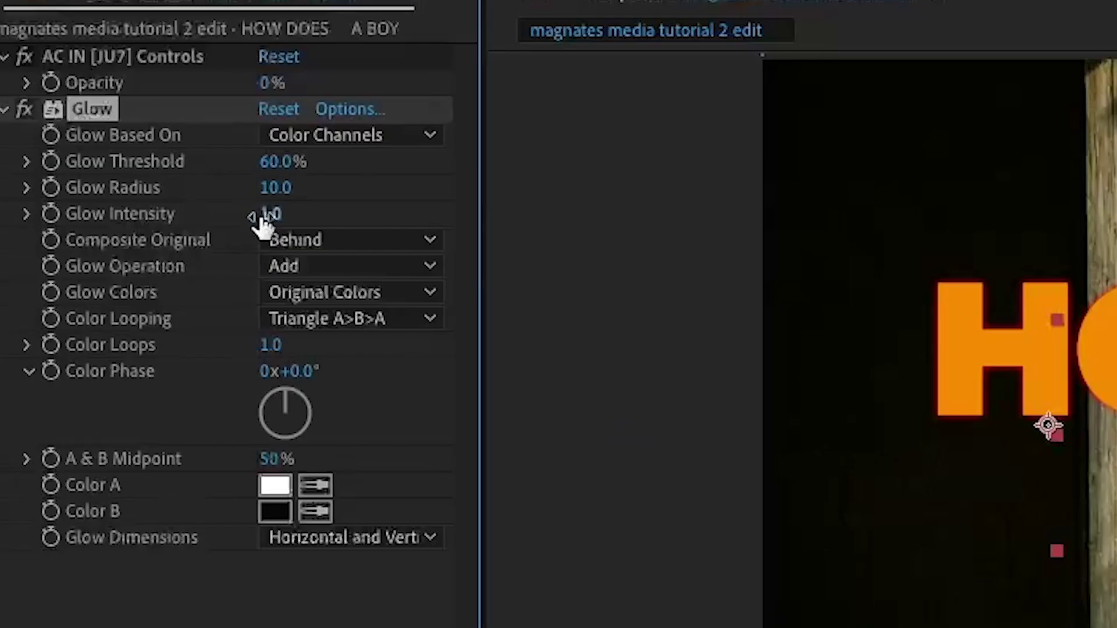
{"action": "left_click_drag", "start_coordinate": [270, 188], "coordinate": [361, 194]}
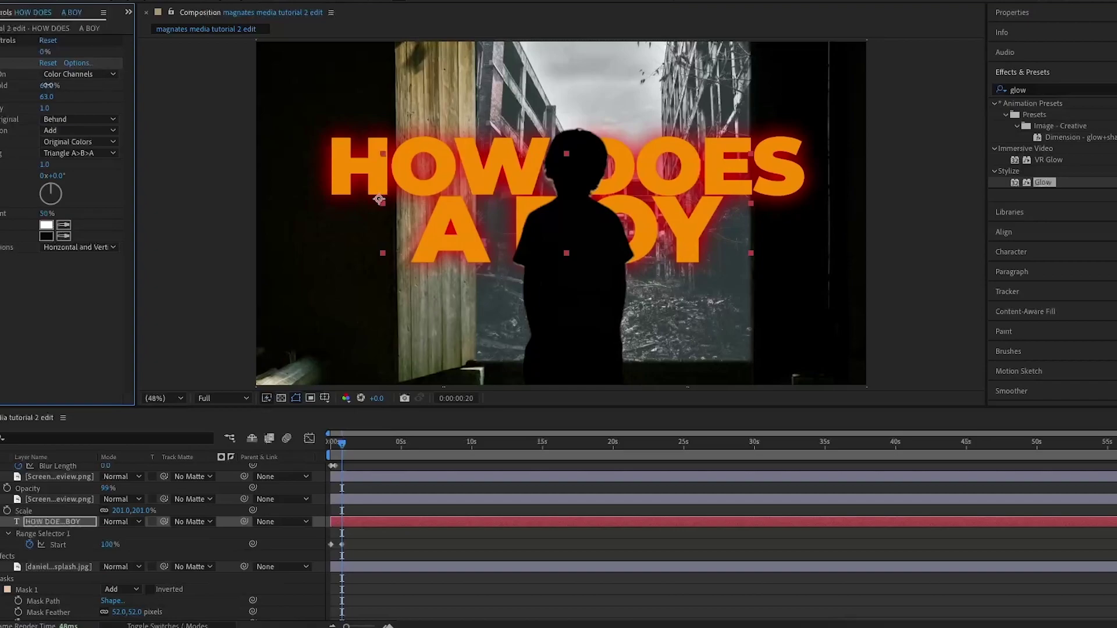
{"action": "left_click_drag", "start_coordinate": [47, 85], "coordinate": [39, 86]}
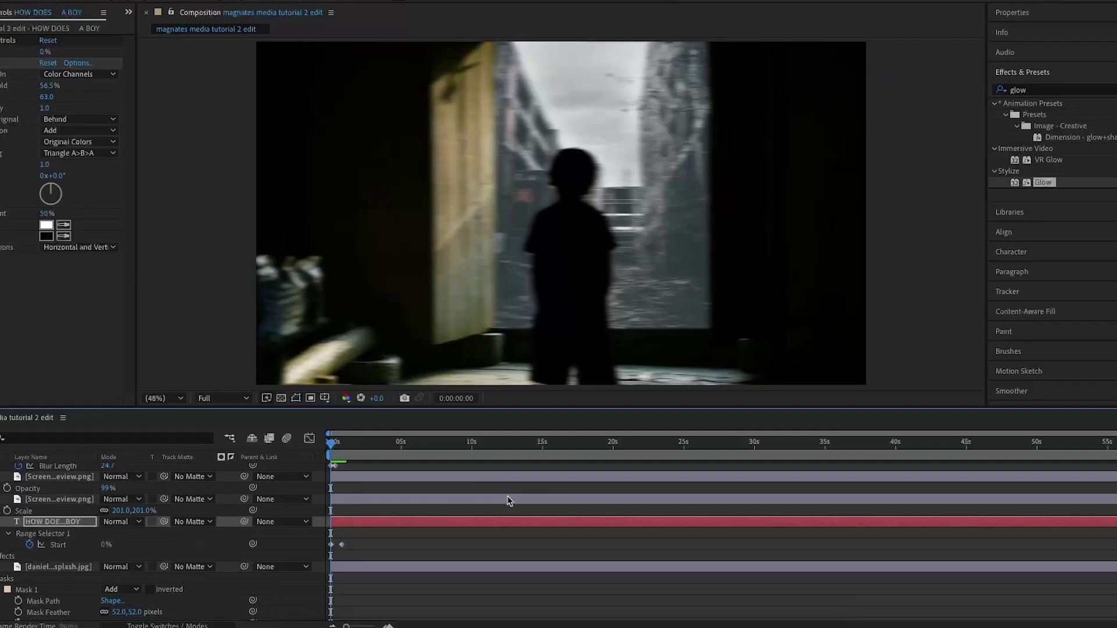
Bring the title layer to the top, increase its line spacing to 96 px, and return it beneath the boy cut-out layers
{"action": "key", "text": "space"}
{"action": "key", "text": "space"}
{"action": "left_click_drag", "start_coordinate": [72, 522], "coordinate": [75, 466]}
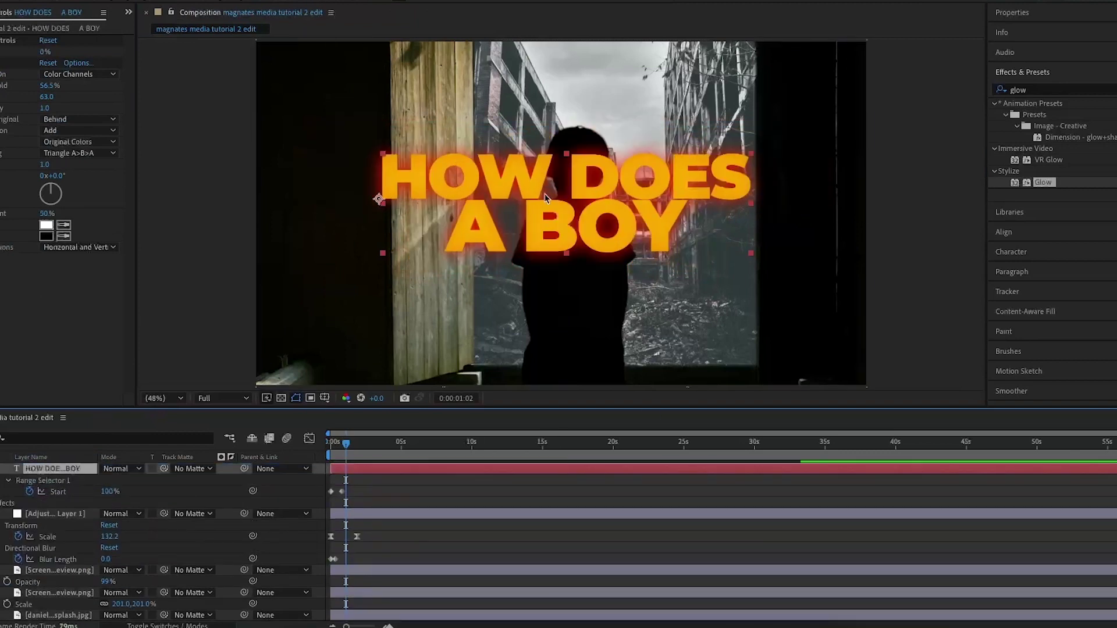
{"action": "double_click", "coordinate": [482, 189]}
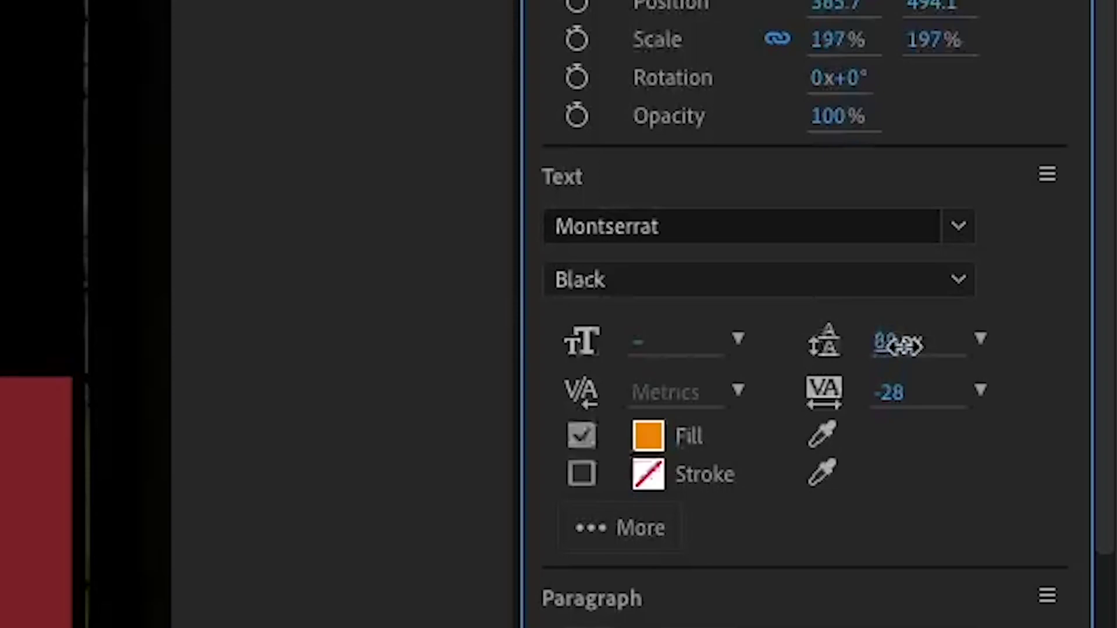
{"action": "left_click_drag", "start_coordinate": [901, 346], "coordinate": [919, 344]}
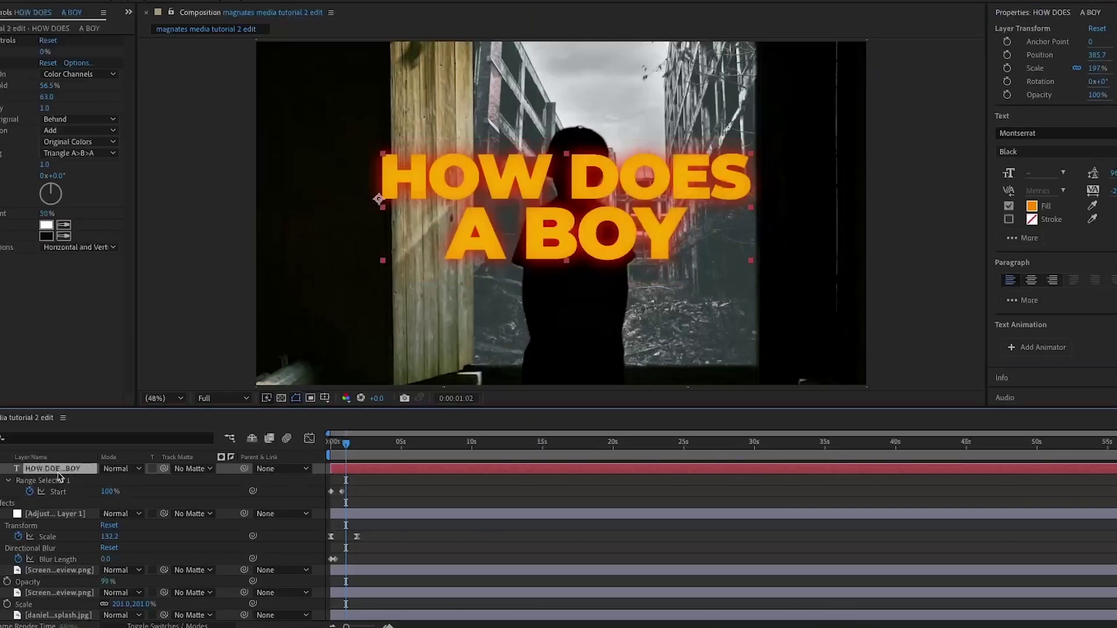
{"action": "left_click_drag", "start_coordinate": [63, 508], "coordinate": [75, 608]}
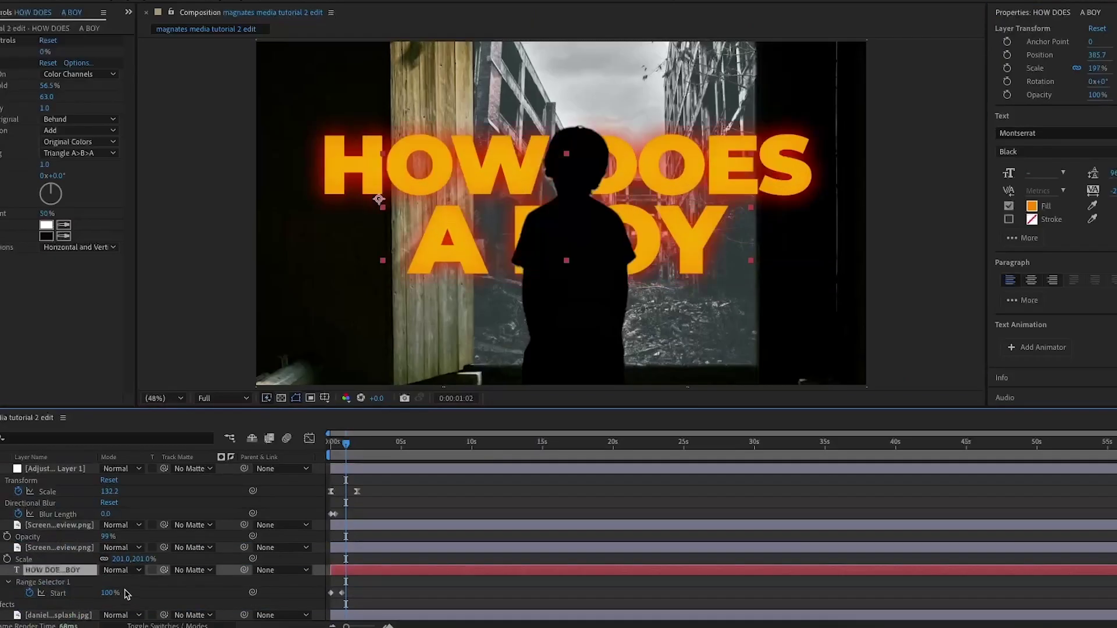
Preview the scene from the start and raise the title to a Y position of 461.1
{"action": "left_click_drag", "start_coordinate": [346, 443], "coordinate": [298, 456]}
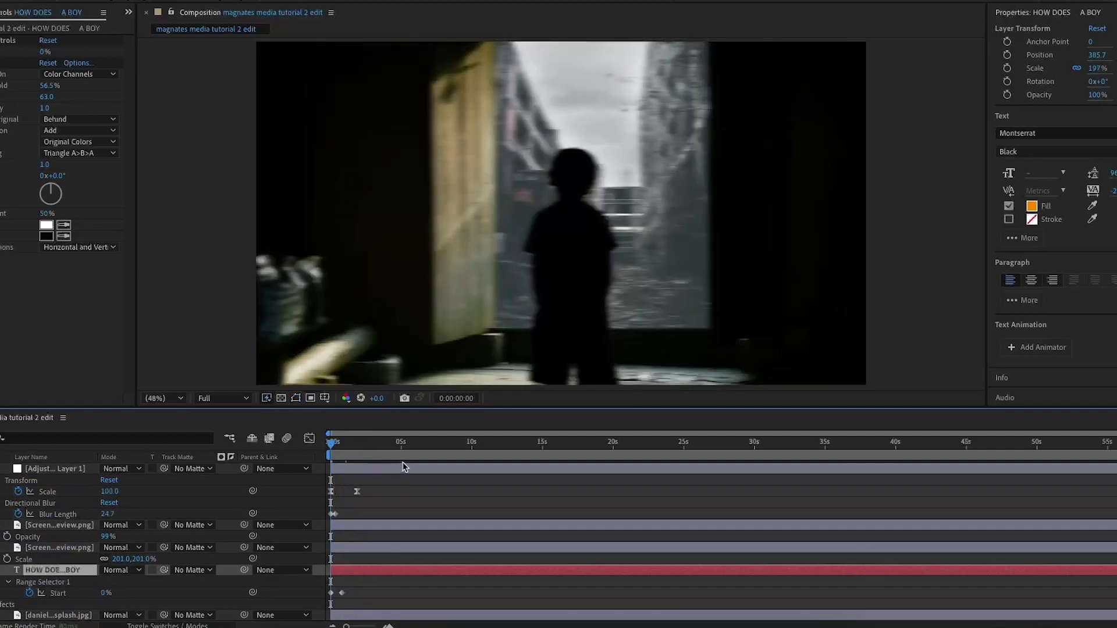
{"action": "key", "text": "space"}
{"action": "key", "text": "p"}
{"action": "left_click_drag", "start_coordinate": [112, 583], "coordinate": [104, 583]}
{"action": "key", "text": "ctrl+z"}
{"action": "key", "text": "ctrl+z"}
Split the title layer at 0:00:00:24 and move its second part to the top of the layer stack
{"action": "key", "text": "="}
{"action": "key", "text": "="}
{"action": "left_click_drag", "start_coordinate": [386, 448], "coordinate": [382, 447]}
{"action": "key", "text": "space"}
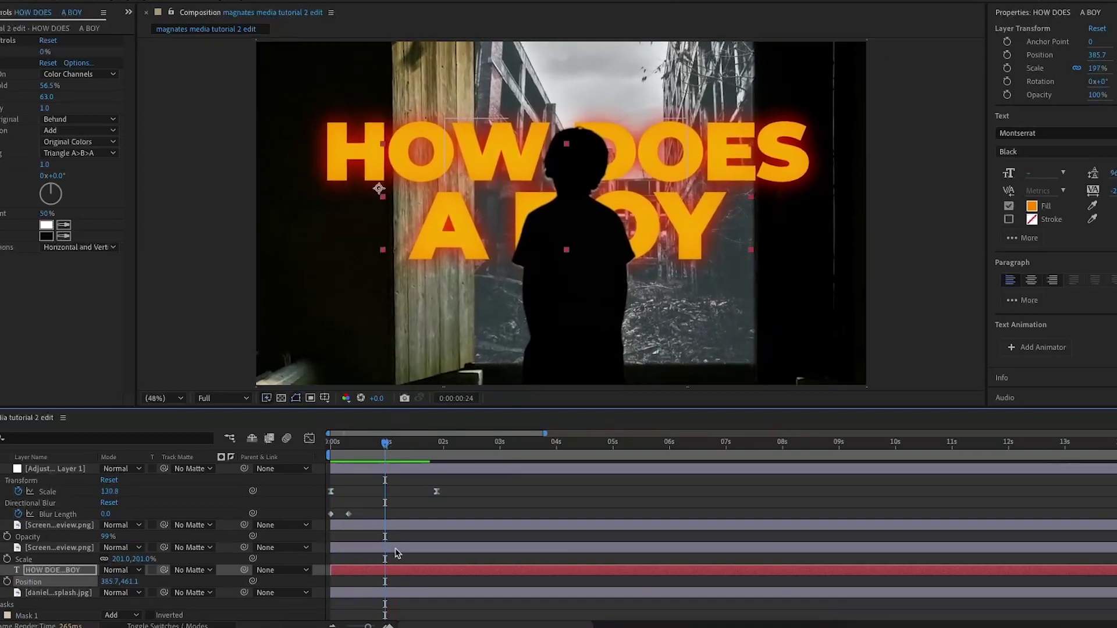
{"action": "key", "text": "ctrl+shift+d"}
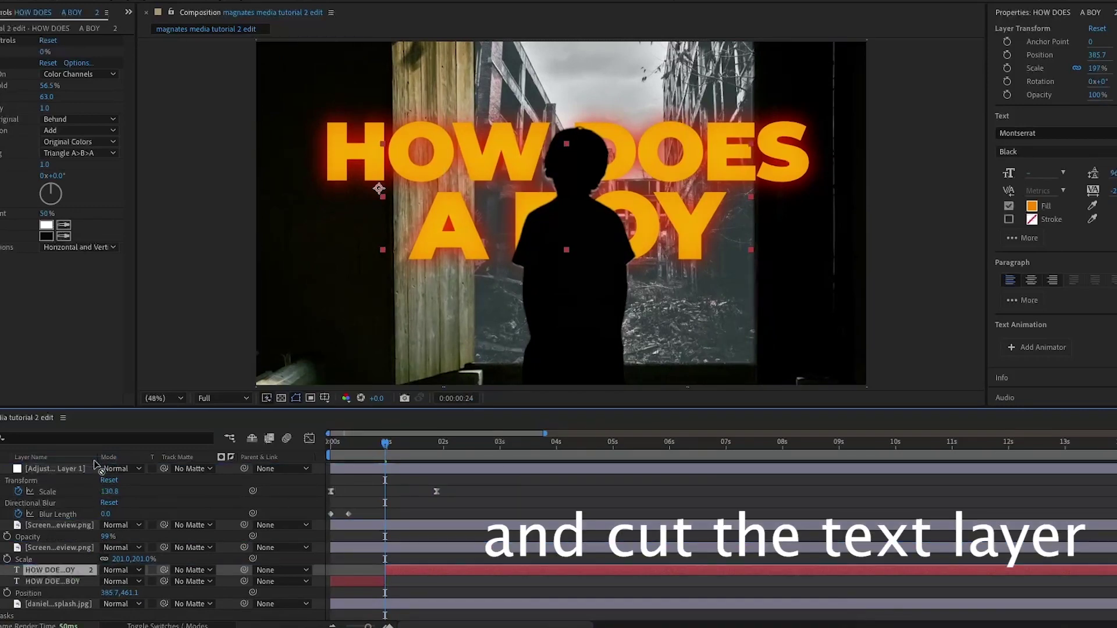
{"action": "key", "text": "ctrl+x"}
{"action": "key", "text": "ctrl+v"}
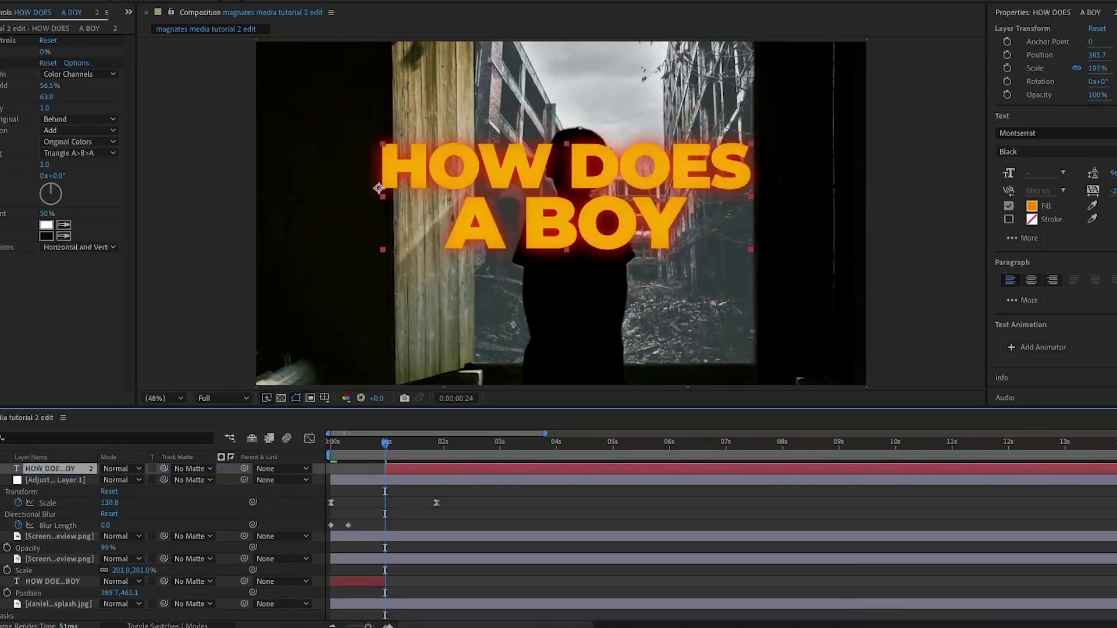
Replace the wording of the second title segment with "BORN INTO"
{"action": "double_click", "coordinate": [544, 170]}
{"action": "key", "text": "BackSpace"}
{"action": "type", "text": "BORN INTO"}
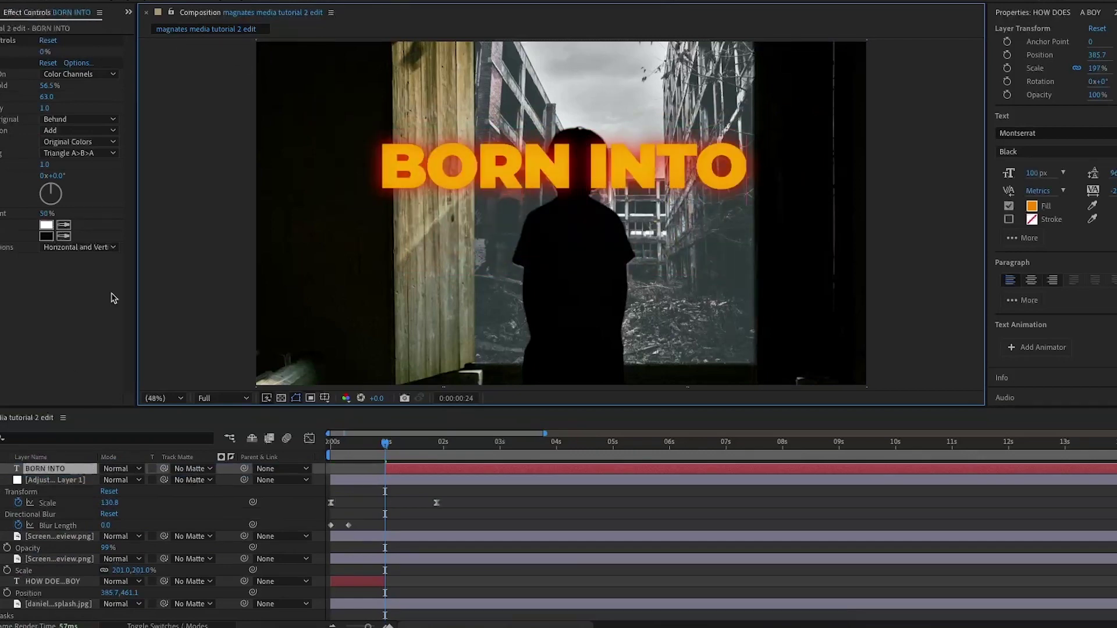
Create a separate text layer reading "POVERTY" and scale it to 215%
{"action": "left_click", "coordinate": [28, 436]}
{"action": "key", "text": "Caps_Lock"}
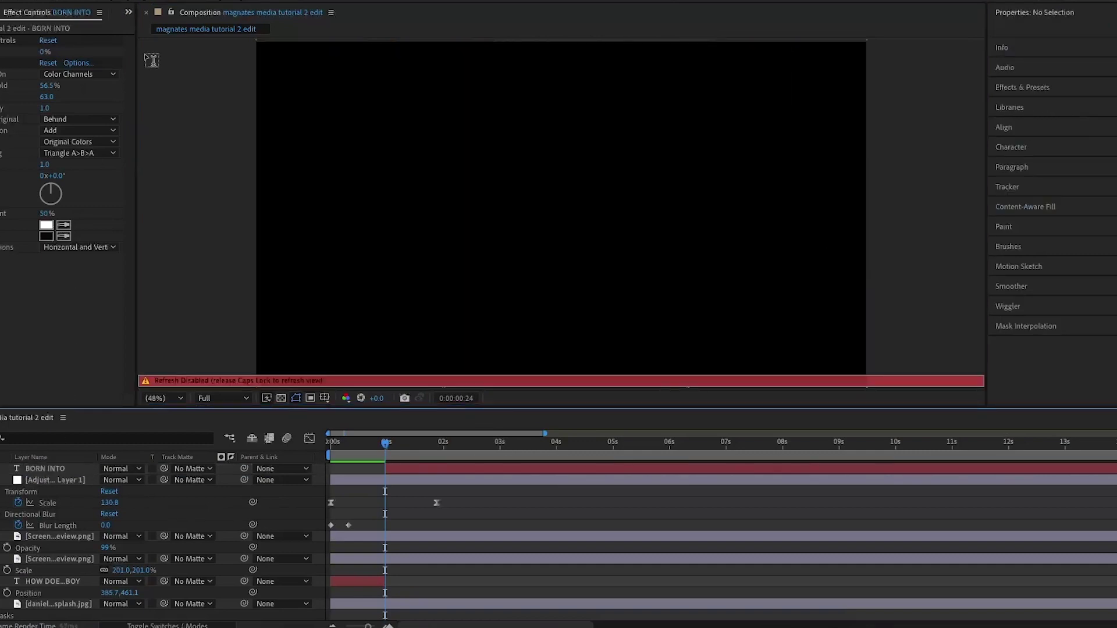
{"action": "key", "text": "Caps_Lock"}
{"action": "left_click", "coordinate": [508, 208]}
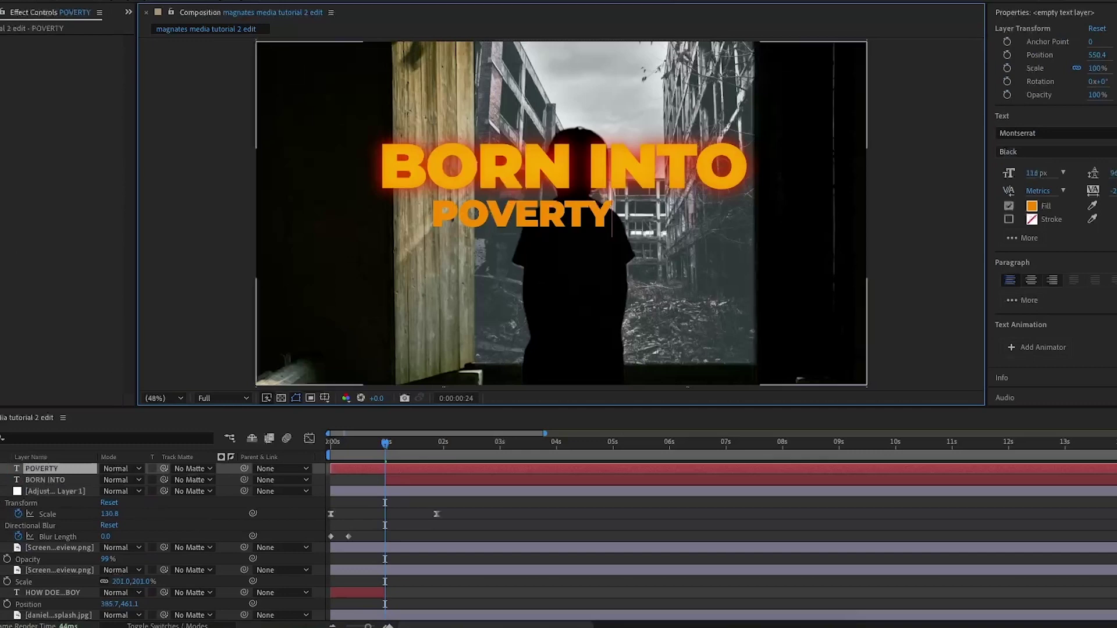
{"action": "left_click", "coordinate": [84, 468]}
{"action": "key", "text": "s"}
{"action": "left_click_drag", "start_coordinate": [144, 480], "coordinate": [223, 478]}
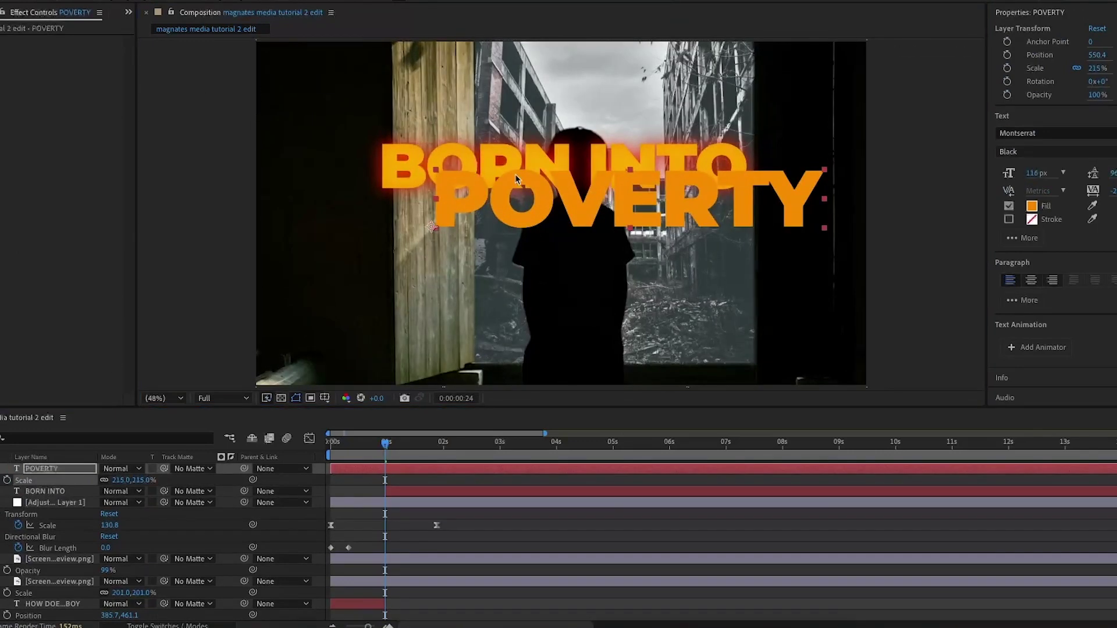
Position the "POVERTY" text directly under "BORN INTO" and nudge it right and up to line up closely
{"action": "left_click_drag", "start_coordinate": [508, 177], "coordinate": [441, 199]}
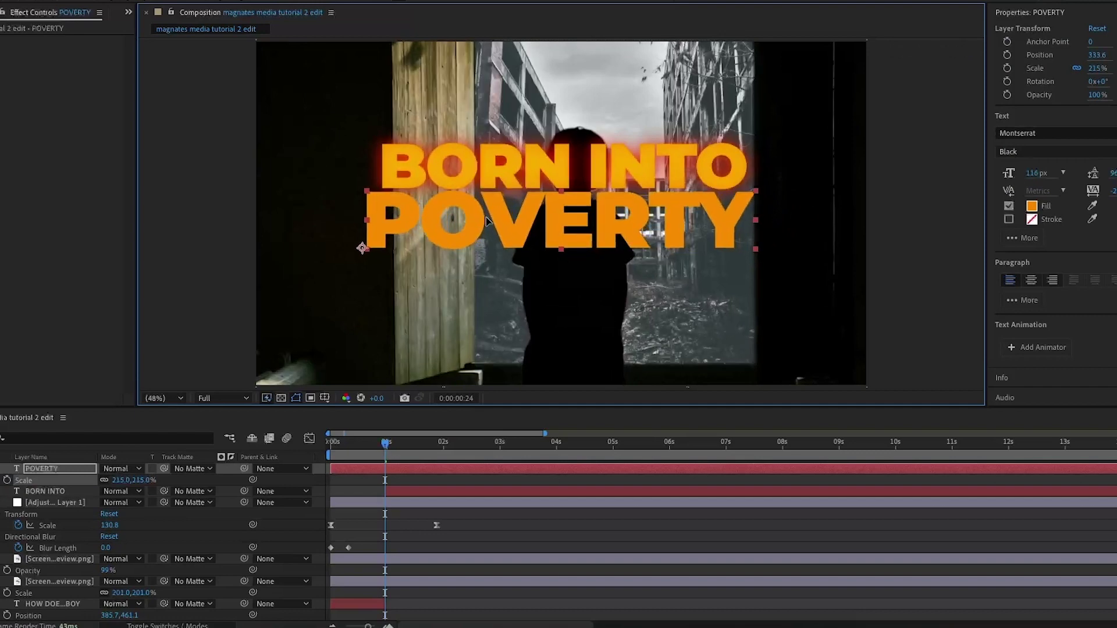
{"action": "key", "text": "Right"}
{"action": "key", "text": "Right"}
{"action": "key", "text": "Up"}
{"action": "key", "text": "Up"}
{"action": "key", "text": "Up"}
{"action": "key", "text": "Up"}
{"action": "key", "text": "Up"}
Move the "POVERTY" and "BORN INTO" layers together beneath both boy cut-out layers
{"action": "left_click", "coordinate": [60, 490]}
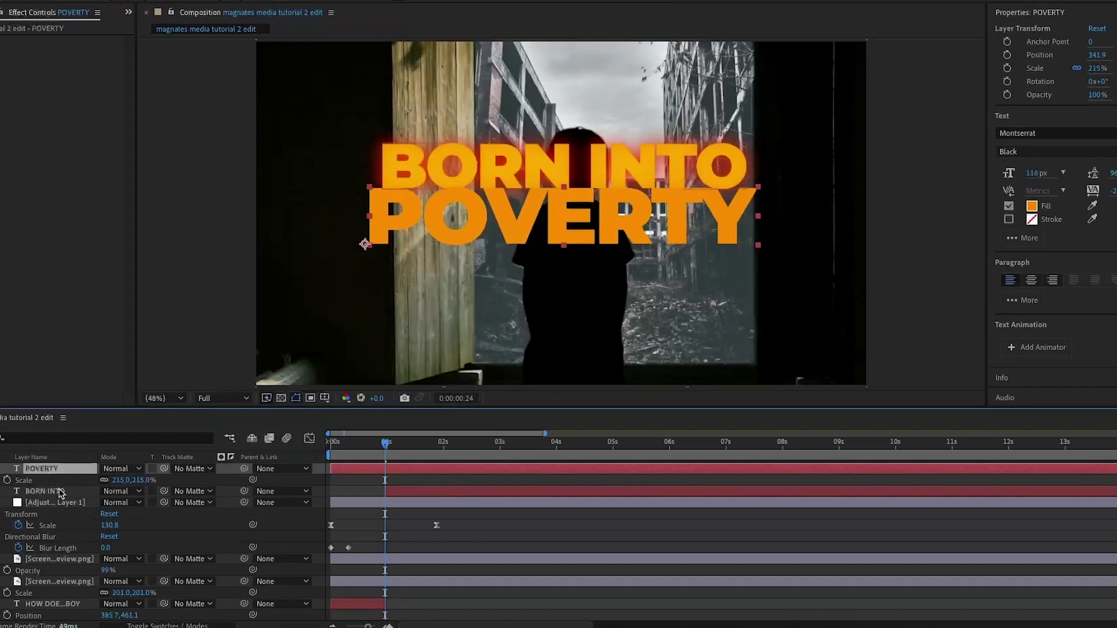
{"action": "left_click", "coordinate": [59, 494], "text": "ctrl"}
{"action": "left_click_drag", "start_coordinate": [60, 493], "coordinate": [76, 598]}
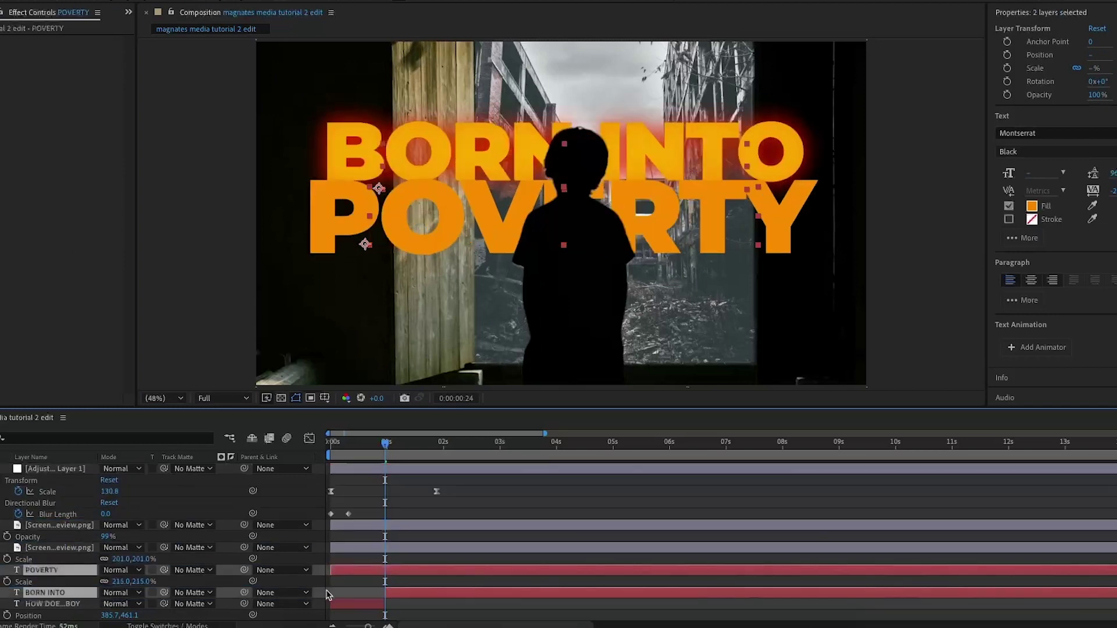
Split the "POVERTY" layer at 0:00:01:10 and delete the part before the cut
{"action": "left_click", "coordinate": [421, 568]}
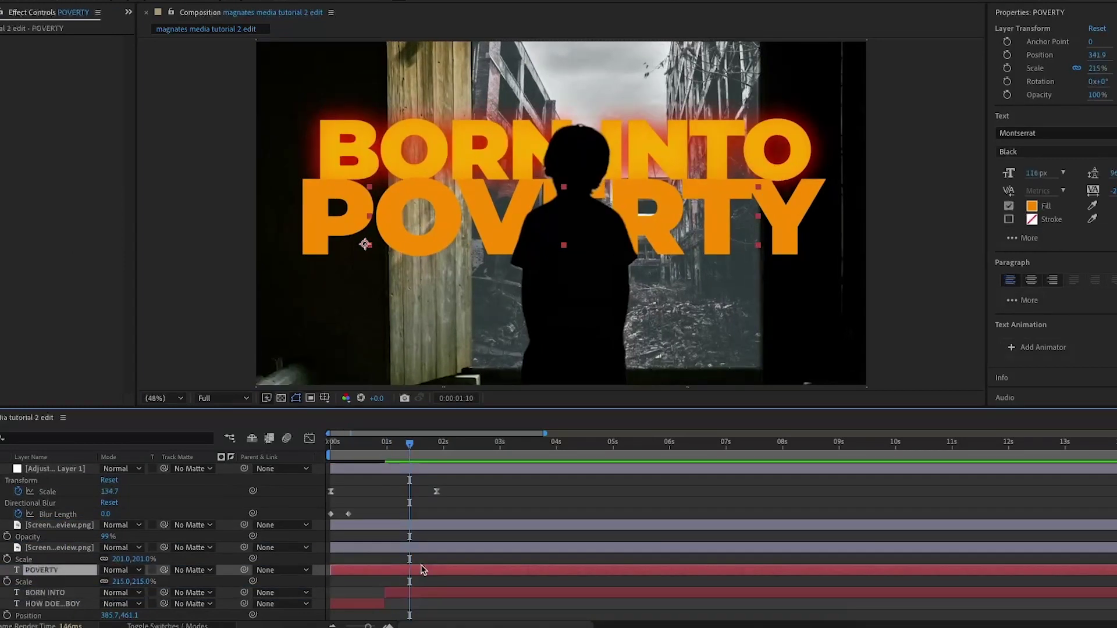
{"action": "key", "text": "ctrl+shift+d"}
{"action": "left_click", "coordinate": [406, 581]}
{"action": "key", "text": "Delete"}
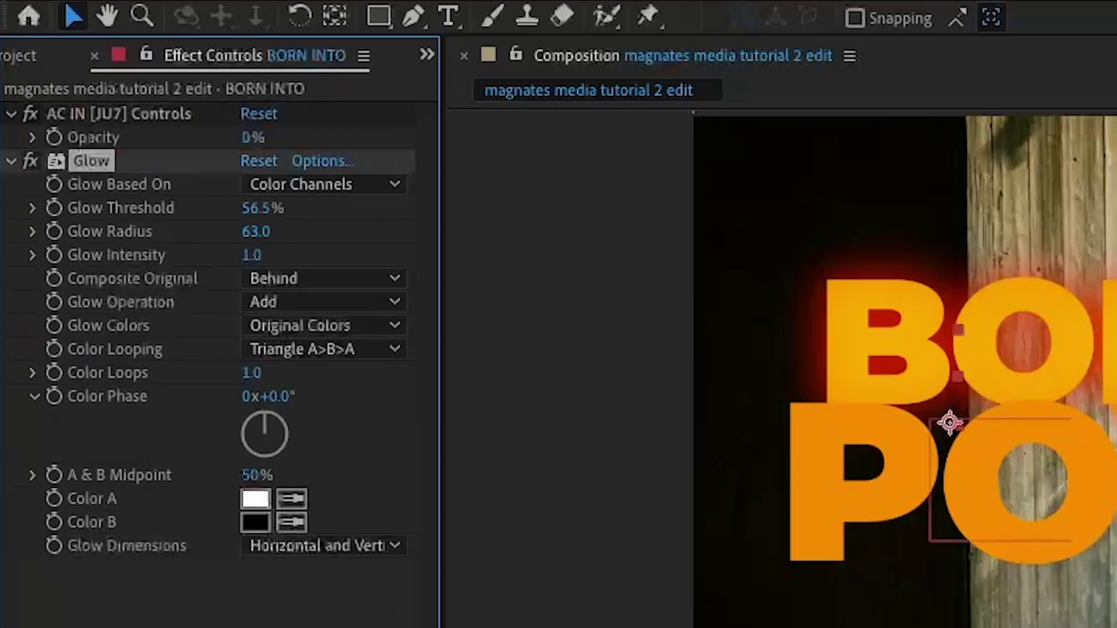
Paste the Glow effect from "BORN INTO" onto the "POVERTY" layer and lower its glow threshold slightly
{"action": "left_click", "coordinate": [44, 570]}
{"action": "key", "text": "ctrl+v"}
{"action": "left_click", "coordinate": [190, 561]}
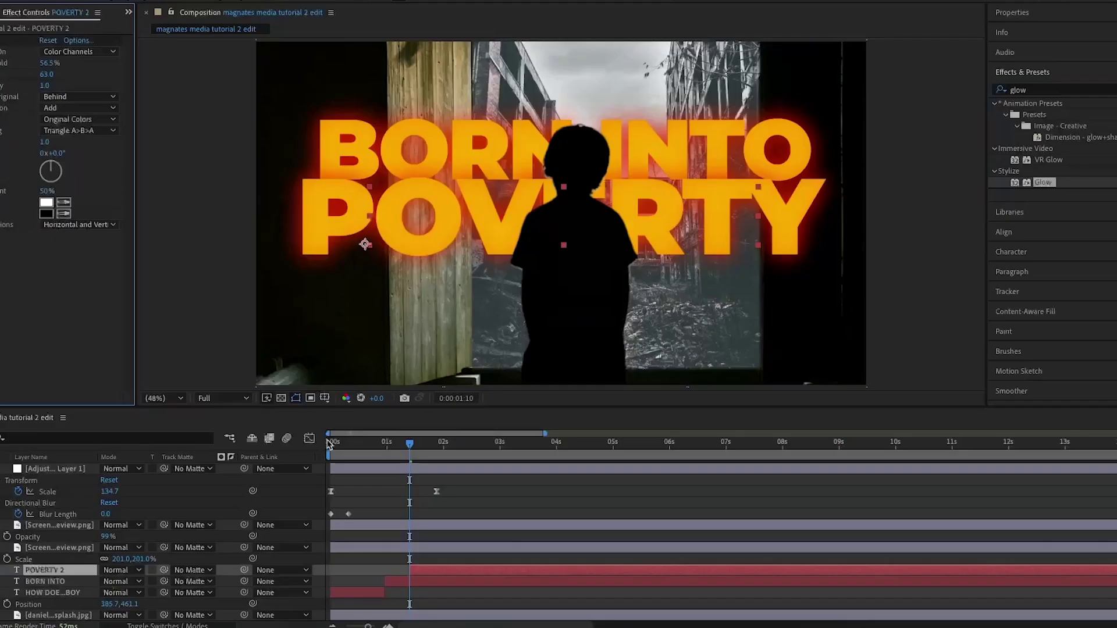
{"action": "left_click_drag", "start_coordinate": [49, 62], "coordinate": [49, 64]}
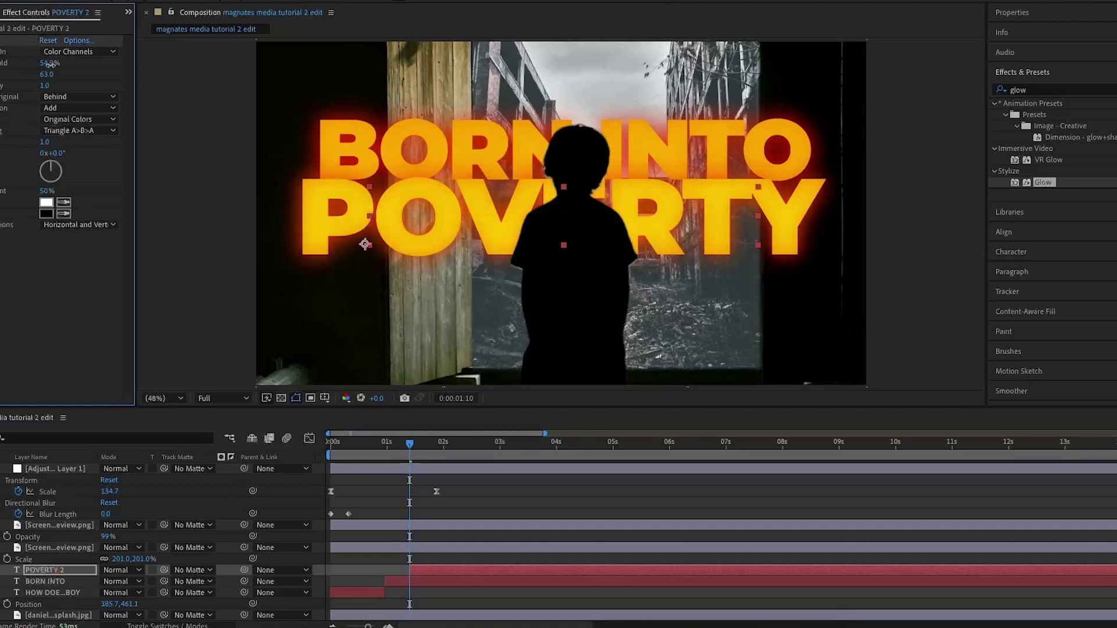
Find the Typewriter preset by searching the effects for "type" and apply it to the "BORN INTO" layer
{"action": "left_click", "coordinate": [1006, 90]}
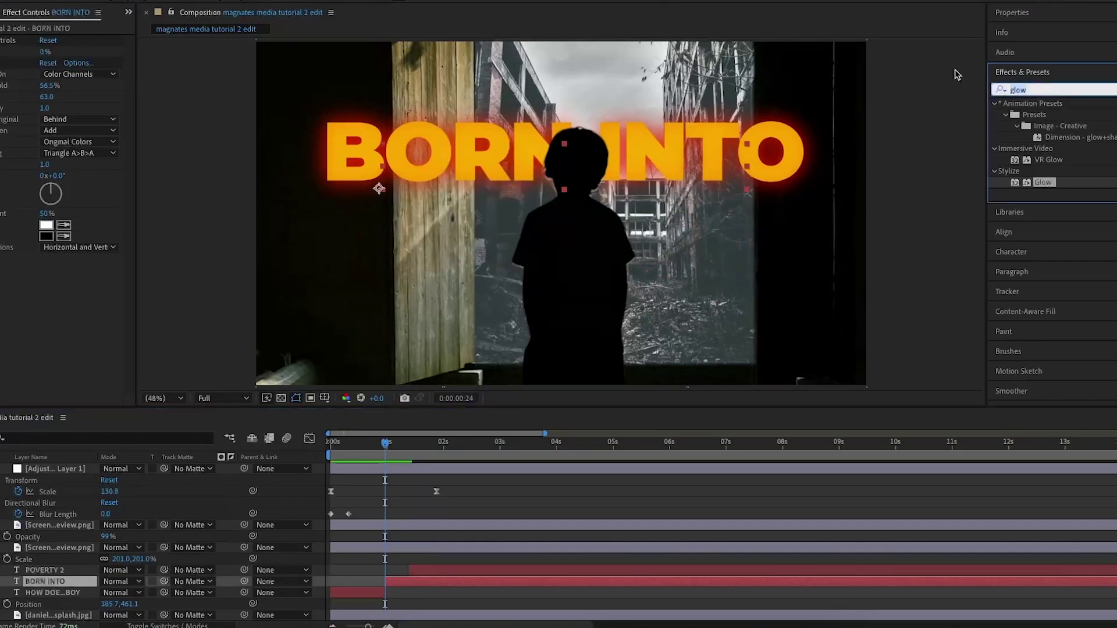
{"action": "key", "text": "BackSpace"}
{"action": "type", "text": "typ"}
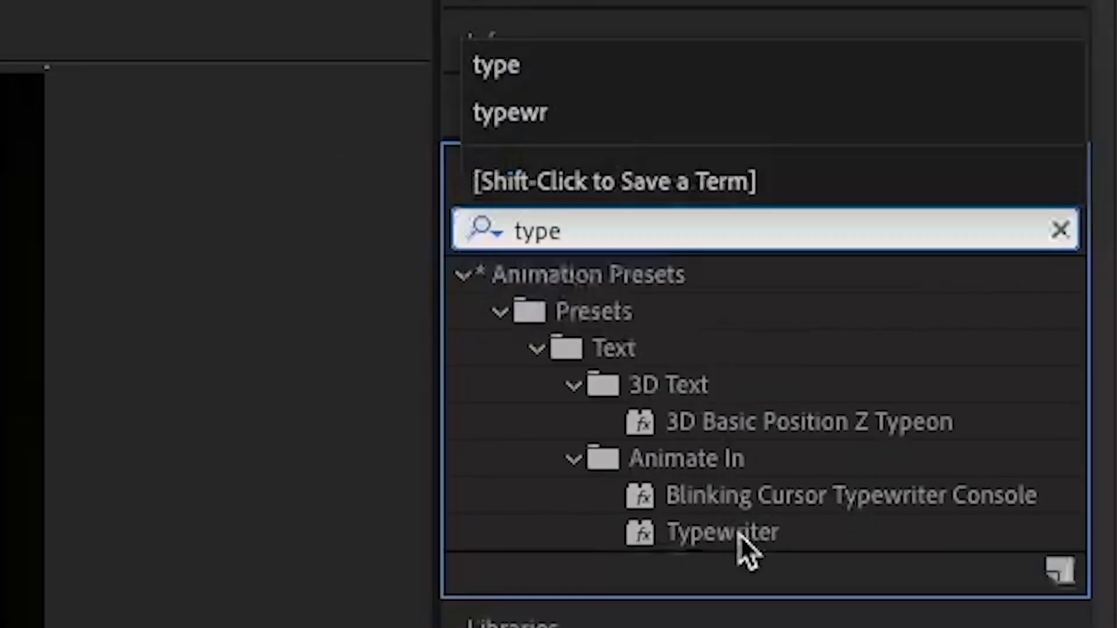
{"action": "left_click_drag", "start_coordinate": [740, 535], "coordinate": [440, 583]}
{"action": "left_click", "coordinate": [47, 582]}
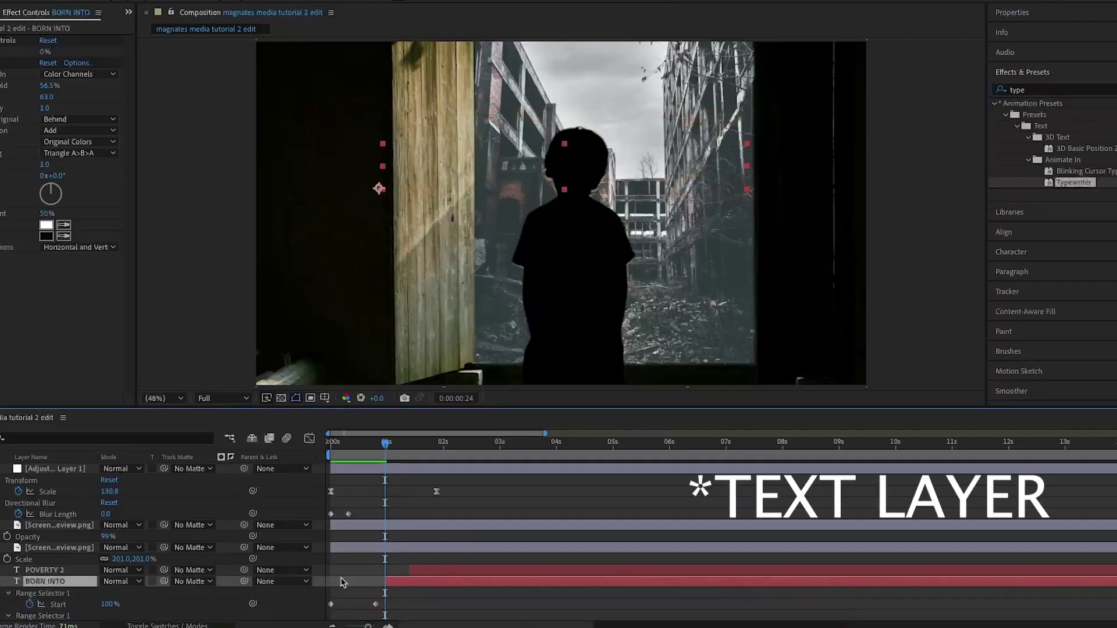
Reveal the keyframes of "BORN INTO" and move its last typewriter Start keyframe to 0:00:01:10
{"action": "key", "text": "u"}
{"action": "left_click_drag", "start_coordinate": [526, 582], "coordinate": [414, 584]}
{"action": "mouse_move", "coordinate": [386, 451]}
{"action": "left_mouse_down"}
{"action": "mouse_move", "coordinate": [416, 449]}
{"action": "mouse_move", "coordinate": [382, 450]}
{"action": "left_mouse_up"}
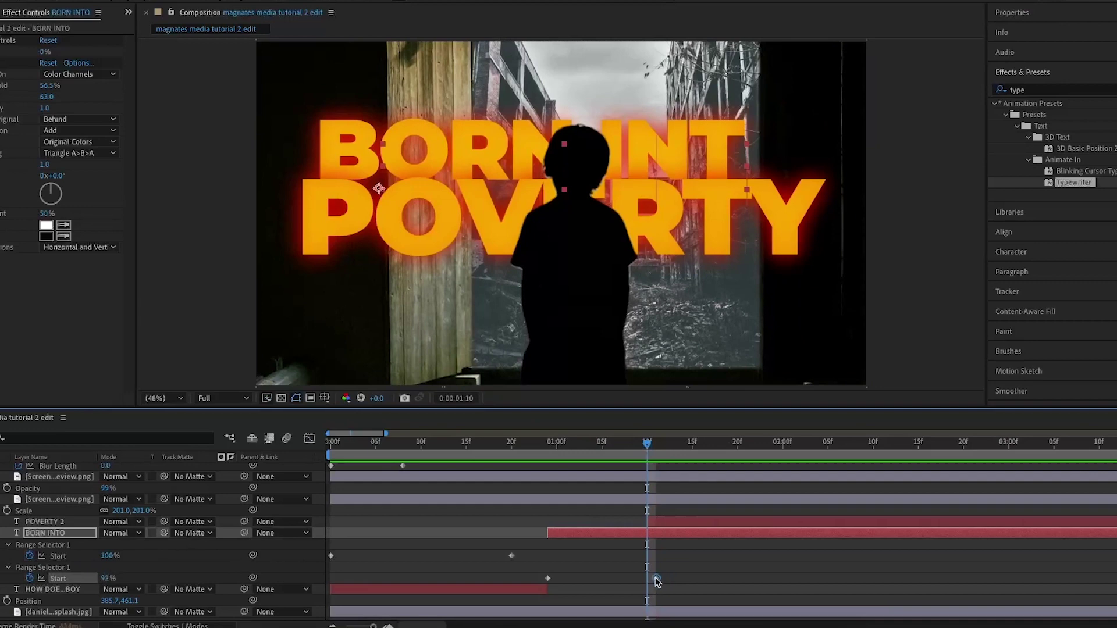
{"action": "left_click_drag", "start_coordinate": [656, 579], "coordinate": [650, 580]}
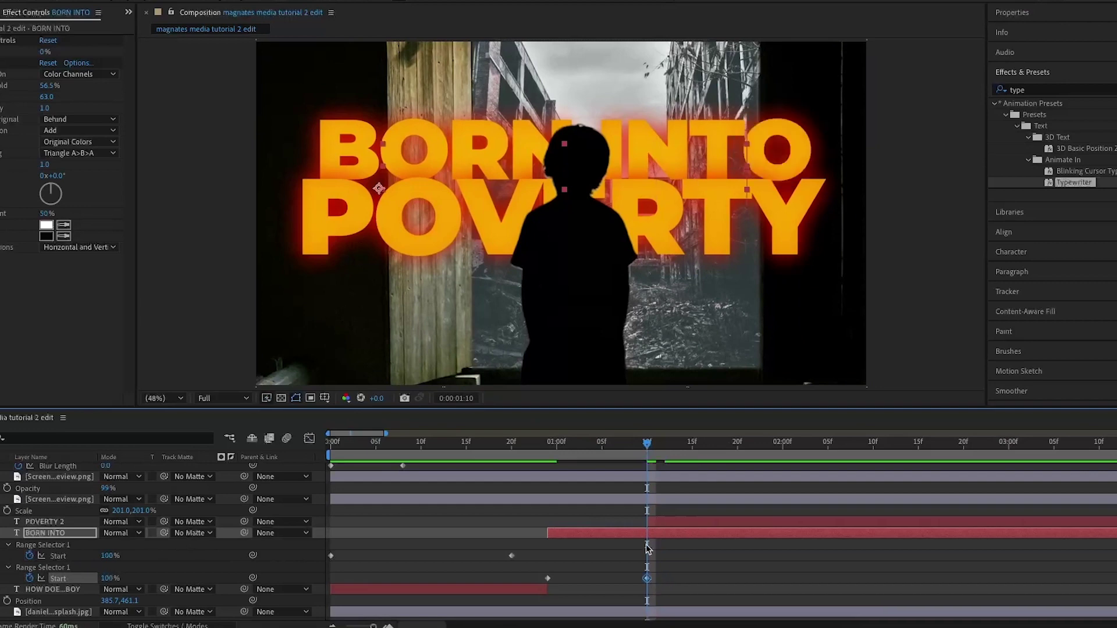
Apply the Animation Composer 3 text-layer transition Scale Characters 2 as an In animation to the "POVERTY" layer
{"action": "left_click", "coordinate": [665, 523]}
{"action": "left_click", "coordinate": [303, 1]}
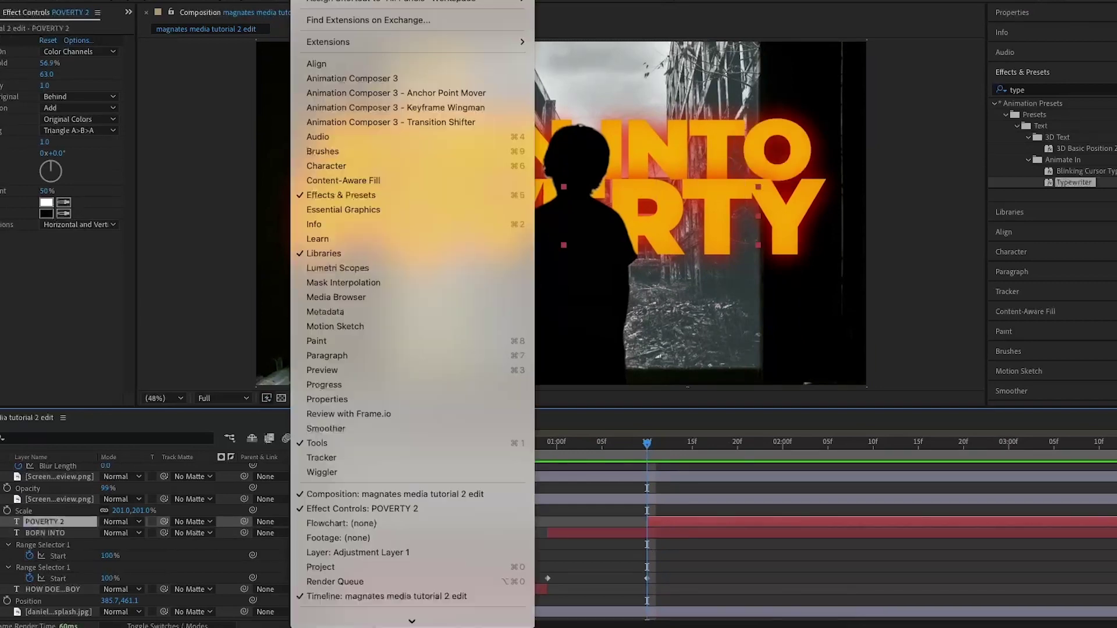
{"action": "left_click", "coordinate": [373, 78]}
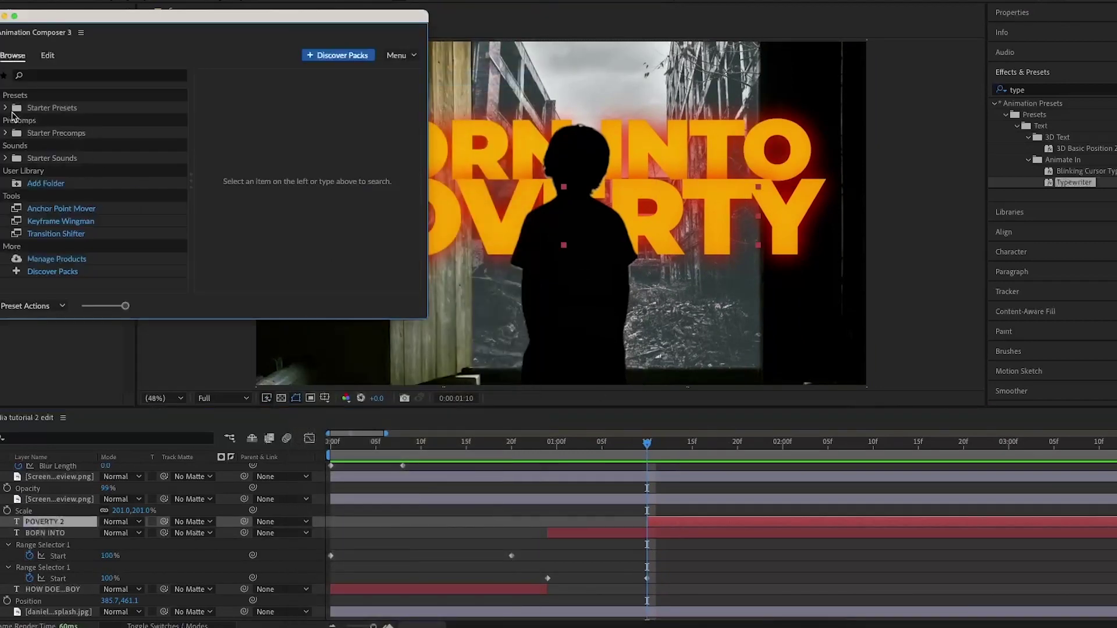
{"action": "left_click", "coordinate": [6, 133]}
{"action": "left_click", "coordinate": [5, 108]}
{"action": "left_click", "coordinate": [58, 145]}
{"action": "scroll", "coordinate": [262, 227], "scroll_direction": "down", "scroll_amount": 5}
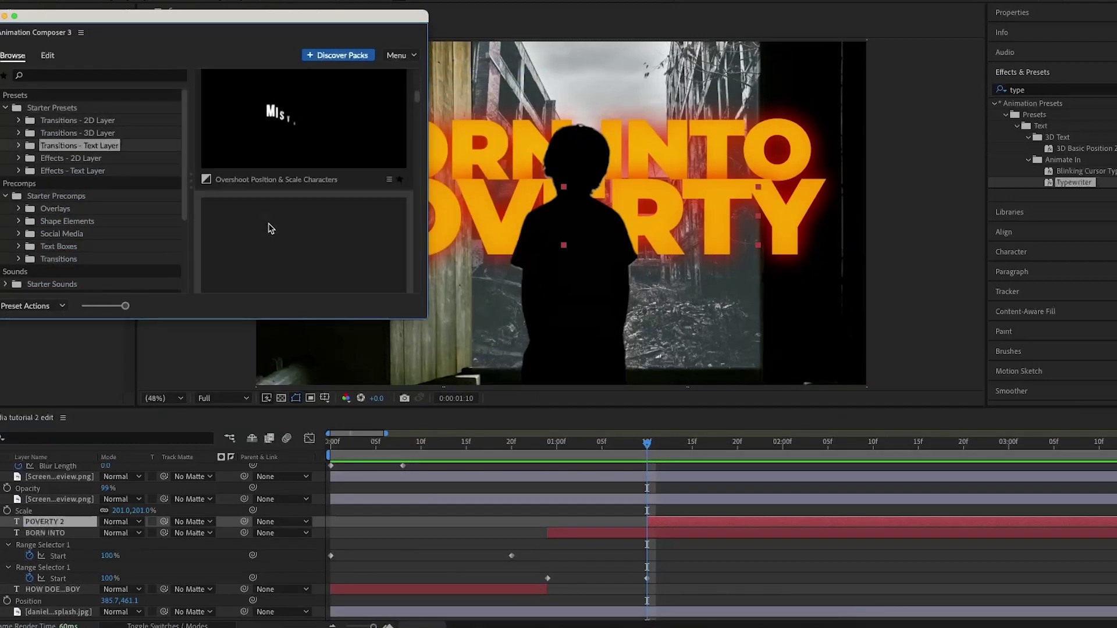
{"action": "scroll", "coordinate": [266, 230], "scroll_direction": "down", "scroll_amount": 5}
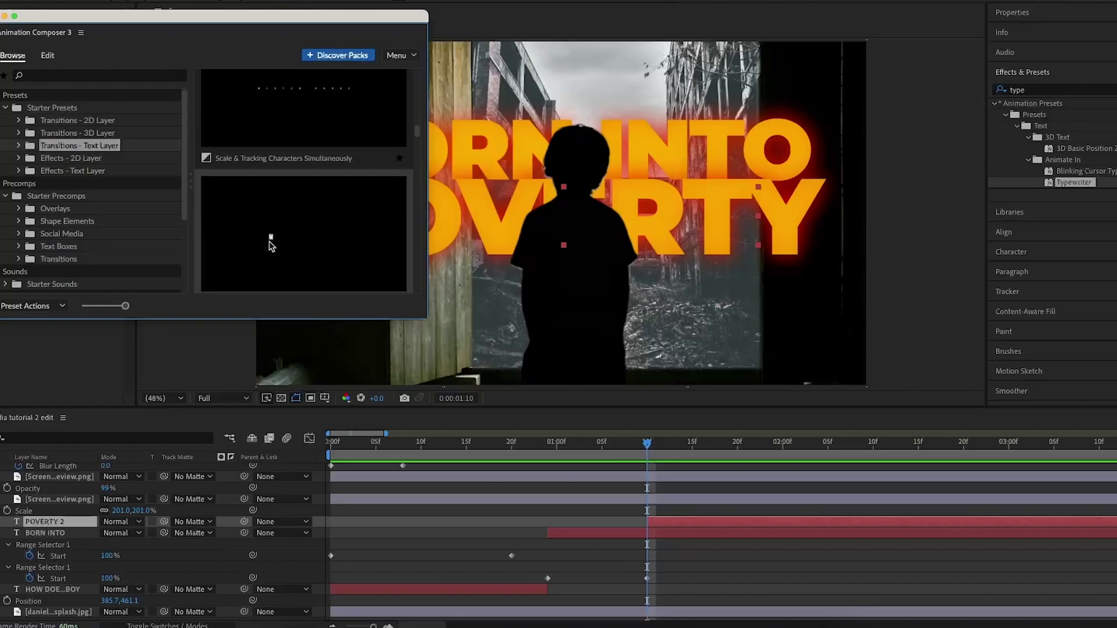
{"action": "left_click", "coordinate": [291, 256]}
{"action": "left_click", "coordinate": [290, 306]}
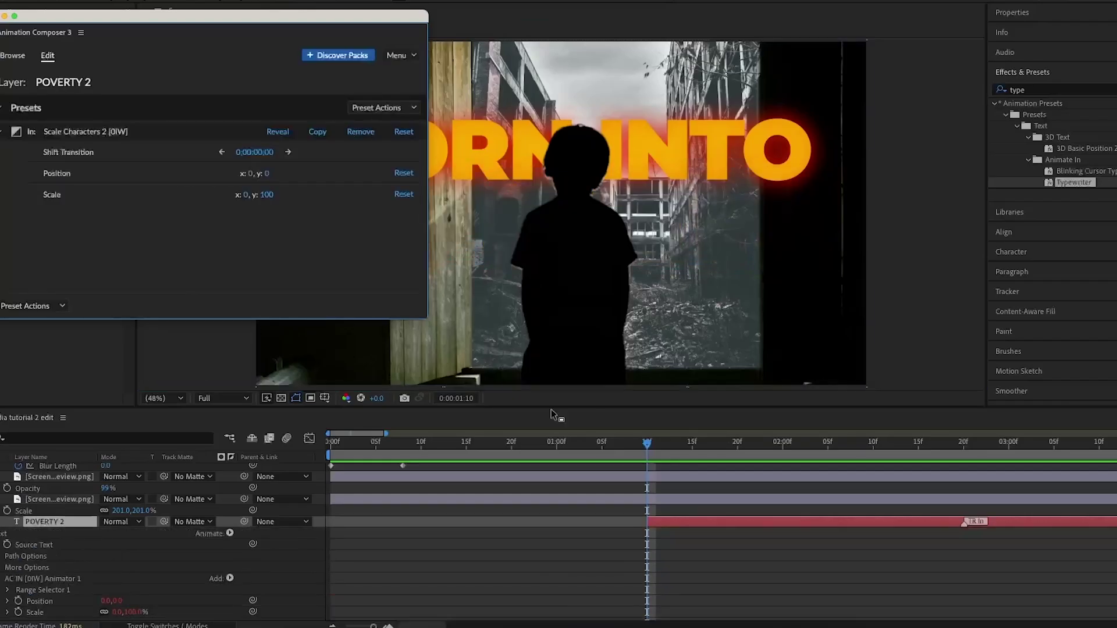
Shorten the In transition of "POVERTY" by moving its marker to about 0:00:01:17, previewing the timing
{"action": "left_click_drag", "start_coordinate": [646, 448], "coordinate": [547, 448]}
{"action": "key", "text": "space"}
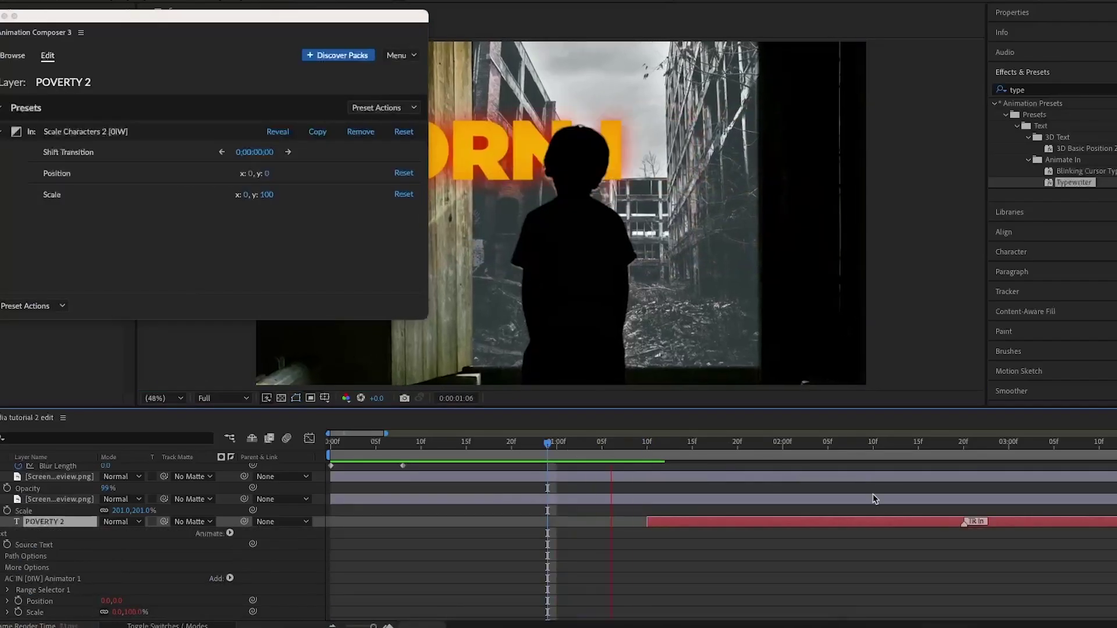
{"action": "left_click_drag", "start_coordinate": [789, 522], "coordinate": [728, 522]}
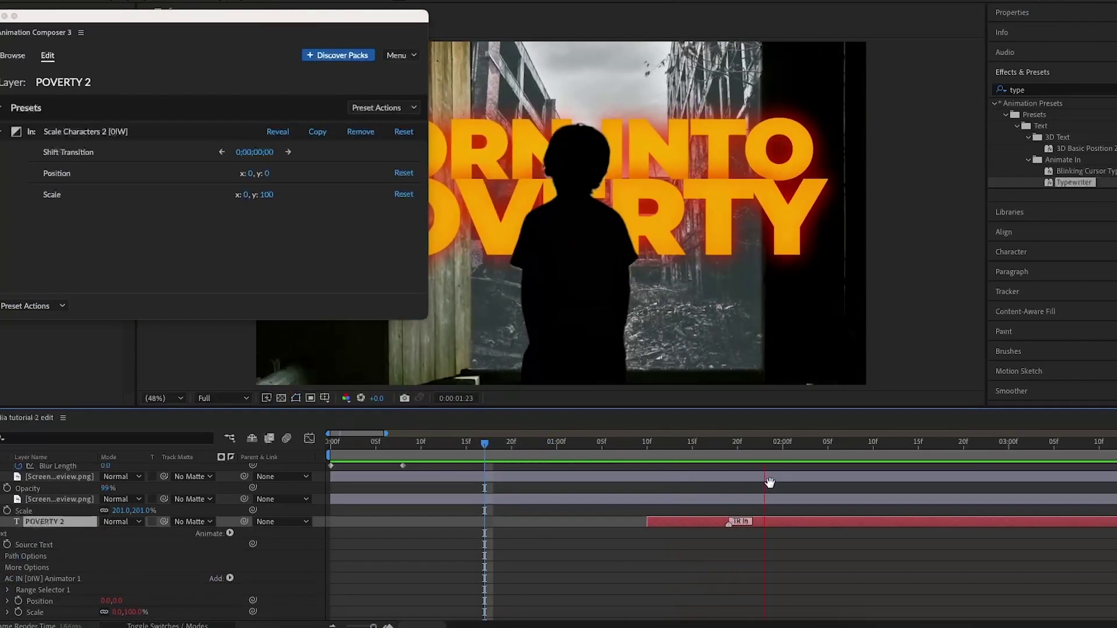
{"action": "key", "text": "space"}
{"action": "left_click_drag", "start_coordinate": [732, 522], "coordinate": [713, 521]}
{"action": "left_click", "coordinate": [584, 443]}
{"action": "key", "text": "space"}
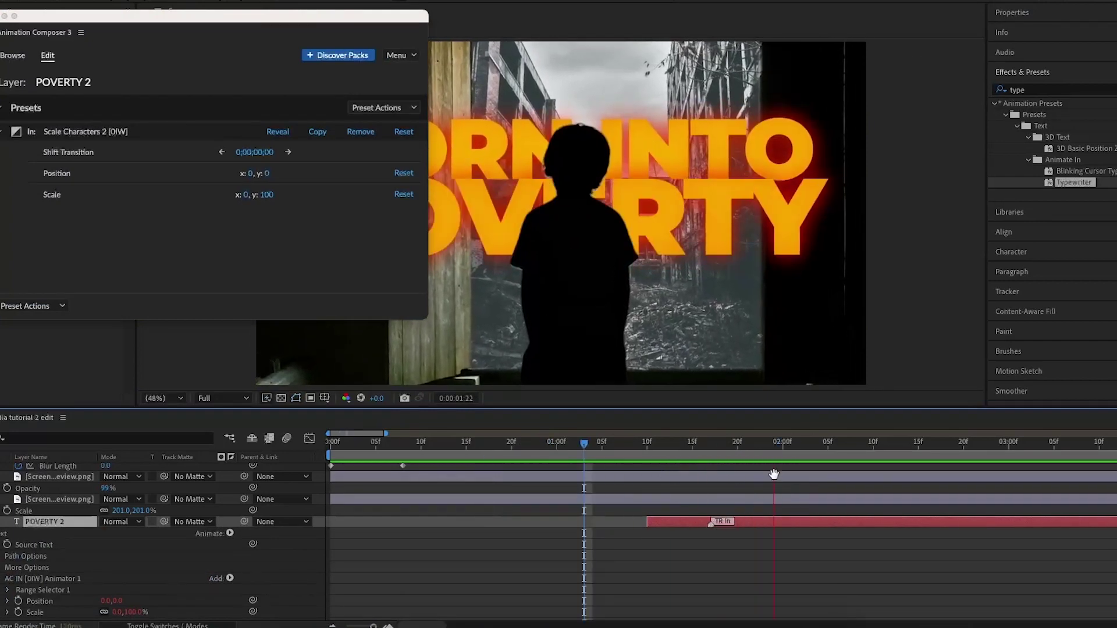
{"action": "key", "text": "space"}
{"action": "left_click", "coordinate": [421, 443]}
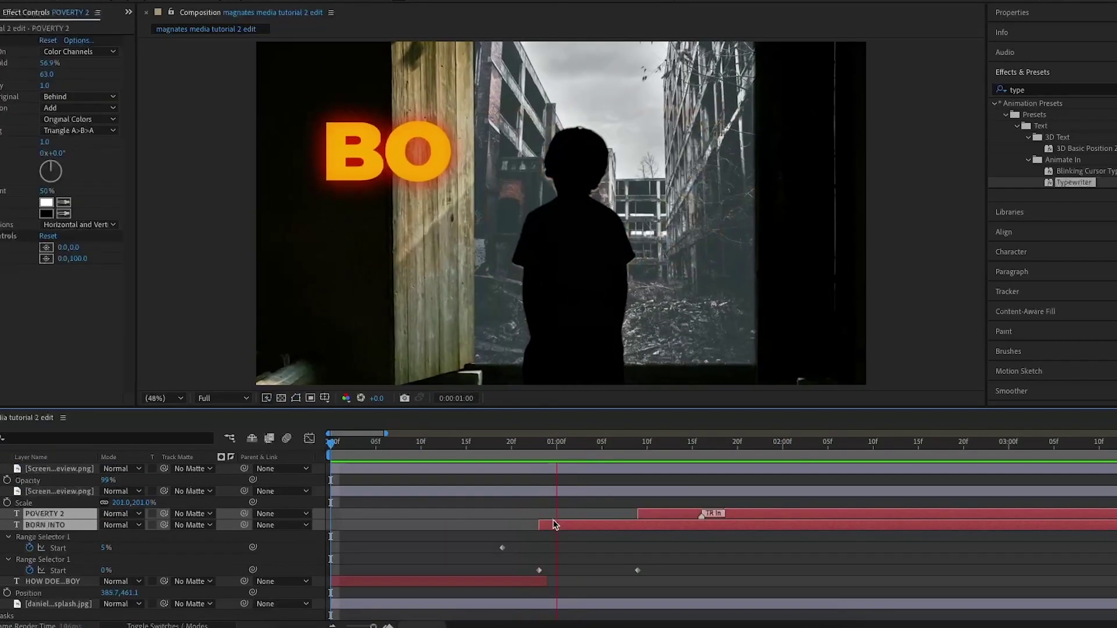
Move the end keyframe of the "HOW DOES A BOY" typewriter animation to about frame 18 and preview from the start
{"action": "left_click", "coordinate": [410, 582]}
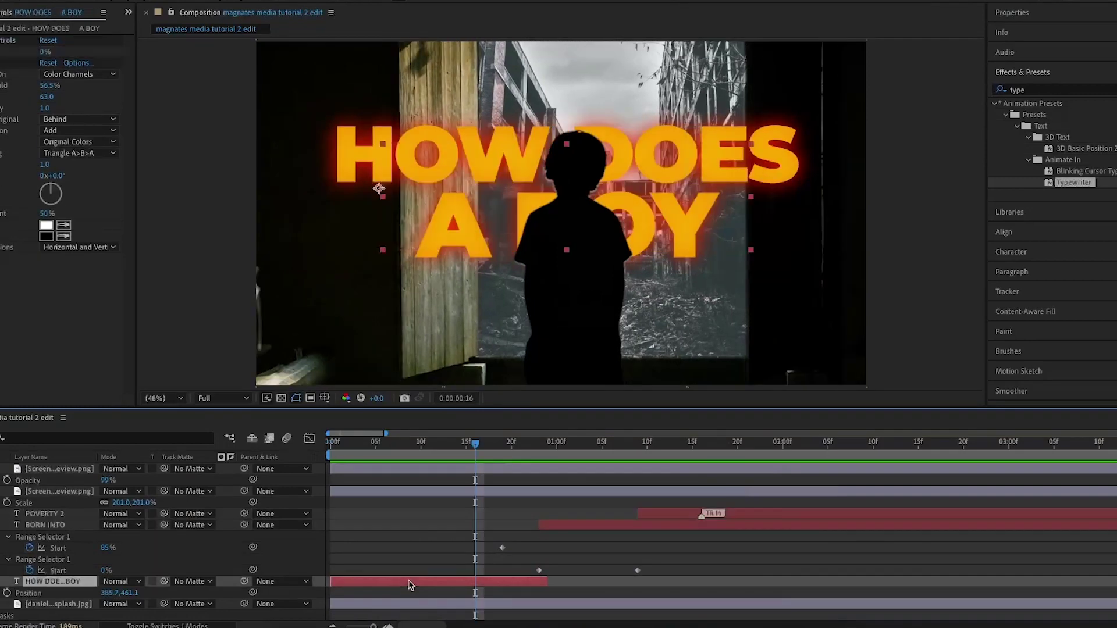
{"action": "scroll", "coordinate": [431, 583], "scroll_direction": "down", "scroll_amount": 2}
{"action": "key", "text": "u"}
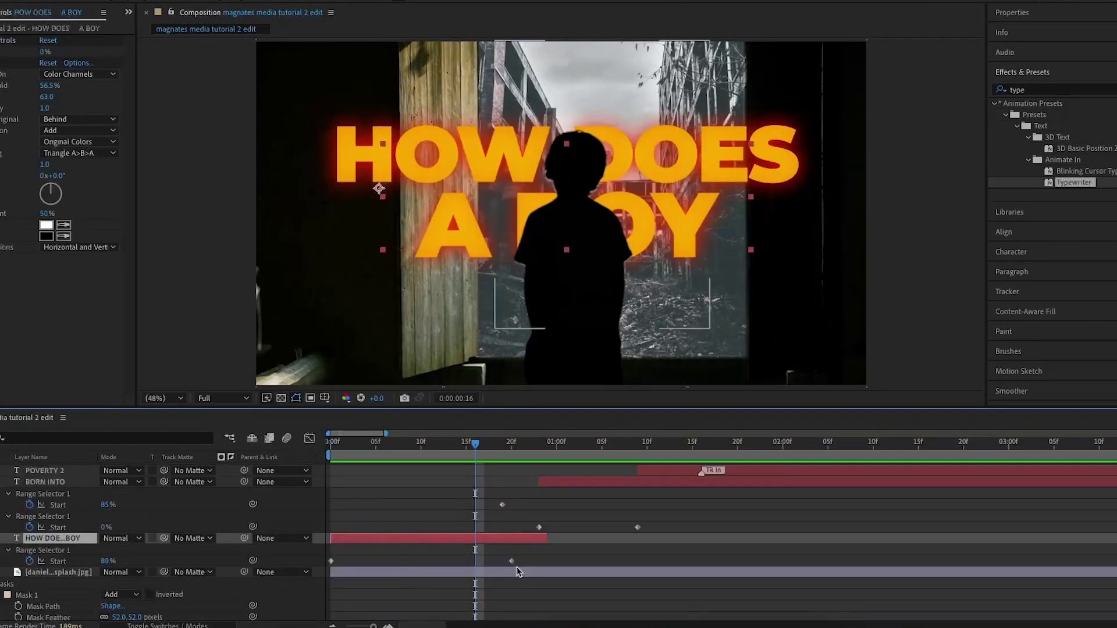
{"action": "left_click_drag", "start_coordinate": [448, 452], "coordinate": [330, 457]}
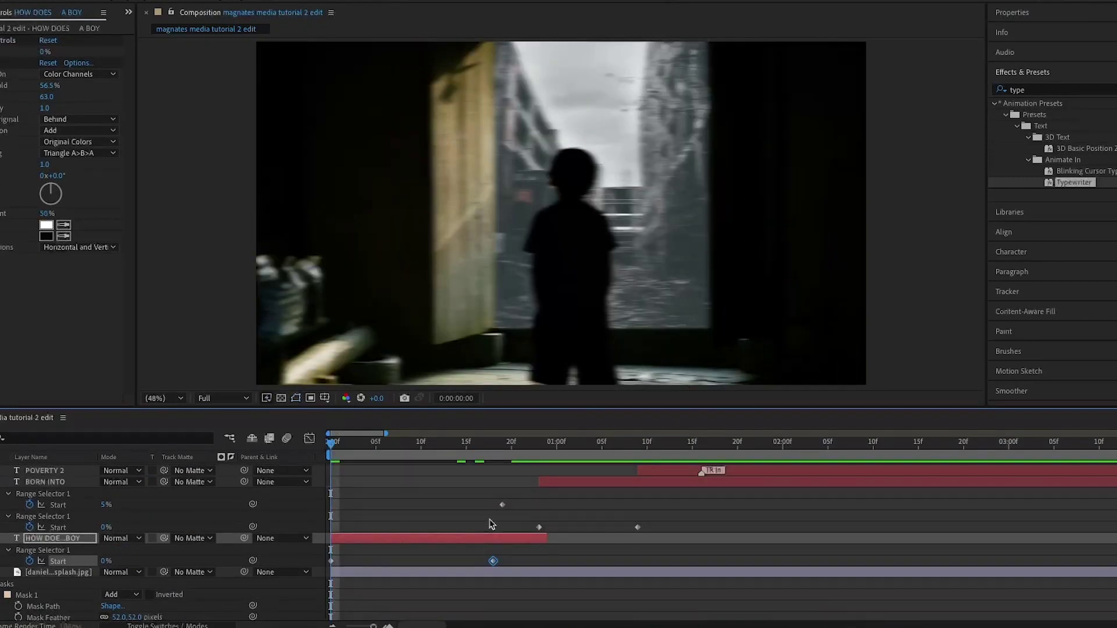
{"action": "key", "text": "space"}
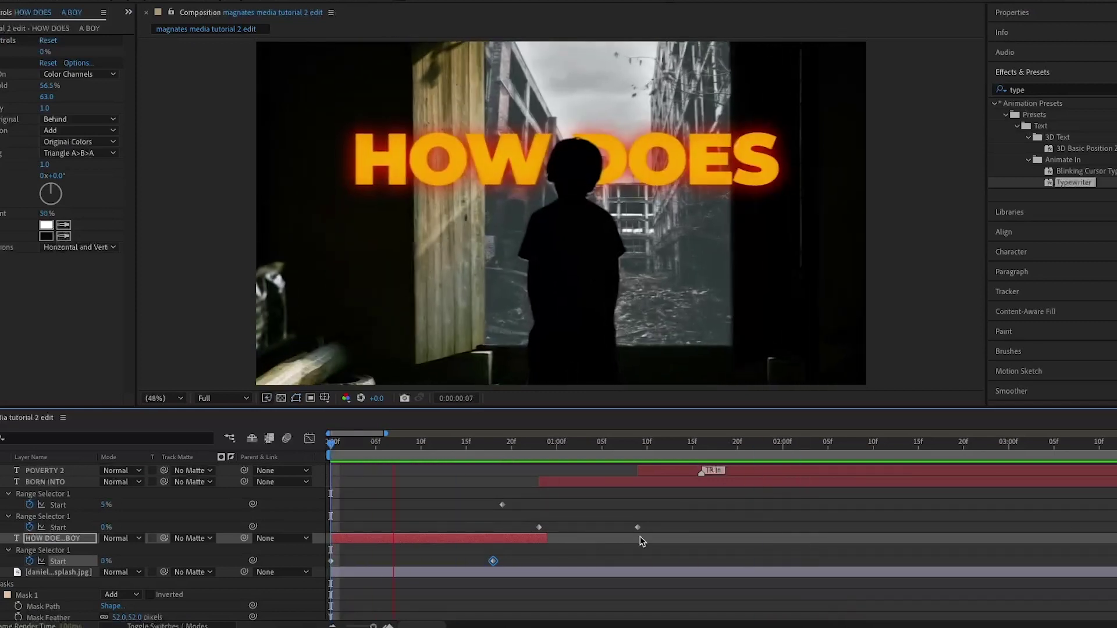
Speed up the "BORN INTO" typewriter animation by moving its end keyframe to about 0:00:01:07, and preview it
{"action": "scroll", "coordinate": [660, 531], "scroll_direction": "up", "scroll_amount": 3}
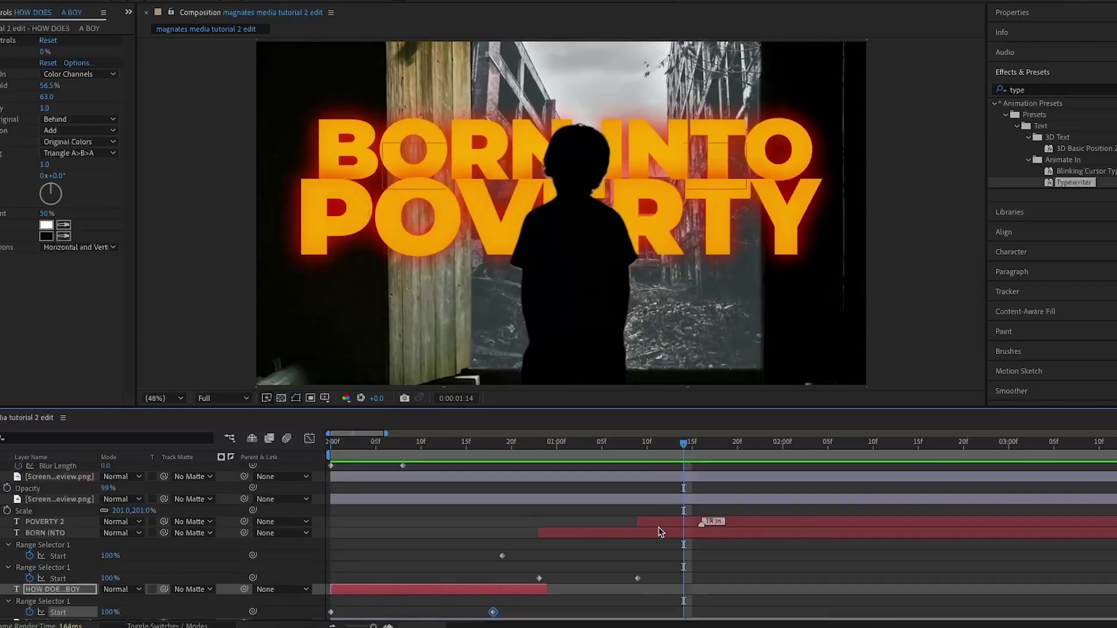
{"action": "left_click_drag", "start_coordinate": [686, 444], "coordinate": [543, 466]}
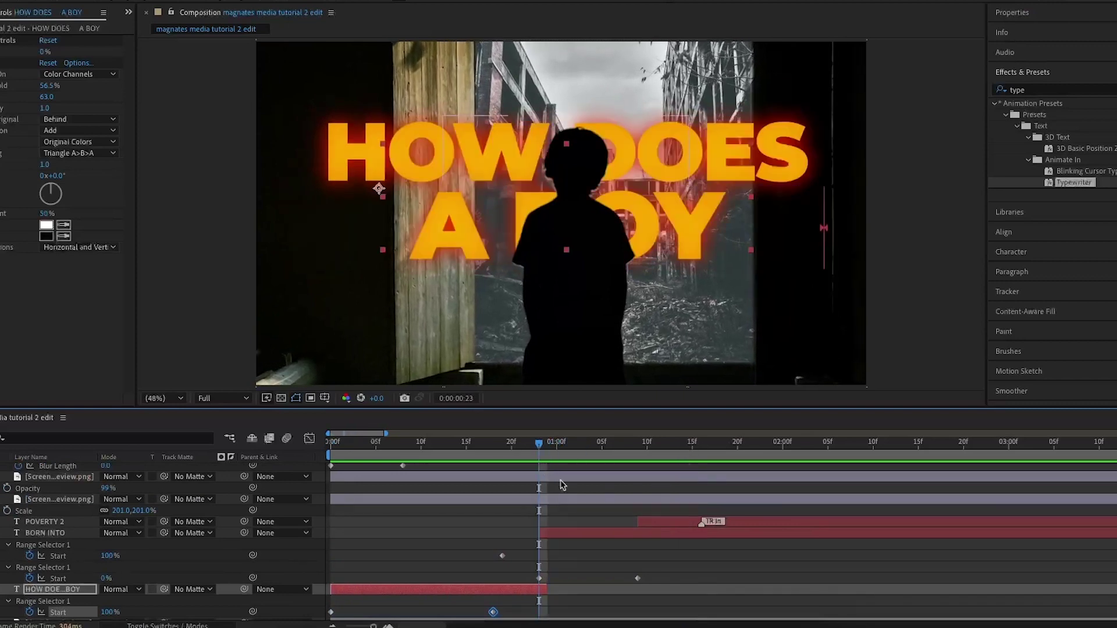
{"action": "left_click", "coordinate": [591, 536]}
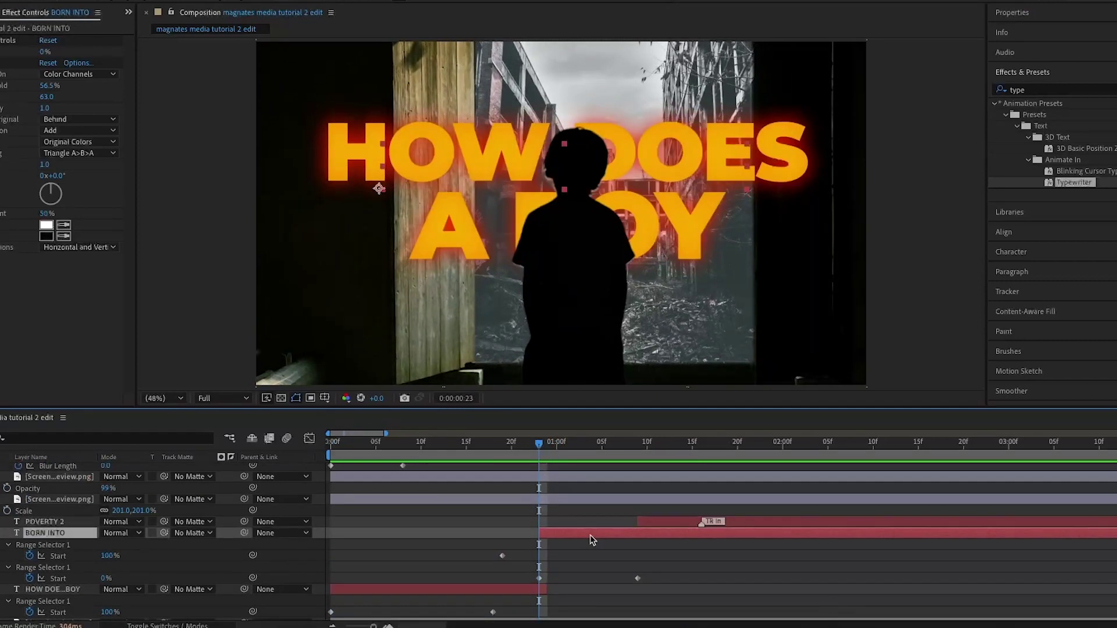
{"action": "key", "text": "u"}
{"action": "key", "text": "u"}
{"action": "left_click_drag", "start_coordinate": [637, 579], "coordinate": [620, 579]}
{"action": "key", "text": "space"}
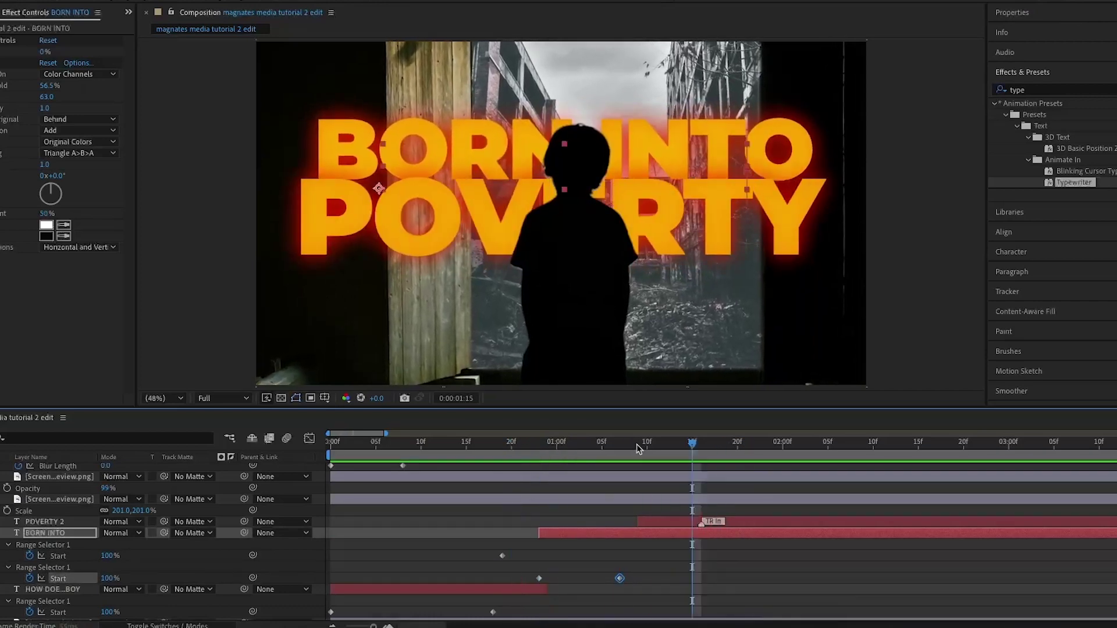
Trim the end of "HOW DOES A BOY" by one frame and move the first "BORN INTO" typewriter keyframe one frame earlier
{"action": "left_click", "coordinate": [540, 590]}
{"action": "key", "text": "Page_Down"}
{"action": "left_click_drag", "start_coordinate": [539, 579], "coordinate": [534, 582]}
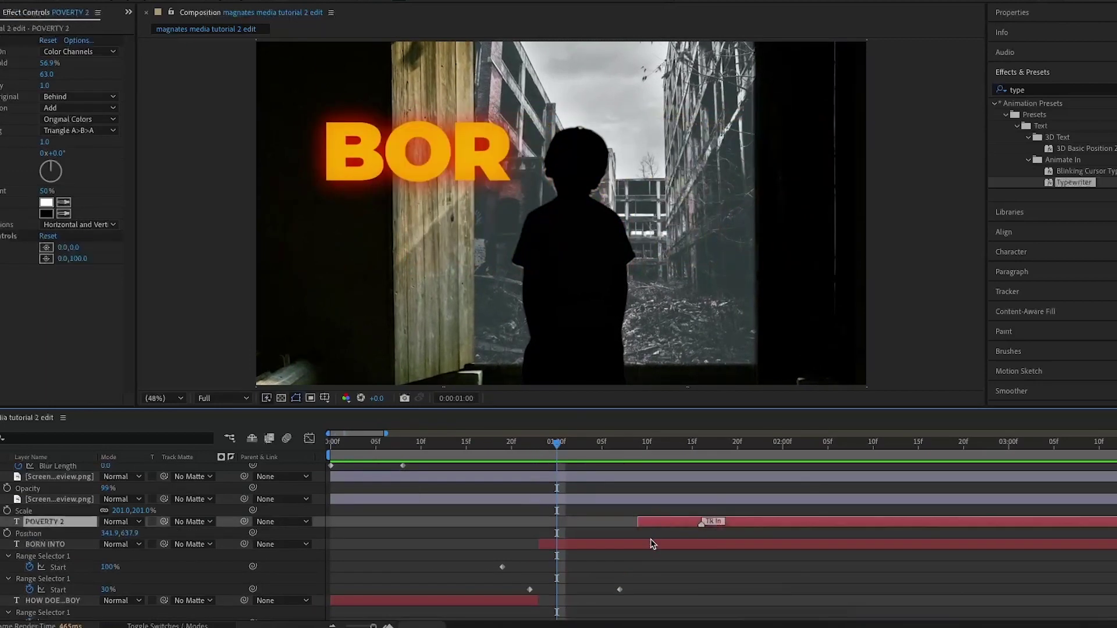
Shift "POVERTY" and "BORN INTO" one frame earlier together and trim "HOW DOES A BOY" to end where "BORN INTO" starts
{"action": "left_click", "coordinate": [657, 540], "text": "shift"}
{"action": "left_click_drag", "start_coordinate": [658, 541], "coordinate": [651, 539]}
{"action": "left_click_drag", "start_coordinate": [538, 601], "coordinate": [530, 601]}
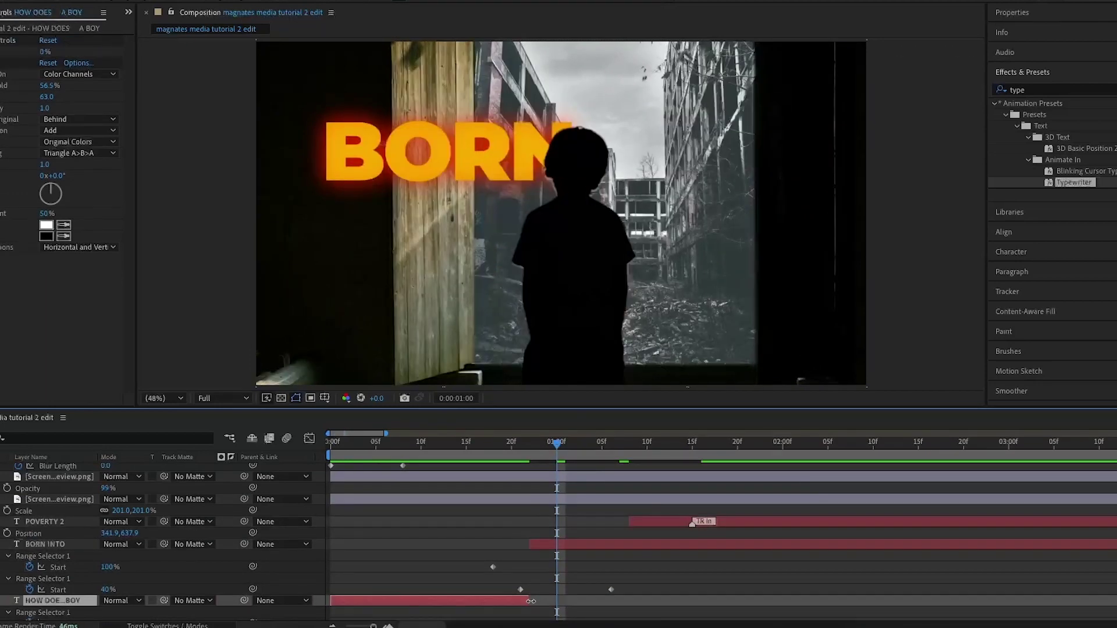
{"action": "key", "text": "space"}
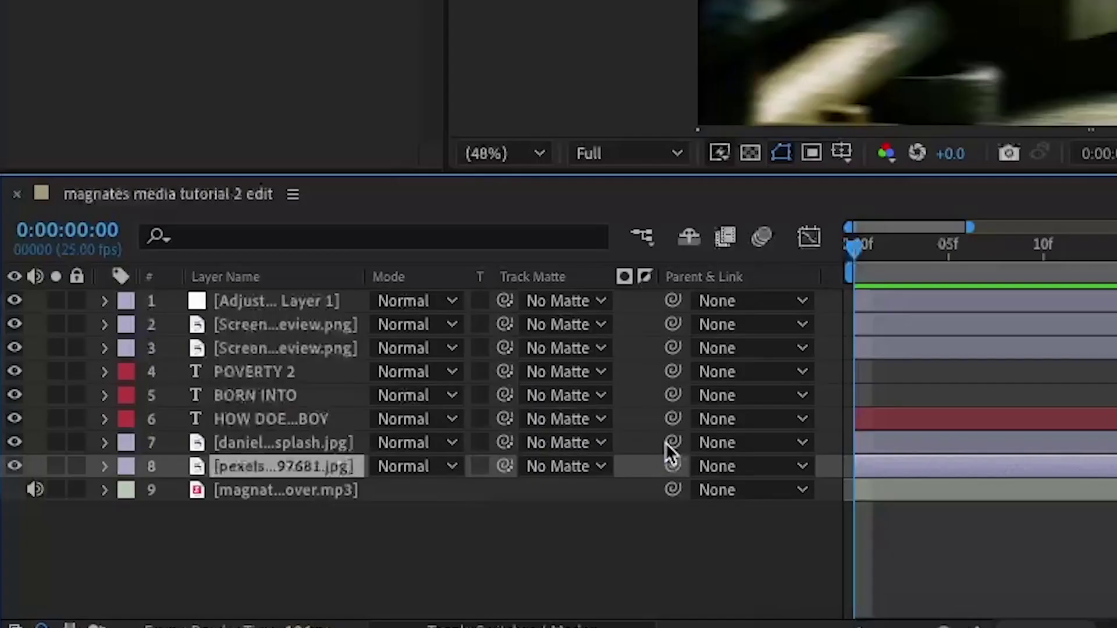
Parent the building image, the three title layers and both boy cut-out layers to the pexels background layer
{"action": "left_click_drag", "start_coordinate": [672, 443], "coordinate": [310, 462]}
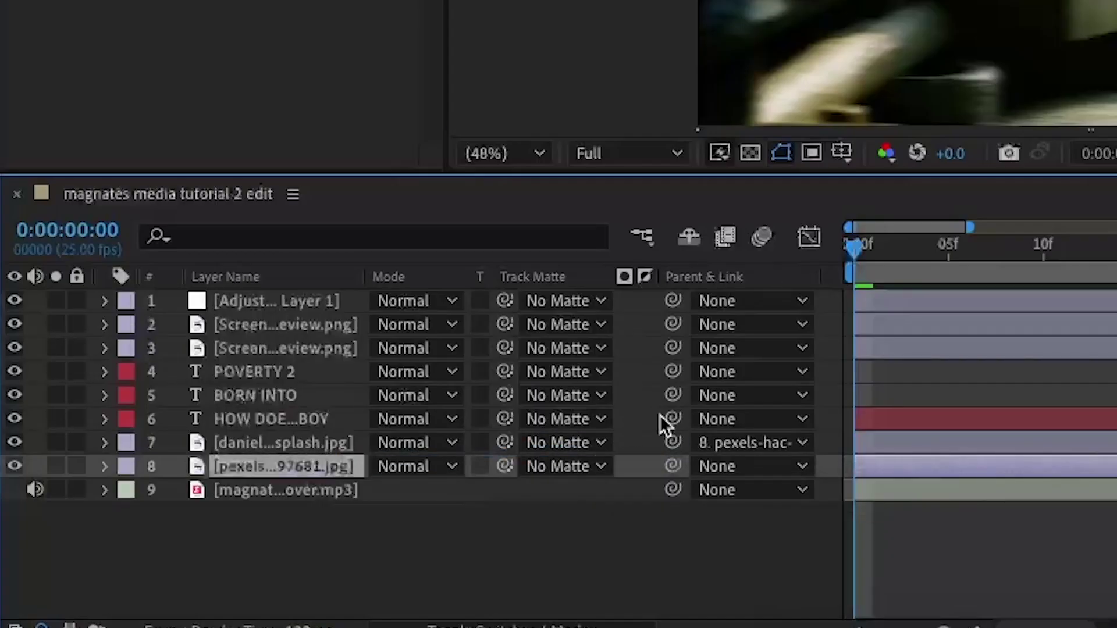
{"action": "left_click_drag", "start_coordinate": [673, 419], "coordinate": [327, 466]}
{"action": "left_click_drag", "start_coordinate": [672, 395], "coordinate": [330, 469]}
{"action": "left_click_drag", "start_coordinate": [673, 371], "coordinate": [335, 466]}
{"action": "left_click_drag", "start_coordinate": [673, 347], "coordinate": [292, 464]}
{"action": "left_click_drag", "start_coordinate": [672, 324], "coordinate": [309, 461]}
Add the expression wiggle(2,5) to the pexels background layer's Position and preview the camera shake
{"action": "key", "text": "p"}
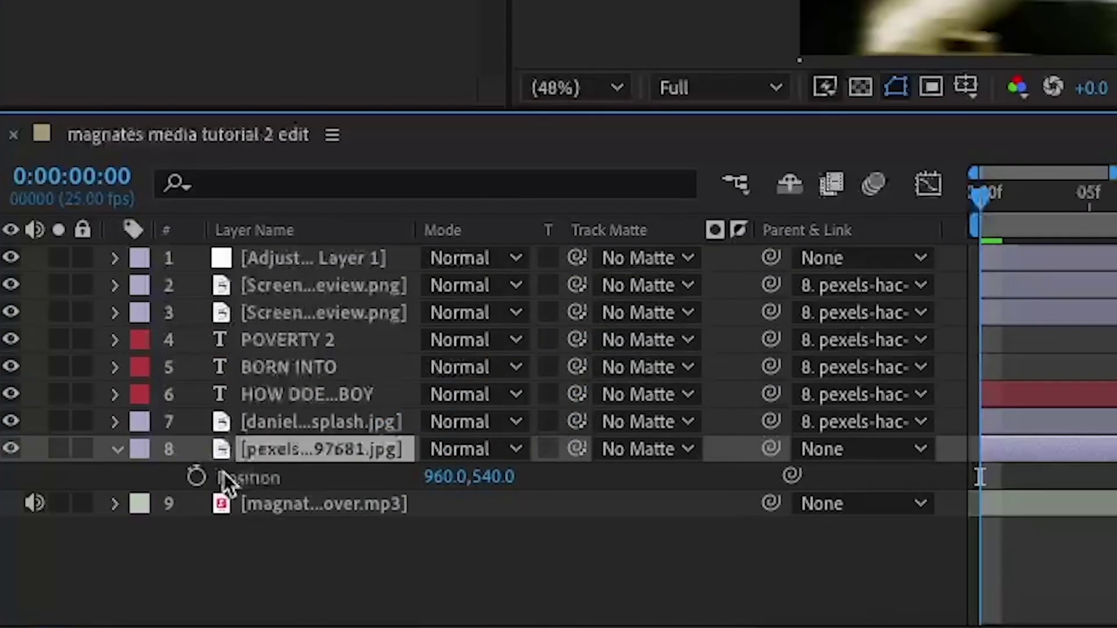
{"action": "left_click", "coordinate": [197, 477], "text": "alt"}
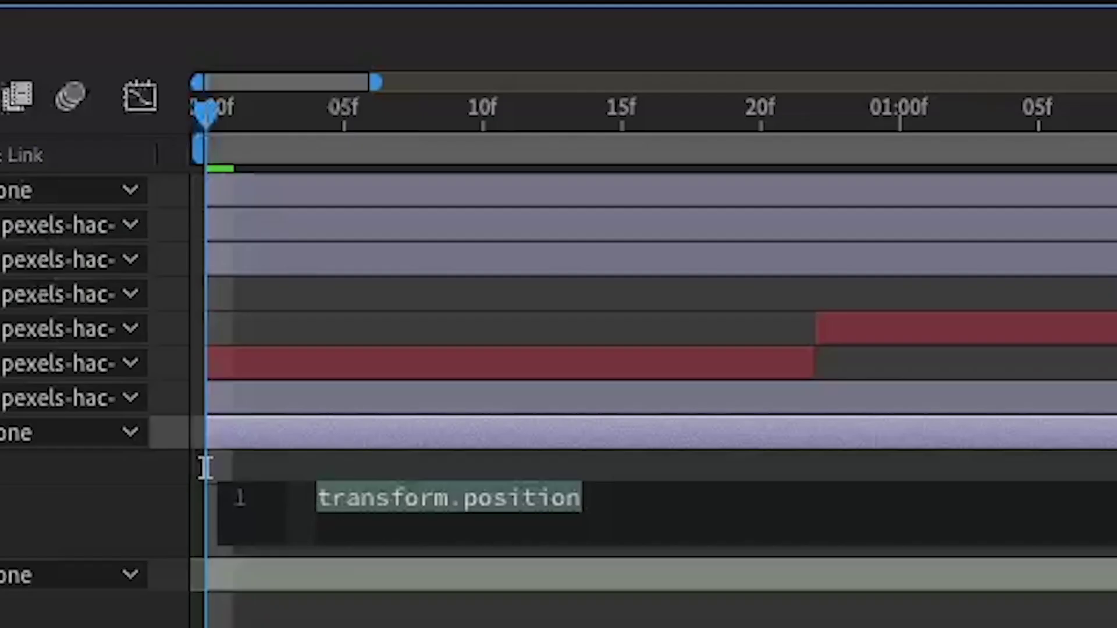
{"action": "type", "text": "wiggle"}
{"action": "key", "text": "Return"}
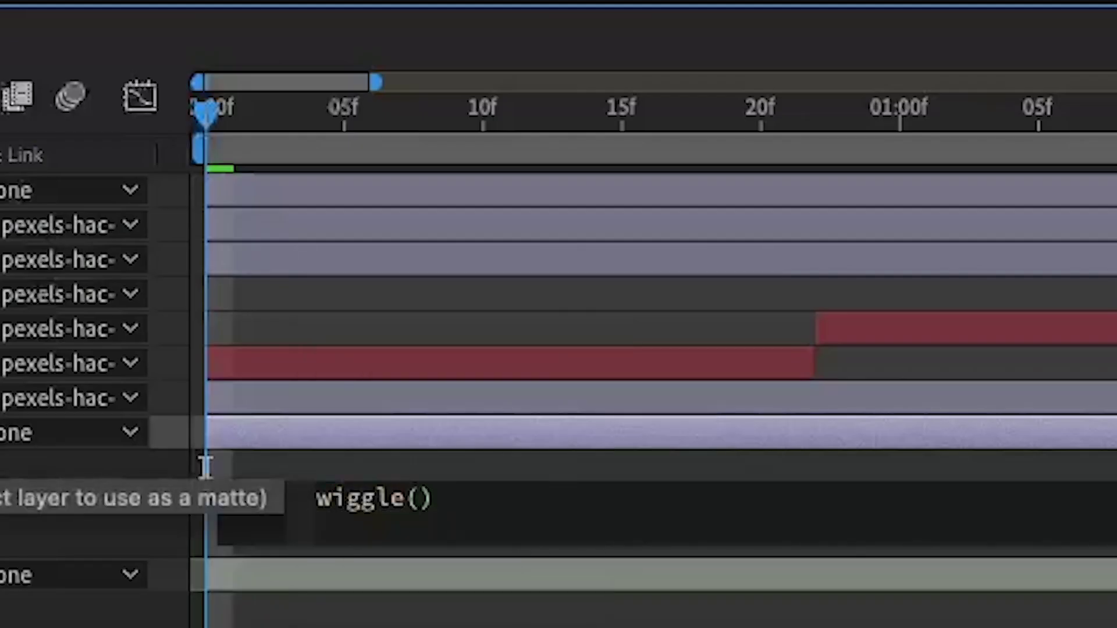
{"action": "type", "text": "2,5"}
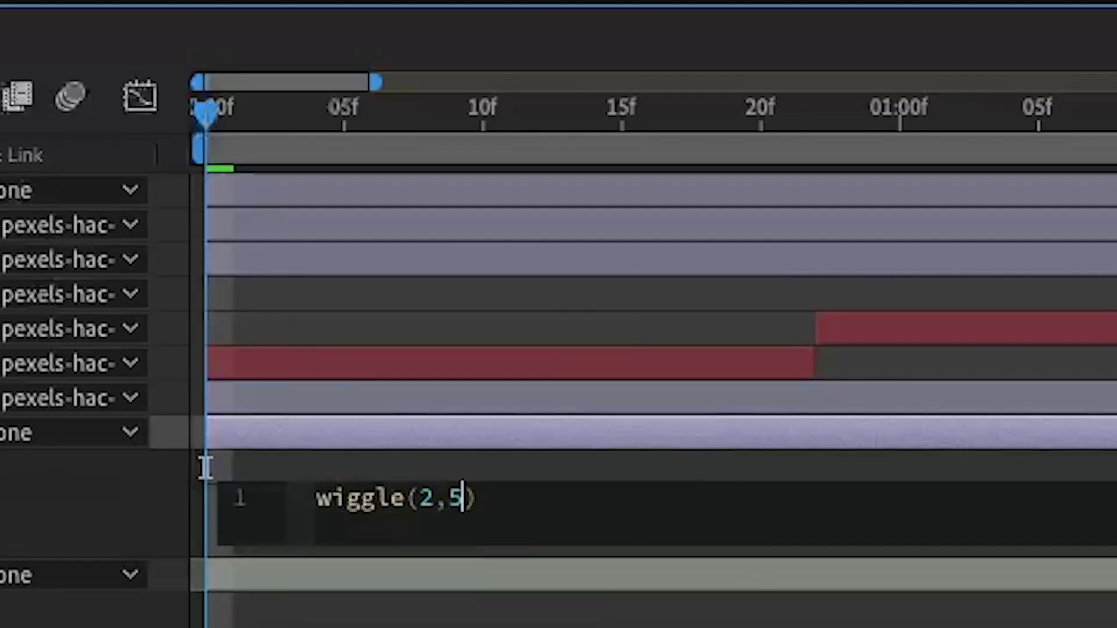
{"action": "left_click", "coordinate": [484, 469]}
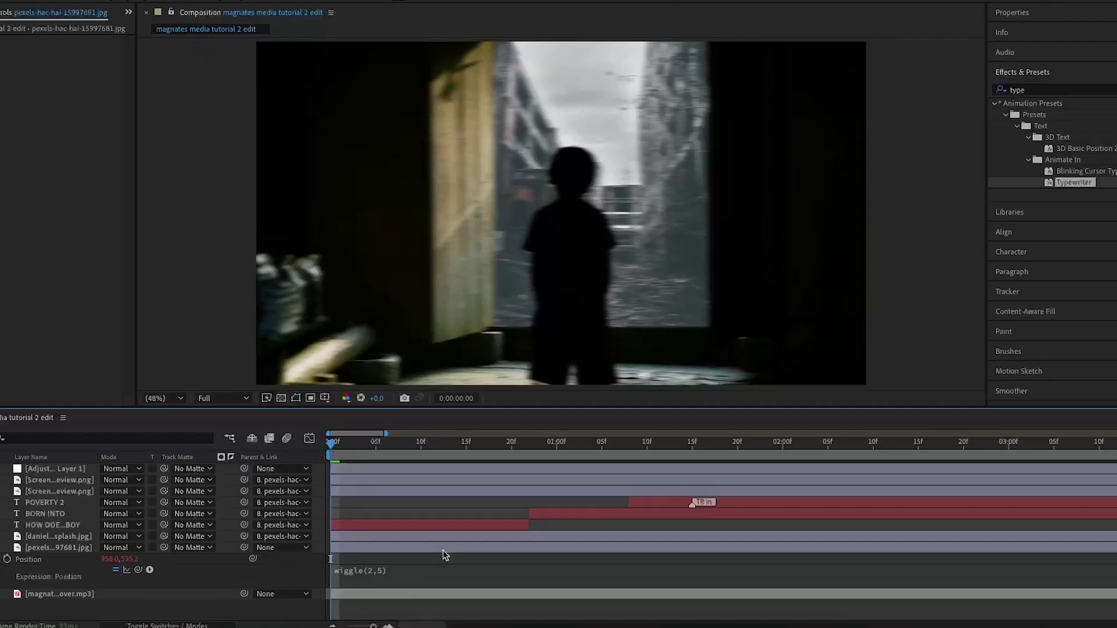
{"action": "key", "text": "space"}
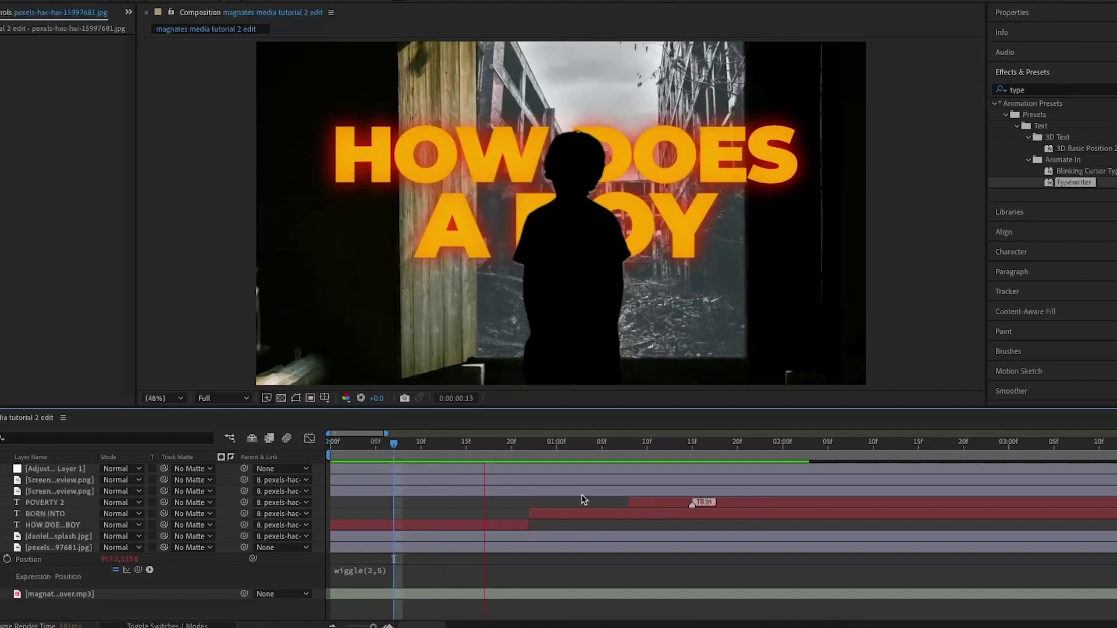
{"action": "left_click", "coordinate": [510, 442]}
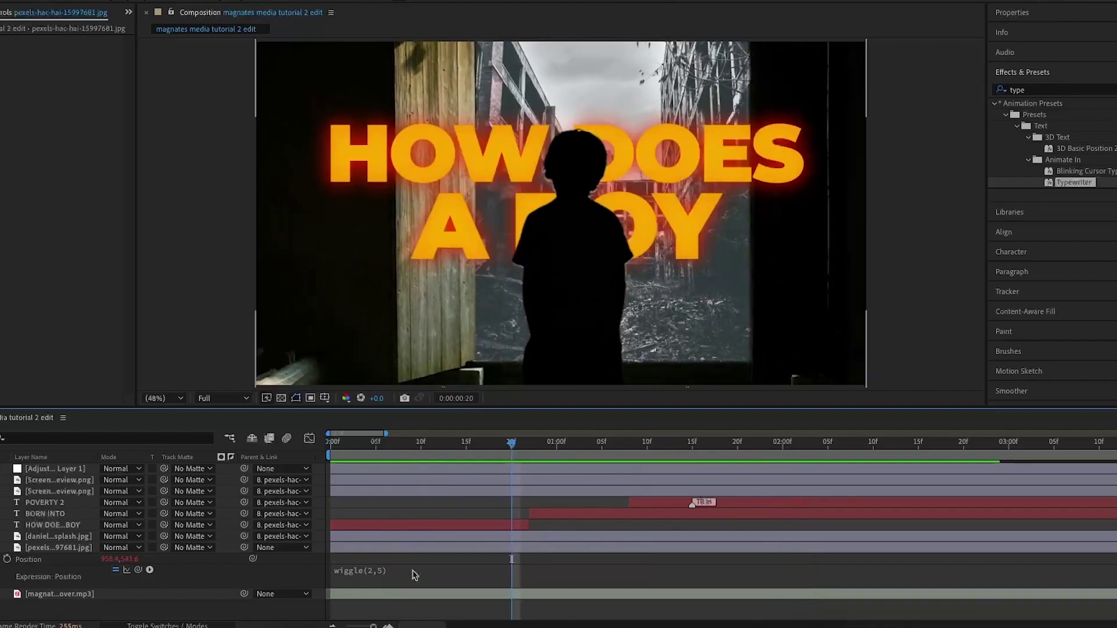
Change the pexels layer's Position expression to wiggle(2,10) and play the scene from the start
{"action": "left_click", "coordinate": [517, 572]}
{"action": "left_click", "coordinate": [700, 437]}
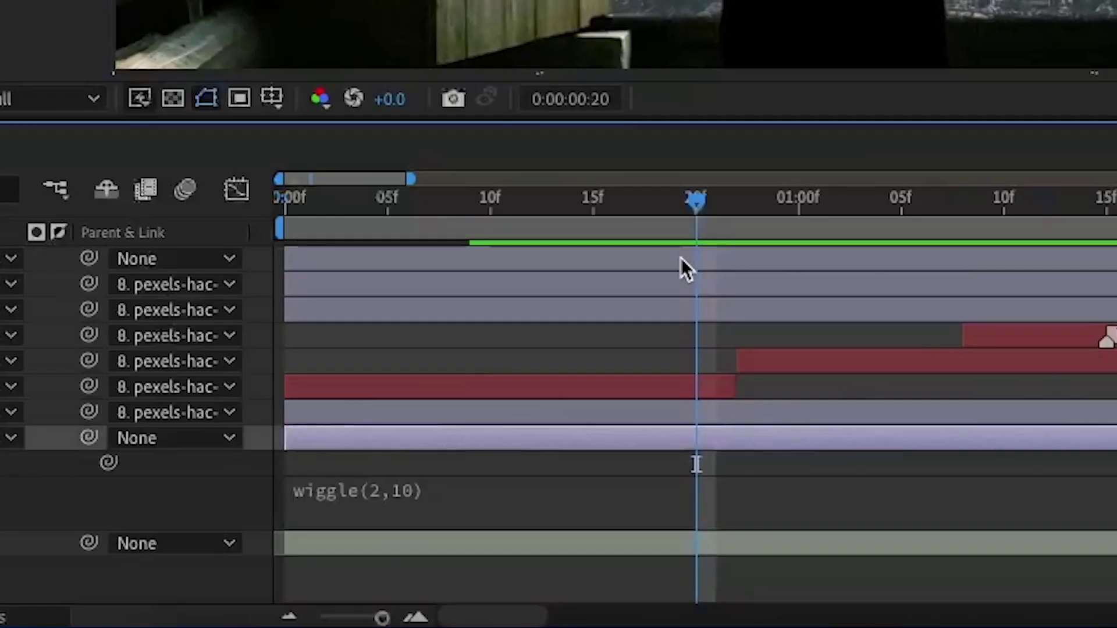
{"action": "left_click", "coordinate": [285, 198]}
{"action": "key", "text": "space"}
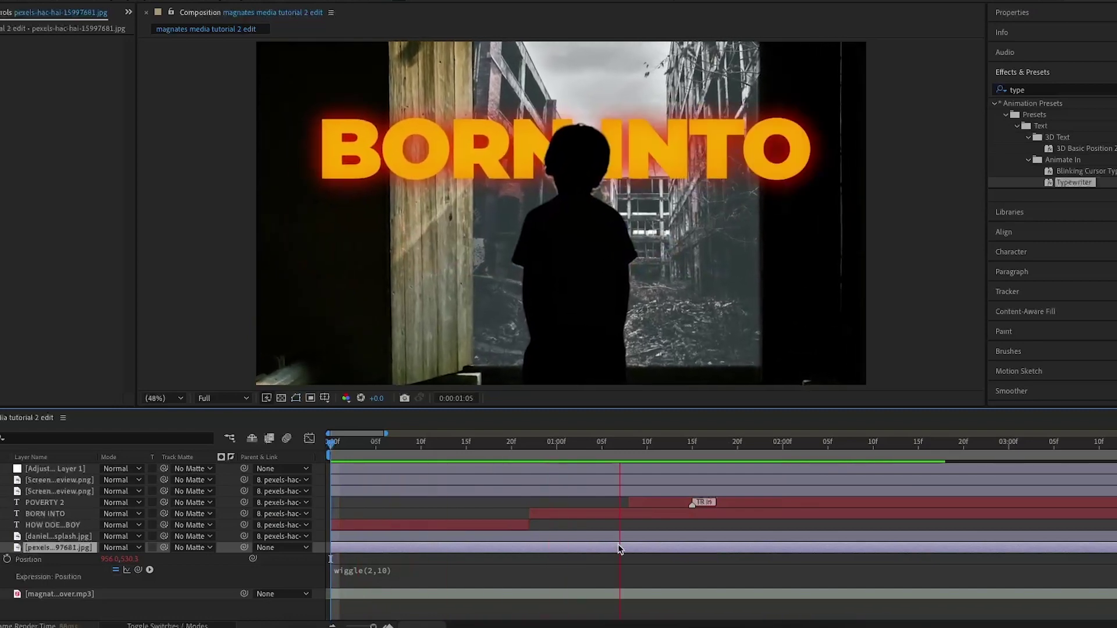
Add the 720p sparks video as the topmost layer and set its blending mode to Screen
{"action": "key", "text": "space"}
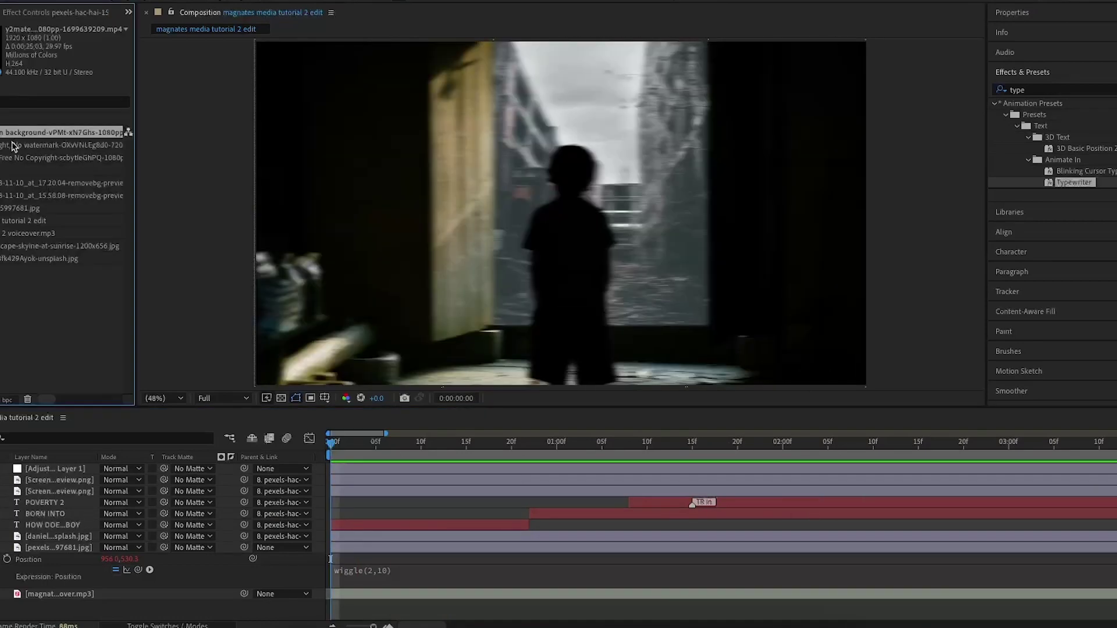
{"action": "left_click_drag", "start_coordinate": [21, 145], "coordinate": [332, 469]}
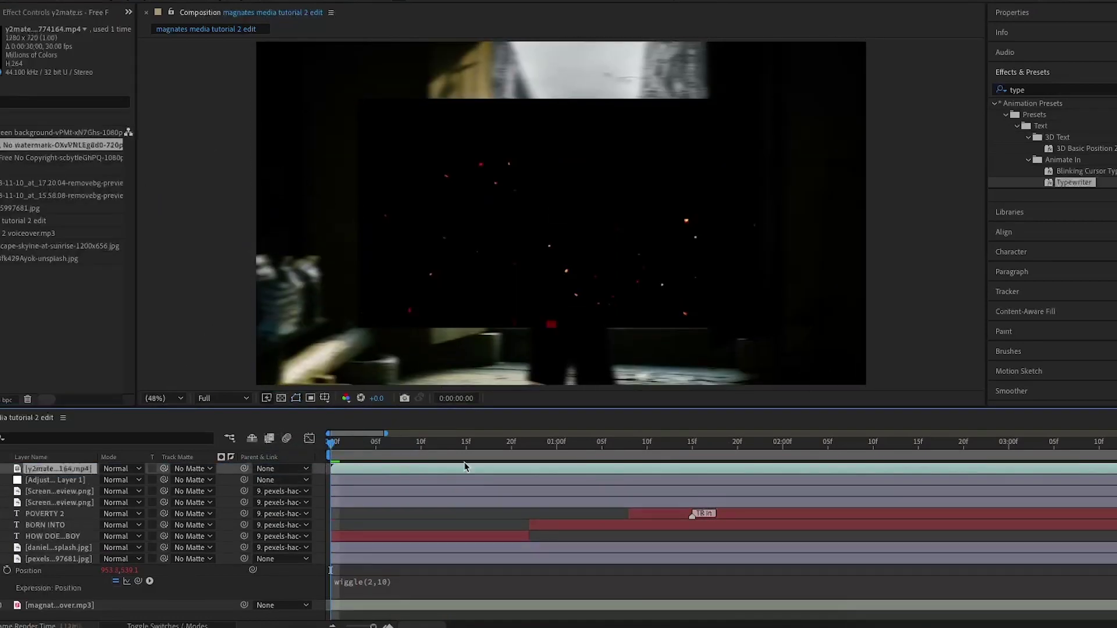
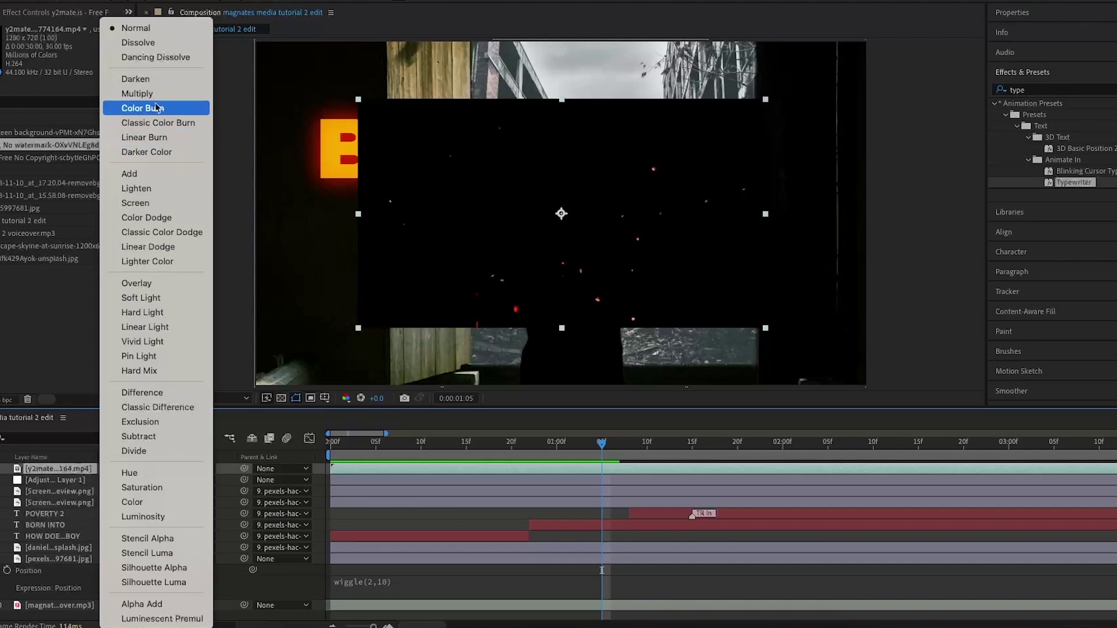
{"action": "left_click", "coordinate": [201, 202]}
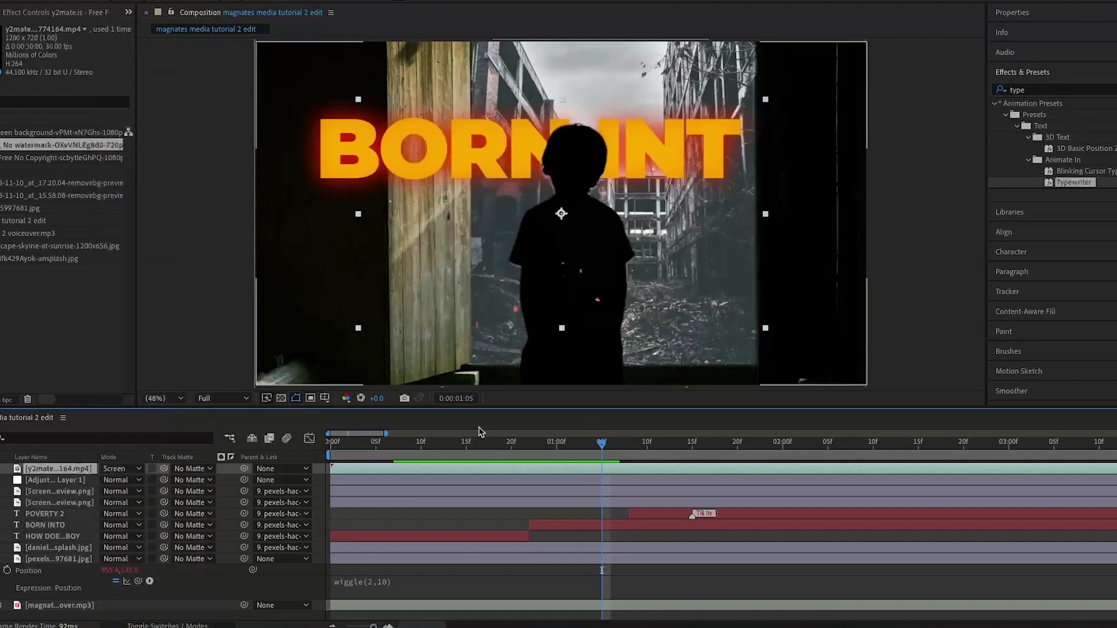
Keyframe the sparks layer's Position at 0:00:00:00 and move it past the frame's lower-right corner, to about 2509.1, 1344.8
{"action": "key", "text": "Home"}
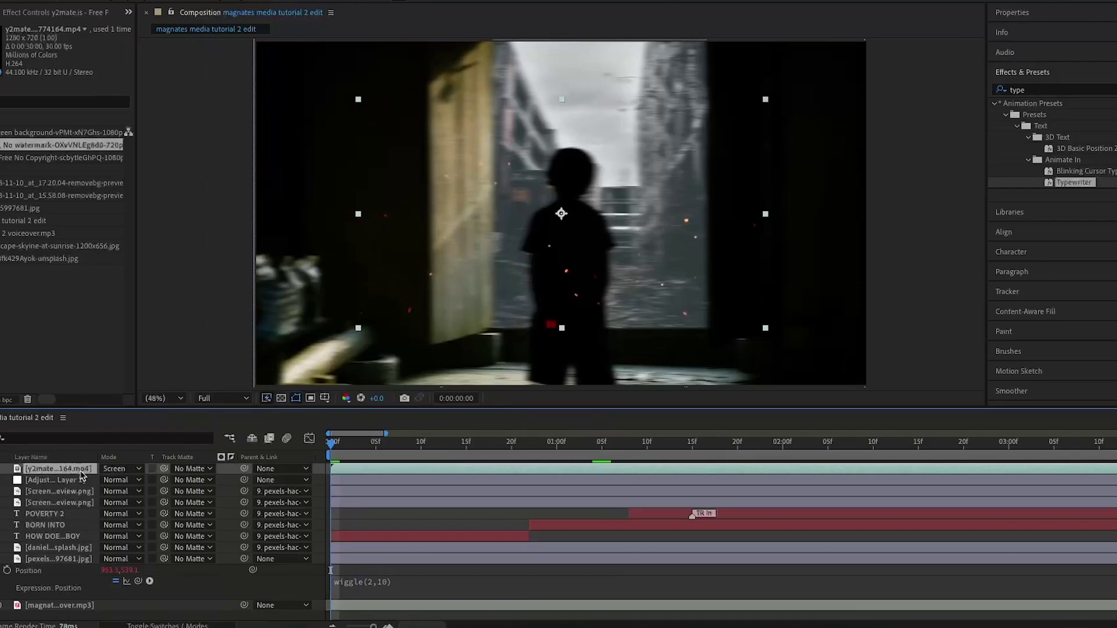
{"action": "key", "text": "p"}
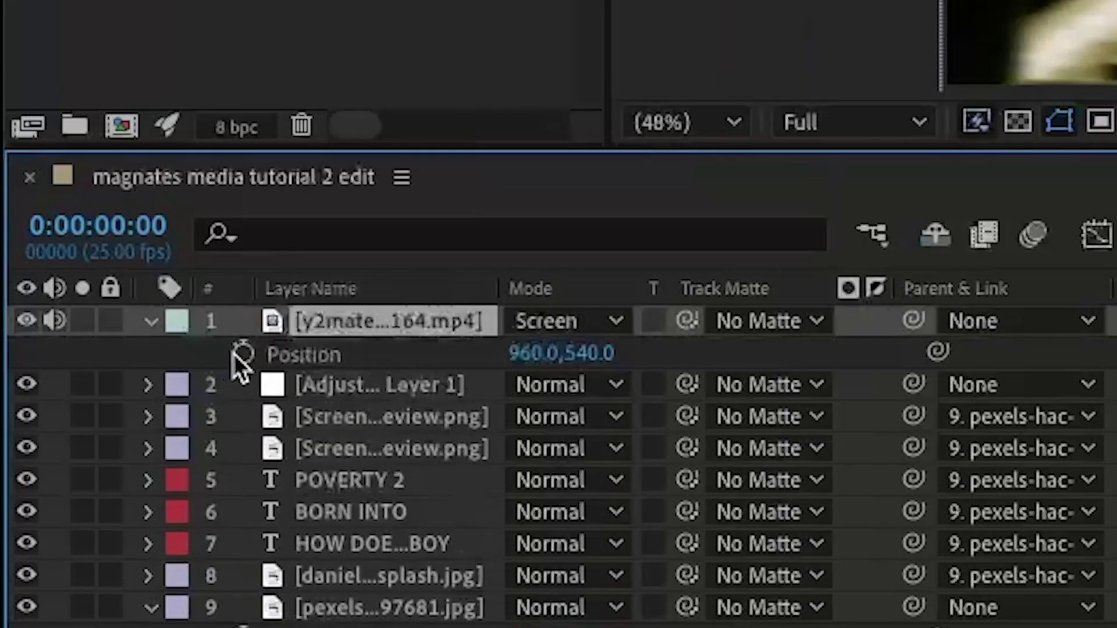
{"action": "left_click", "coordinate": [7, 480]}
{"action": "mouse_move", "coordinate": [507, 232]}
{"action": "left_mouse_down"}
{"action": "mouse_move", "coordinate": [923, 369]}
{"action": "mouse_move", "coordinate": [886, 435]}
{"action": "mouse_move", "coordinate": [970, 457]}
{"action": "mouse_move", "coordinate": [1001, 486]}
{"action": "left_mouse_up"}
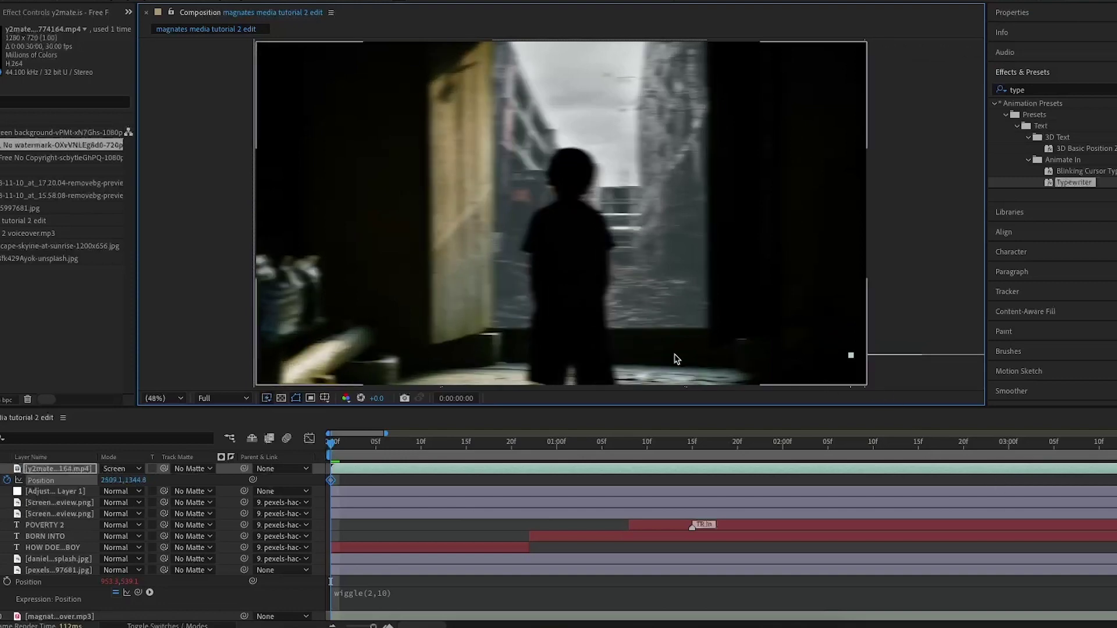
Preview the scene, and at 0:00:01:05 move the sparks layer past the frame's upper-left corner, to about -635.0, -360.7
{"action": "key", "text": "space"}
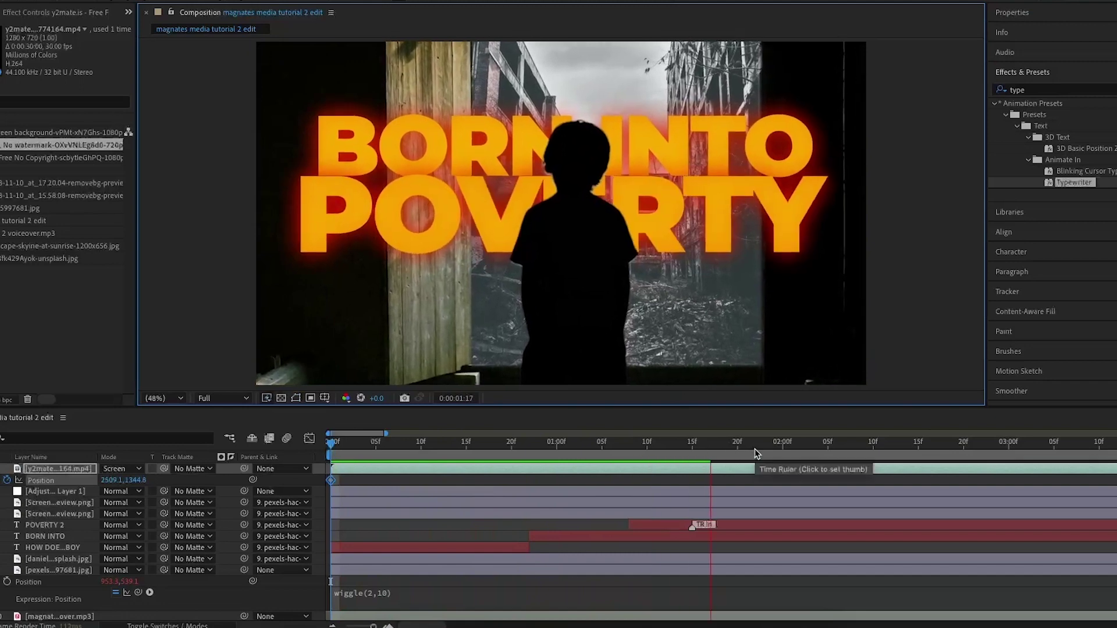
{"action": "left_click", "coordinate": [730, 446]}
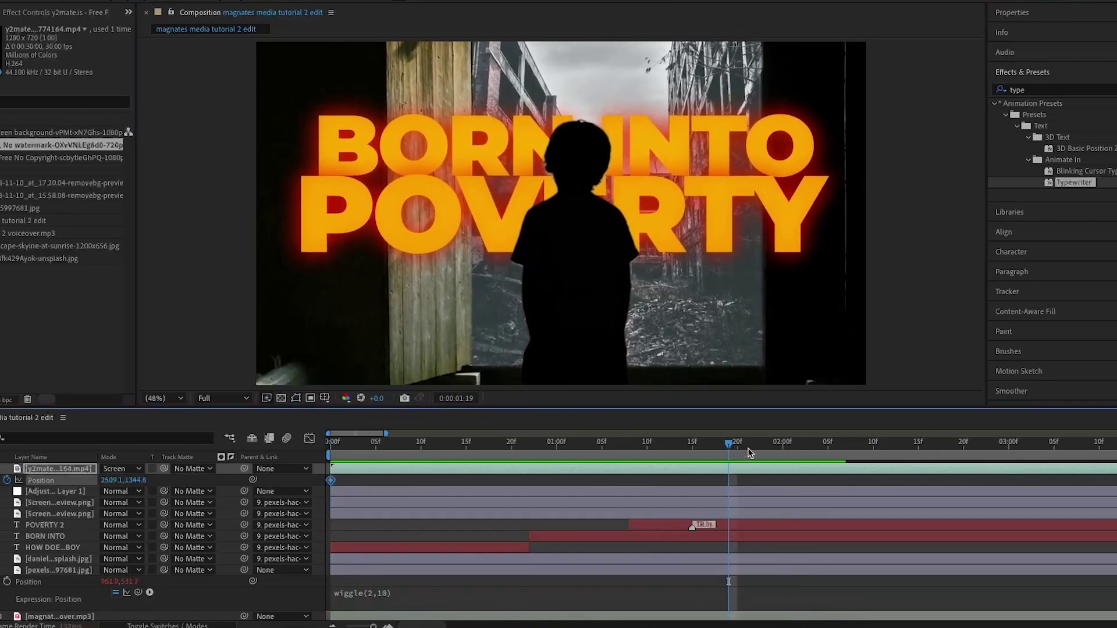
{"action": "left_click", "coordinate": [833, 446]}
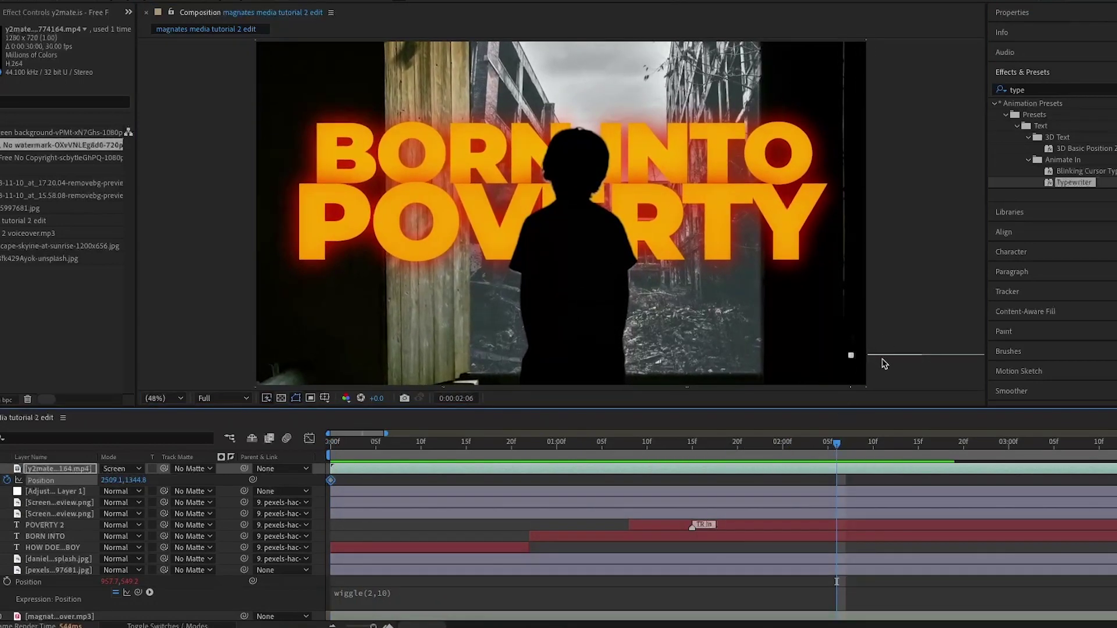
{"action": "left_click", "coordinate": [887, 368]}
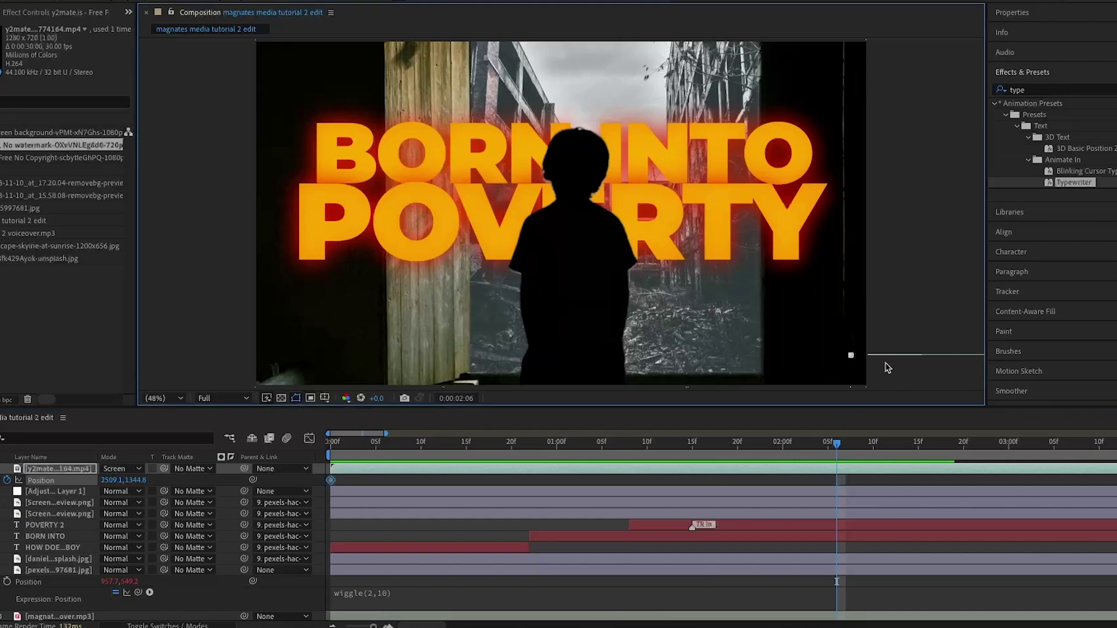
{"action": "key", "text": "space"}
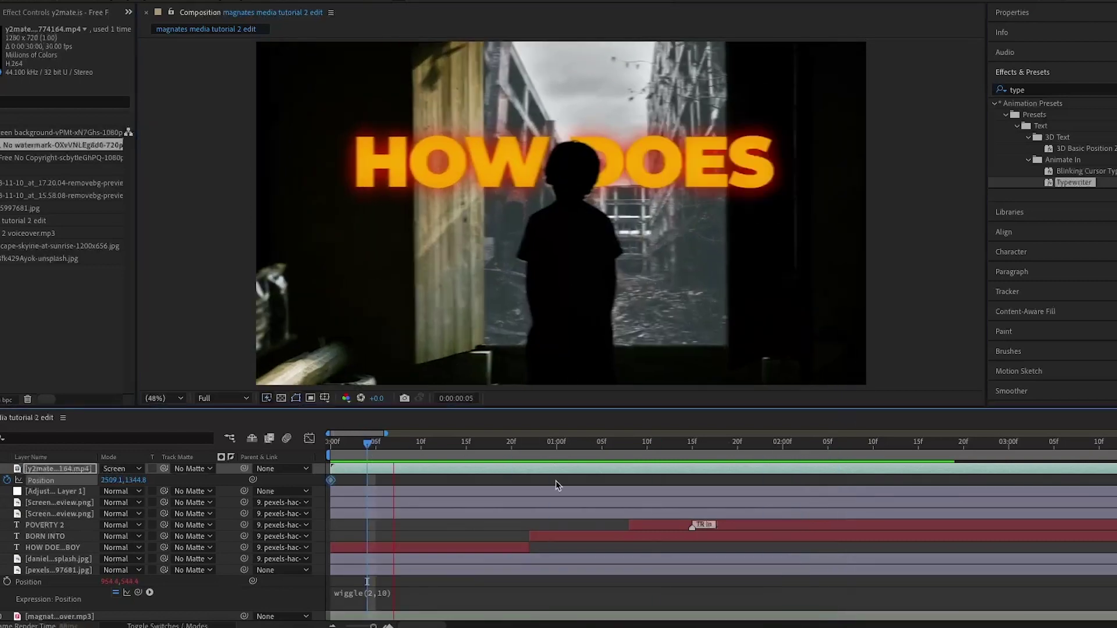
{"action": "key", "text": "space"}
{"action": "left_click_drag", "start_coordinate": [891, 372], "coordinate": [30, 0]}
{"action": "left_click_drag", "start_coordinate": [304, 110], "coordinate": [257, 41]}
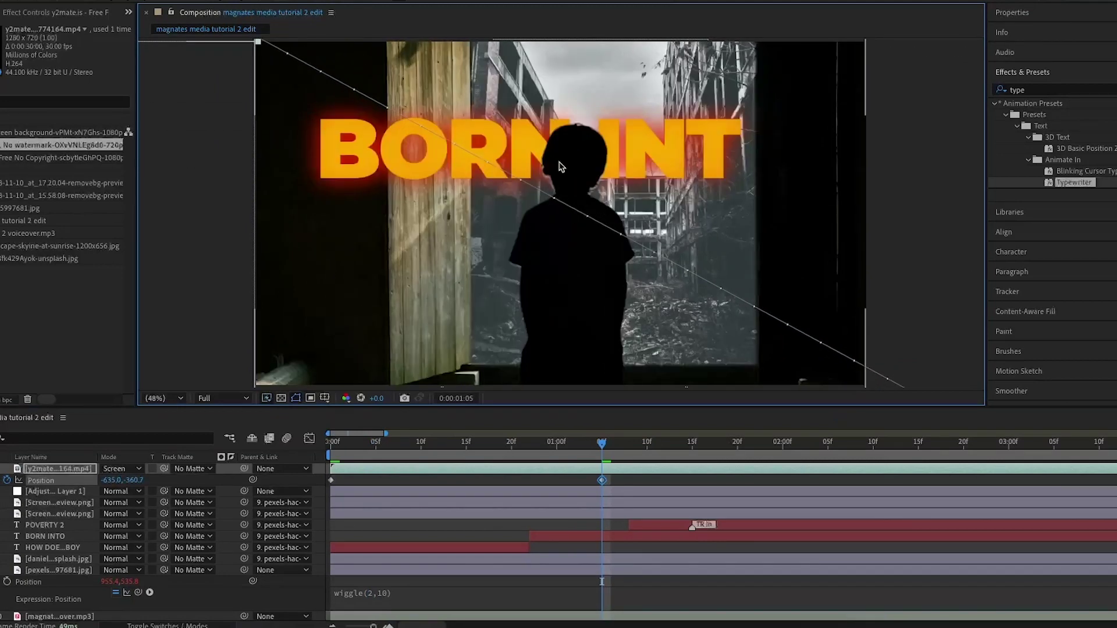
Preview the sparks movement, delay its second Position keyframe to about 0:00:01:17 and play the scene again
{"action": "key", "text": "space"}
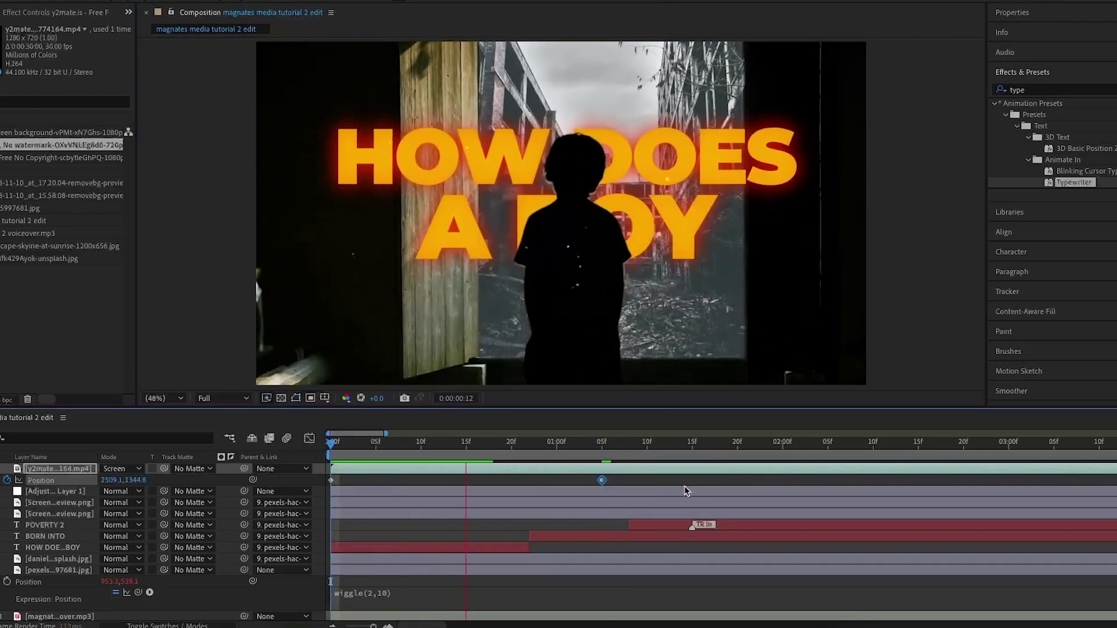
{"action": "key", "text": "space"}
{"action": "left_click_drag", "start_coordinate": [620, 442], "coordinate": [331, 442]}
{"action": "left_click_drag", "start_coordinate": [602, 480], "coordinate": [710, 480]}
{"action": "key", "text": "space"}
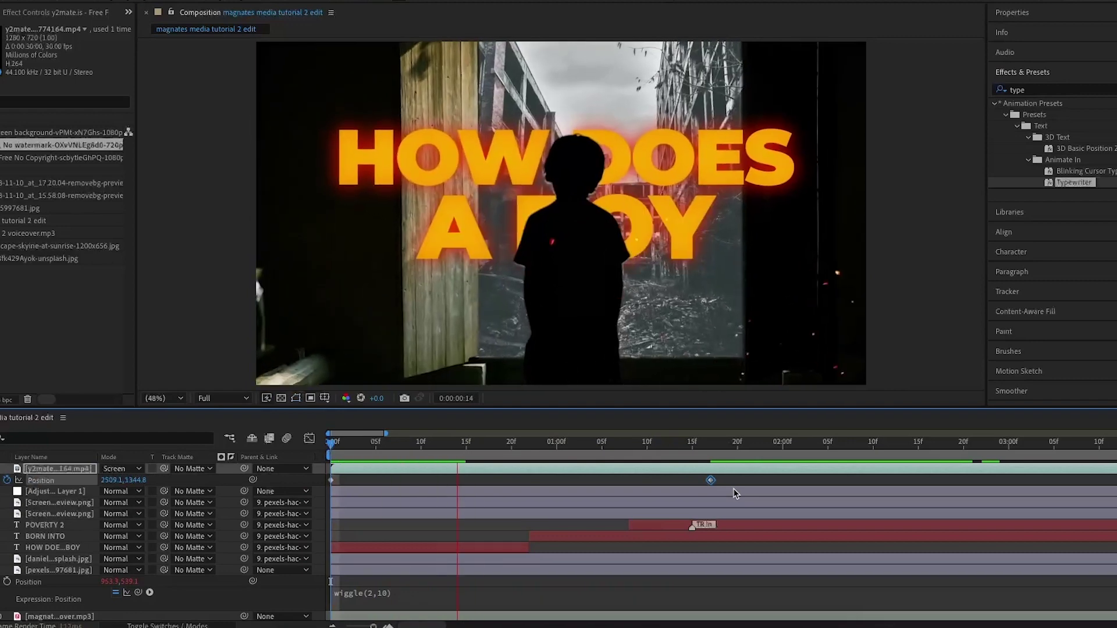
{"action": "key", "text": "space"}
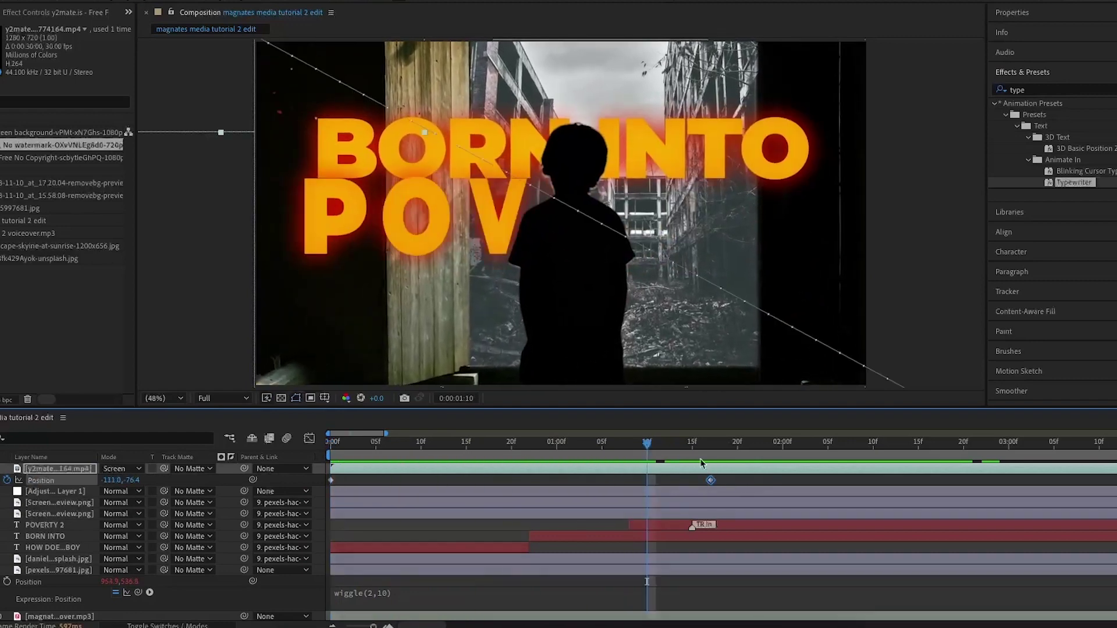
Duplicate the sparks layer five times, offsetting each copy slightly in the frame, and preview the denser sparks
{"action": "key", "text": "ctrl+d"}
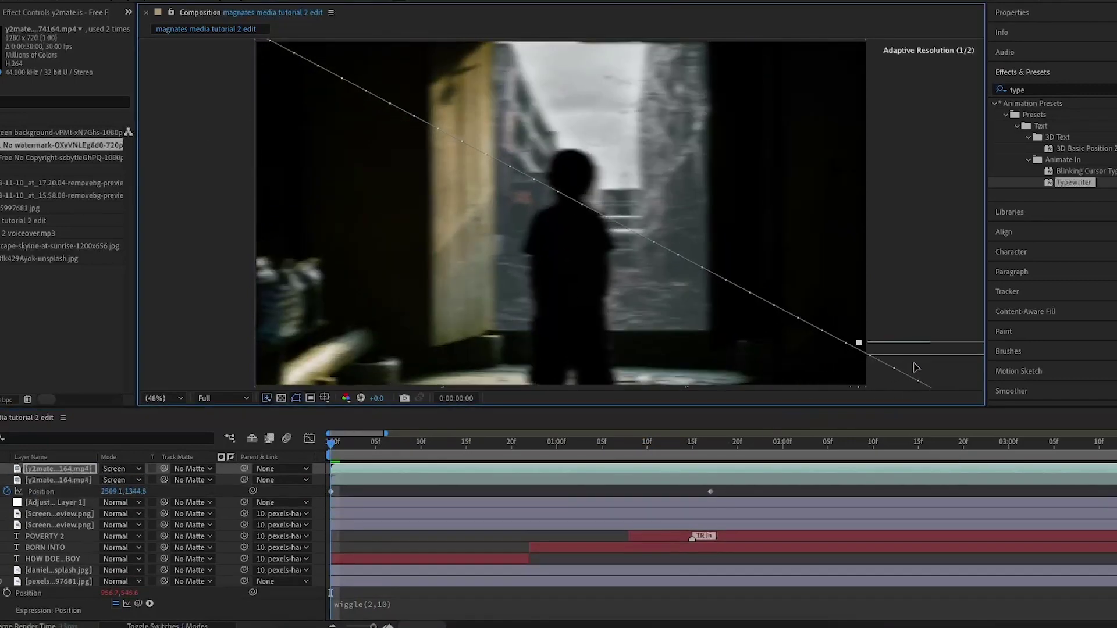
{"action": "key", "text": "ctrl+d"}
{"action": "key", "text": "ctrl+d"}
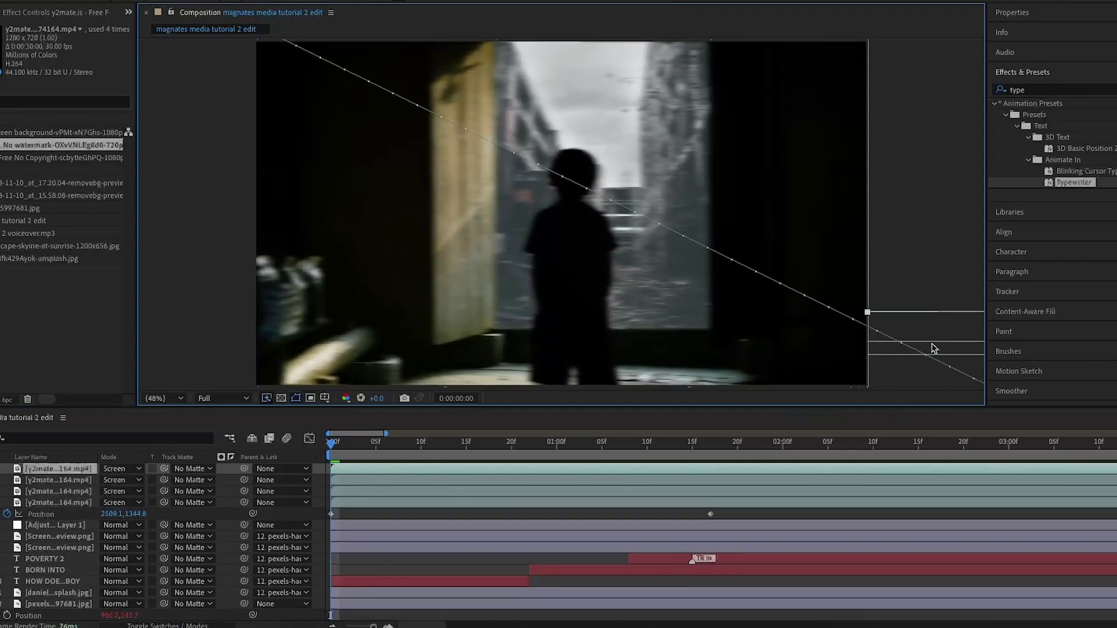
{"action": "key", "text": "ctrl+d"}
{"action": "left_click_drag", "start_coordinate": [911, 354], "coordinate": [883, 352]}
{"action": "key", "text": "ctrl+d"}
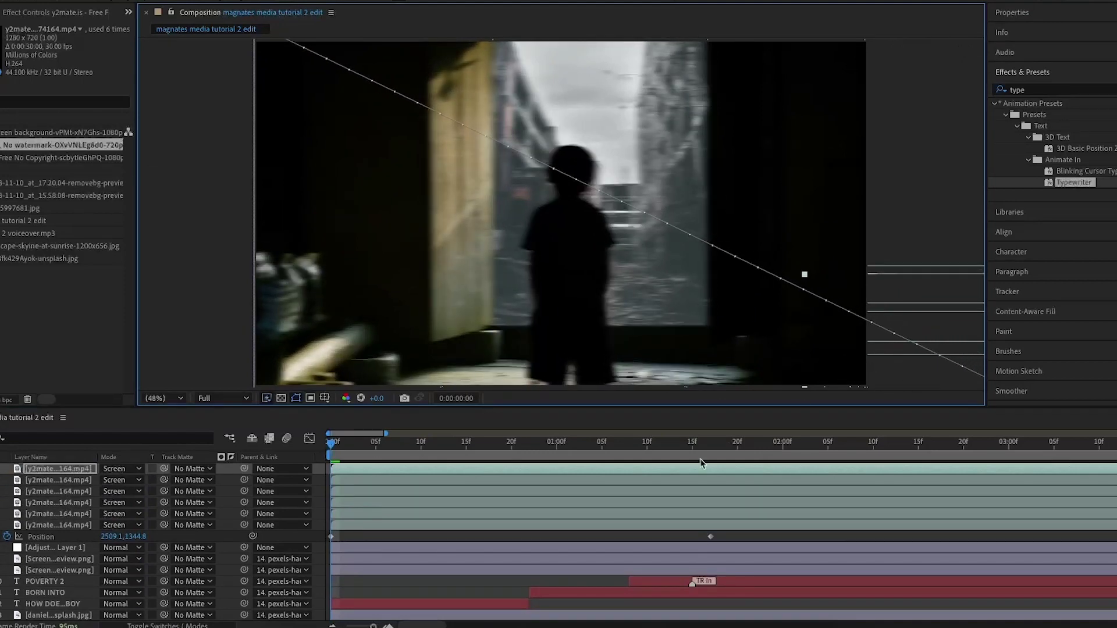
{"action": "key", "text": "space"}
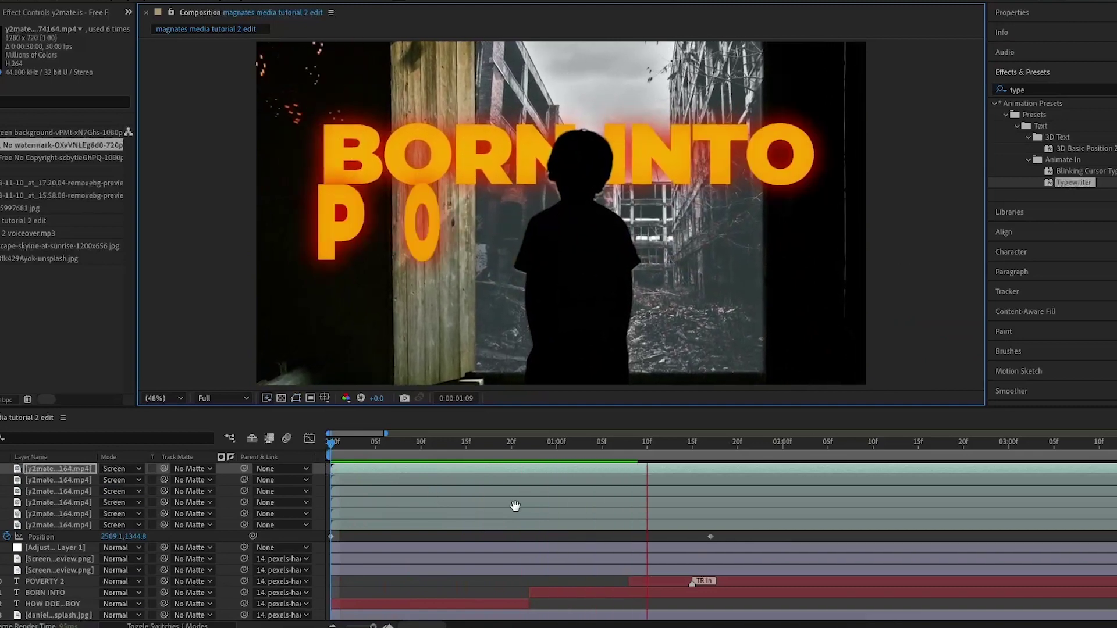
Duplicate all six sparks layers together, shift the copies to start at 0:00:00:14 and preview from the start
{"action": "key", "text": "space"}
{"action": "left_click", "coordinate": [410, 492], "text": "shift"}
{"action": "left_click", "coordinate": [417, 525], "text": "shift"}
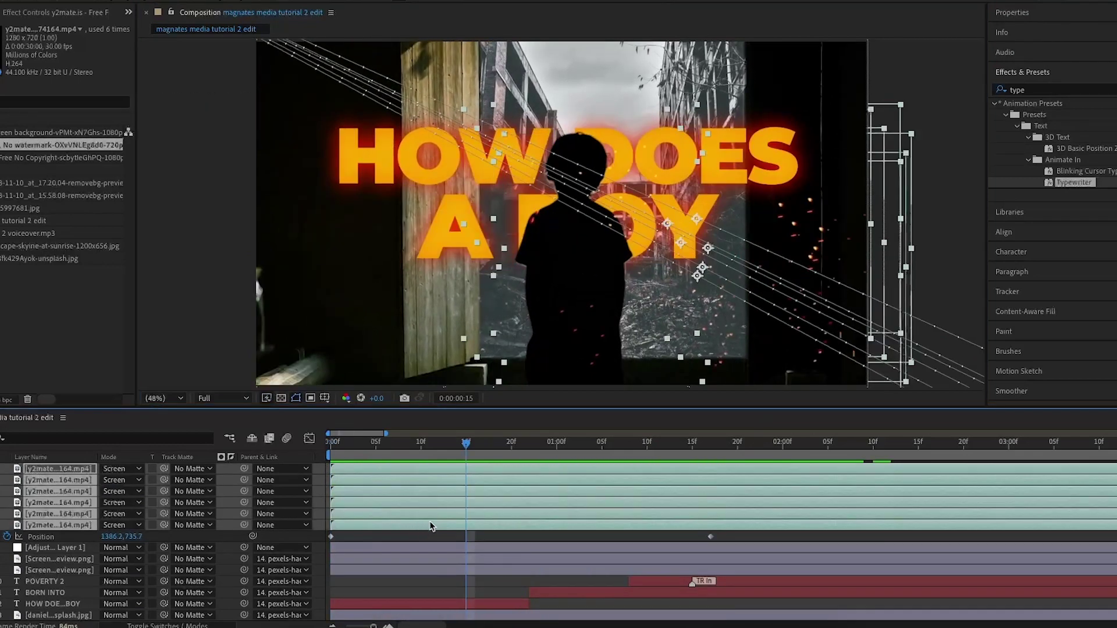
{"action": "key", "text": "ctrl+d"}
{"action": "left_click_drag", "start_coordinate": [445, 473], "coordinate": [578, 471]}
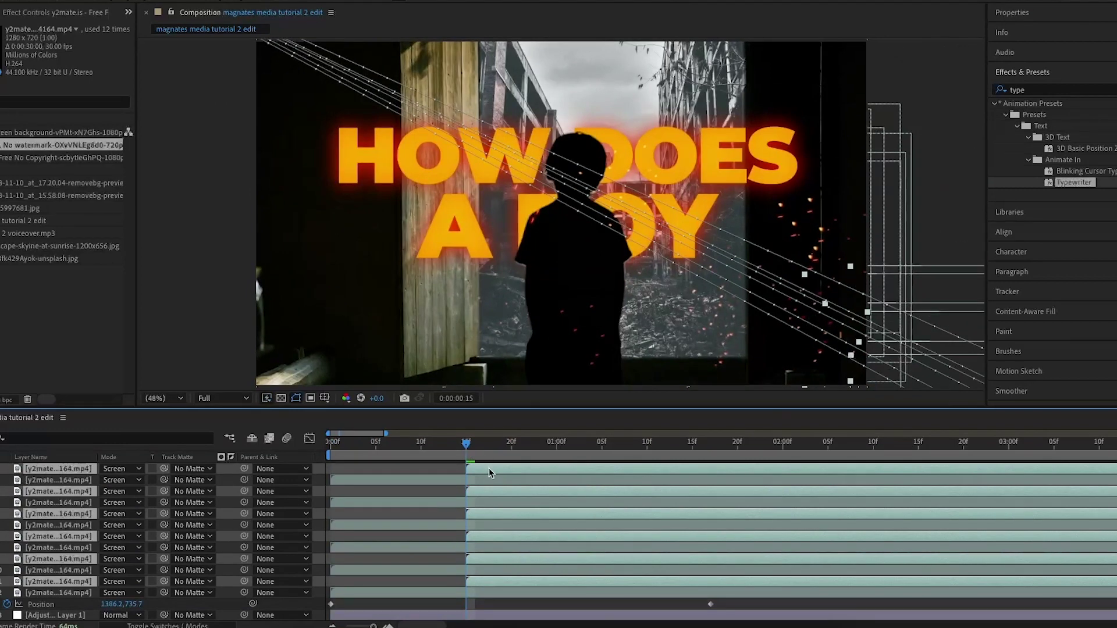
{"action": "left_click_drag", "start_coordinate": [488, 472], "coordinate": [477, 464]}
{"action": "key", "text": "Home"}
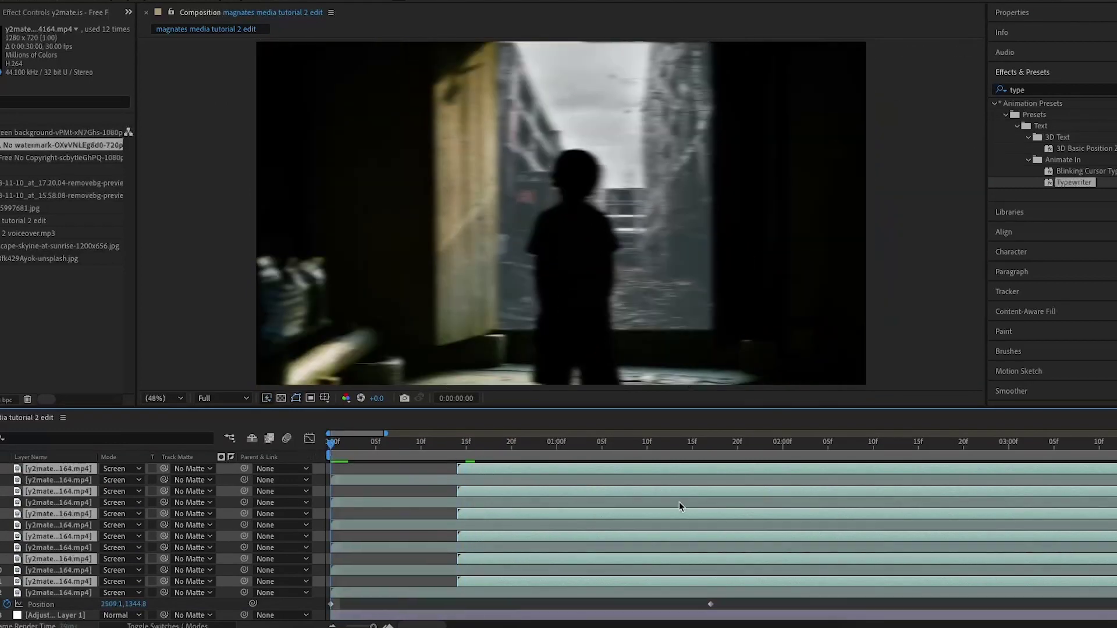
{"action": "key", "text": "space"}
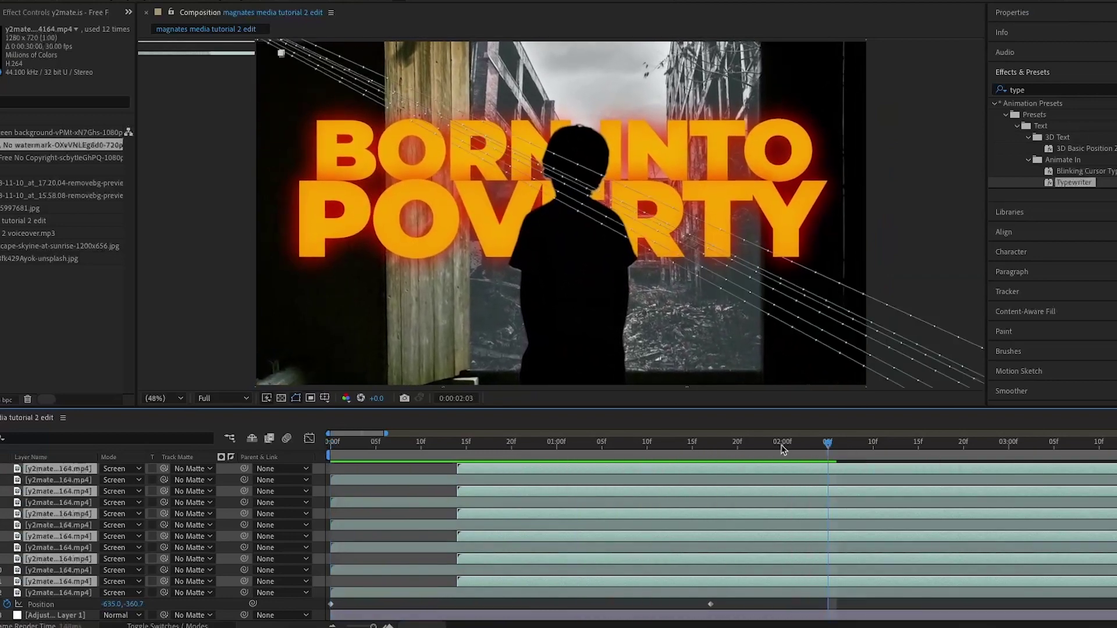
Duplicate the six shifted sparks layers again, move the new copies to start at about 0:00:01:02 and preview
{"action": "left_click_drag", "start_coordinate": [783, 448], "coordinate": [460, 450]}
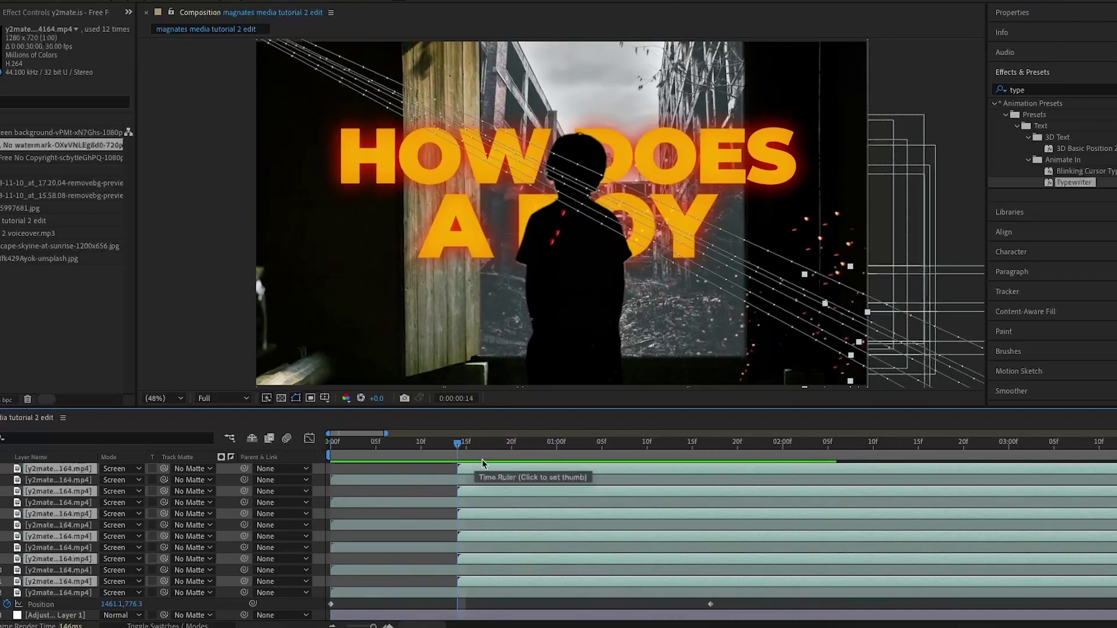
{"action": "key", "text": "ctrl+d"}
{"action": "left_click_drag", "start_coordinate": [486, 470], "coordinate": [595, 474]}
{"action": "key", "text": "space"}
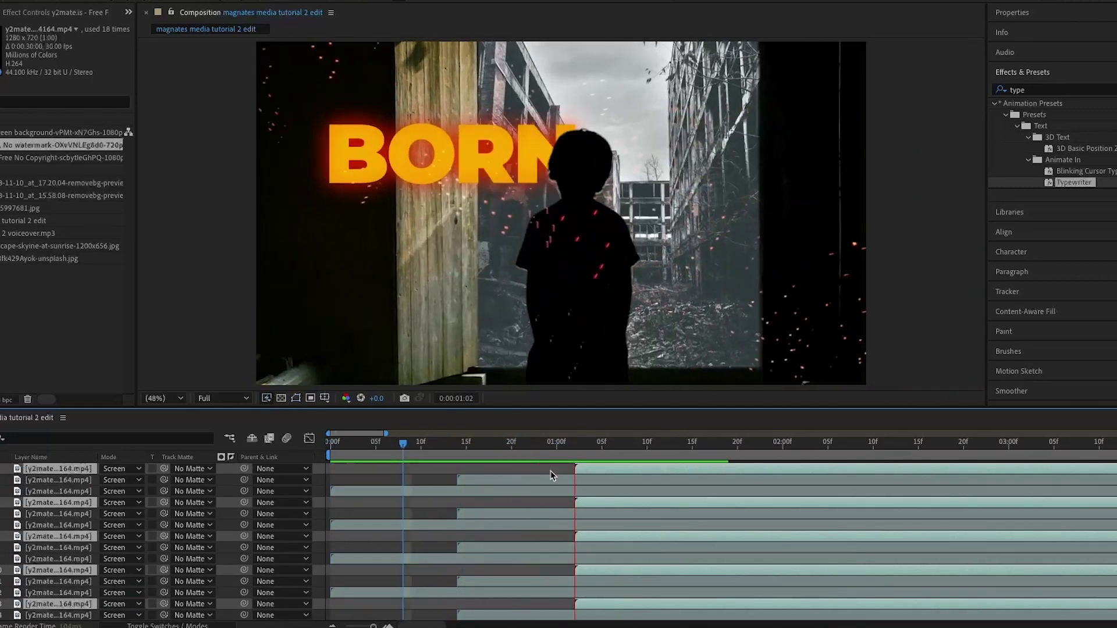
{"action": "left_click", "coordinate": [862, 451]}
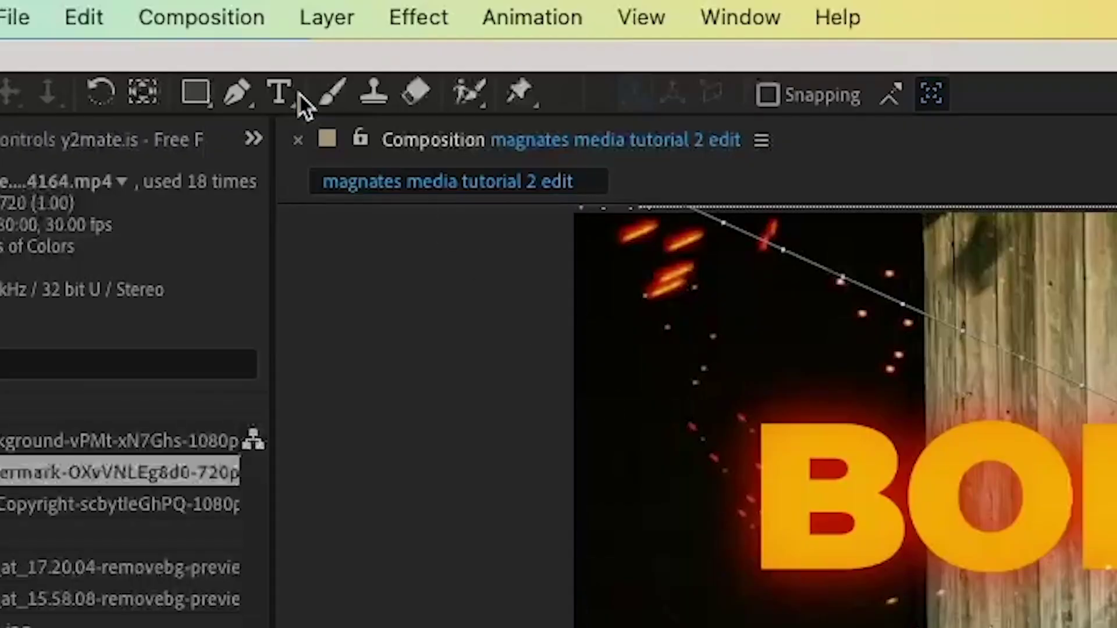
Create a new composition named "richest man"
{"action": "left_click", "coordinate": [202, 16]}
{"action": "left_click", "coordinate": [250, 69]}
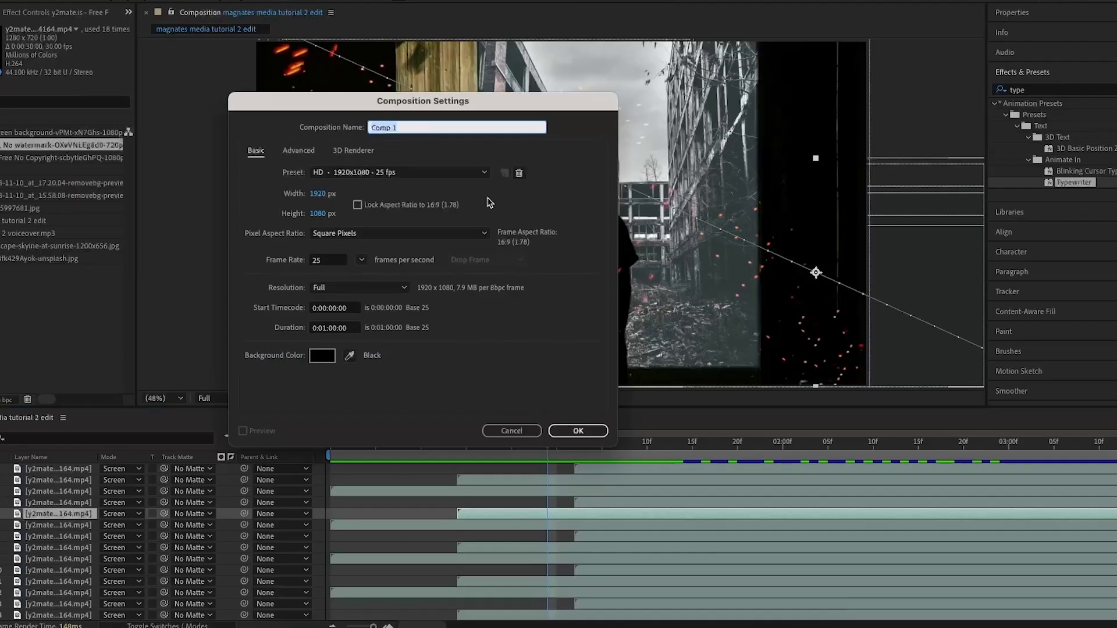
{"action": "type", "text": "richest man"}
{"action": "key", "text": "Return"}
Add the Hong Kong skyline image to the "richest man" composition and scale it to 165%
{"action": "left_click", "coordinate": [3, 245]}
{"action": "left_click", "coordinate": [3, 258]}
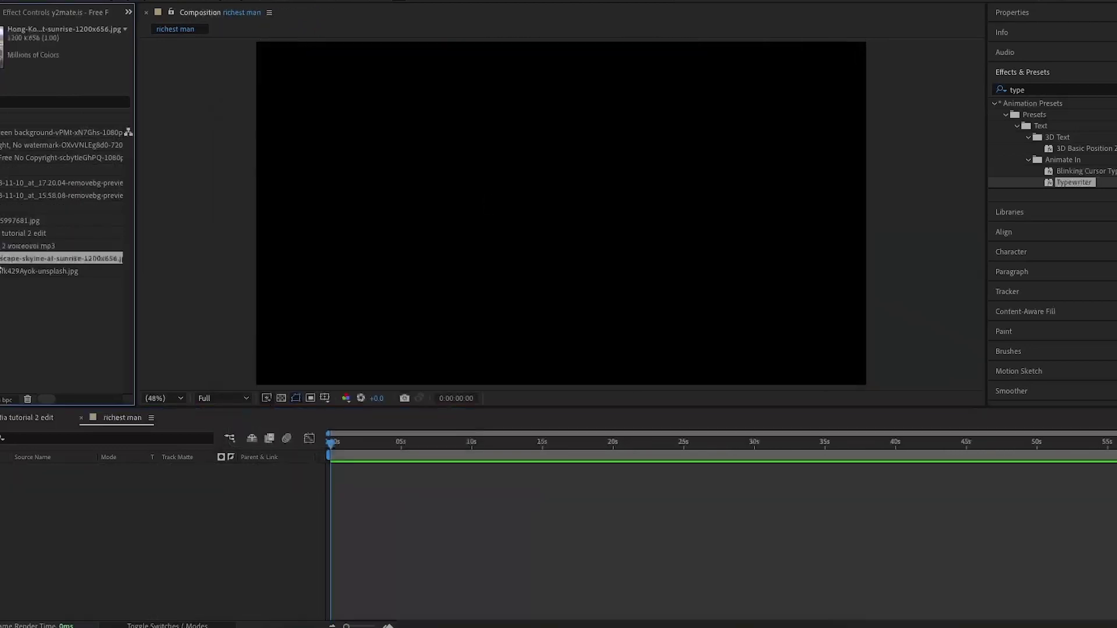
{"action": "left_click_drag", "start_coordinate": [83, 510], "coordinate": [87, 506]}
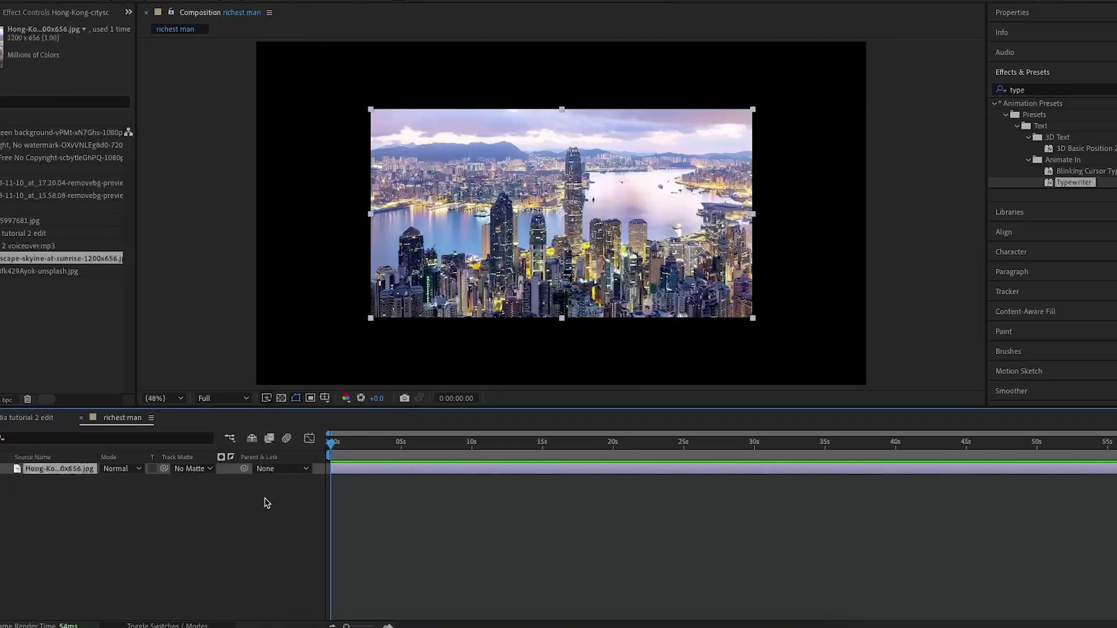
{"action": "key", "text": "s"}
{"action": "left_click_drag", "start_coordinate": [140, 480], "coordinate": [185, 481]}
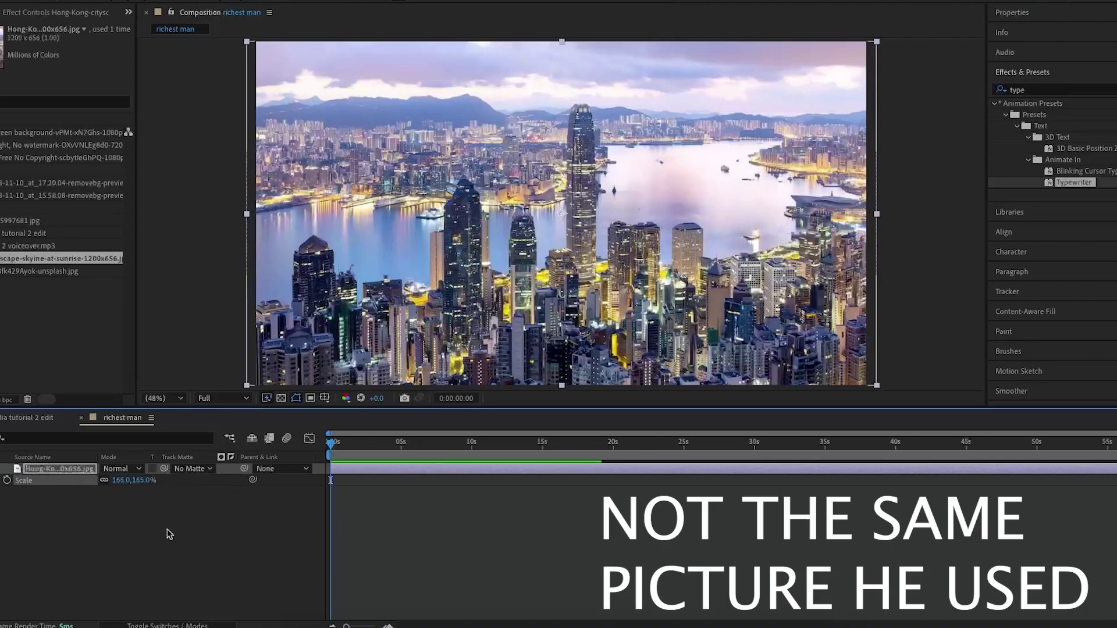
Find the 4K fog video among the project files and add it as a layer above the Hong Kong skyline image
{"action": "left_click", "coordinate": [197, 546]}
{"action": "left_click", "coordinate": [47, 333]}
{"action": "left_click", "coordinate": [8, 247]}
{"action": "left_click", "coordinate": [8, 133]}
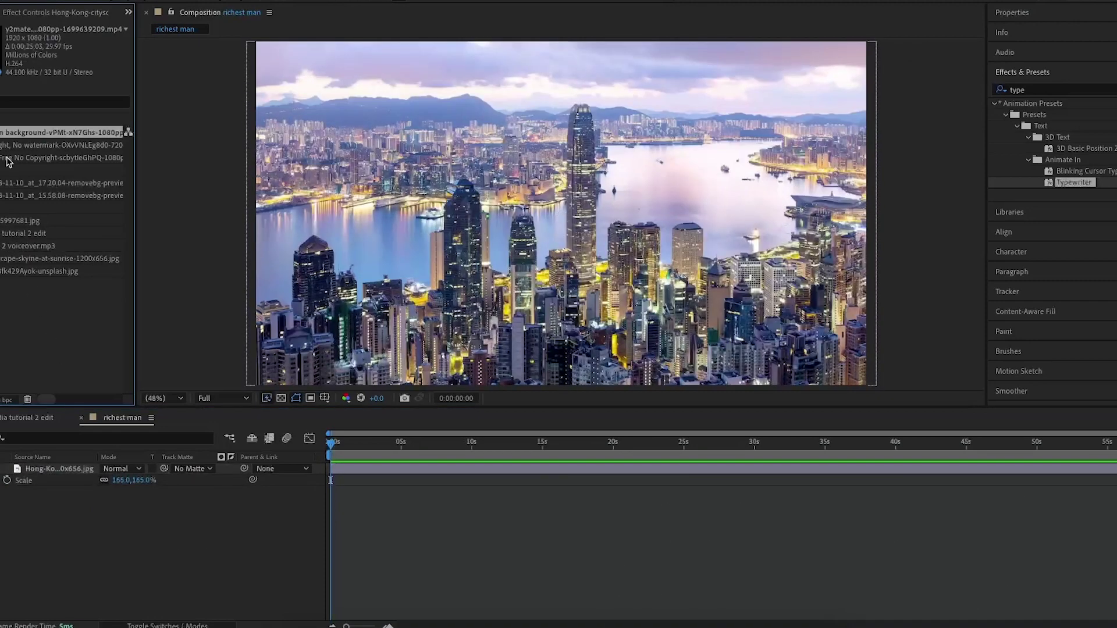
{"action": "left_click", "coordinate": [7, 158]}
{"action": "left_click_drag", "start_coordinate": [7, 161], "coordinate": [75, 477]}
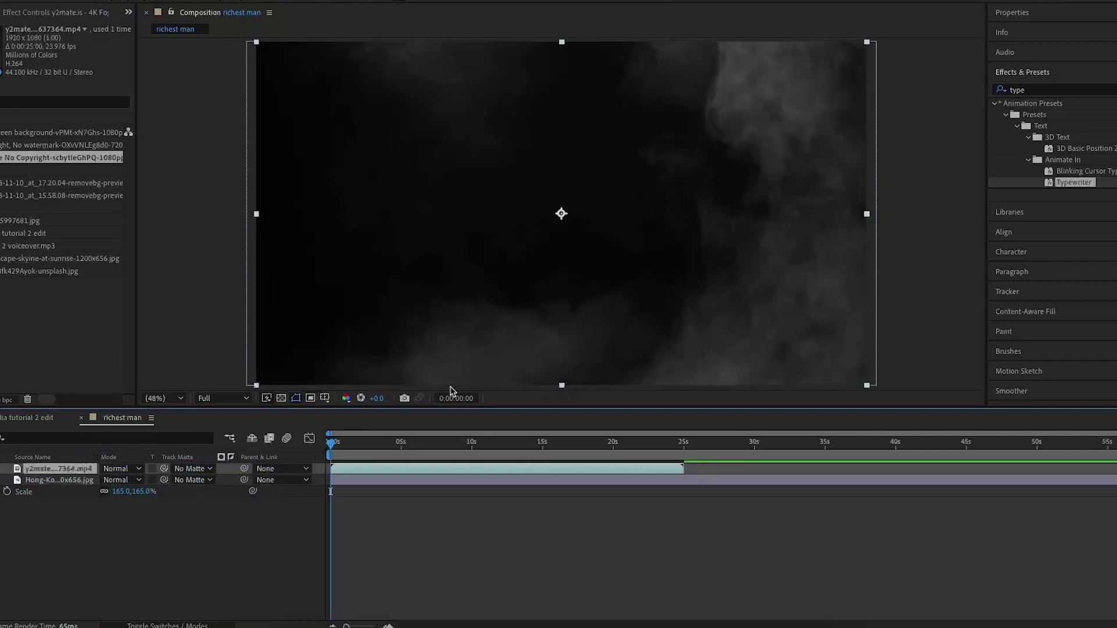
Split the fog video layer at 0:00:11:08 and delete the part before the cut
{"action": "left_click_drag", "start_coordinate": [338, 455], "coordinate": [490, 475]}
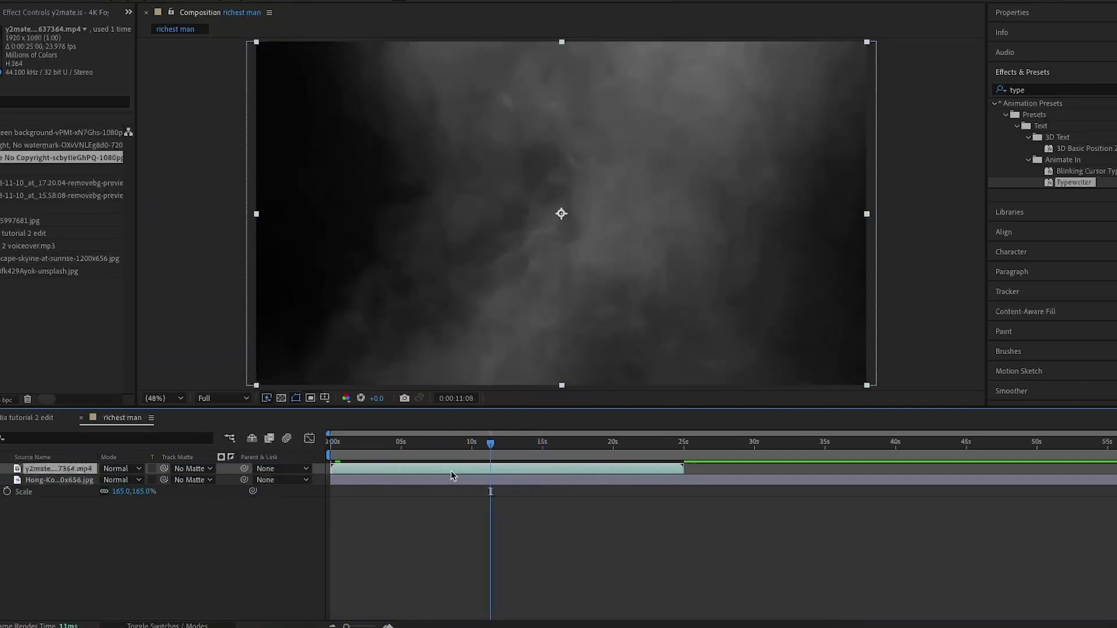
{"action": "key", "text": "alt+bracketleft"}
{"action": "left_click", "coordinate": [473, 480]}
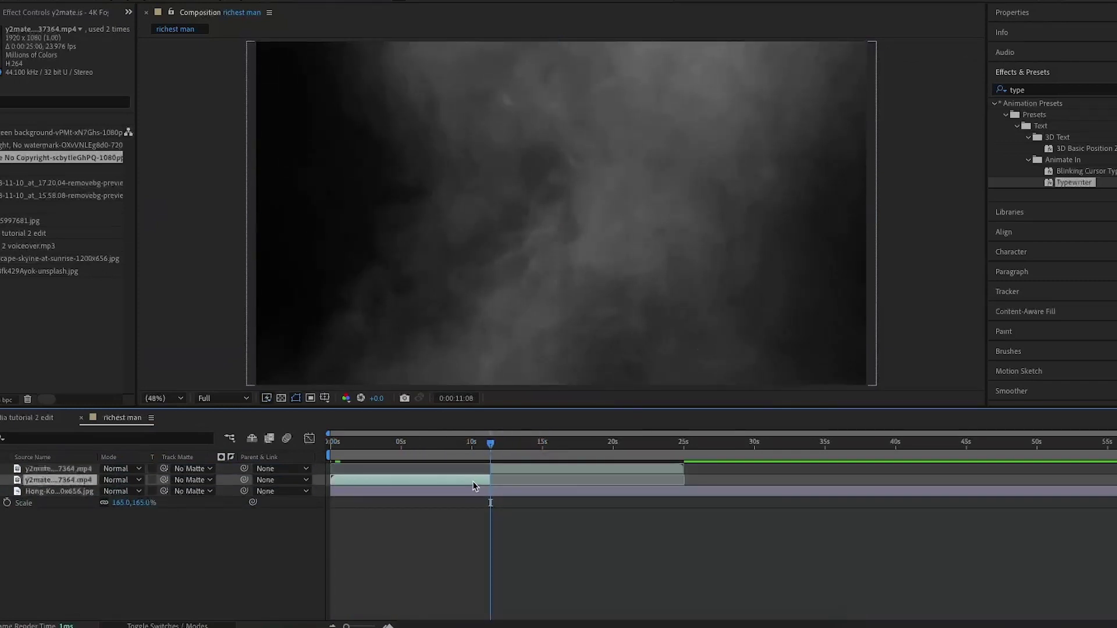
Scale the remaining fog clip to 158% and move it to the start of the composition
{"action": "left_click", "coordinate": [504, 470]}
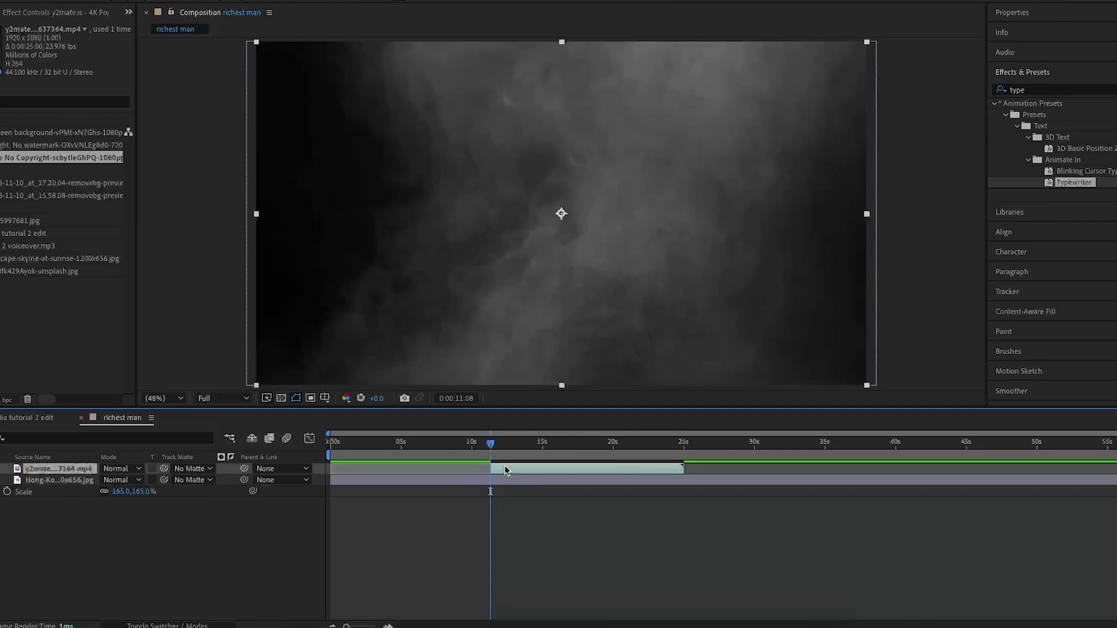
{"action": "key", "text": "s"}
{"action": "left_click_drag", "start_coordinate": [145, 480], "coordinate": [179, 480]}
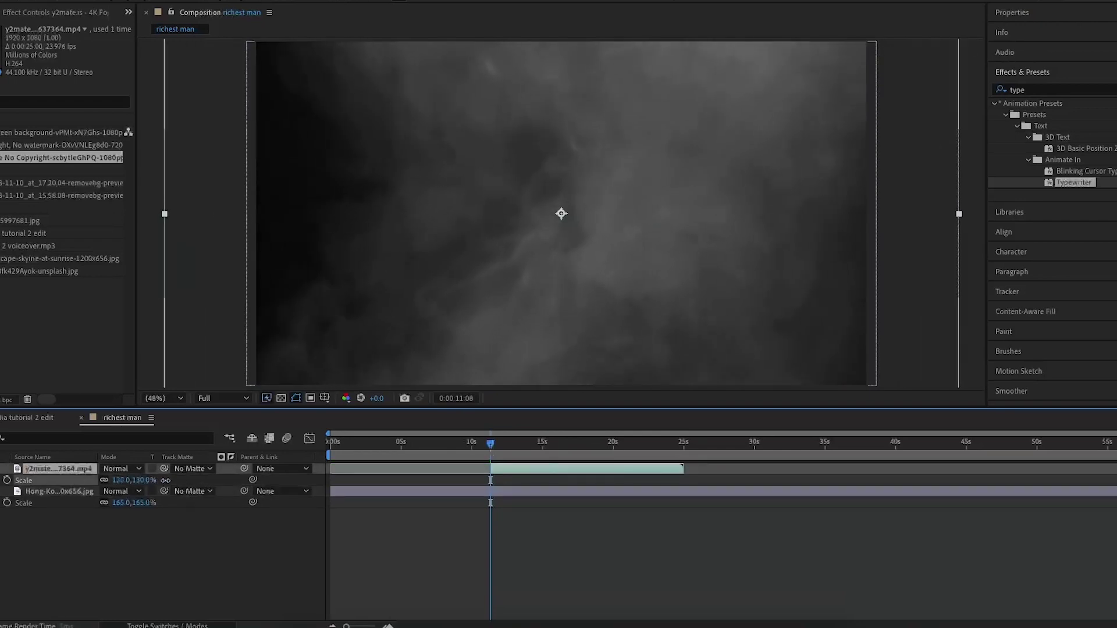
{"action": "key", "text": "Home"}
{"action": "left_click_drag", "start_coordinate": [504, 470], "coordinate": [357, 469]}
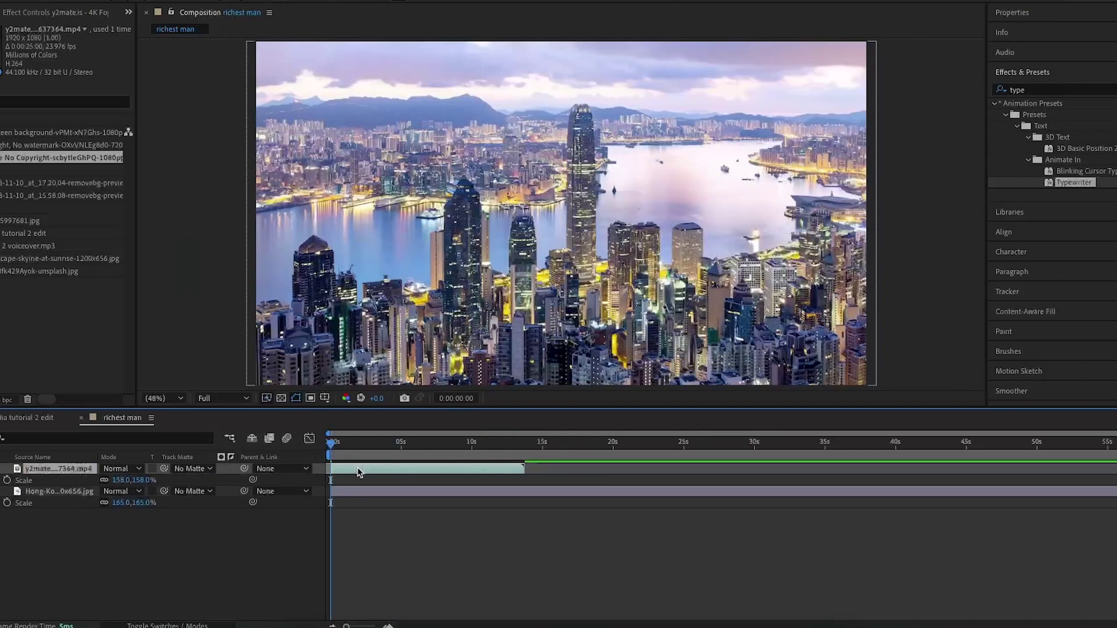
Create a composition-sized black solid and place it between the fog video and the Hong Kong skyline image
{"action": "left_click", "coordinate": [237, 511]}
{"action": "right_click", "coordinate": [214, 530]}
{"action": "mouse_move", "coordinate": [259, 460]}
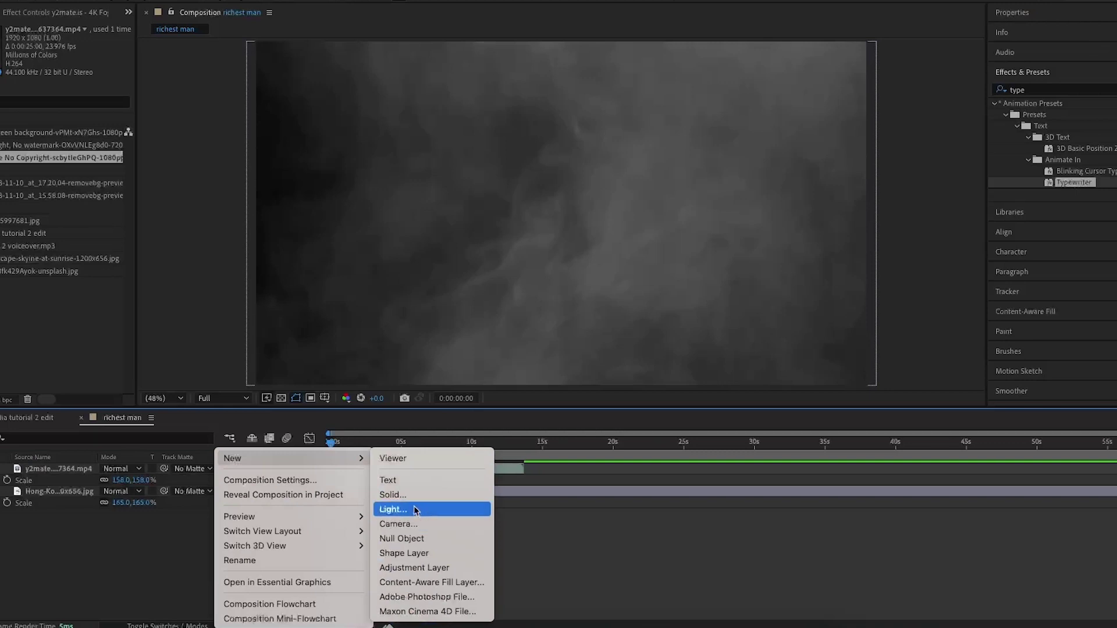
{"action": "left_click", "coordinate": [393, 495]}
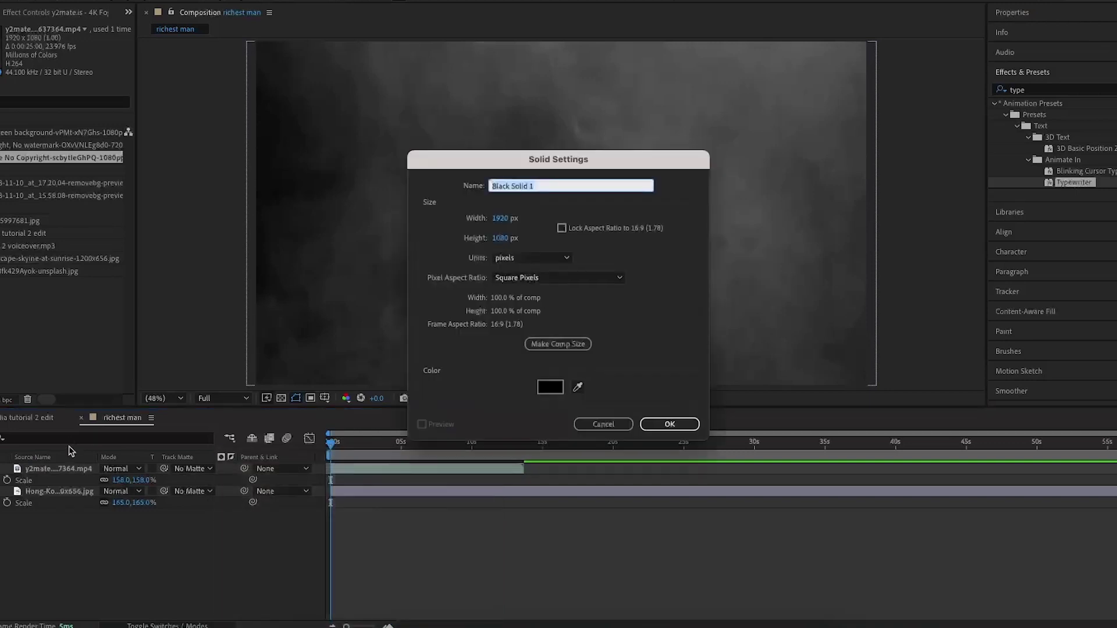
{"action": "left_click", "coordinate": [669, 423]}
{"action": "left_click_drag", "start_coordinate": [63, 469], "coordinate": [111, 485]}
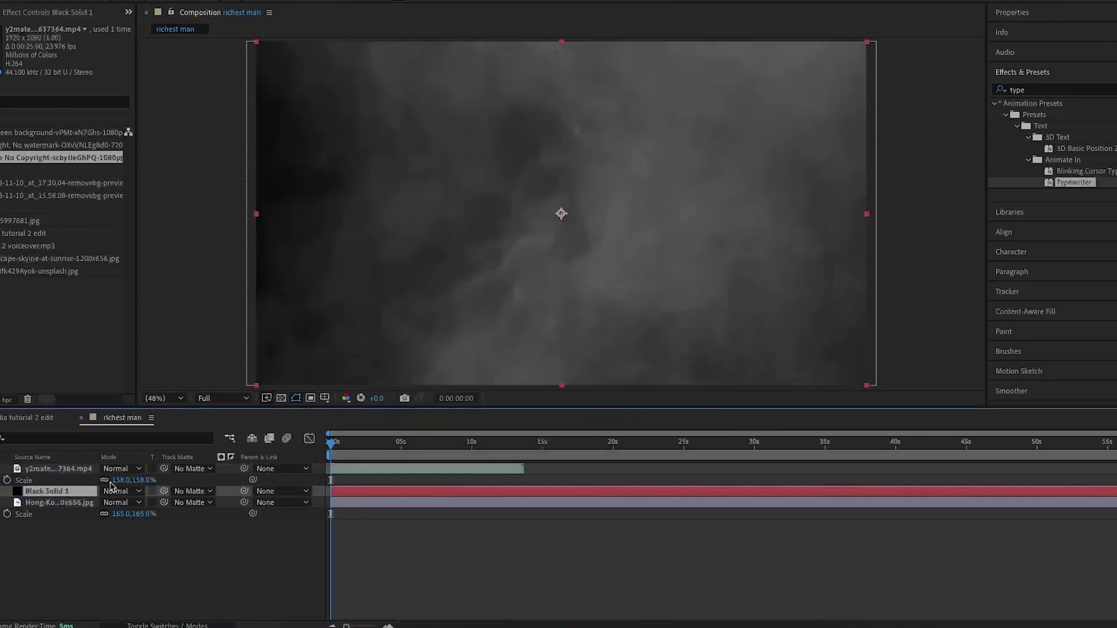
Set the fog video layer's opacity to 57% and preview the result
{"action": "left_click", "coordinate": [54, 468]}
{"action": "key", "text": "t"}
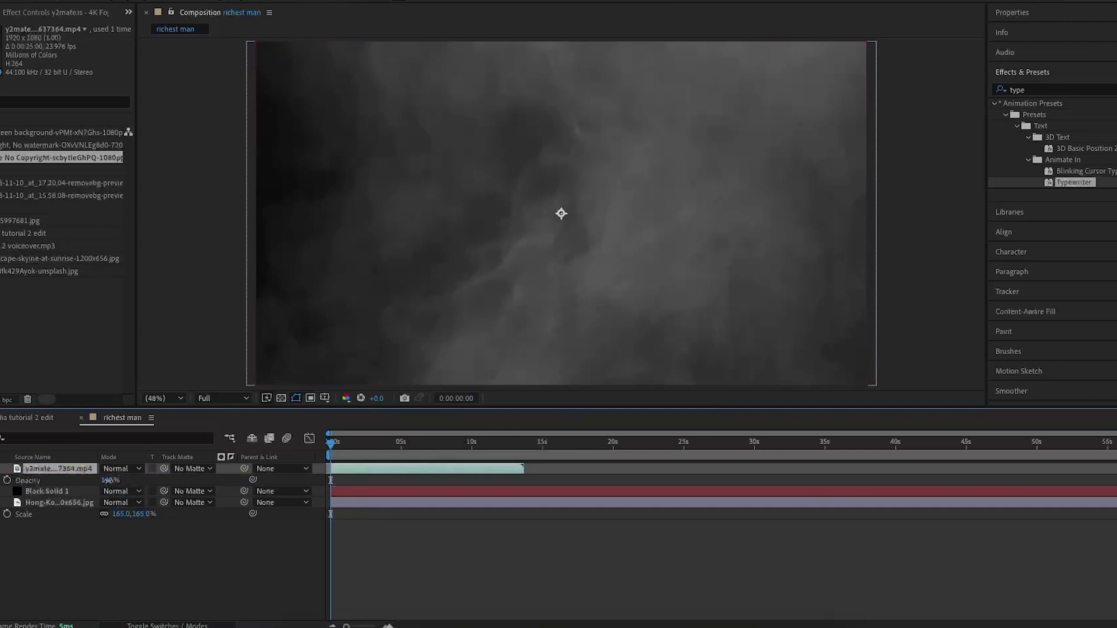
{"action": "left_click_drag", "start_coordinate": [108, 480], "coordinate": [86, 484]}
{"action": "left_click", "coordinate": [205, 591]}
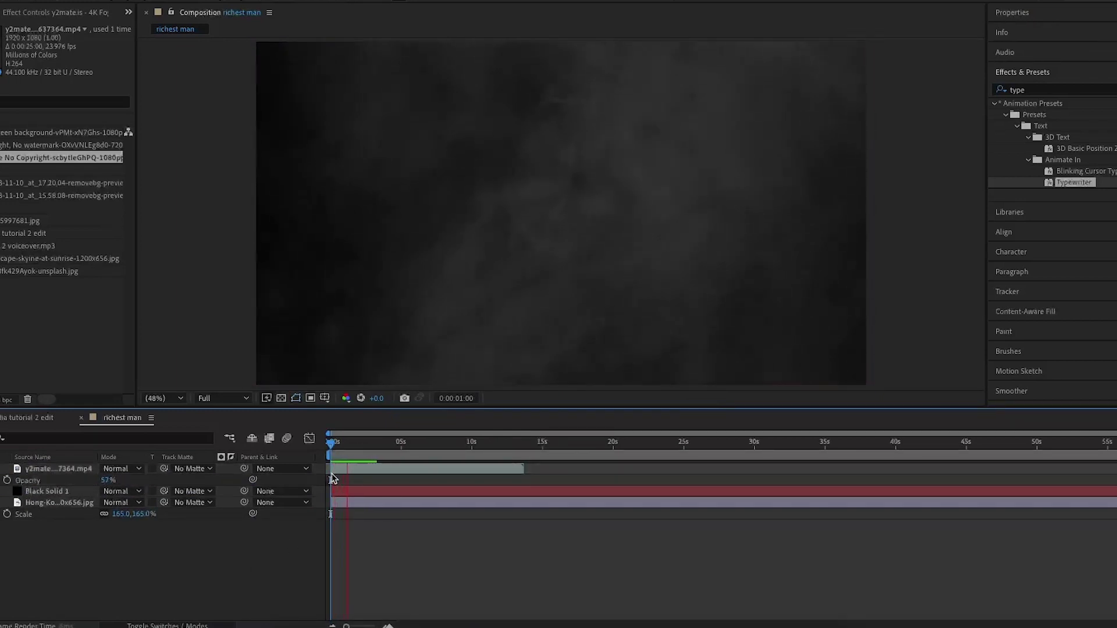
{"action": "key", "text": "space"}
{"action": "key", "text": "space"}
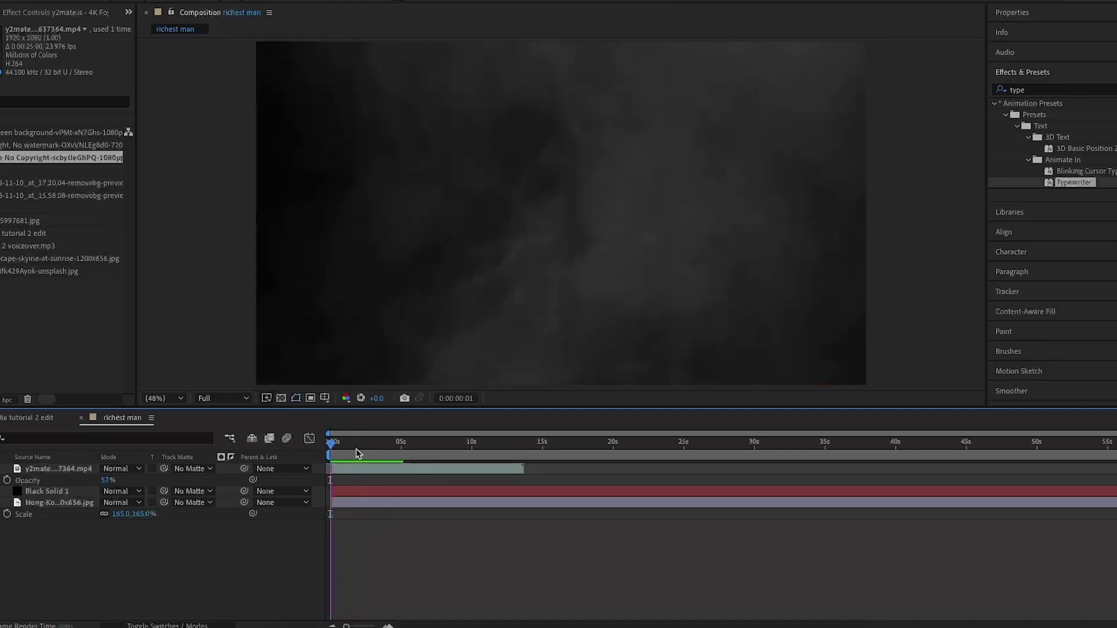
{"action": "key", "text": "space"}
Add the voiceover audio file to the composition as the lowest layer and play it to find the cut point
{"action": "left_click_drag", "start_coordinate": [35, 245], "coordinate": [107, 555]}
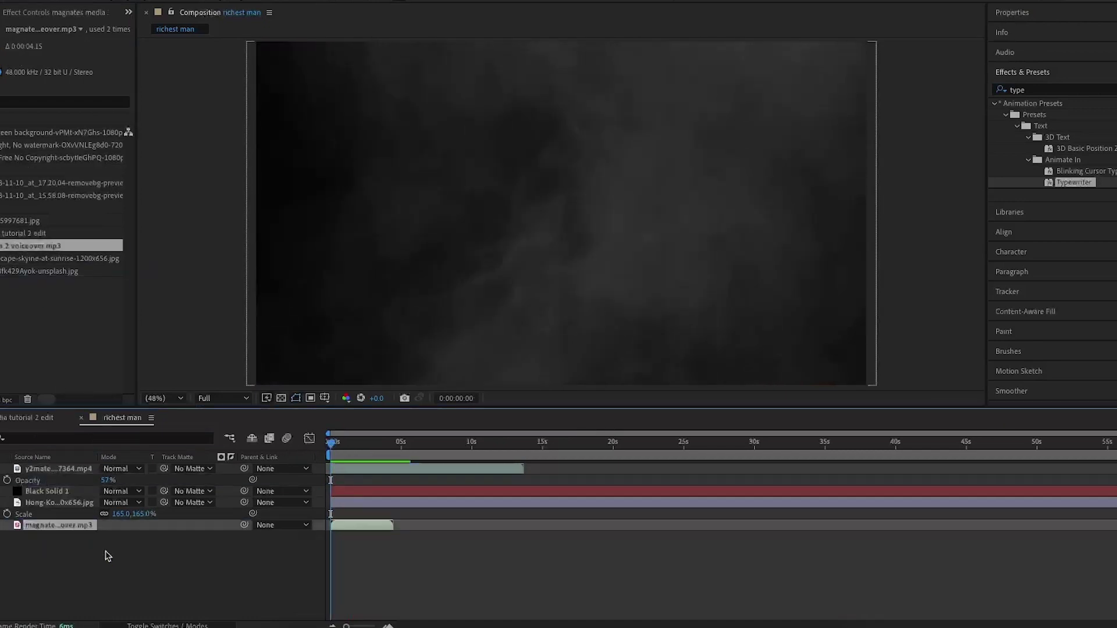
{"action": "left_click", "coordinate": [388, 626]}
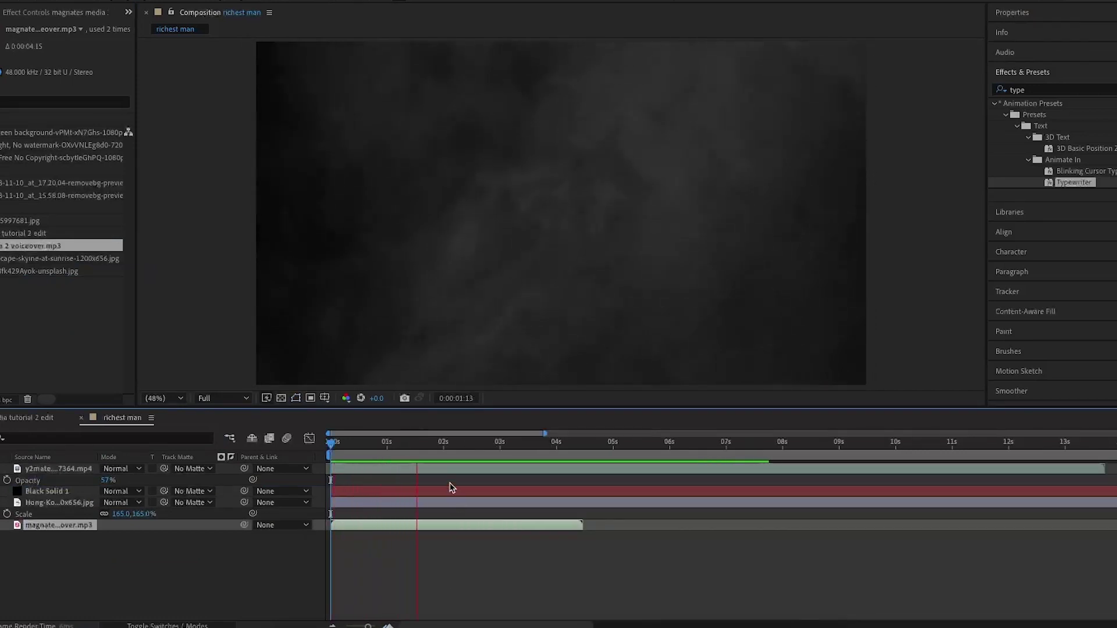
{"action": "key", "text": "space"}
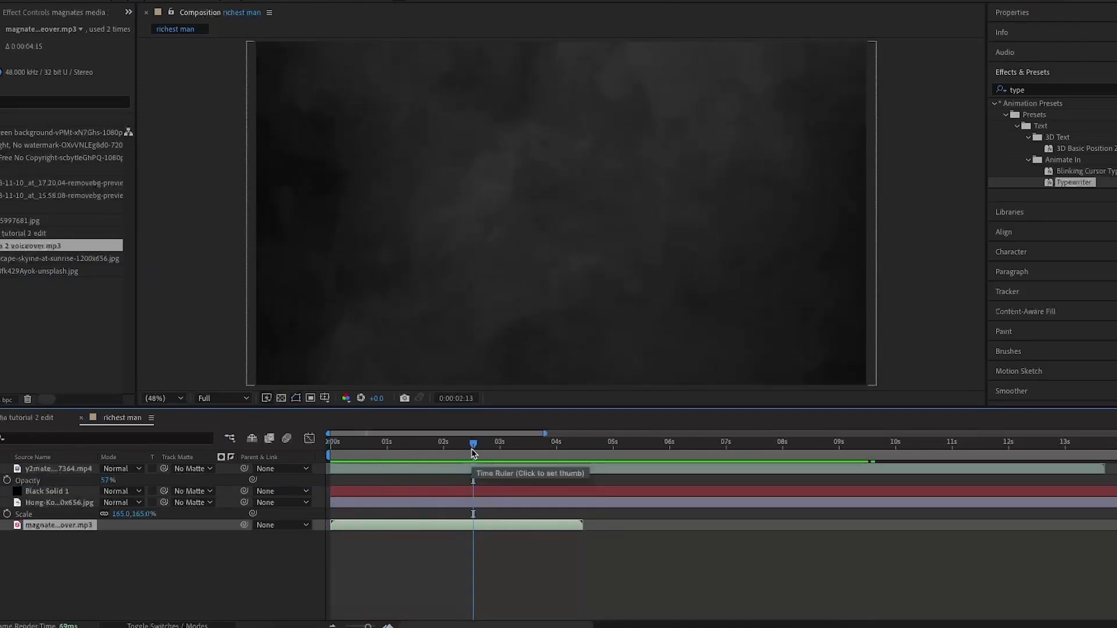
{"action": "left_click", "coordinate": [475, 453]}
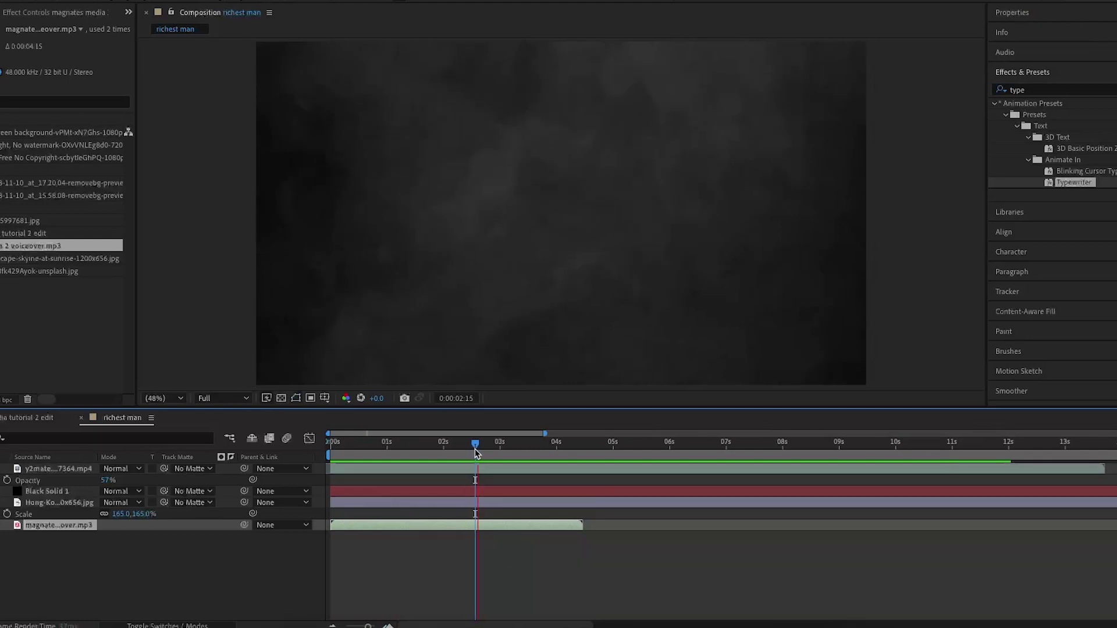
Split the voiceover at 0:00:02:16, delete the earlier part and move the rest to the composition's start
{"action": "left_click", "coordinate": [479, 451]}
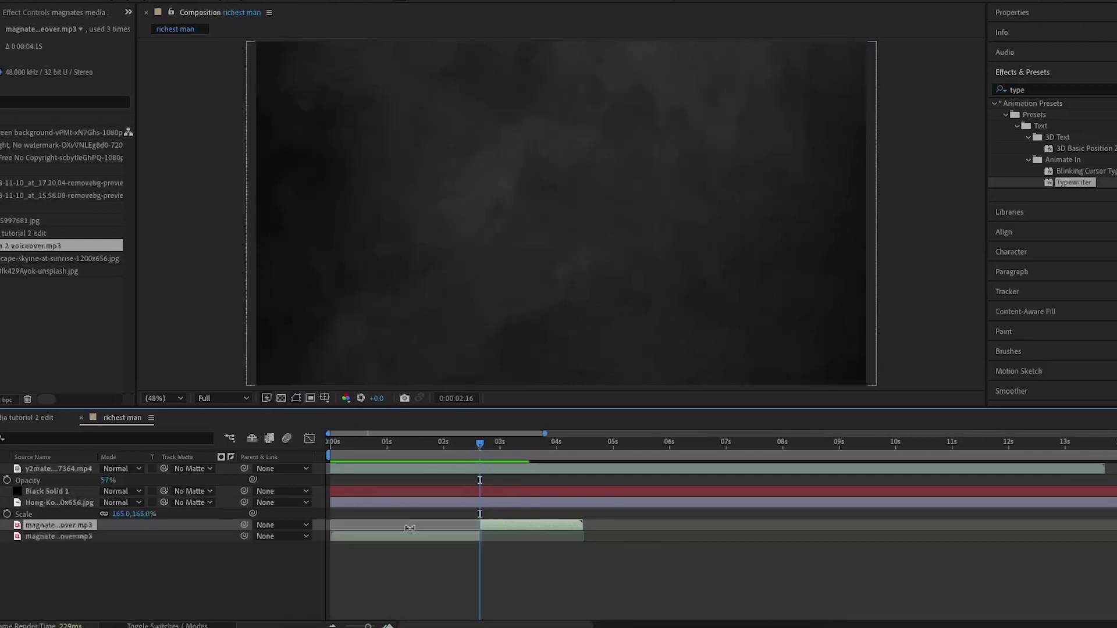
{"action": "left_click", "coordinate": [414, 542]}
{"action": "key", "text": "Home"}
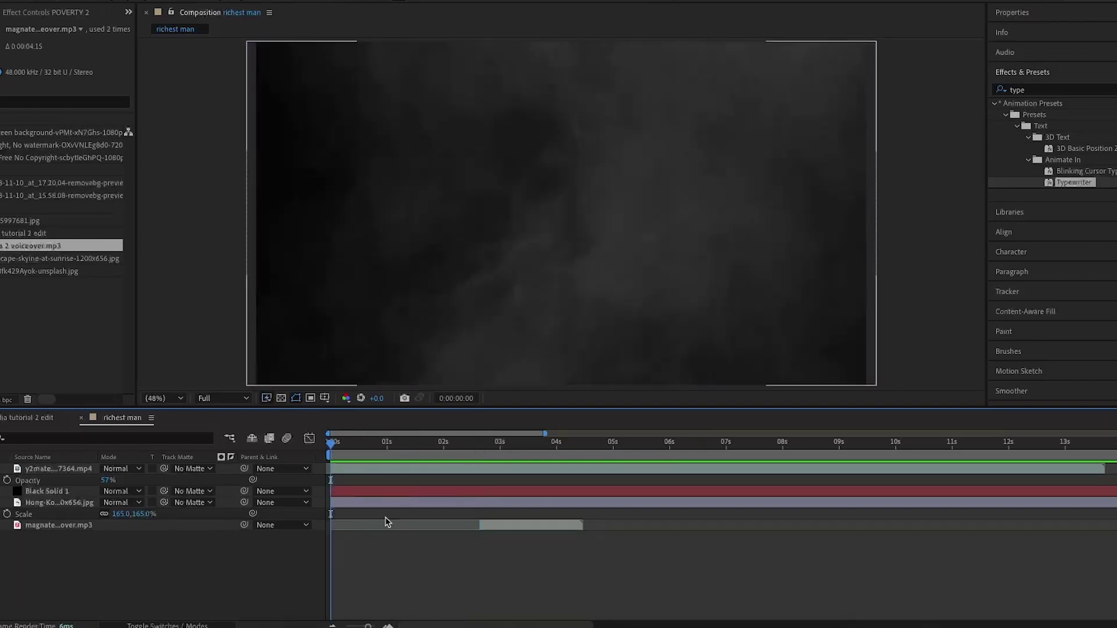
{"action": "left_click_drag", "start_coordinate": [491, 525], "coordinate": [346, 529]}
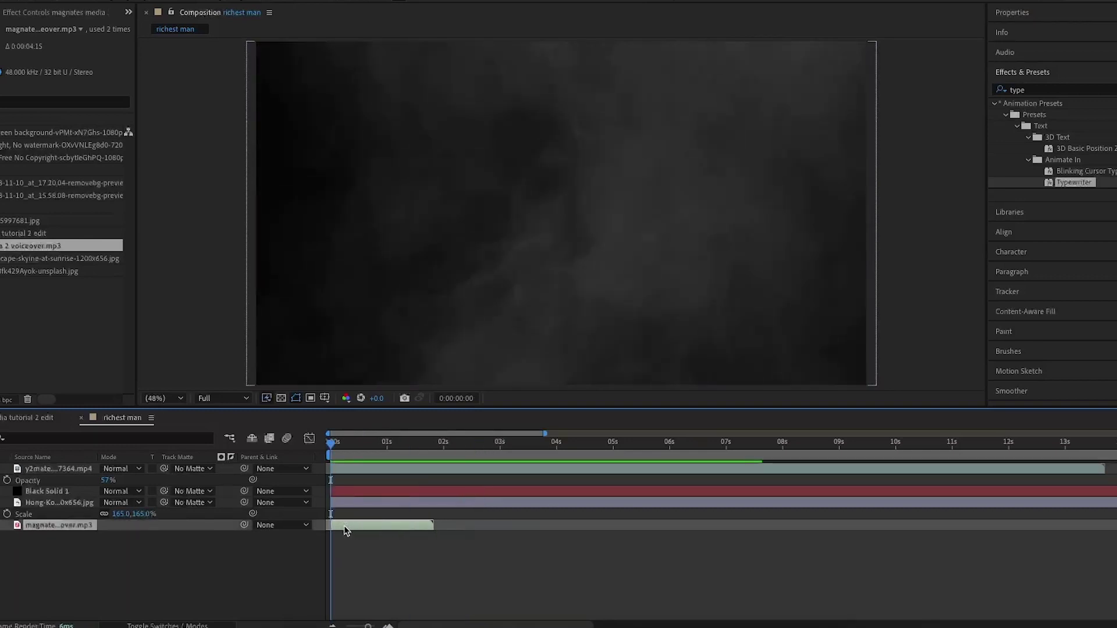
Preview the shortened voiceover and trim its end to about 0:00:01:12
{"action": "left_click", "coordinate": [514, 592]}
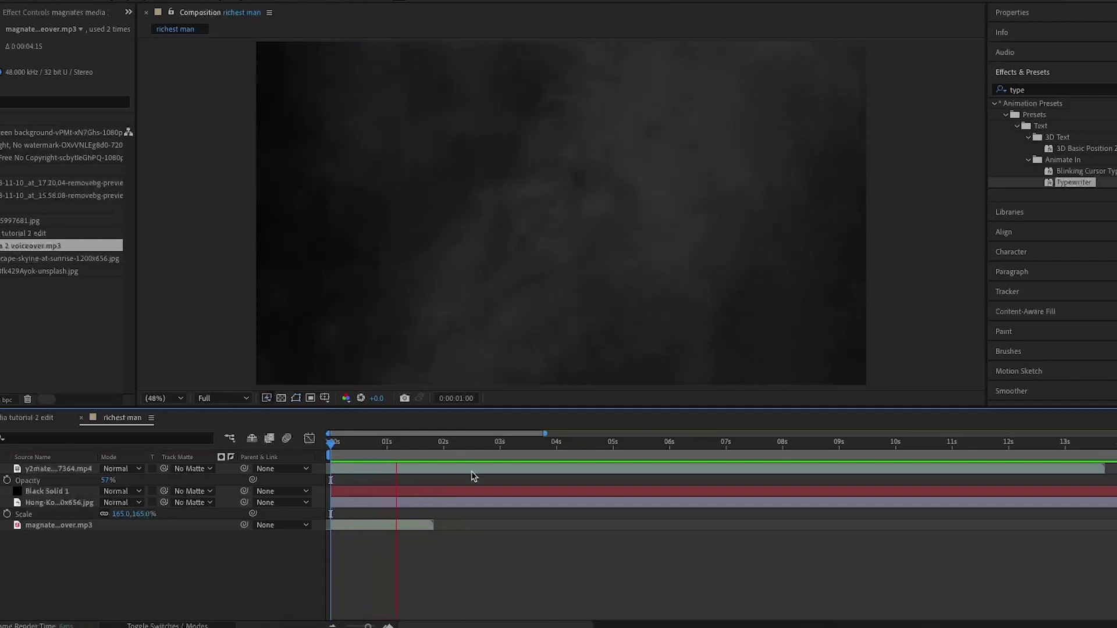
{"action": "key", "text": "space"}
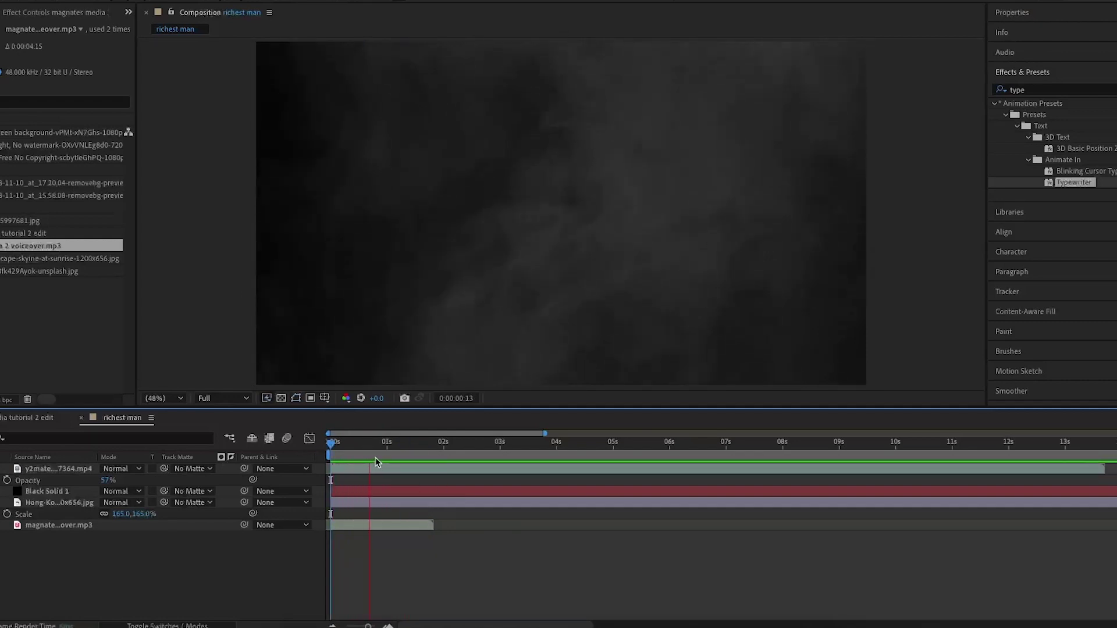
{"action": "left_click", "coordinate": [442, 457]}
{"action": "left_click_drag", "start_coordinate": [442, 457], "coordinate": [399, 459]}
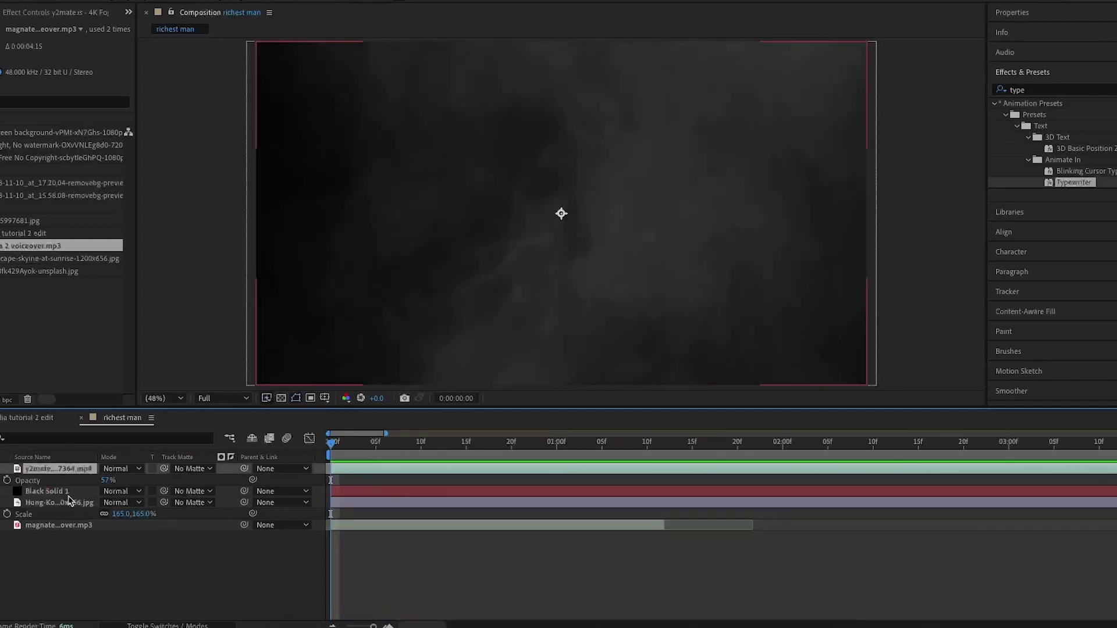
Pre-compose the fog video and the black solid together into a new composition named "FG"
{"action": "left_click", "coordinate": [67, 493], "text": "shift"}
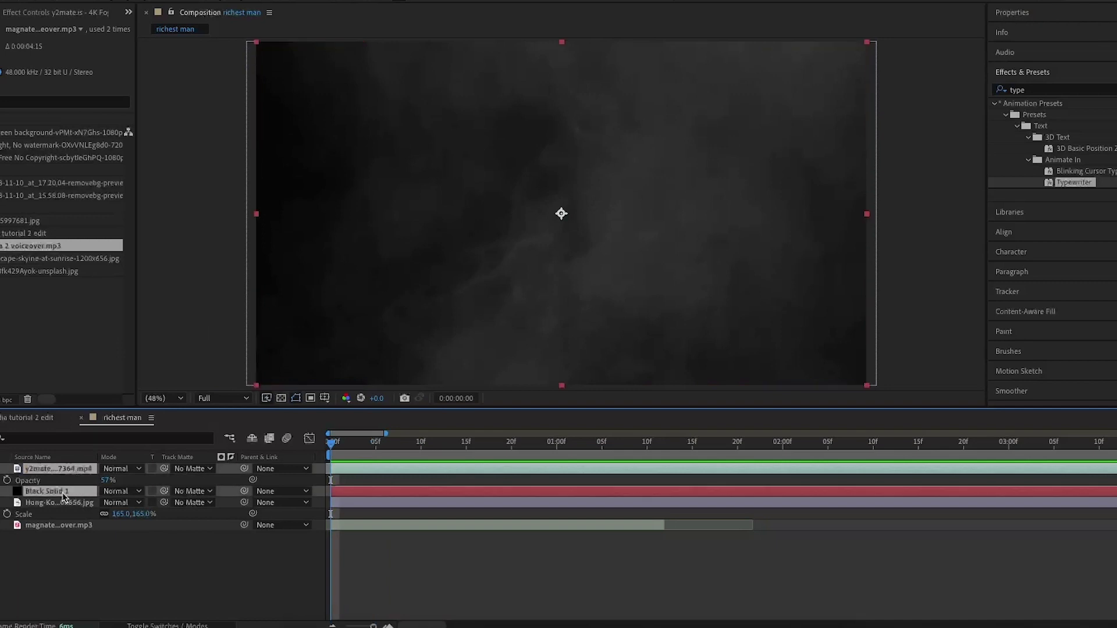
{"action": "right_click", "coordinate": [64, 496]}
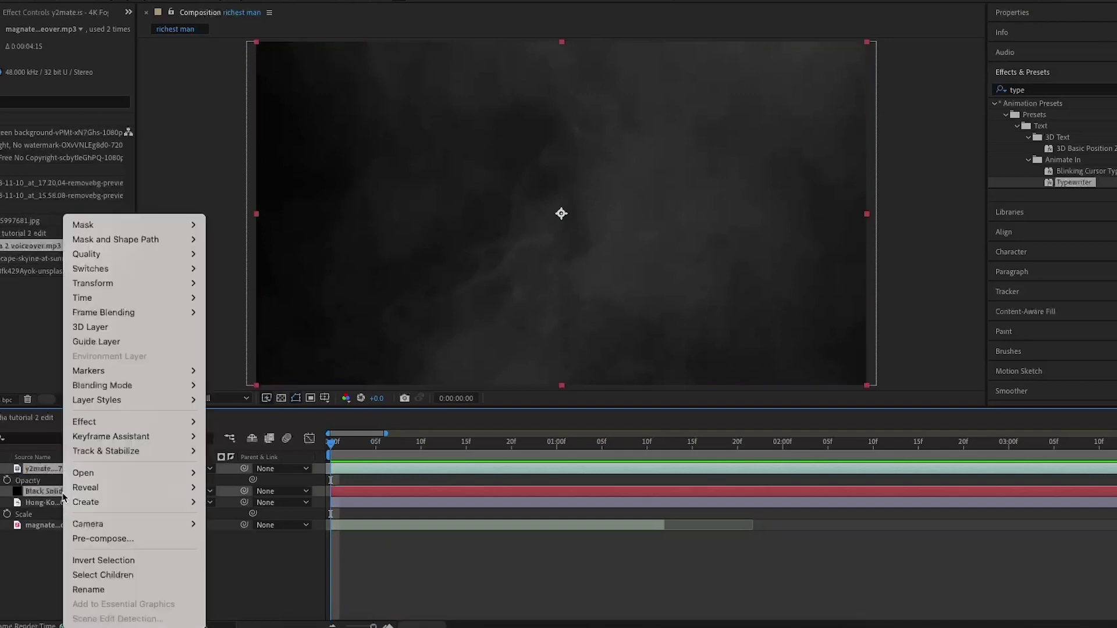
{"action": "left_click", "coordinate": [127, 540]}
{"action": "type", "text": "F"}
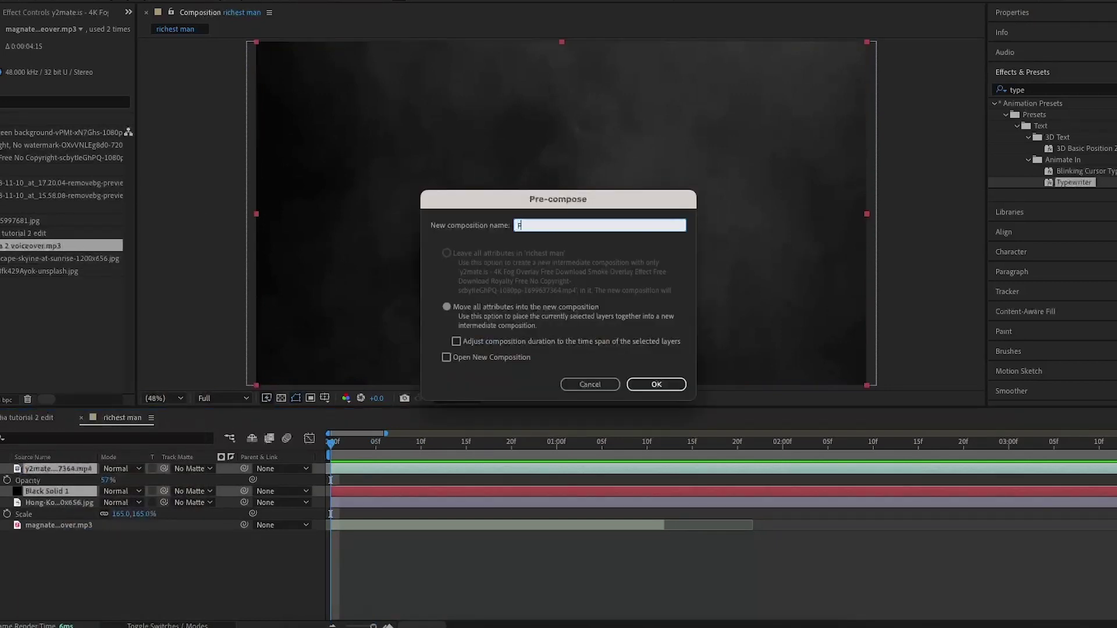
{"action": "type", "text": "G"}
{"action": "key", "text": "Return"}
Rename the Hong Kong skyline layer as "BG"
{"action": "left_click", "coordinate": [50, 481]}
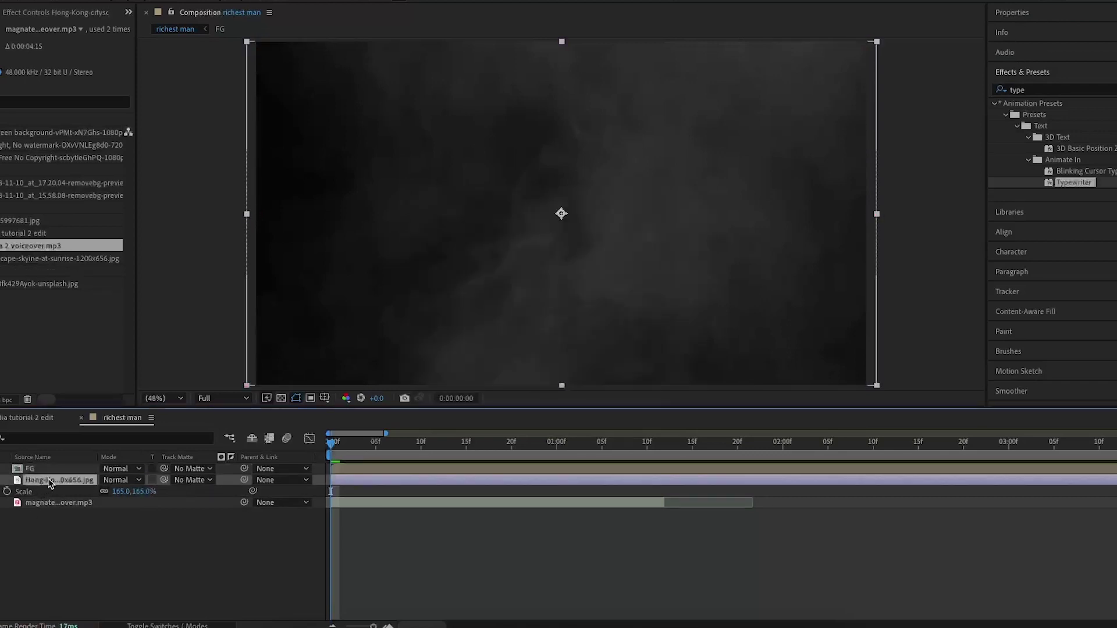
{"action": "right_click", "coordinate": [49, 481]}
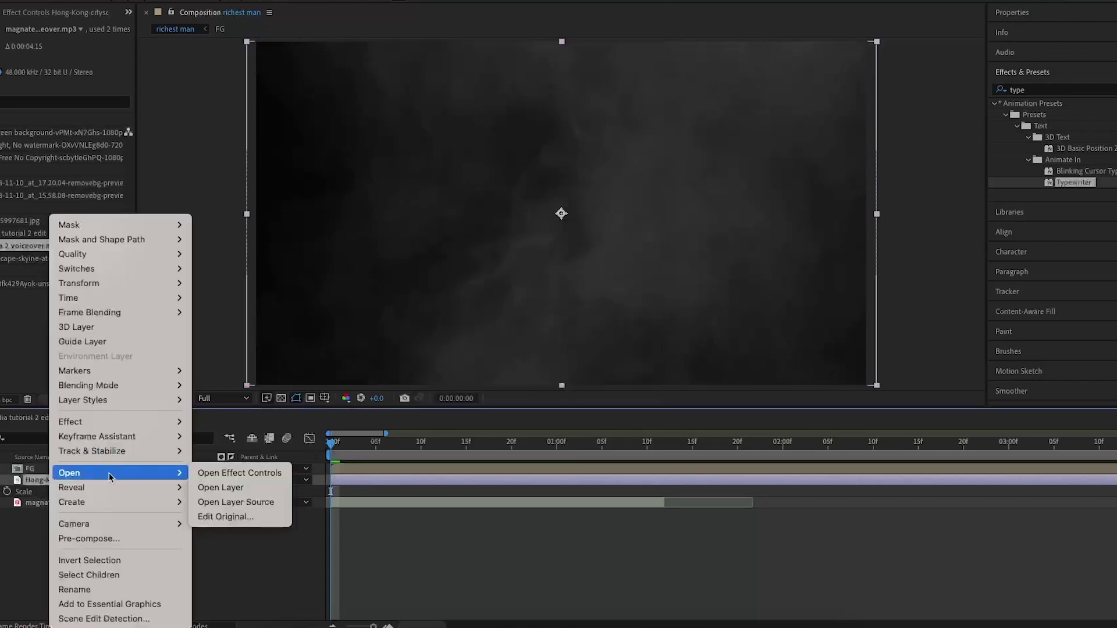
{"action": "left_click", "coordinate": [98, 590]}
{"action": "type", "text": "BG"}
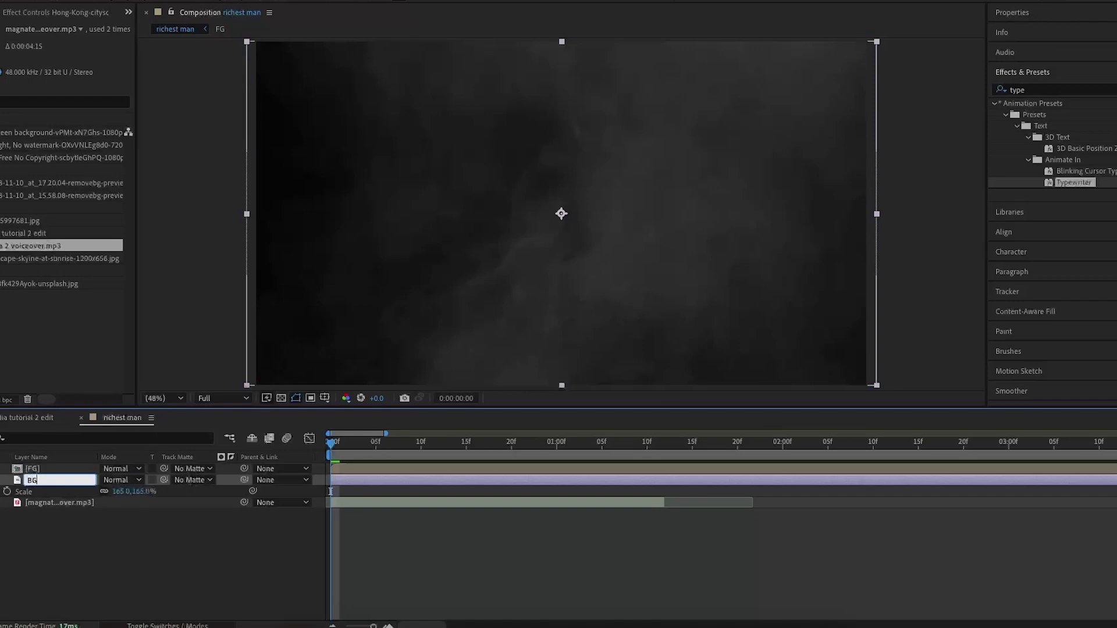
{"action": "key", "text": "Return"}
Draw a closed Pen tool mask on the FG layer around the frame's lower half, with a wavy upper edge just below mid-height
{"action": "left_click", "coordinate": [56, 468]}
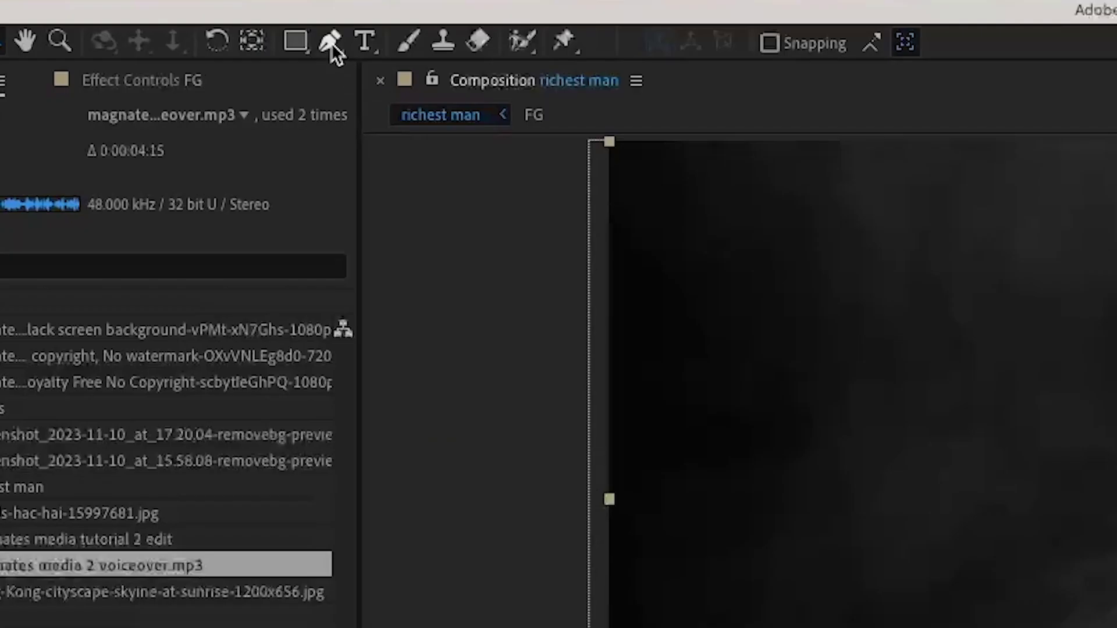
{"action": "left_click", "coordinate": [332, 40]}
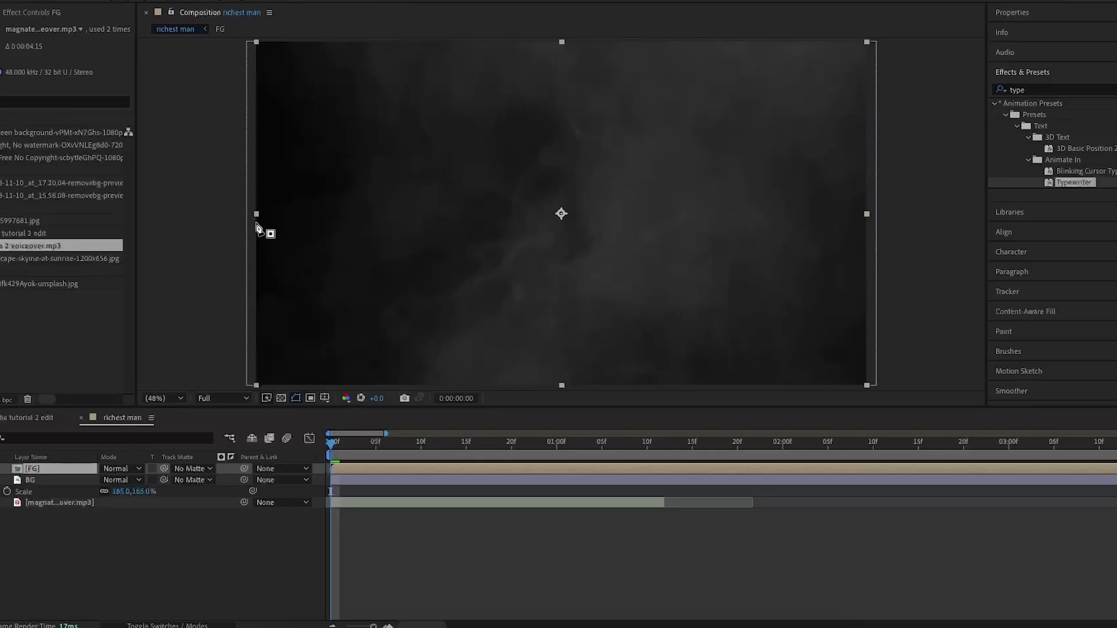
{"action": "left_click", "coordinate": [254, 245]}
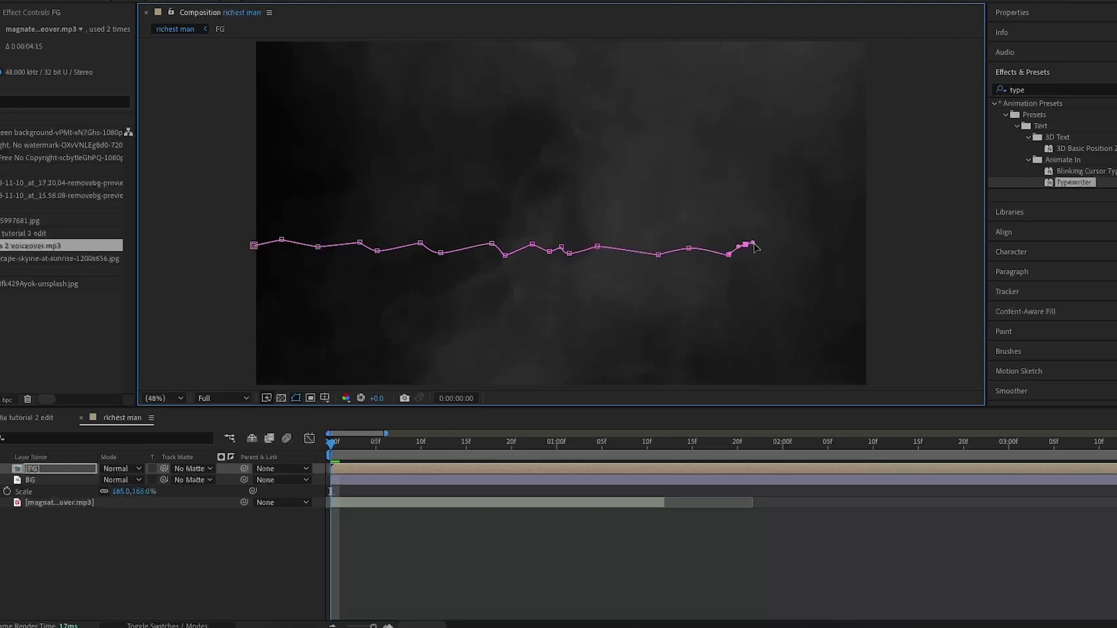
{"action": "left_click", "coordinate": [876, 384]}
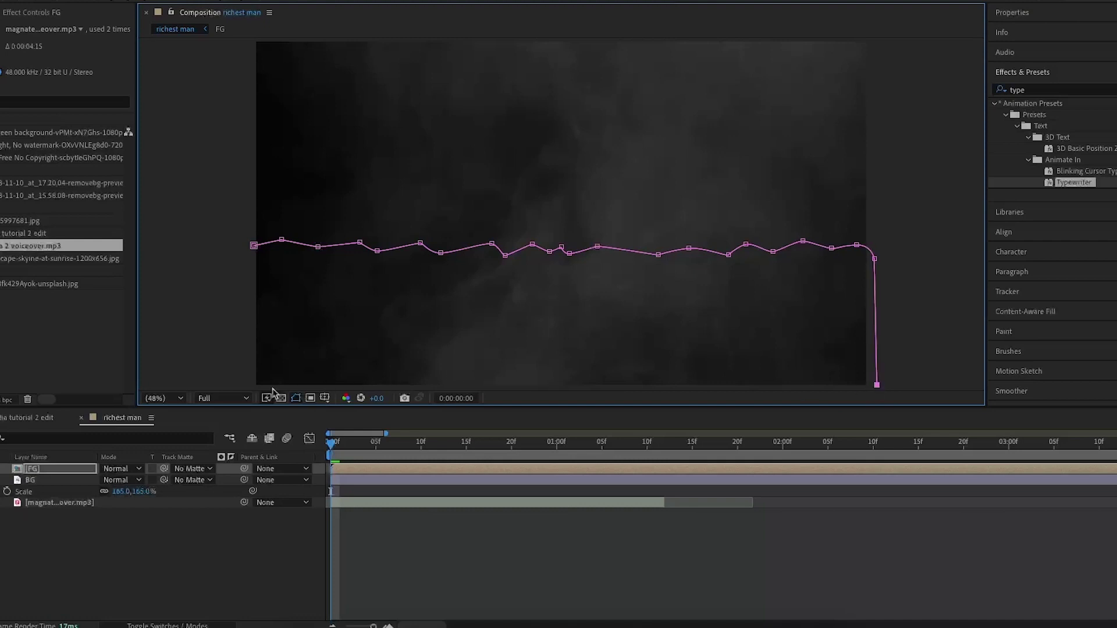
{"action": "left_click", "coordinate": [248, 386]}
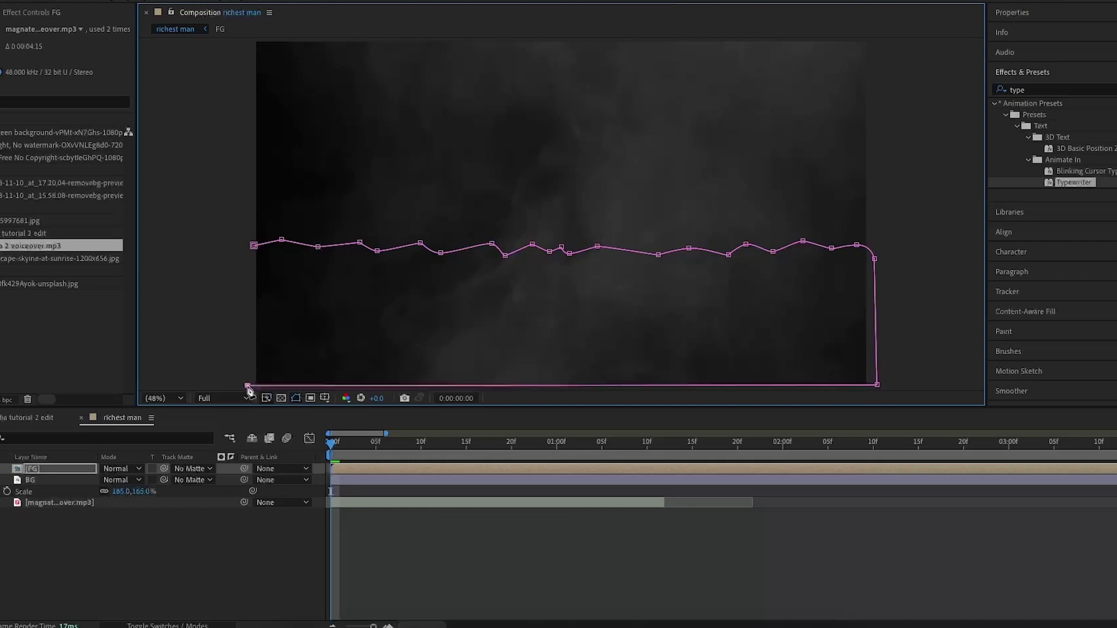
{"action": "left_click", "coordinate": [254, 246]}
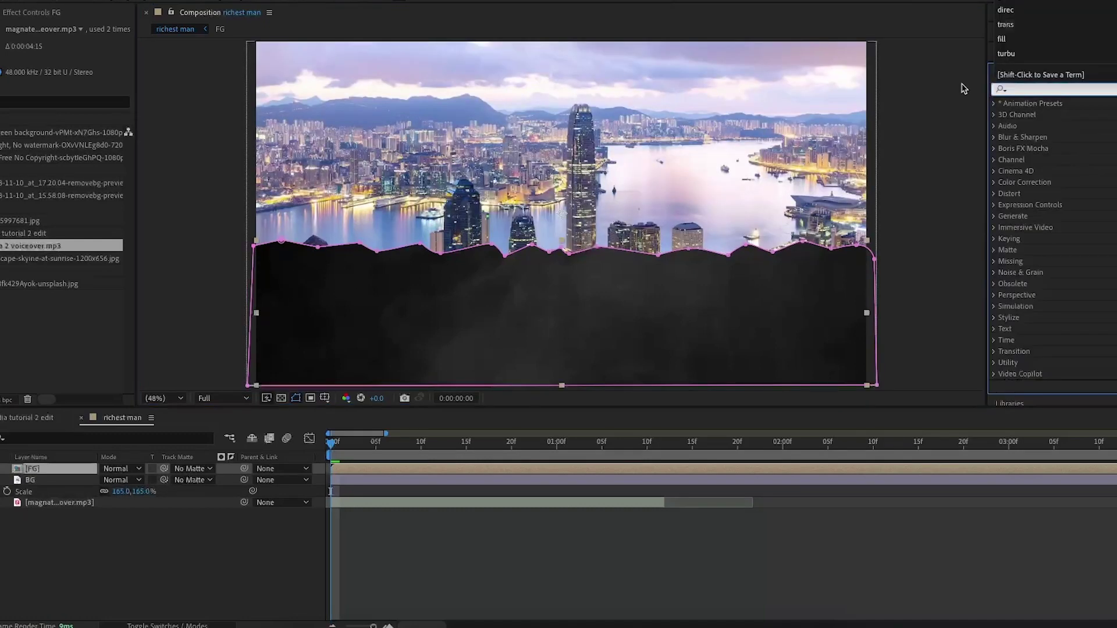
Find the Roughen Edges effect and apply it to the masked FG layer
{"action": "type", "text": "rough"}
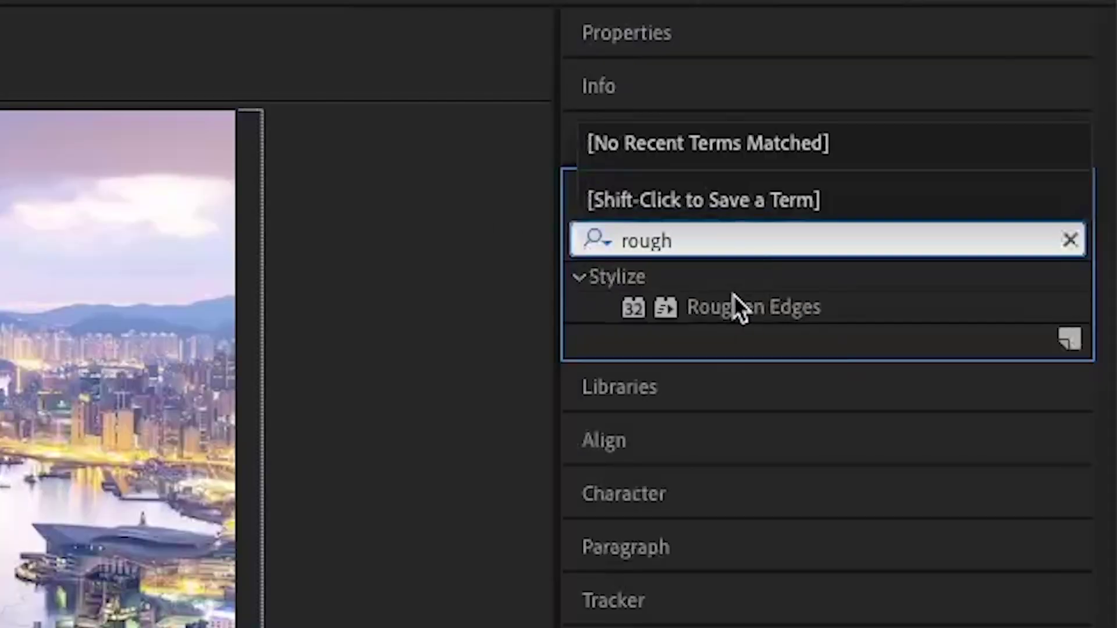
{"action": "left_click_drag", "start_coordinate": [733, 295], "coordinate": [756, 302]}
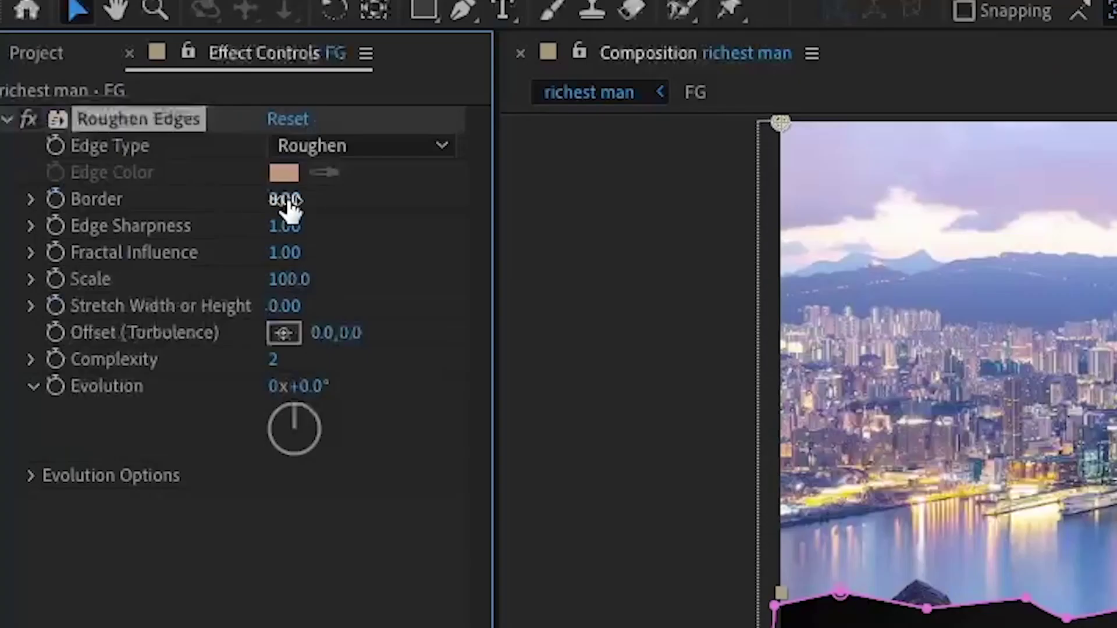
Set the FG layer's Roughen Edges Border to 20 and Edge Sharpness to 4.5
{"action": "left_click", "coordinate": [285, 200]}
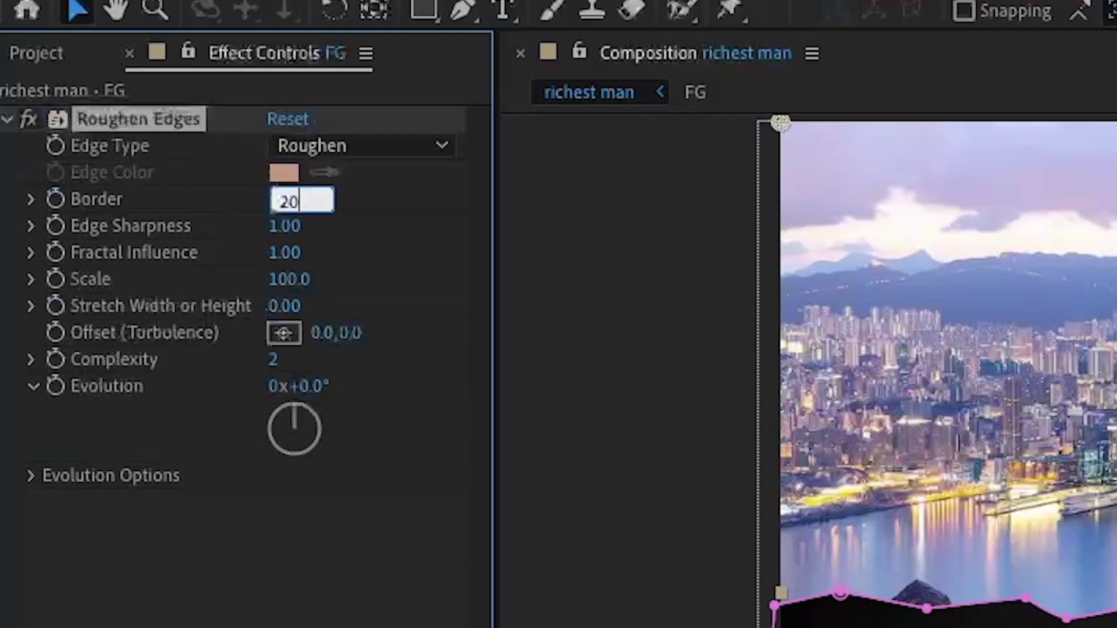
{"action": "type", "text": "20"}
{"action": "left_click", "coordinate": [289, 221]}
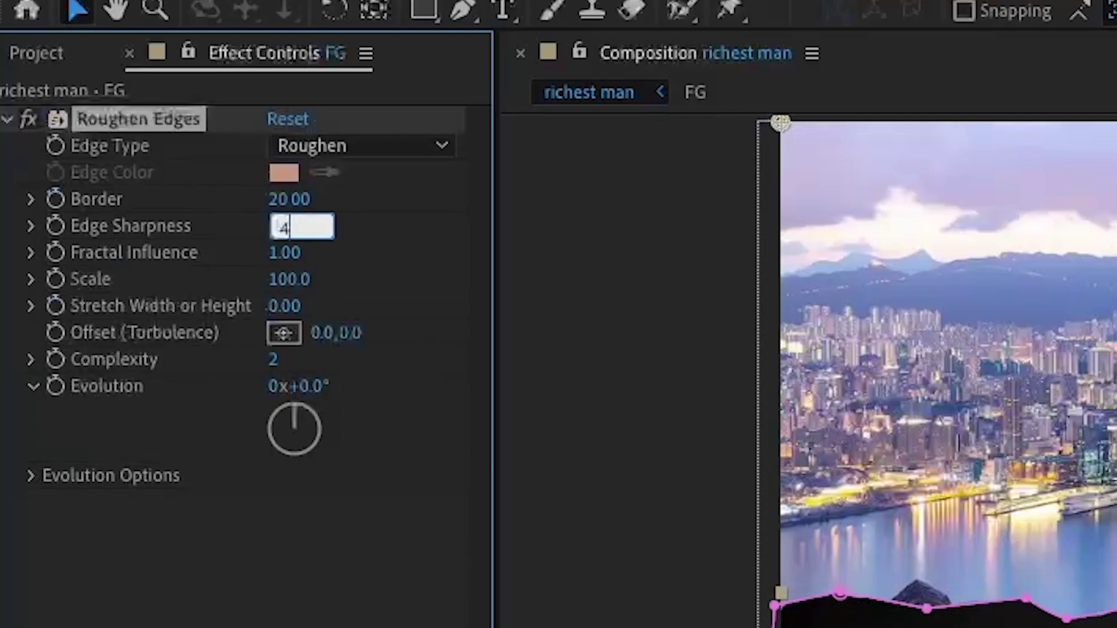
{"action": "type", "text": "4"}
{"action": "key", "text": "Return"}
{"action": "left_click", "coordinate": [285, 225]}
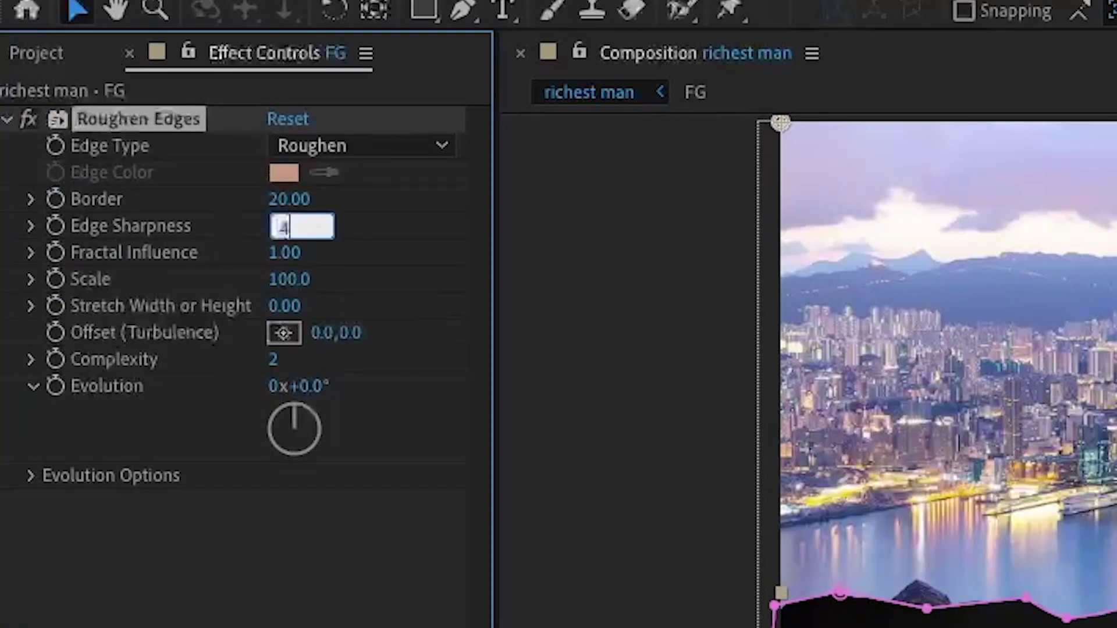
{"action": "type", "text": "4.5"}
{"action": "key", "text": "Return"}
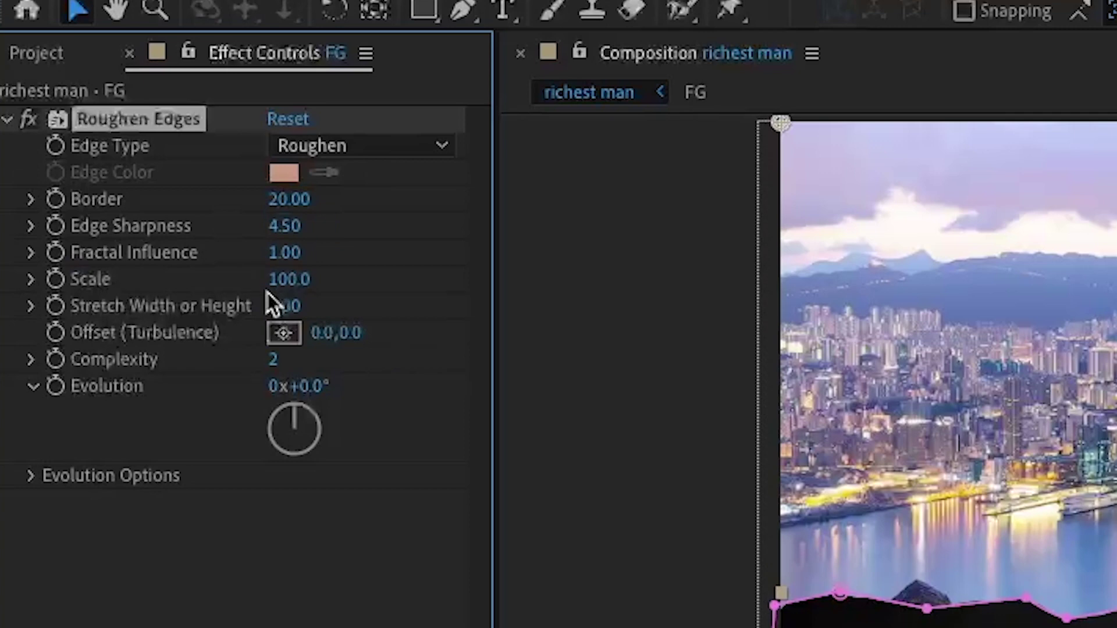
Set the Roughen Edges Scale to 150 and Complexity to 10
{"action": "left_click", "coordinate": [281, 280]}
{"action": "type", "text": "150"}
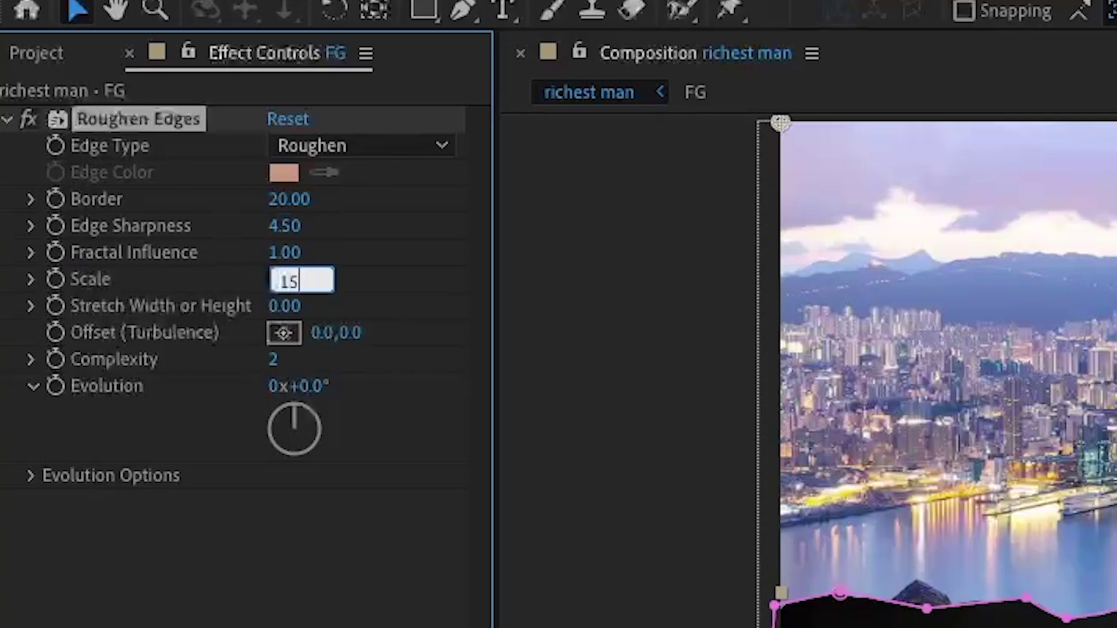
{"action": "key", "text": "Return"}
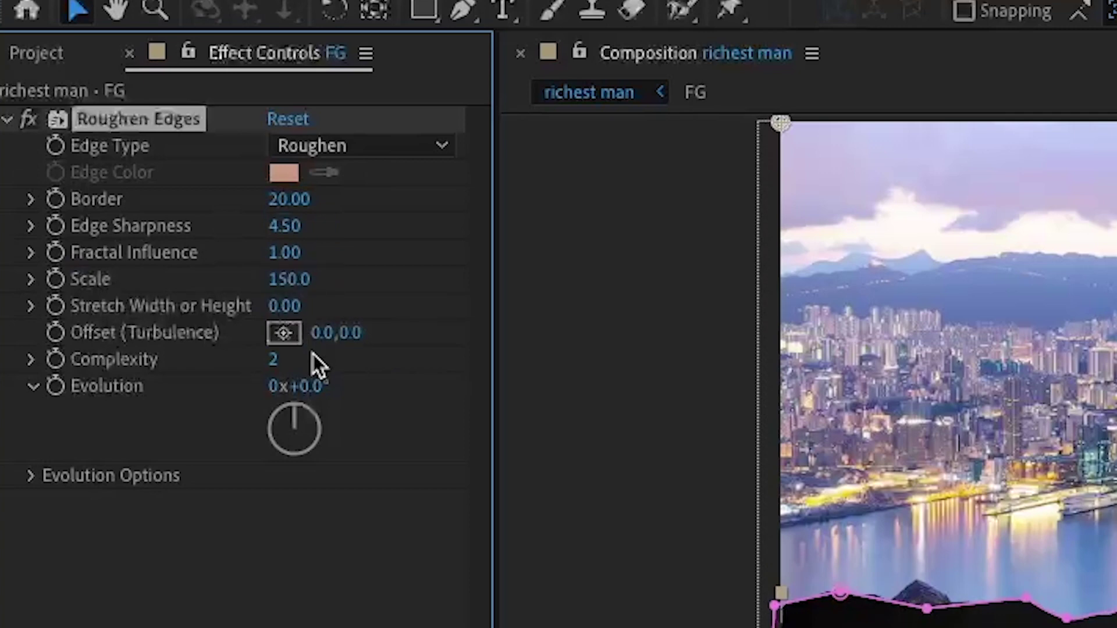
{"action": "left_click", "coordinate": [273, 360]}
{"action": "type", "text": "10"}
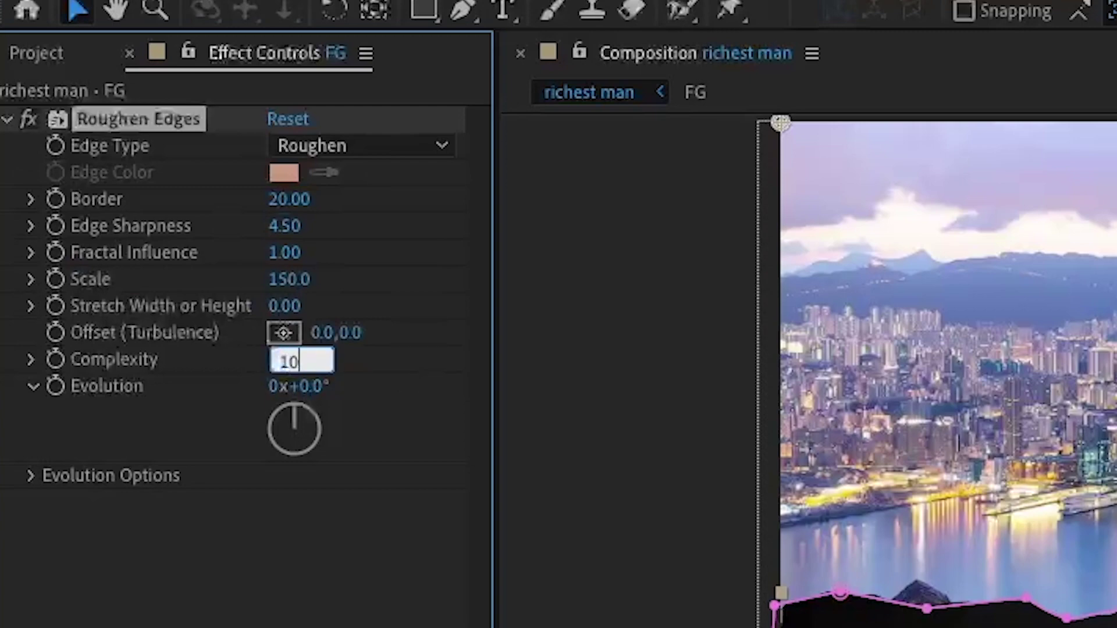
{"action": "key", "text": "Return"}
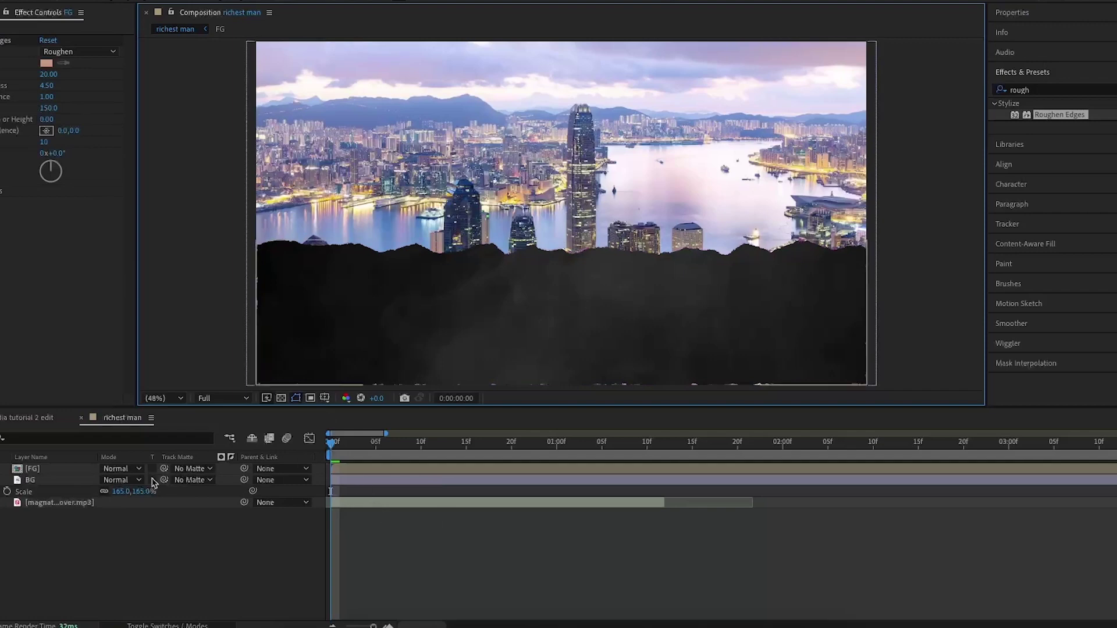
Scale the FG layer to 103%
{"action": "left_click", "coordinate": [61, 468]}
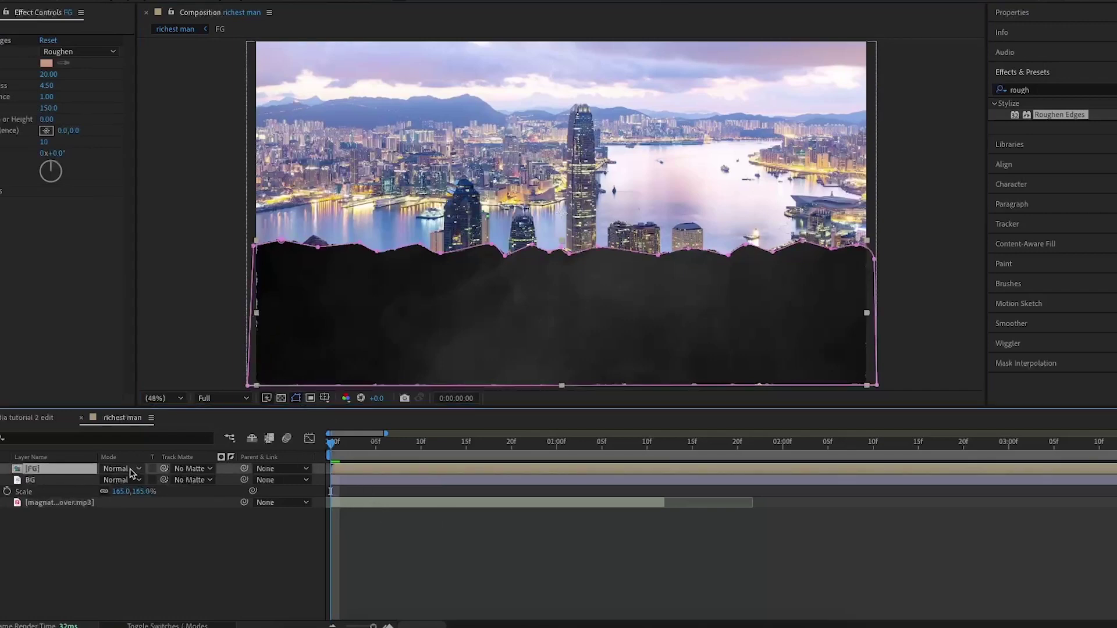
{"action": "key", "text": "s"}
{"action": "left_click", "coordinate": [144, 480]}
{"action": "type", "text": "103"}
{"action": "key", "text": "Return"}
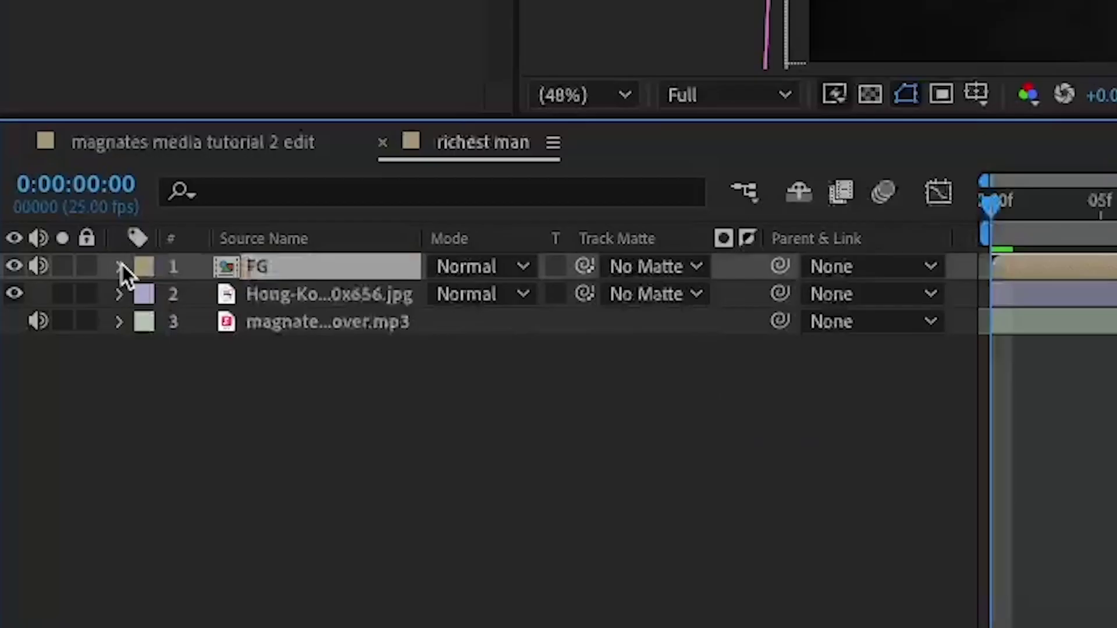
Keyframe the FG mask path at the first frame and again at 0:00:00:07 with its upper-edge points shifted slightly down
{"action": "left_click", "coordinate": [120, 266]}
{"action": "left_click", "coordinate": [228, 349]}
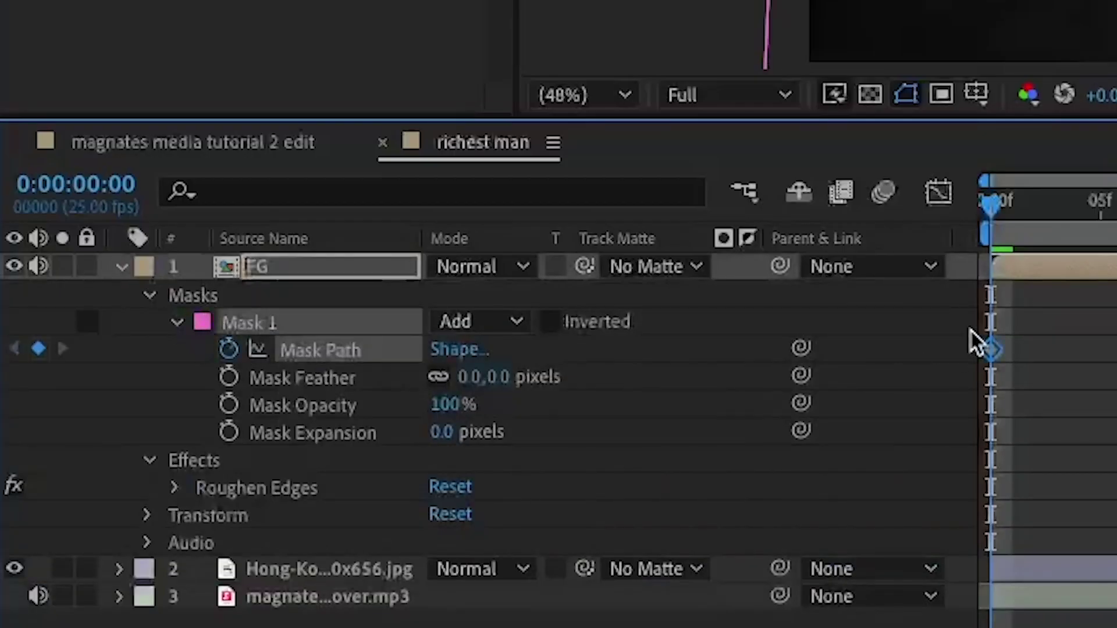
{"action": "key", "text": "Page_Down"}
{"action": "key", "text": "Page_Down"}
{"action": "key", "text": "Page_Down"}
{"action": "key", "text": "Page_Down"}
{"action": "key", "text": "Page_Down"}
{"action": "key", "text": "Page_Down"}
{"action": "key", "text": "Page_Down"}
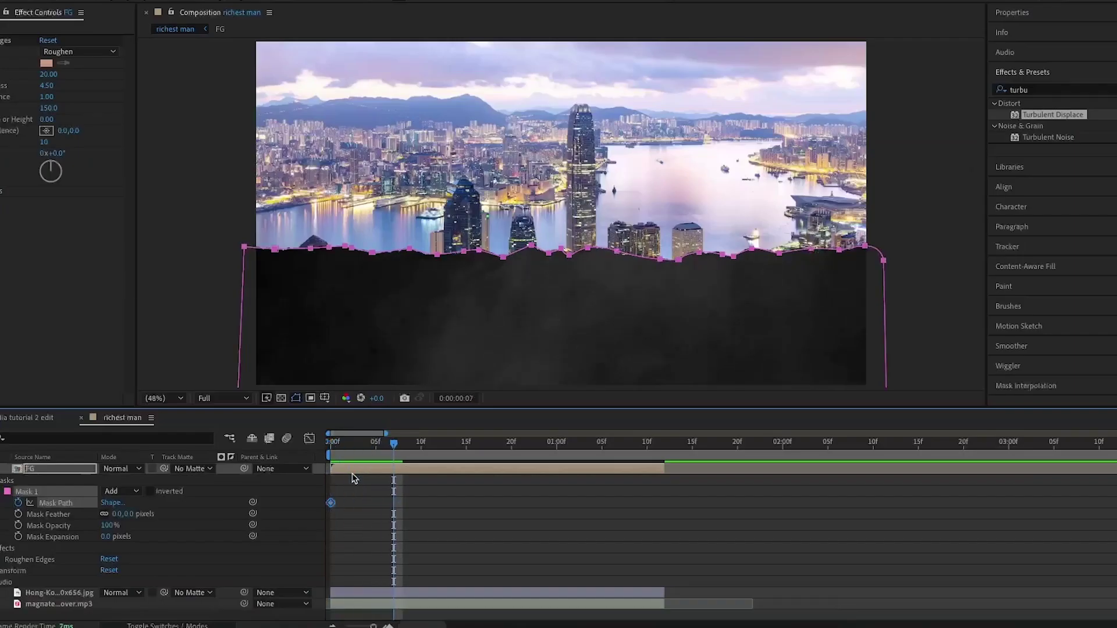
{"action": "left_click", "coordinate": [330, 250]}
{"action": "left_click_drag", "start_coordinate": [329, 252], "coordinate": [530, 255]}
{"action": "left_click_drag", "start_coordinate": [588, 247], "coordinate": [756, 258]}
{"action": "left_click_drag", "start_coordinate": [811, 248], "coordinate": [812, 255]}
{"action": "left_click", "coordinate": [866, 247]}
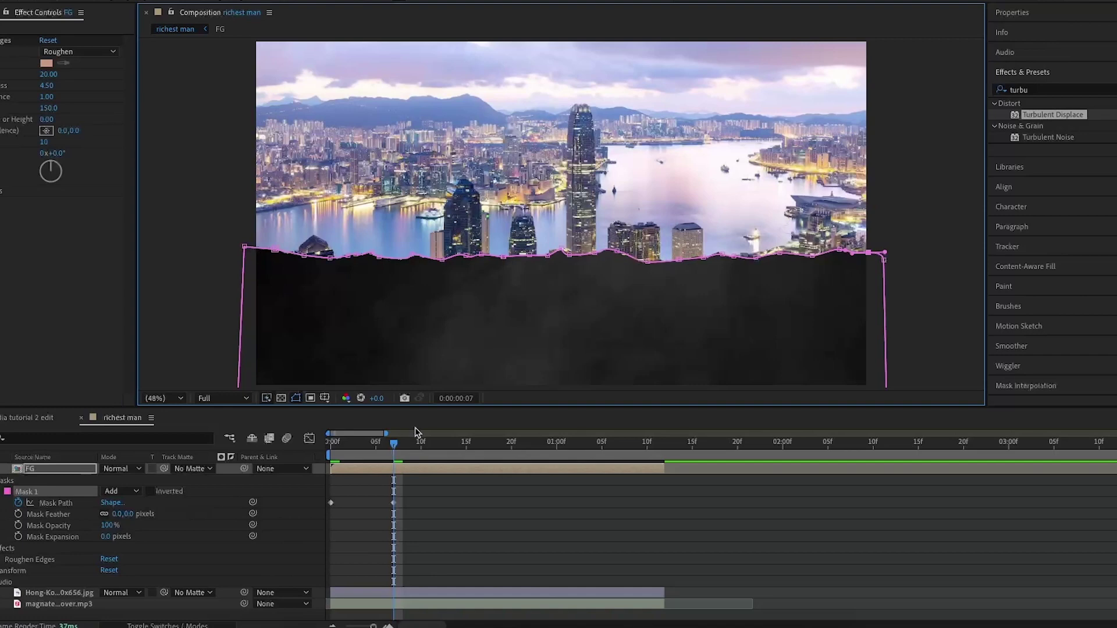
Add a mask path keyframe at 0:00:00:14 by nudging the points along the upper edge slightly lower
{"action": "key", "text": "space"}
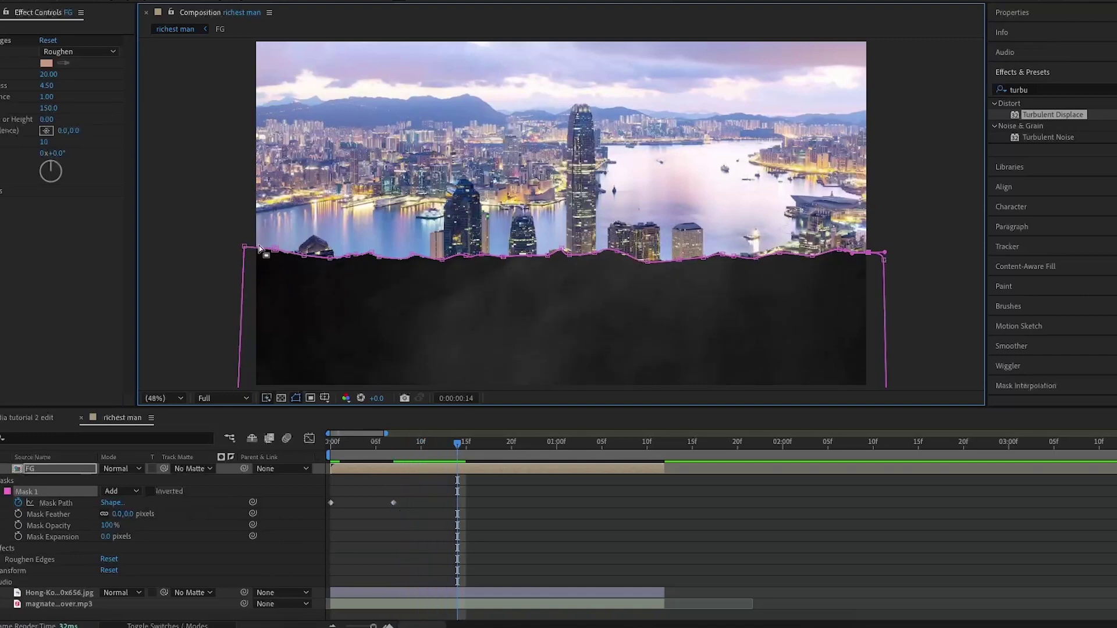
{"action": "left_click_drag", "start_coordinate": [276, 251], "coordinate": [246, 254]}
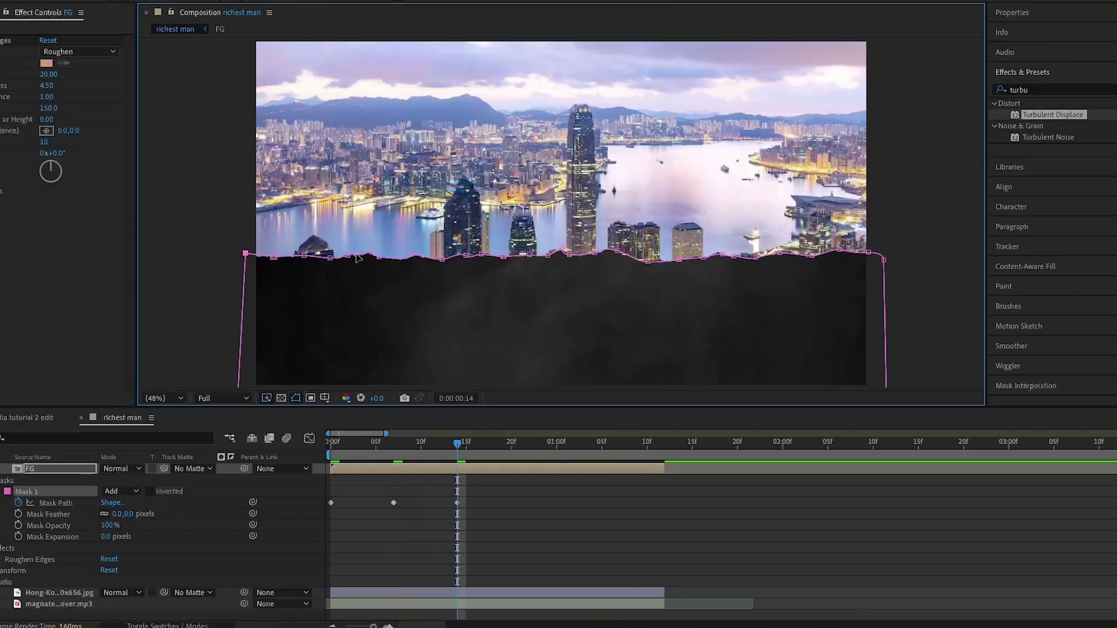
{"action": "left_click_drag", "start_coordinate": [356, 254], "coordinate": [375, 257]}
{"action": "left_click_drag", "start_coordinate": [415, 254], "coordinate": [505, 262]}
{"action": "left_click", "coordinate": [529, 255]}
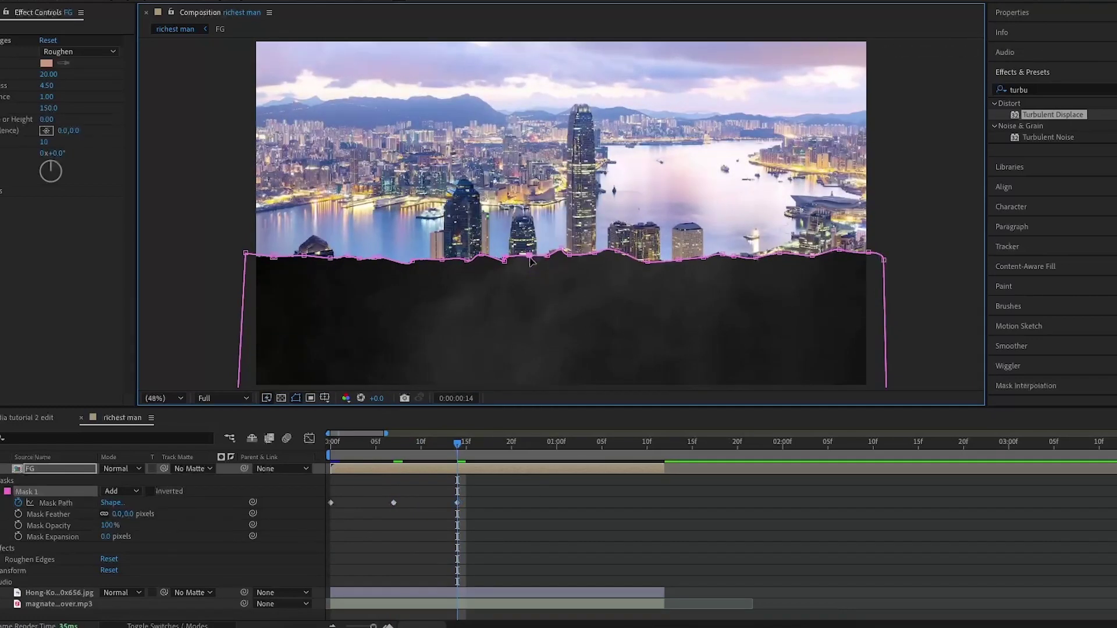
{"action": "left_click_drag", "start_coordinate": [614, 256], "coordinate": [681, 263]}
{"action": "left_click_drag", "start_coordinate": [594, 253], "coordinate": [591, 255]}
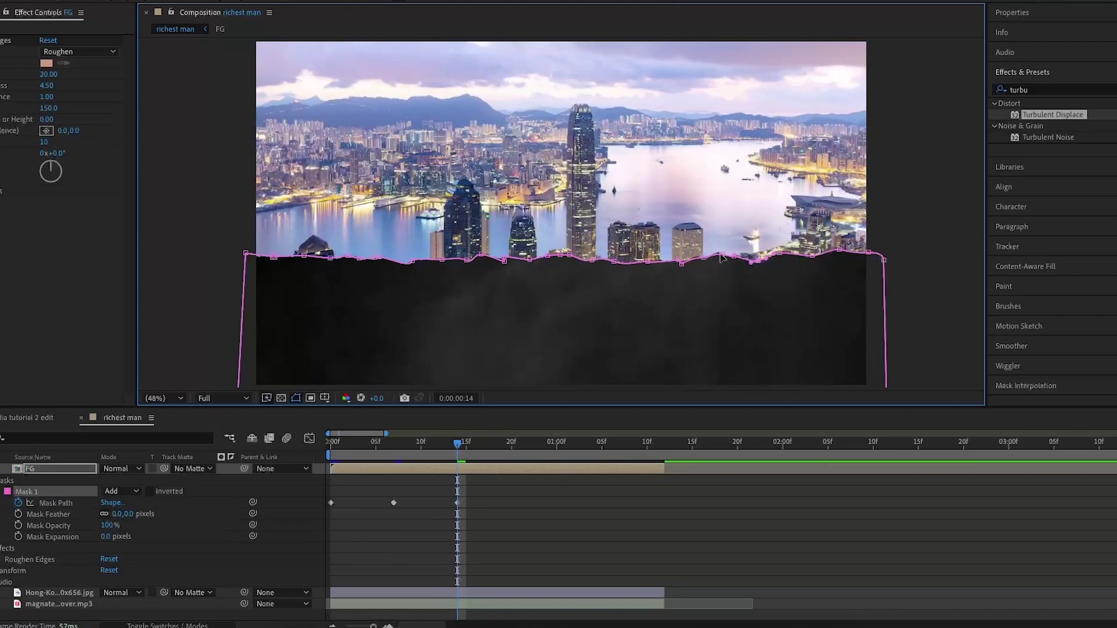
{"action": "left_click_drag", "start_coordinate": [720, 255], "coordinate": [722, 258]}
{"action": "left_click_drag", "start_coordinate": [779, 252], "coordinate": [786, 258]}
{"action": "left_click_drag", "start_coordinate": [839, 250], "coordinate": [840, 254]}
Add a mask path keyframe at 0:00:00:21 by lowering the wavy upper edge's points from end to end
{"action": "mouse_move", "coordinate": [457, 445]}
{"action": "left_mouse_down"}
{"action": "mouse_move", "coordinate": [384, 468]}
{"action": "mouse_move", "coordinate": [459, 463]}
{"action": "left_mouse_up"}
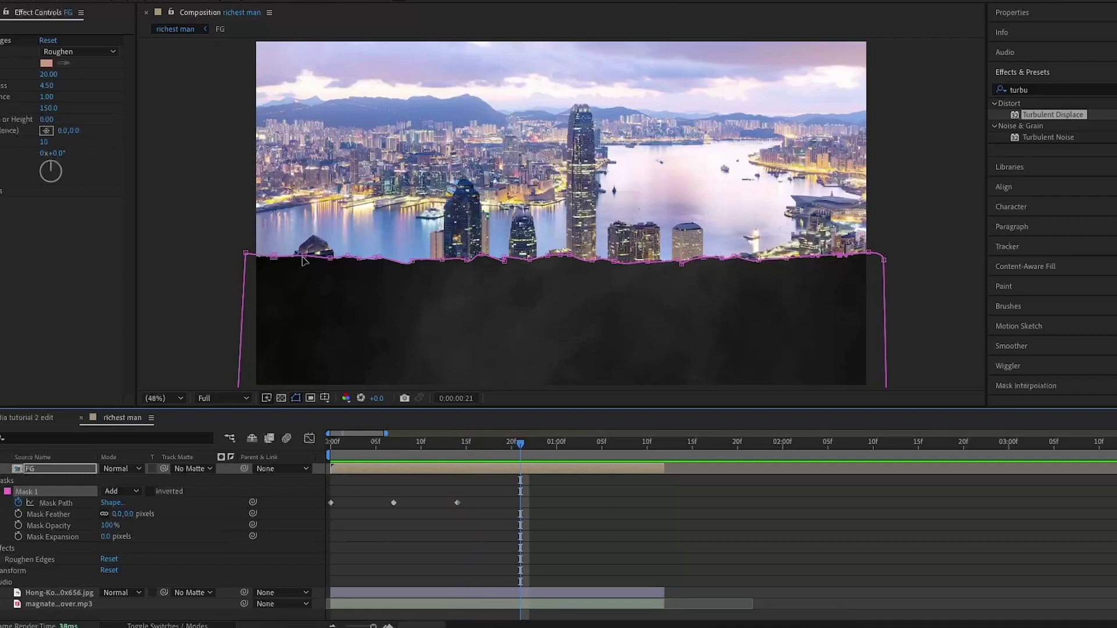
{"action": "left_click_drag", "start_coordinate": [303, 256], "coordinate": [245, 263]}
{"action": "mouse_move", "coordinate": [412, 261]}
{"action": "left_mouse_down"}
{"action": "mouse_move", "coordinate": [421, 265]}
{"action": "mouse_move", "coordinate": [392, 269]}
{"action": "left_mouse_up"}
{"action": "left_click_drag", "start_coordinate": [377, 257], "coordinate": [347, 263]}
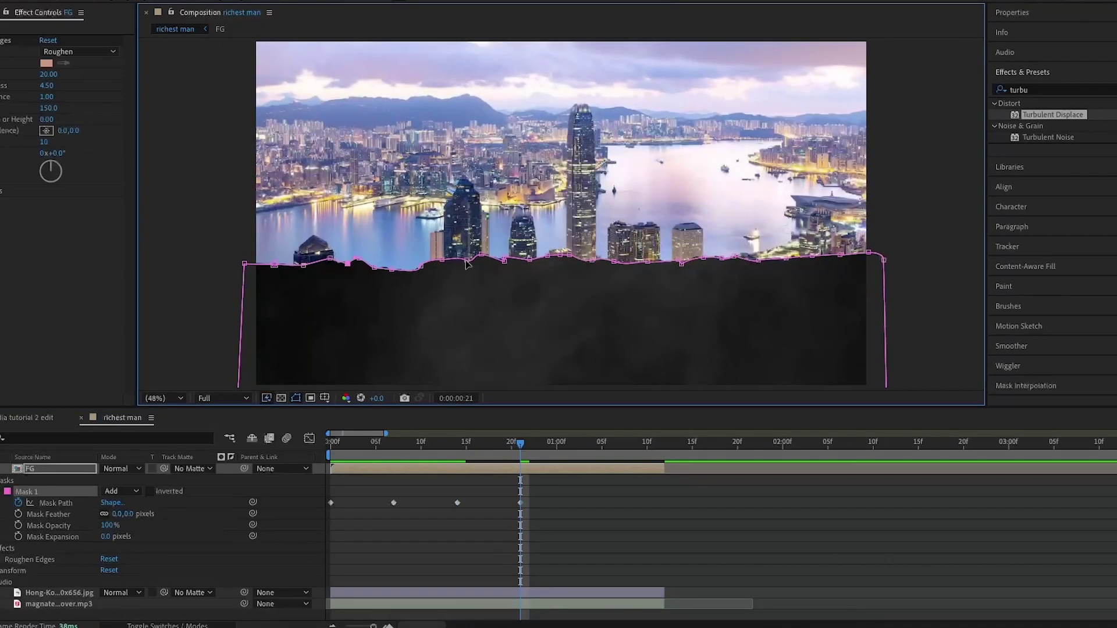
{"action": "left_click_drag", "start_coordinate": [548, 255], "coordinate": [547, 261]}
{"action": "left_click_drag", "start_coordinate": [592, 260], "coordinate": [592, 267]}
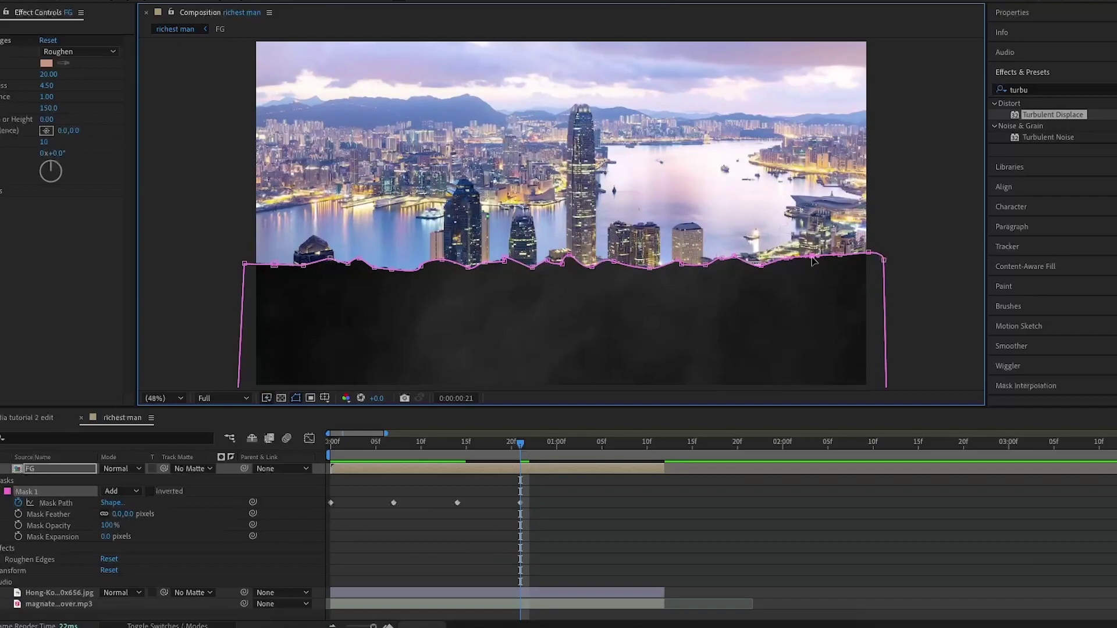
{"action": "left_click_drag", "start_coordinate": [812, 256], "coordinate": [817, 262]}
{"action": "left_click_drag", "start_coordinate": [868, 252], "coordinate": [868, 260]}
Add a mask path keyframe at 0:00:01:03 by moving the upper-edge points further down into a new uneven outline
{"action": "key", "text": "space"}
{"action": "left_click", "coordinate": [583, 444]}
{"action": "left_click_drag", "start_coordinate": [303, 265], "coordinate": [304, 271]}
{"action": "left_click_drag", "start_coordinate": [421, 267], "coordinate": [423, 277]}
{"action": "left_click_drag", "start_coordinate": [442, 259], "coordinate": [498, 270]}
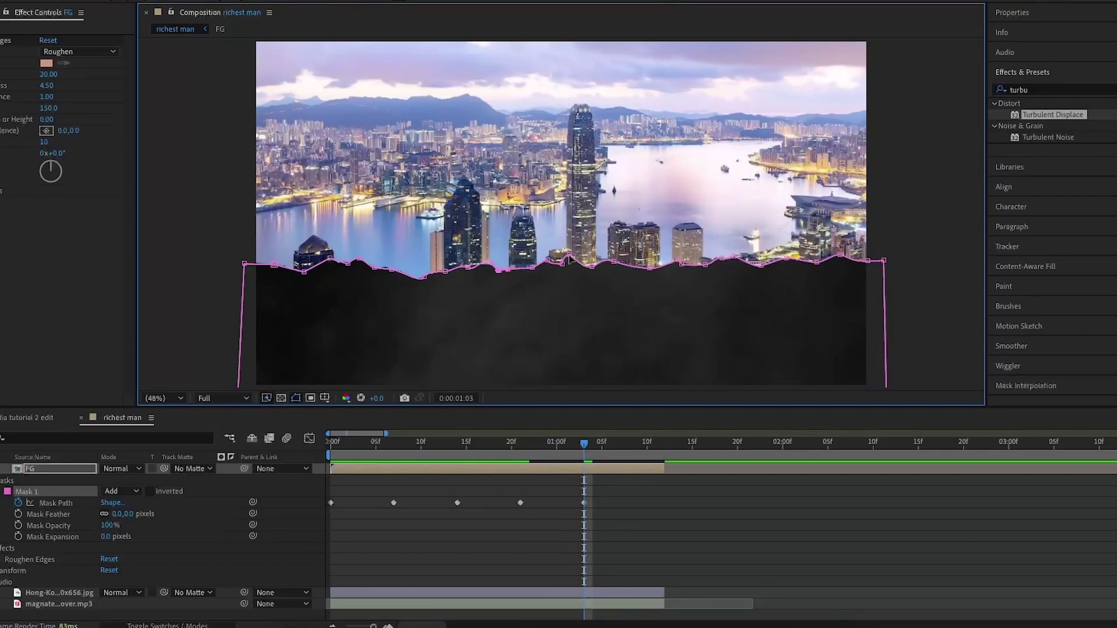
{"action": "left_click_drag", "start_coordinate": [569, 255], "coordinate": [574, 269]}
{"action": "left_click_drag", "start_coordinate": [613, 261], "coordinate": [613, 270]}
{"action": "left_click_drag", "start_coordinate": [676, 261], "coordinate": [675, 271]}
{"action": "left_click_drag", "start_coordinate": [722, 258], "coordinate": [723, 261]}
{"action": "left_click_drag", "start_coordinate": [484, 264], "coordinate": [483, 275]}
{"action": "left_click_drag", "start_coordinate": [467, 267], "coordinate": [464, 276]}
{"action": "left_click_drag", "start_coordinate": [445, 271], "coordinate": [445, 278]}
{"action": "left_click_drag", "start_coordinate": [359, 260], "coordinate": [360, 269]}
{"action": "left_click_drag", "start_coordinate": [348, 263], "coordinate": [344, 271]}
{"action": "left_click_drag", "start_coordinate": [330, 258], "coordinate": [326, 270]}
{"action": "left_click_drag", "start_coordinate": [303, 272], "coordinate": [303, 275]}
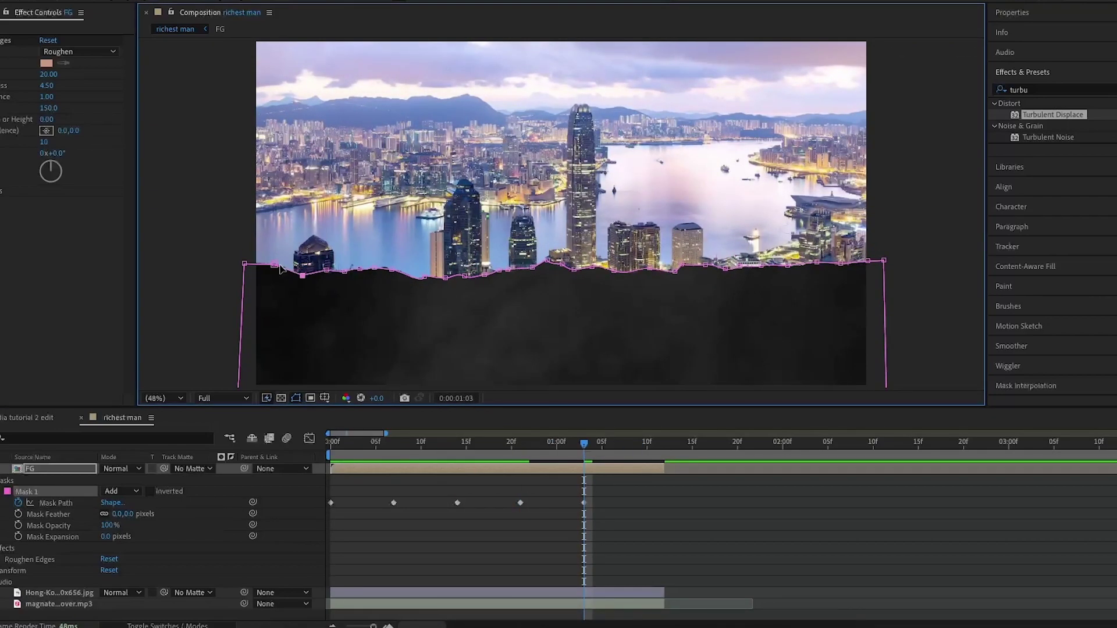
Add a mask path keyframe at 0:00:01:10 with the upper edge lowered again, and preview the animation from the start
{"action": "left_click_drag", "start_coordinate": [583, 442], "coordinate": [646, 441]}
{"action": "left_click_drag", "start_coordinate": [383, 274], "coordinate": [384, 285]}
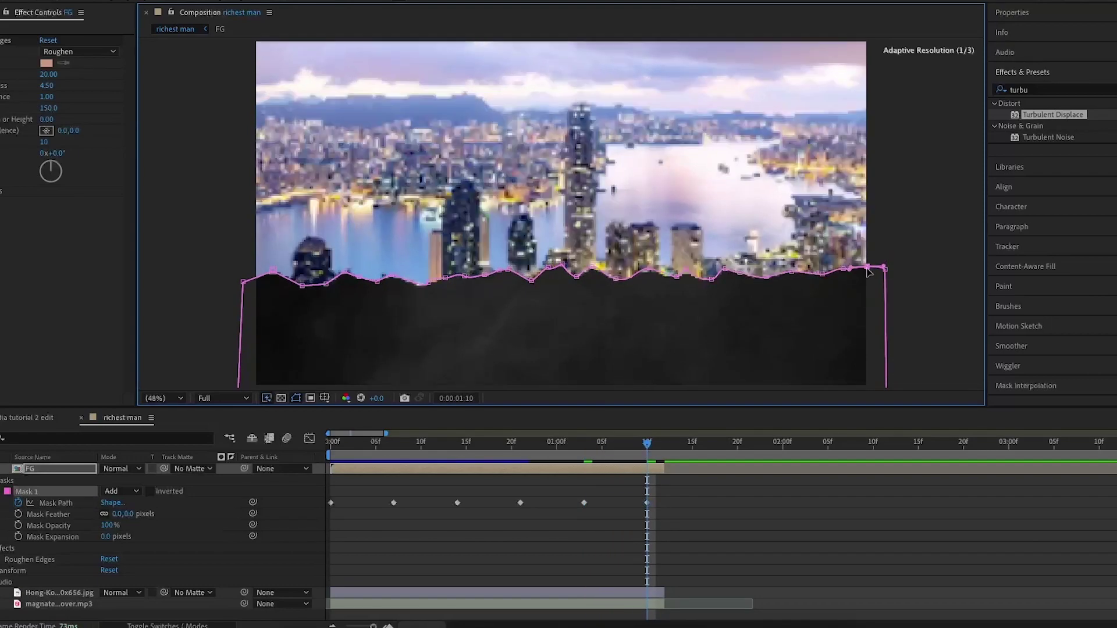
{"action": "left_click", "coordinate": [325, 454]}
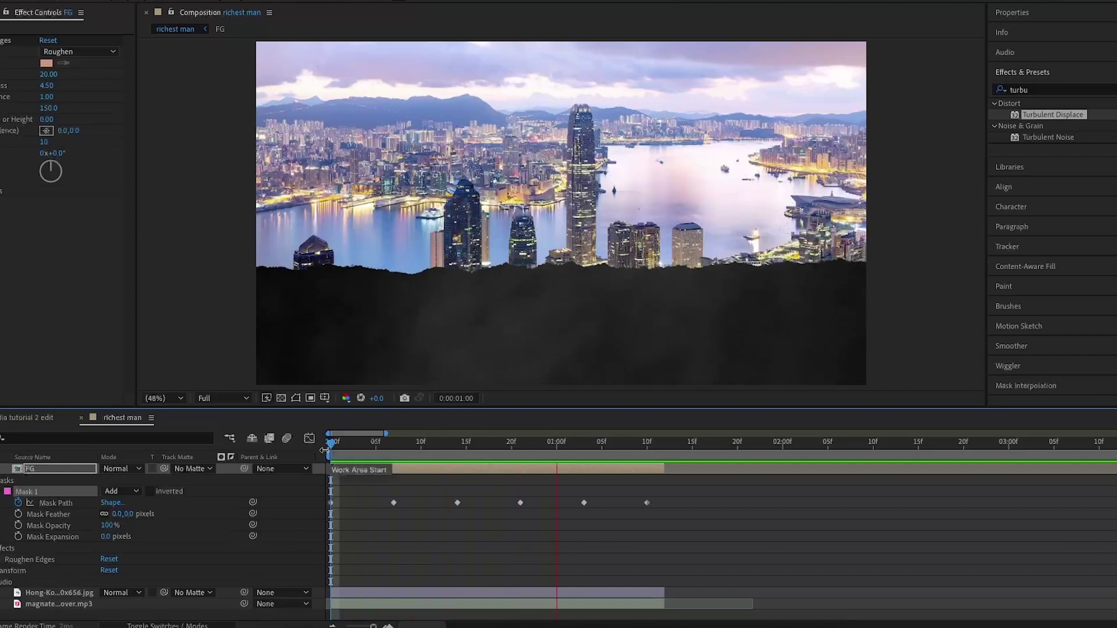
{"action": "key", "text": "space"}
{"action": "key", "text": "space"}
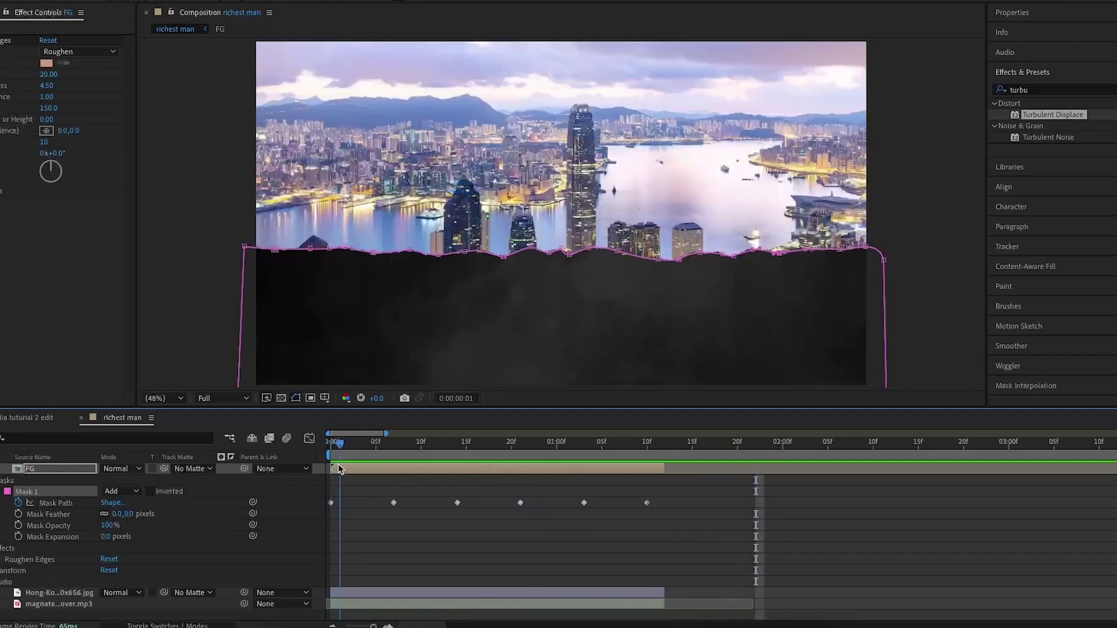
{"action": "key", "text": "space"}
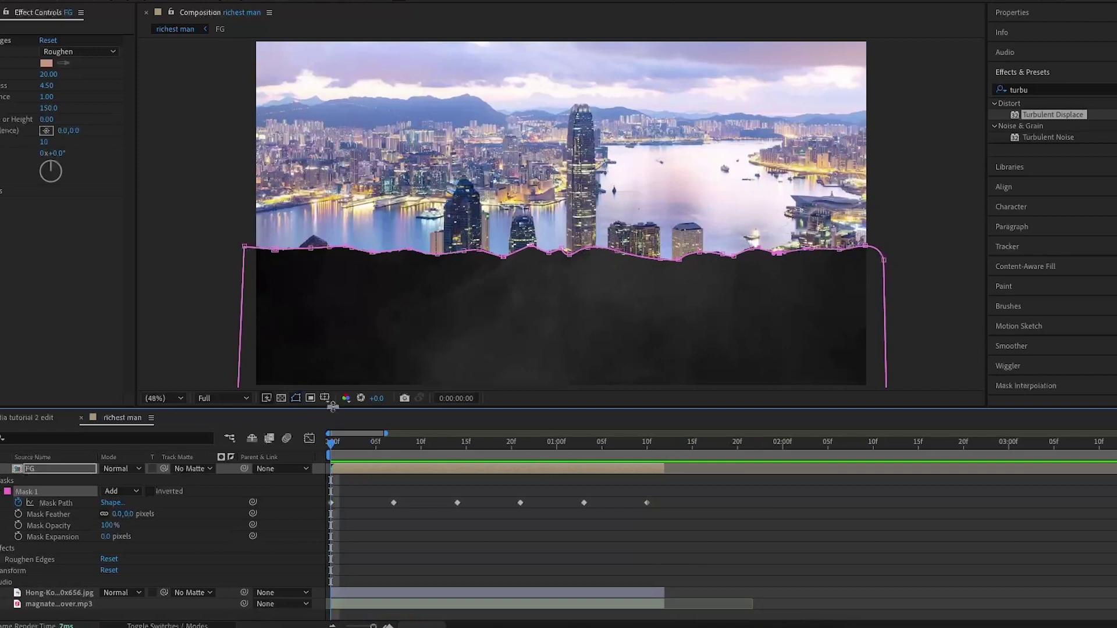
{"action": "key", "text": "space"}
Refine the mask's upper-edge points at the 0:00:00:07, 0:00:00:14, 0:00:00:21 and 0:00:01:03 keyframes for a more irregular descent
{"action": "left_click_drag", "start_coordinate": [330, 259], "coordinate": [276, 256]}
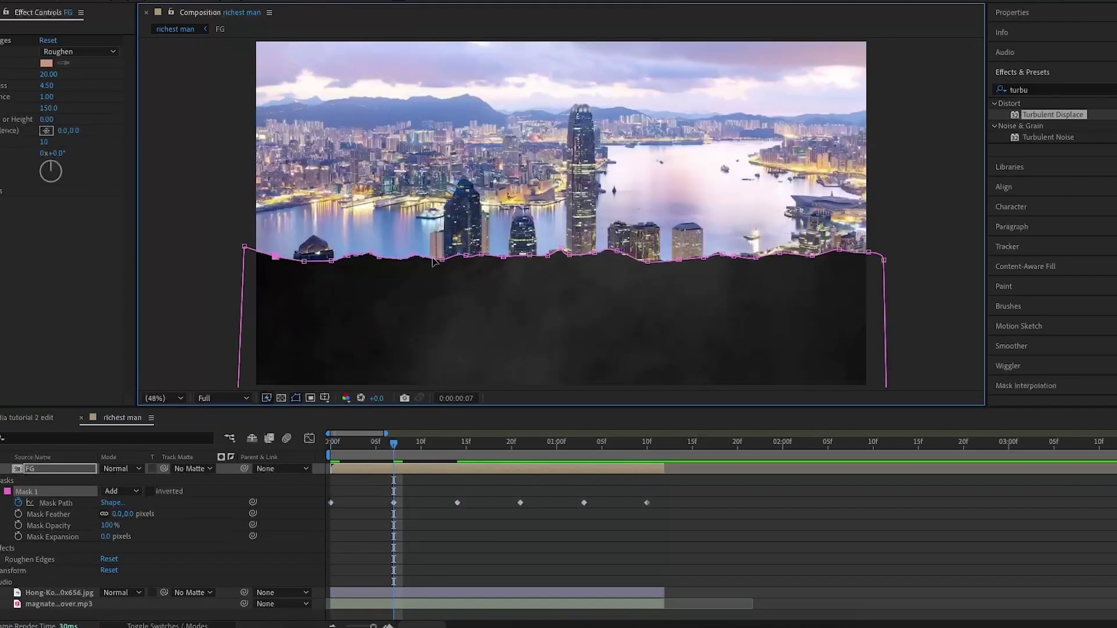
{"action": "left_click_drag", "start_coordinate": [441, 262], "coordinate": [559, 261]}
{"action": "key", "text": "space"}
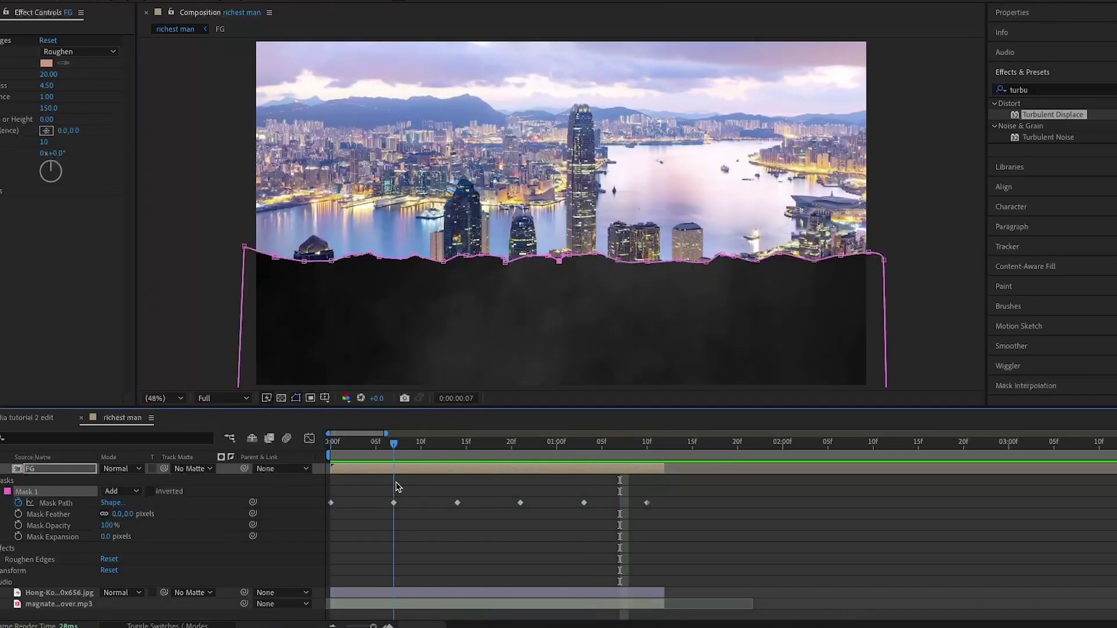
{"action": "key", "text": "k"}
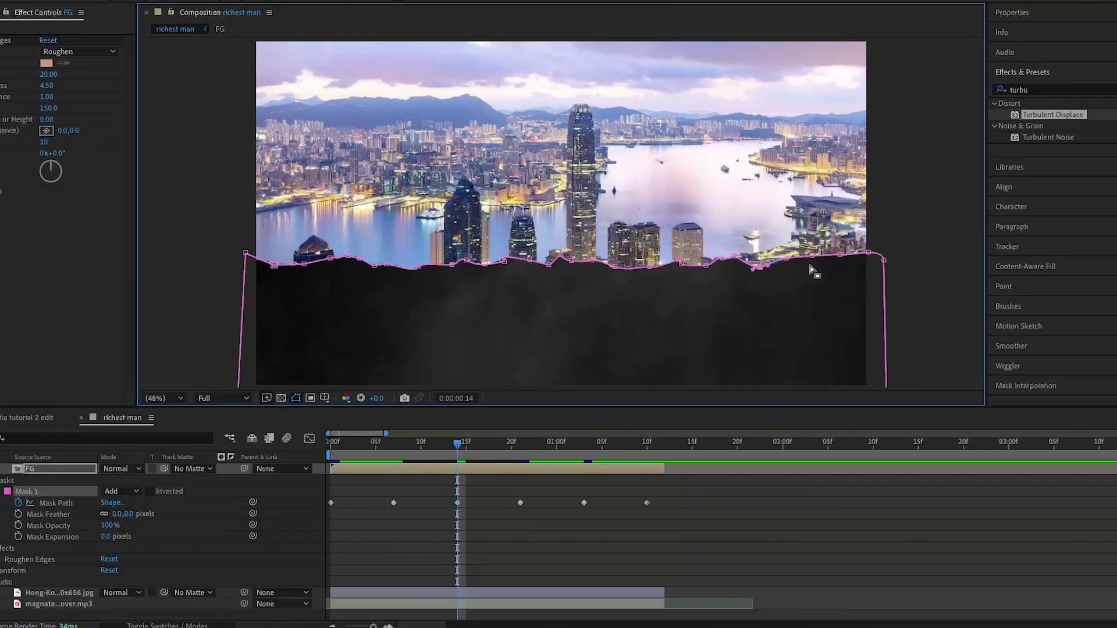
{"action": "key", "text": "k"}
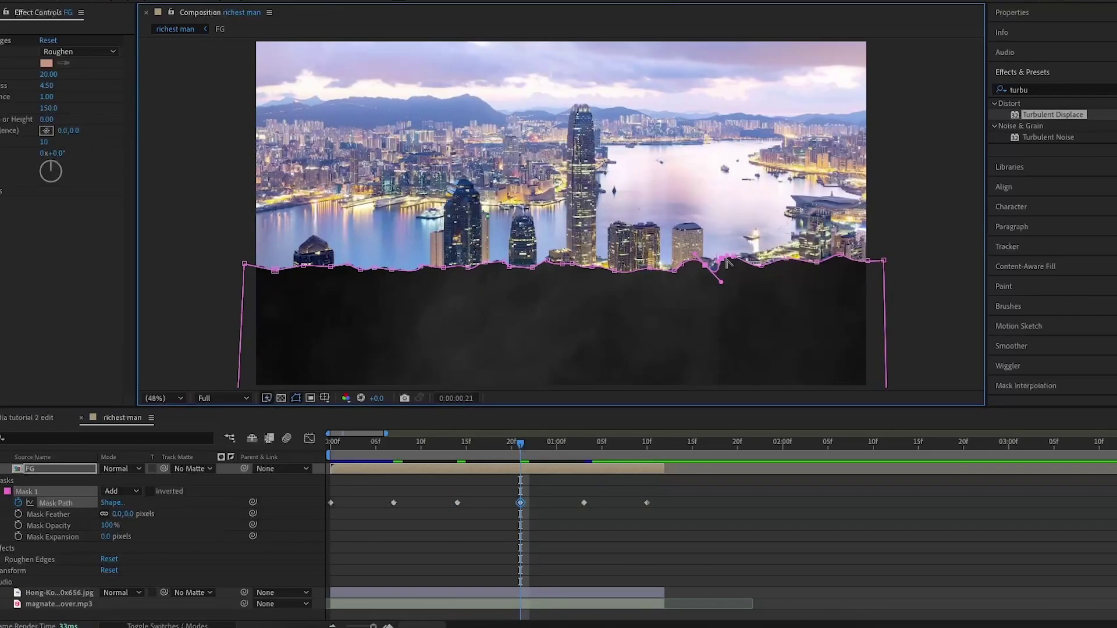
{"action": "key", "text": "k"}
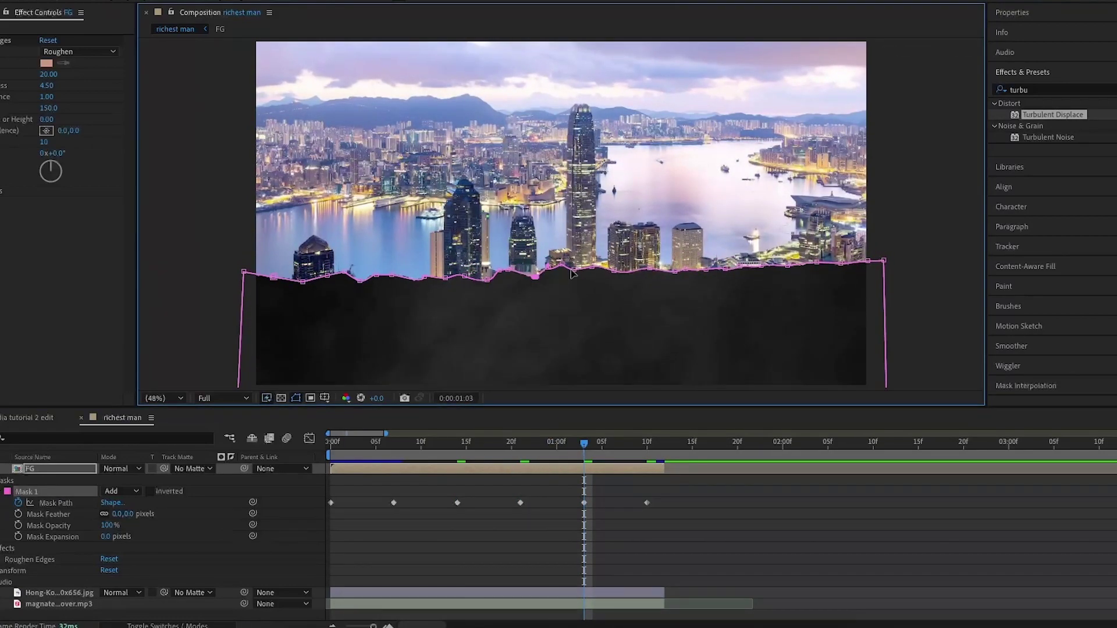
Lower the mask's upper-edge points at the 0:00:01:10 keyframe and play back the animation
{"action": "key", "text": "k"}
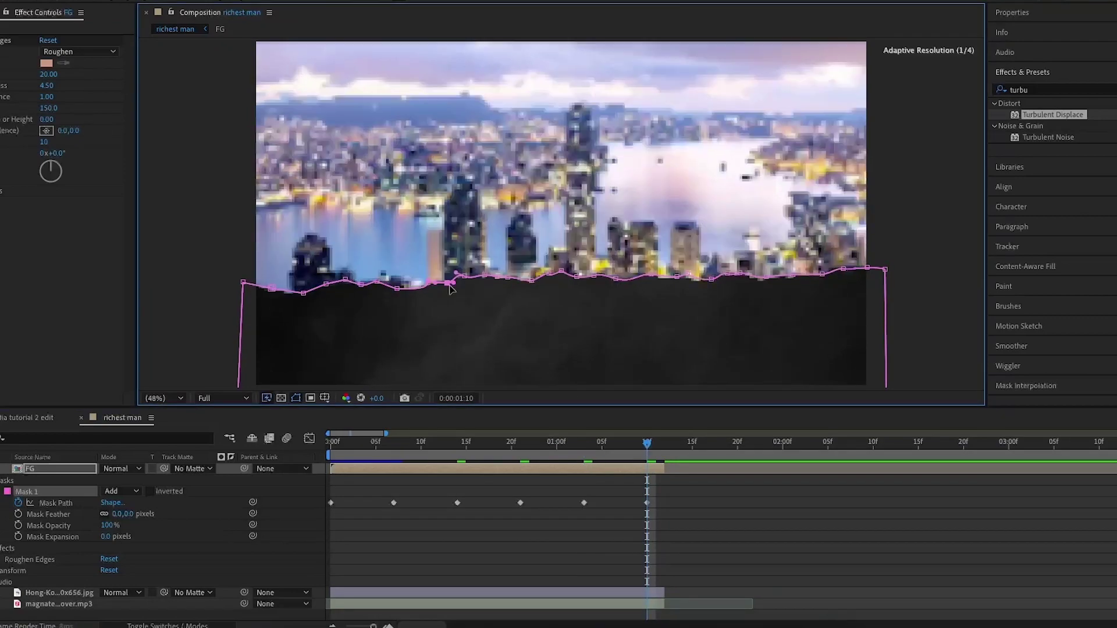
{"action": "left_click_drag", "start_coordinate": [740, 273], "coordinate": [769, 287]}
{"action": "left_click_drag", "start_coordinate": [792, 274], "coordinate": [796, 282]}
{"action": "left_click_drag", "start_coordinate": [843, 269], "coordinate": [847, 279]}
{"action": "left_click_drag", "start_coordinate": [867, 267], "coordinate": [869, 279]}
{"action": "left_click_drag", "start_coordinate": [647, 443], "coordinate": [369, 444]}
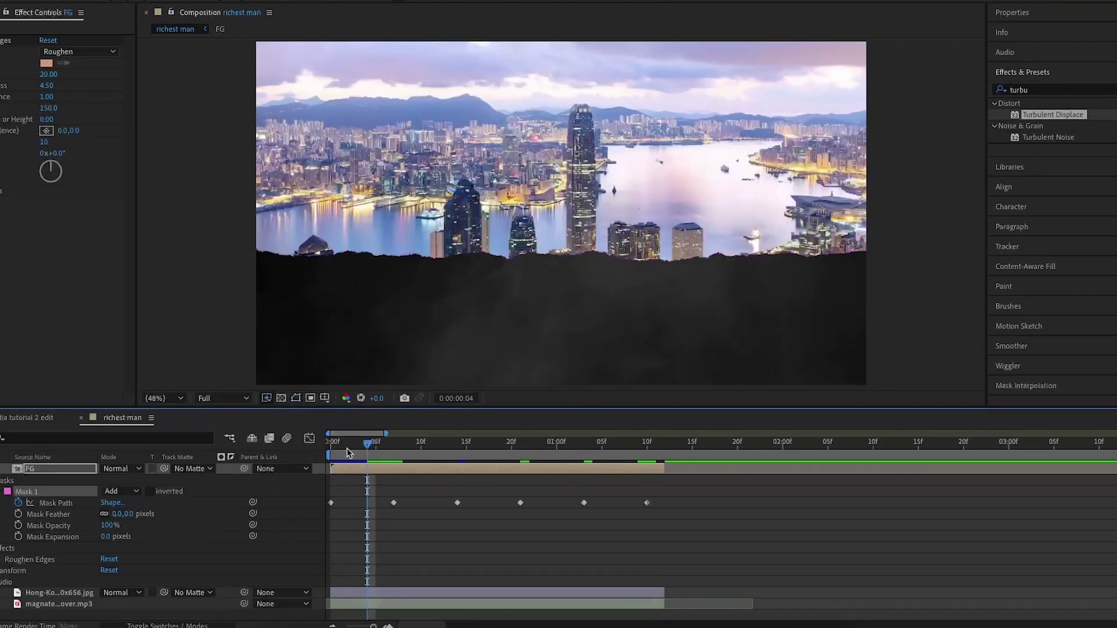
{"action": "key", "text": "space"}
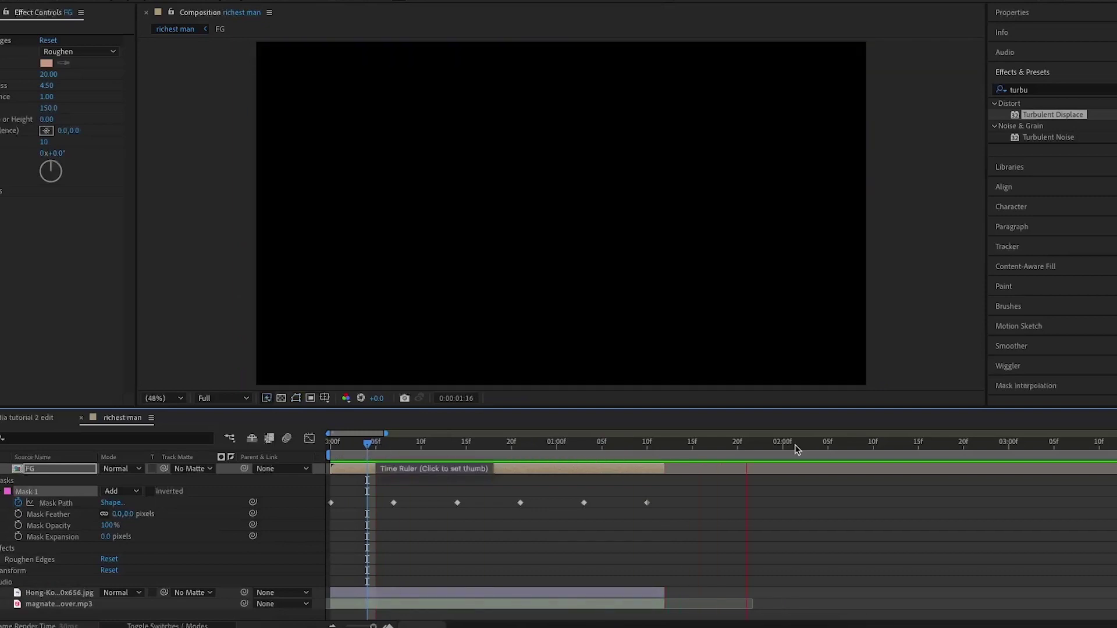
Apply the Turbulent Displace effect to the FG layer at the first frame
{"action": "key", "text": "Home"}
{"action": "left_click_drag", "start_coordinate": [1023, 116], "coordinate": [655, 312]}
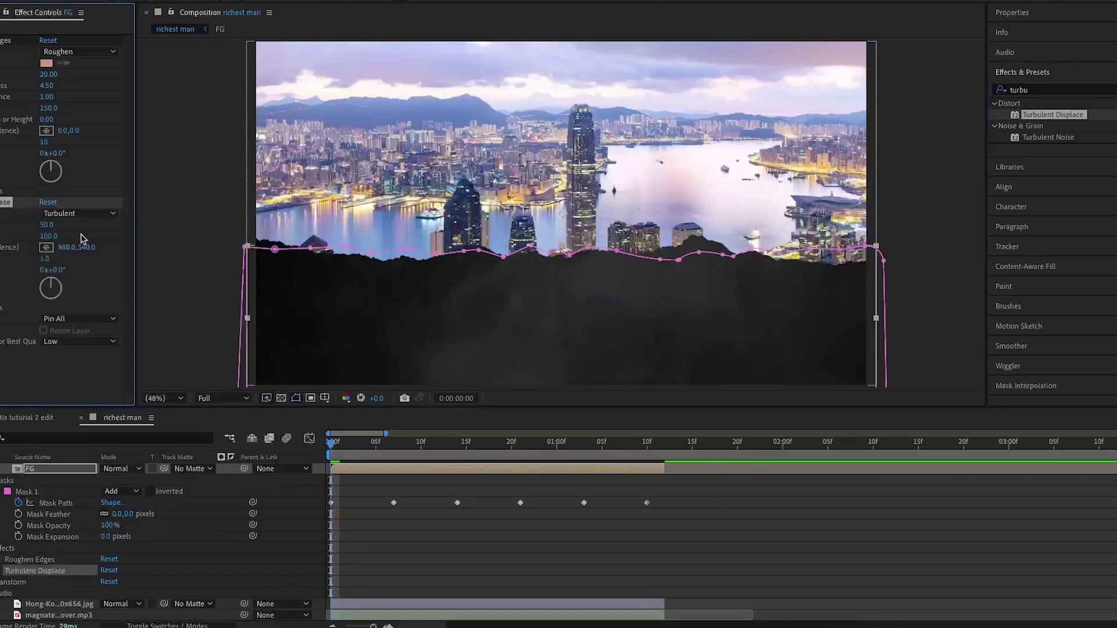
Set the Turbulent Displace size on the FG layer to 5
{"action": "left_click", "coordinate": [65, 341]}
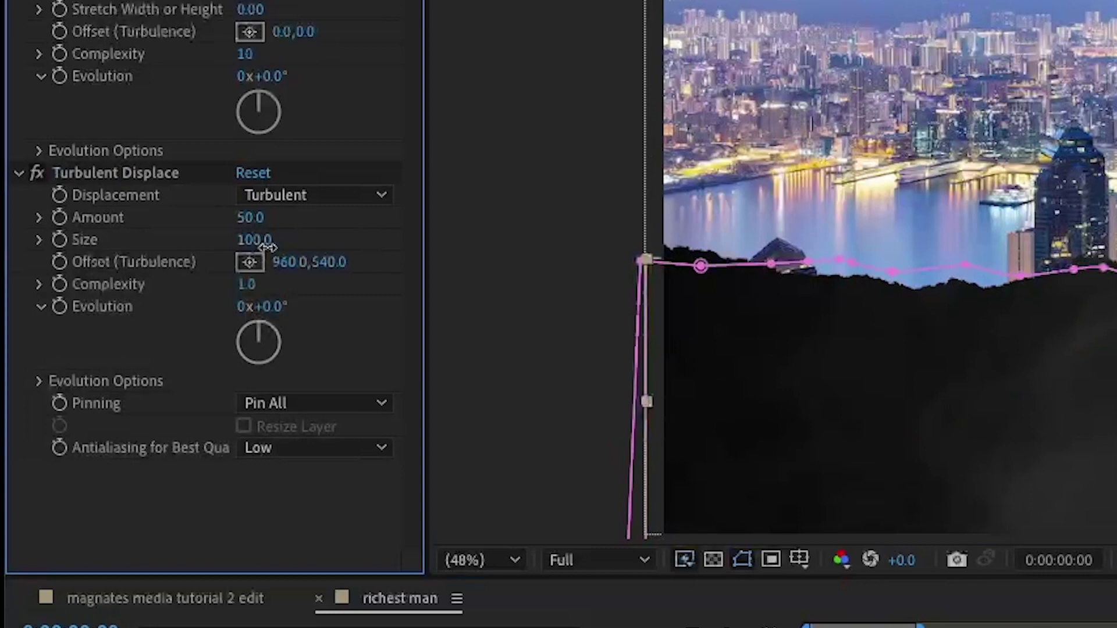
{"action": "left_click", "coordinate": [48, 236]}
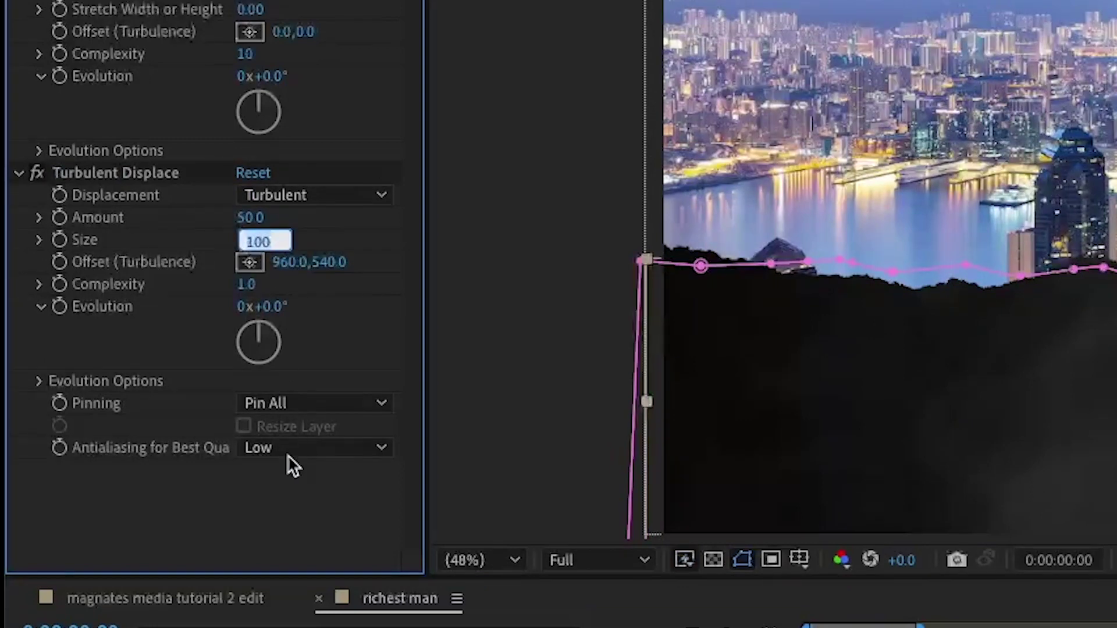
{"action": "type", "text": "5"}
{"action": "key", "text": "Return"}
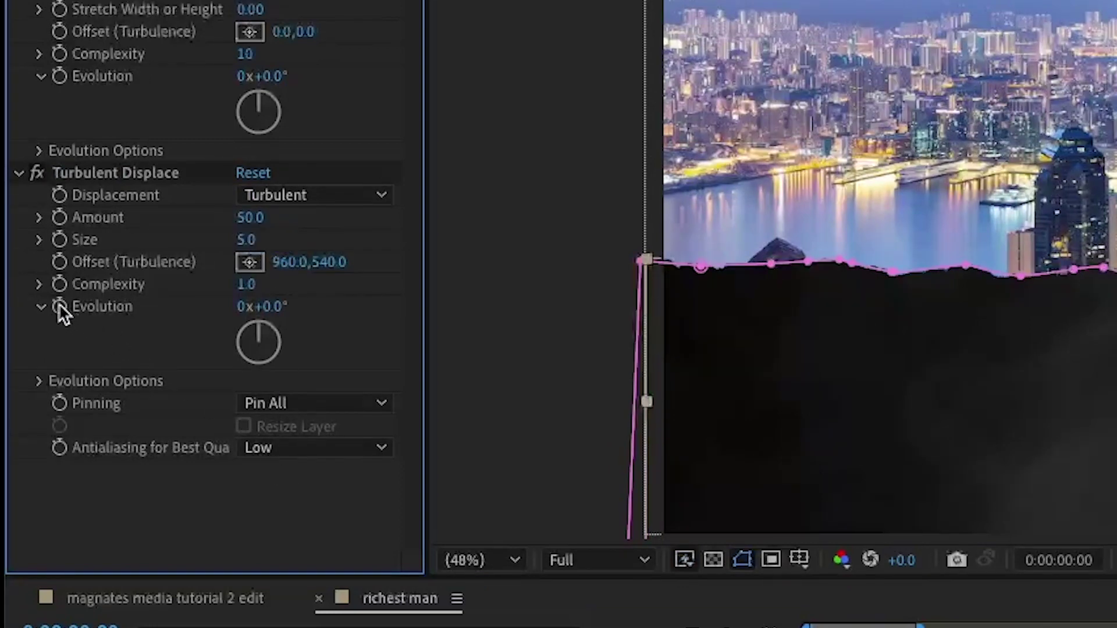
Add the expression random(1,3) to Turbulent Displace's Random Seed and preview the result
{"action": "left_click", "coordinate": [39, 284]}
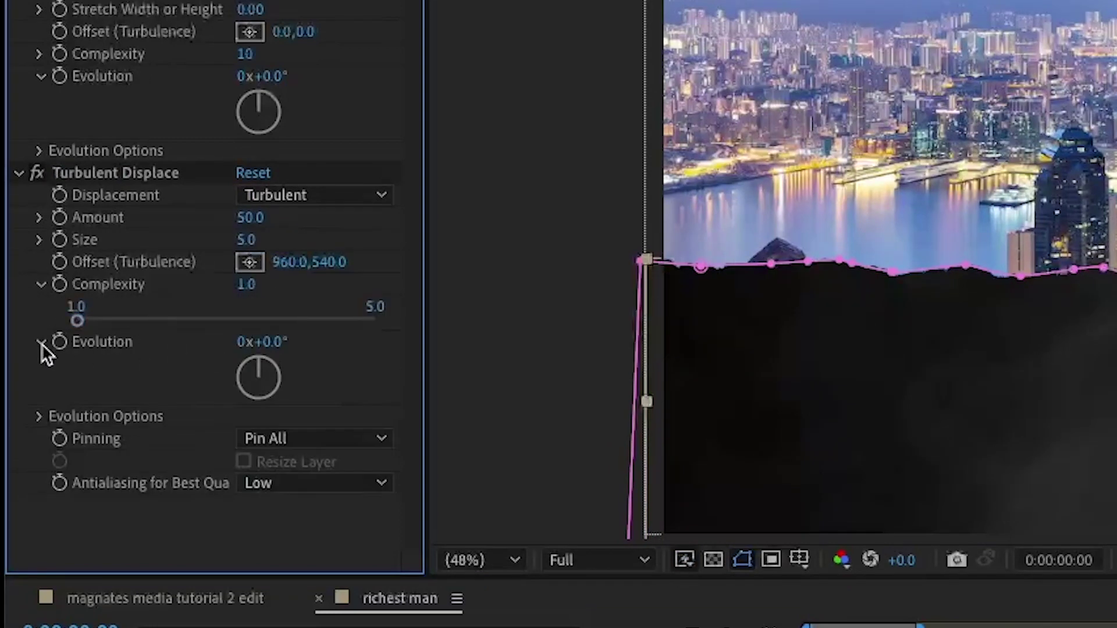
{"action": "left_click", "coordinate": [39, 417]}
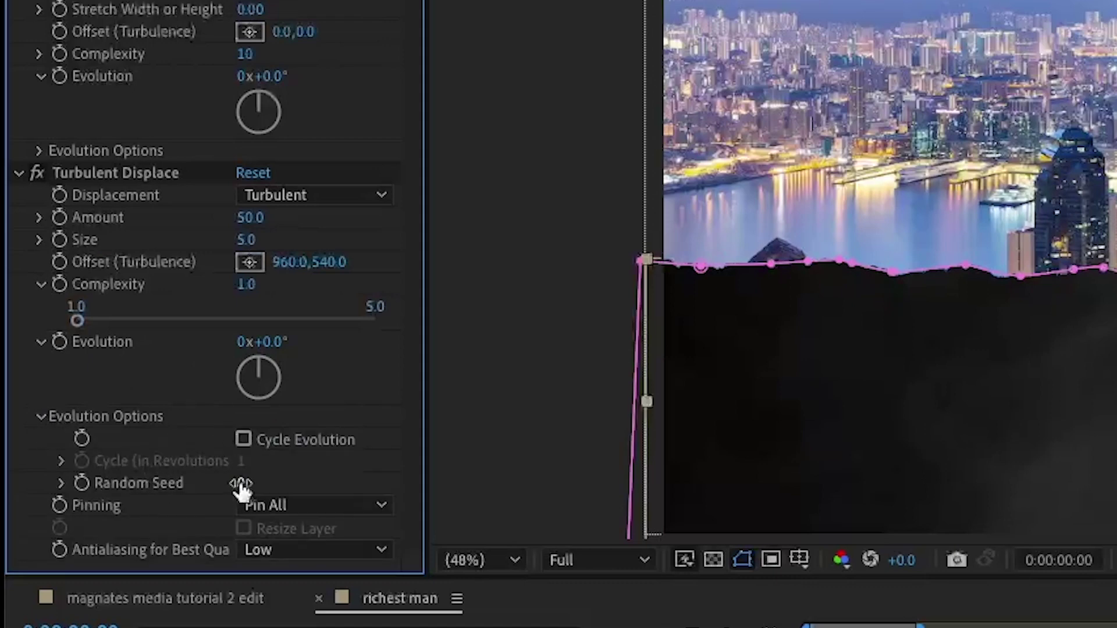
{"action": "left_click", "coordinate": [78, 478], "text": "alt"}
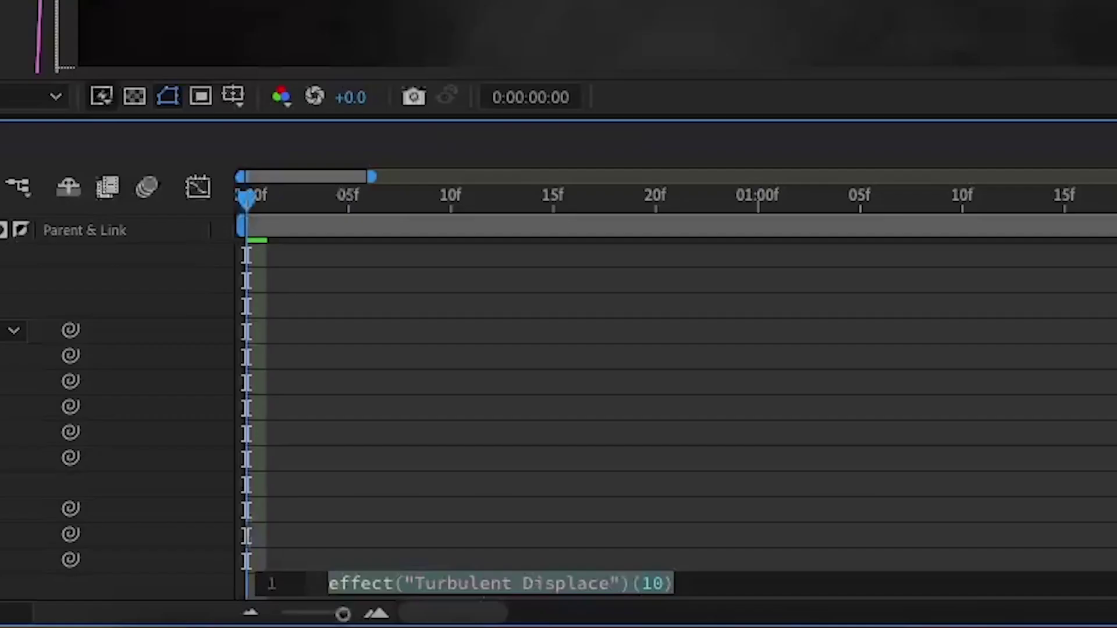
{"action": "type", "text": "random"}
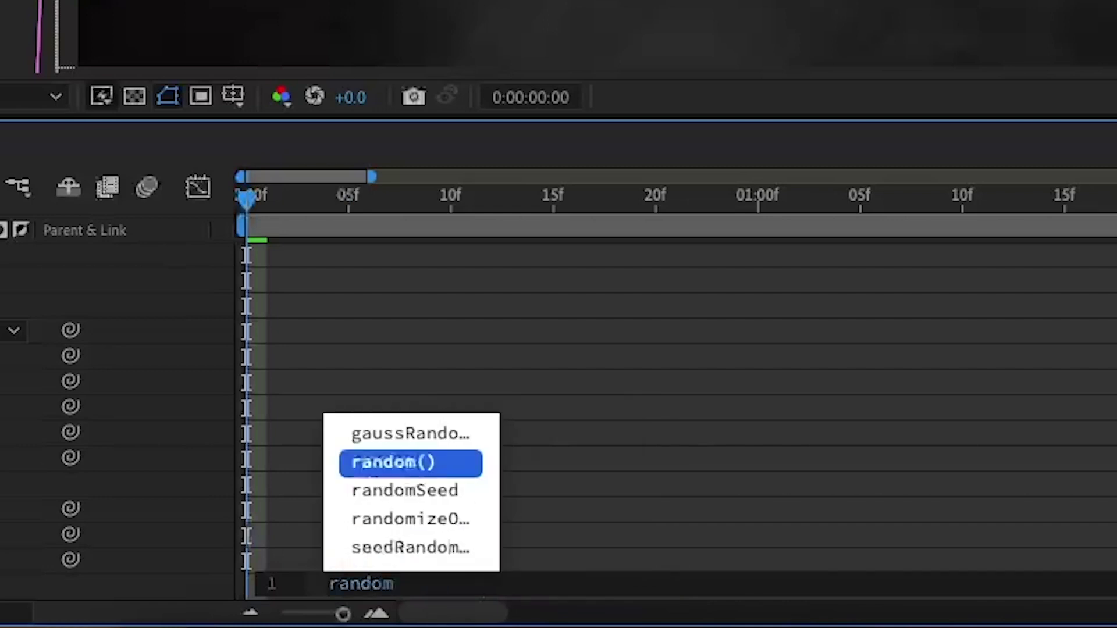
{"action": "key", "text": "Return"}
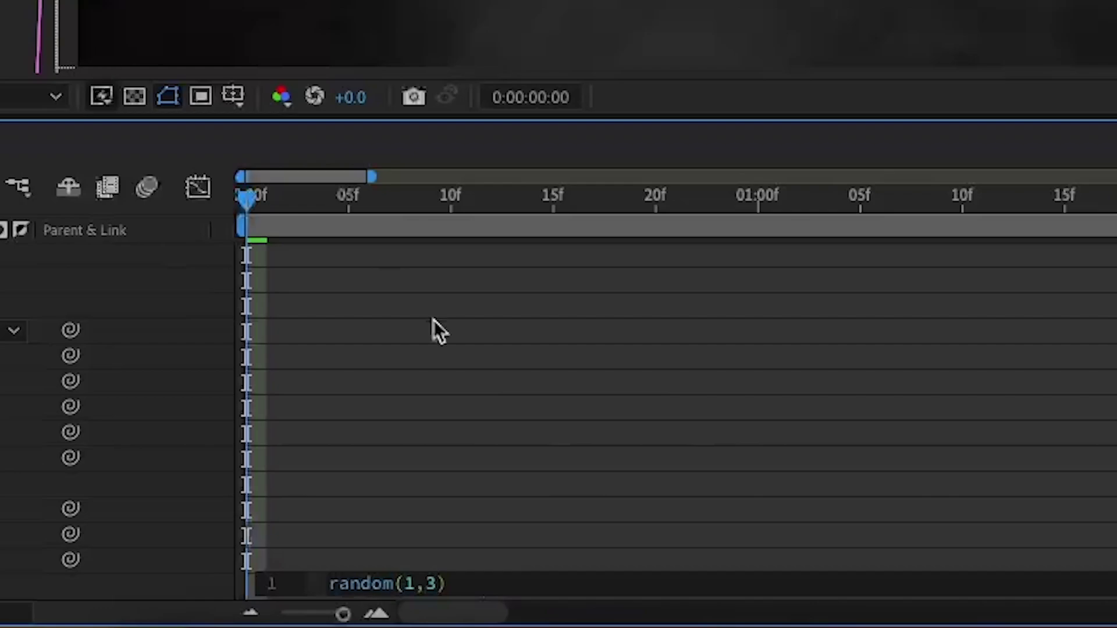
{"action": "key", "text": "space"}
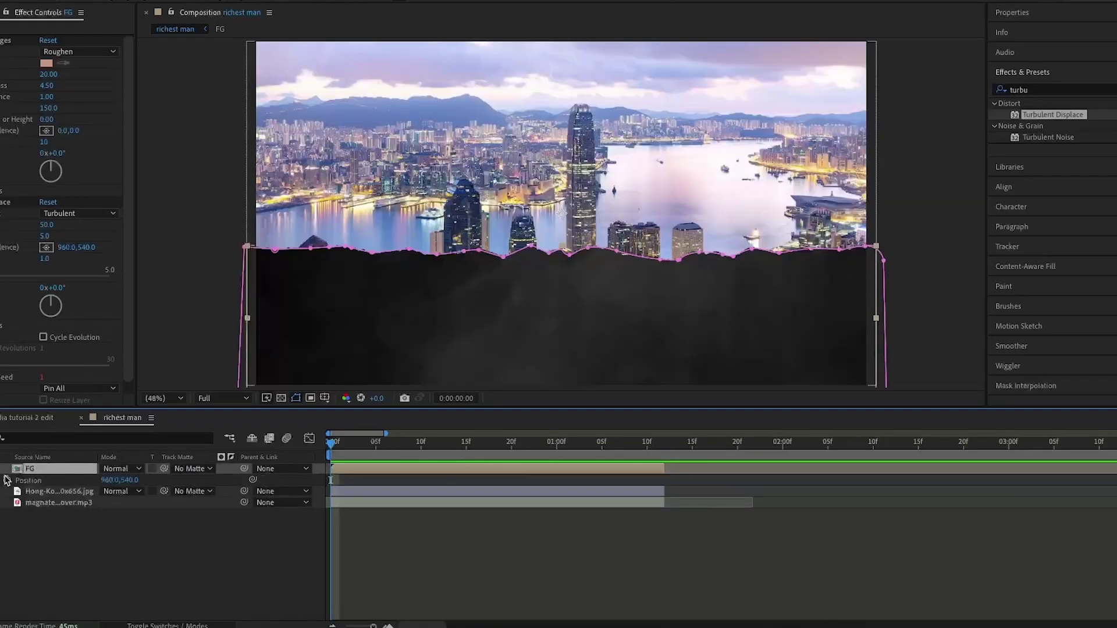
Keyframe the FG layer's Position at the first frame and lower it to 960, 687 at 0:00:01:11, previewing the movement
{"action": "left_click", "coordinate": [7, 480]}
{"action": "key", "text": "space"}
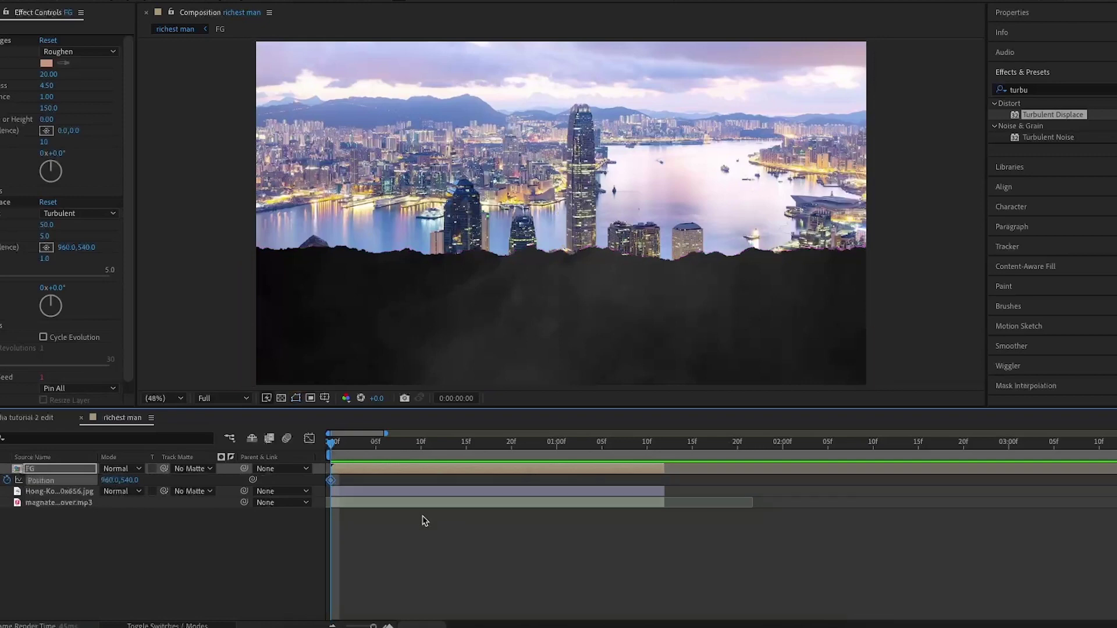
{"action": "key", "text": "space"}
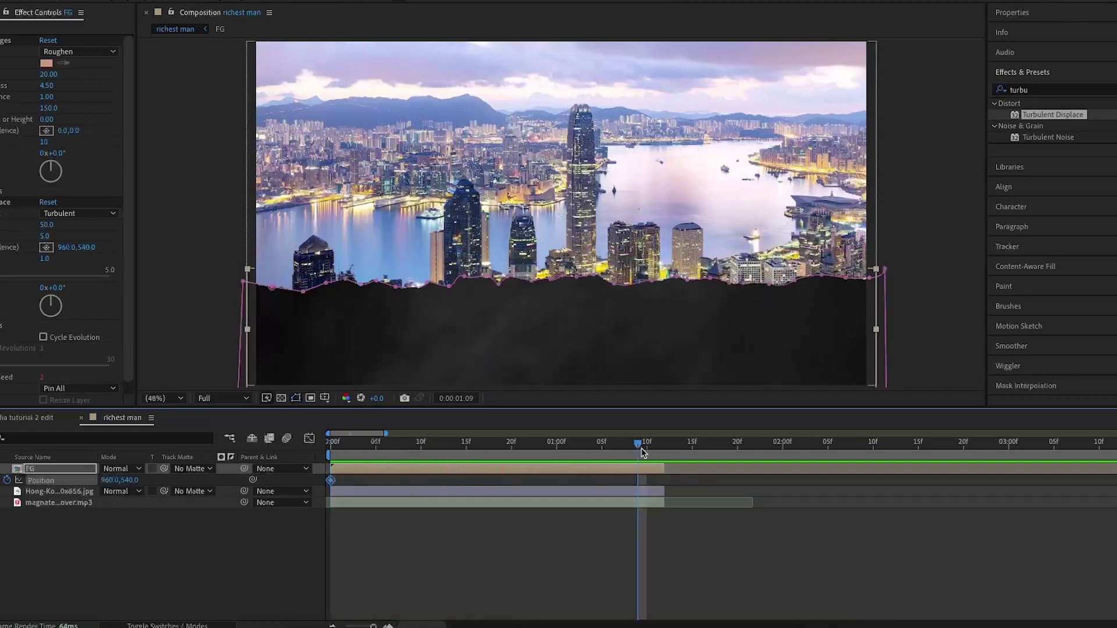
{"action": "left_click_drag", "start_coordinate": [639, 450], "coordinate": [656, 451]}
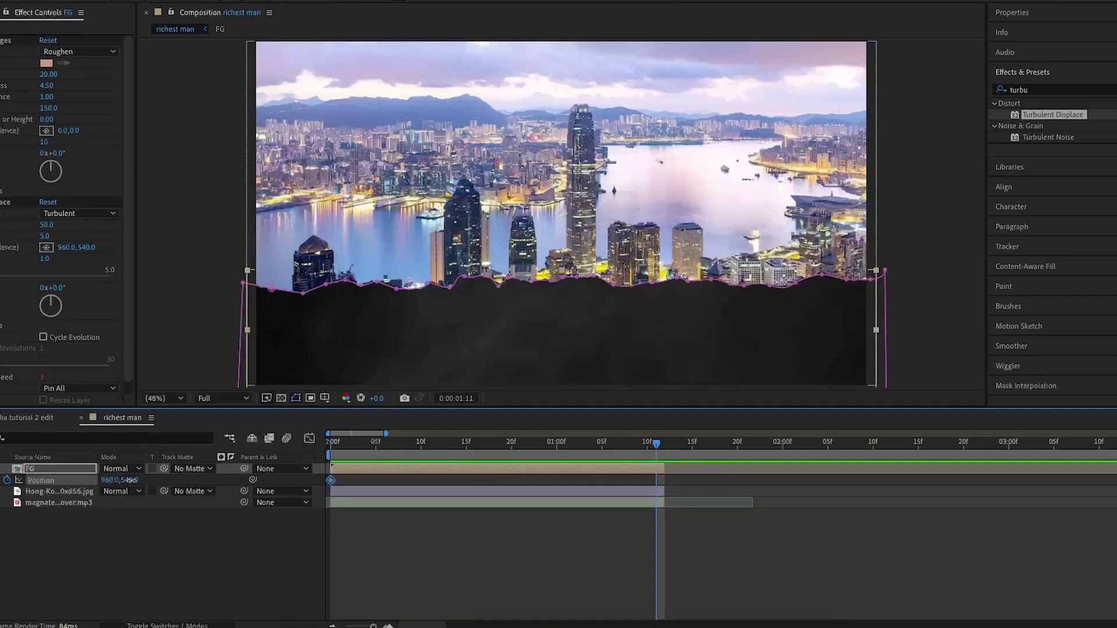
{"action": "left_click_drag", "start_coordinate": [129, 480], "coordinate": [208, 484]}
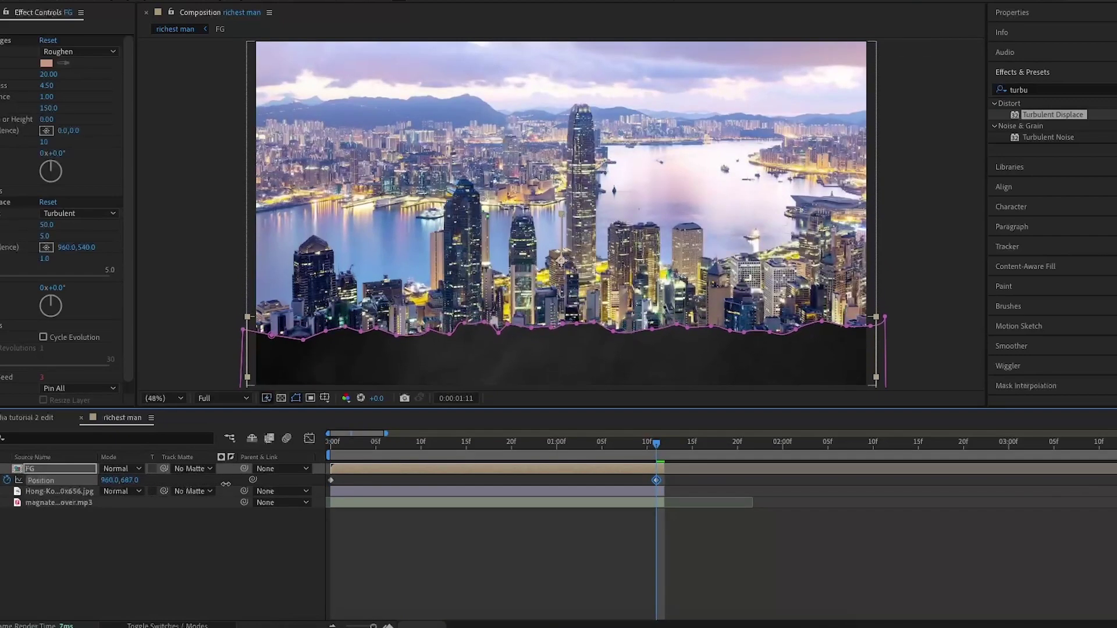
{"action": "key", "text": "space"}
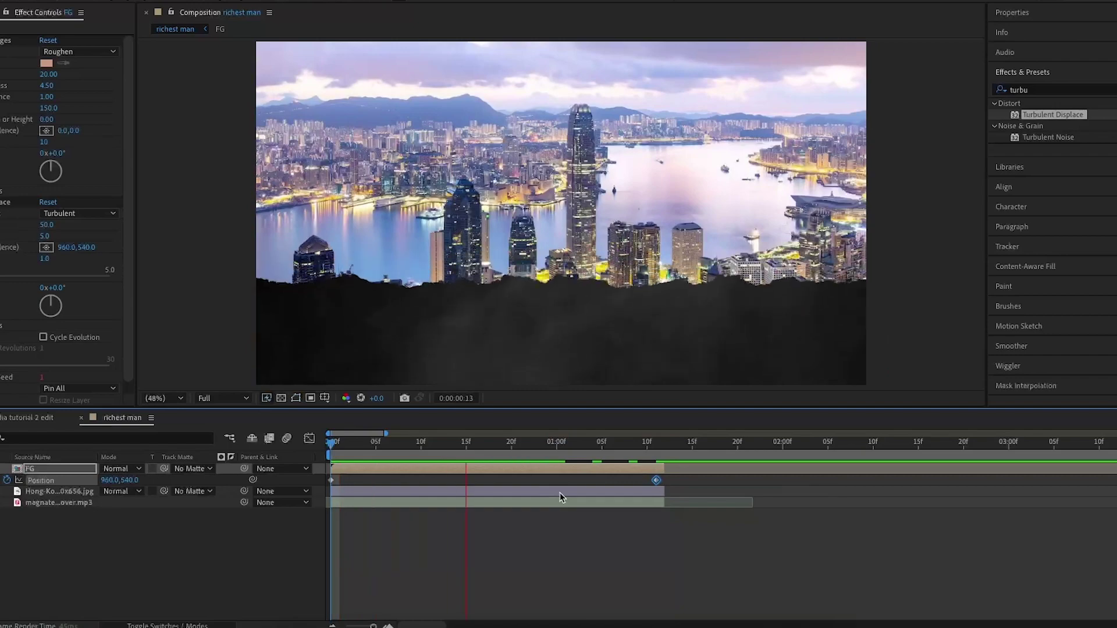
{"action": "key", "text": "space"}
Duplicate the FG layer and rotate the copy 180° so it covers the upper part of the frame
{"action": "left_click", "coordinate": [43, 474]}
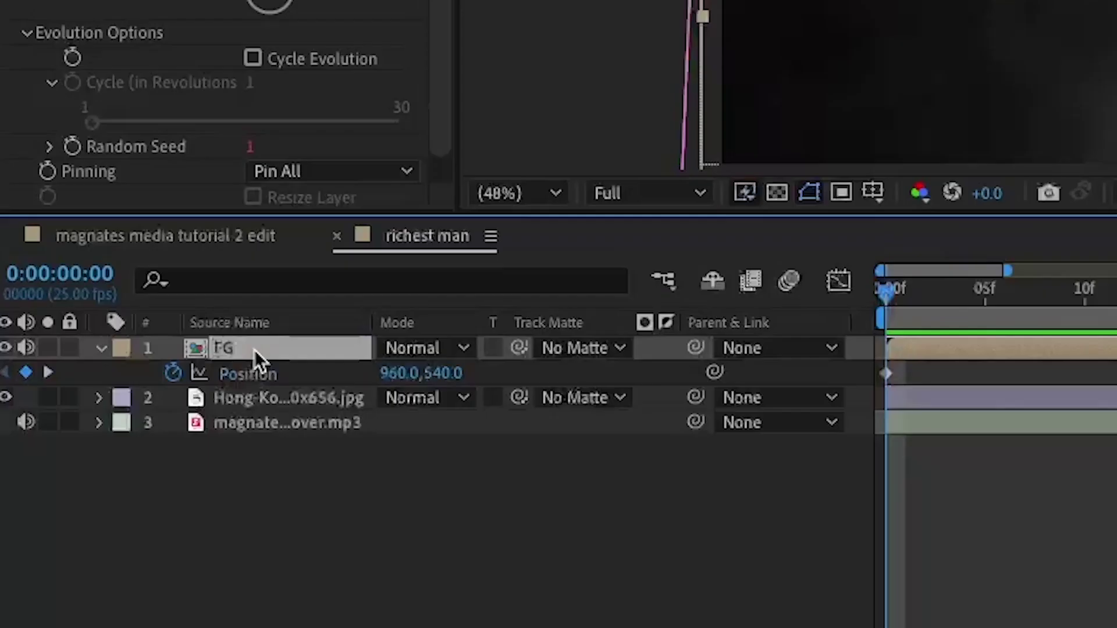
{"action": "key", "text": "ctrl+d"}
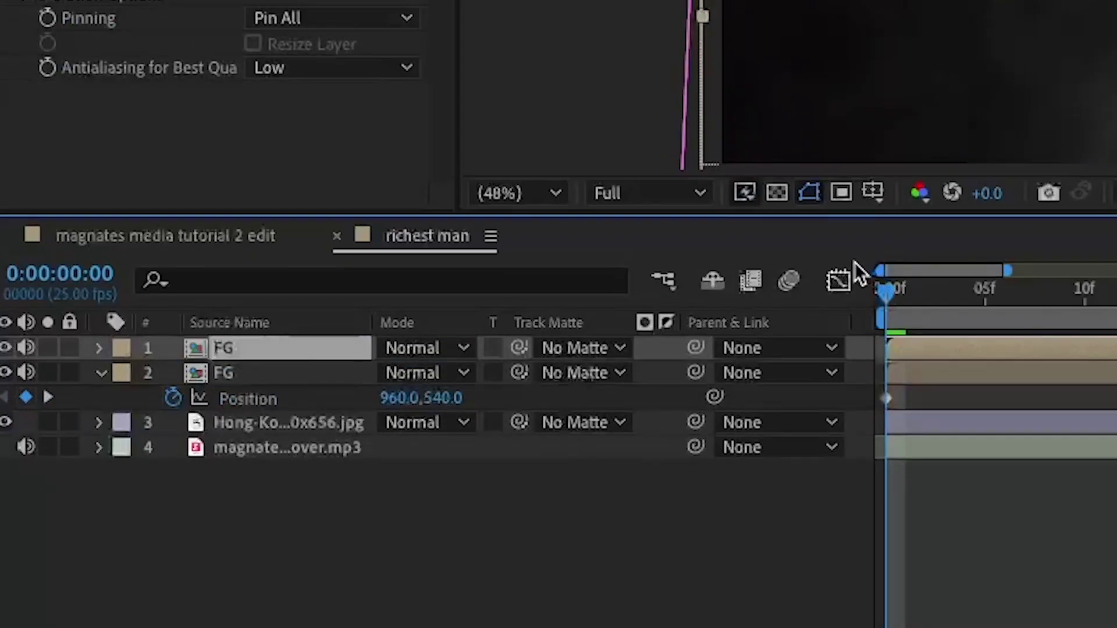
{"action": "key", "text": "r"}
{"action": "left_click_drag", "start_coordinate": [414, 373], "coordinate": [666, 353]}
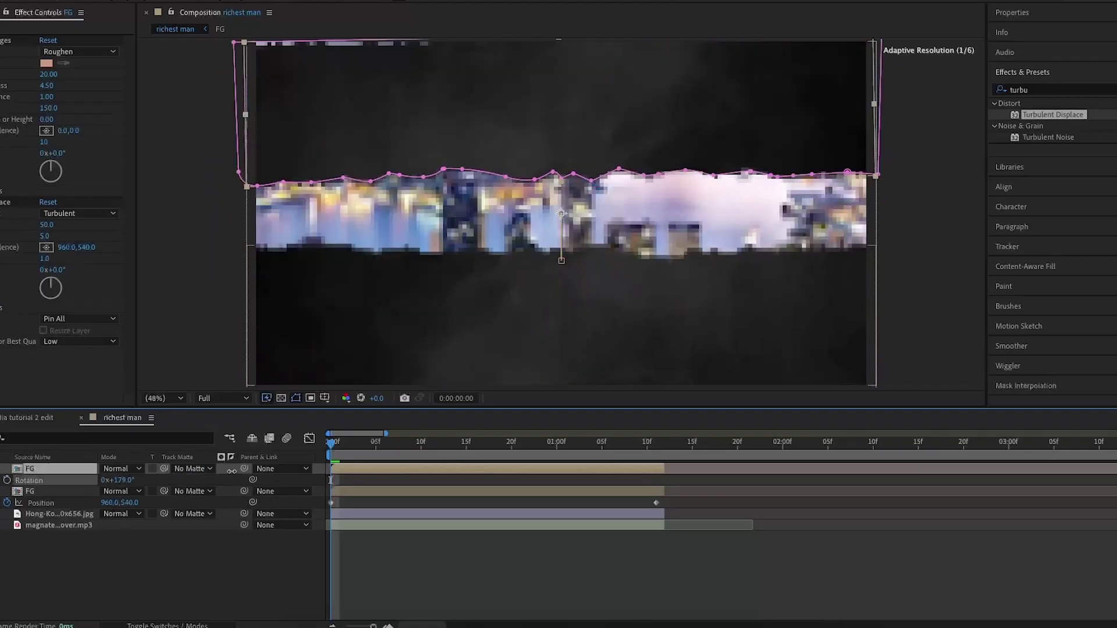
{"action": "left_click_drag", "start_coordinate": [231, 471], "coordinate": [231, 471]}
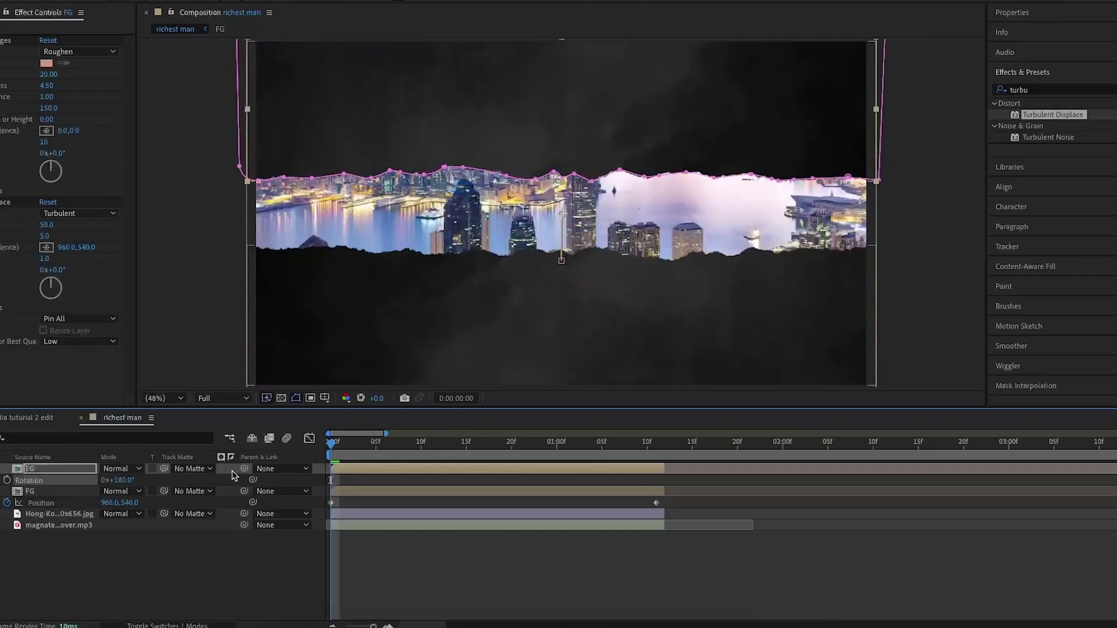
Set the rotated FG copy's Position keyframe at 0:00:01:11 to 960, 431
{"action": "left_click", "coordinate": [53, 471]}
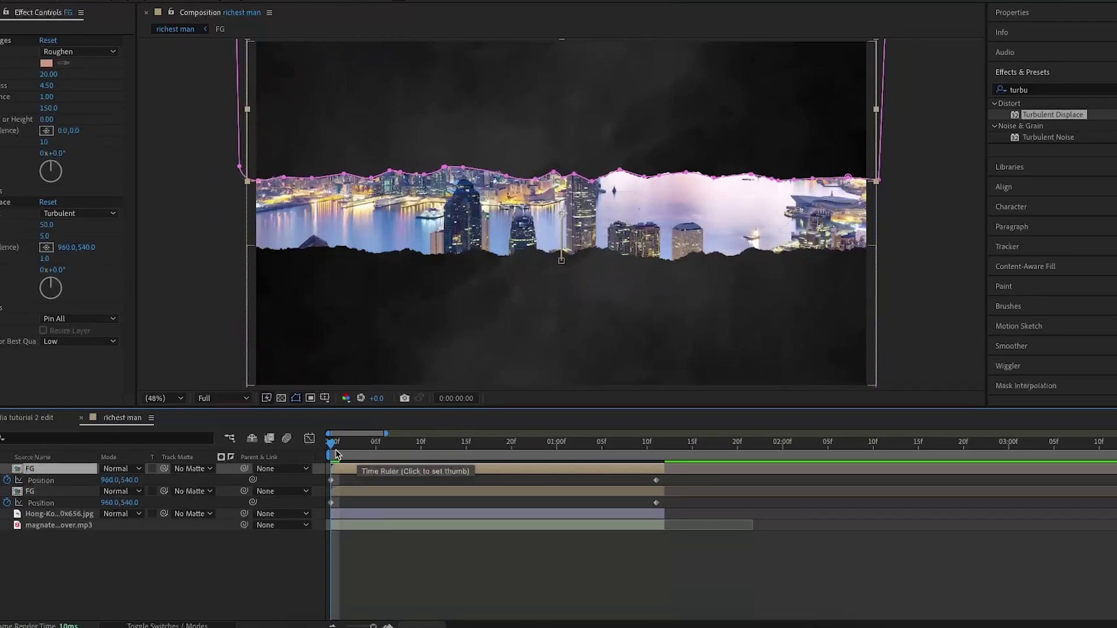
{"action": "left_click_drag", "start_coordinate": [335, 451], "coordinate": [656, 451]}
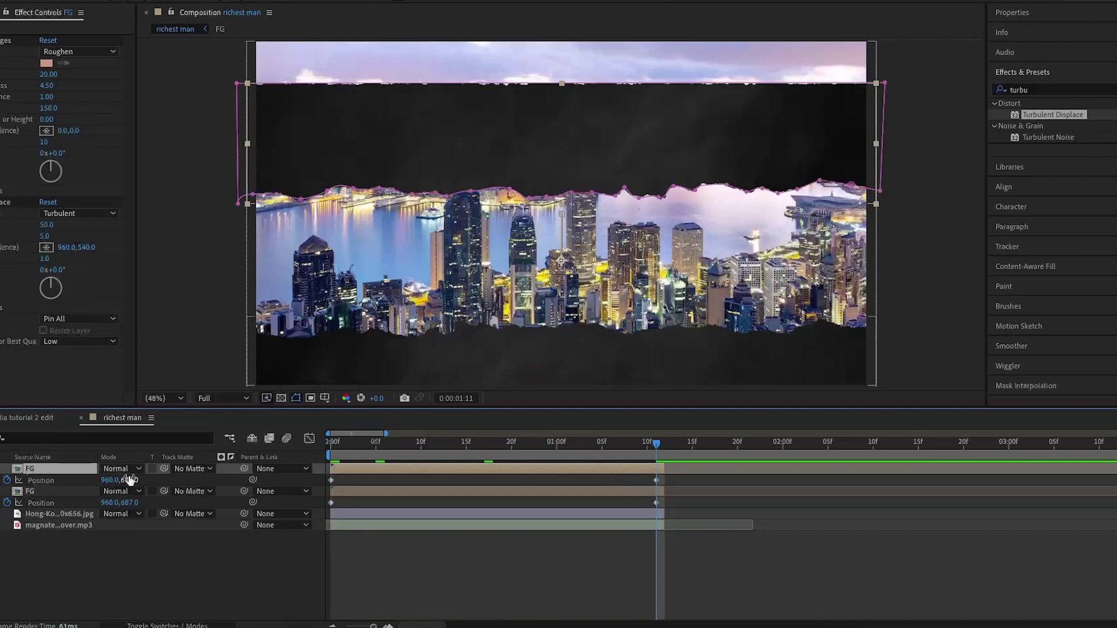
{"action": "left_click_drag", "start_coordinate": [129, 480], "coordinate": [63, 480]}
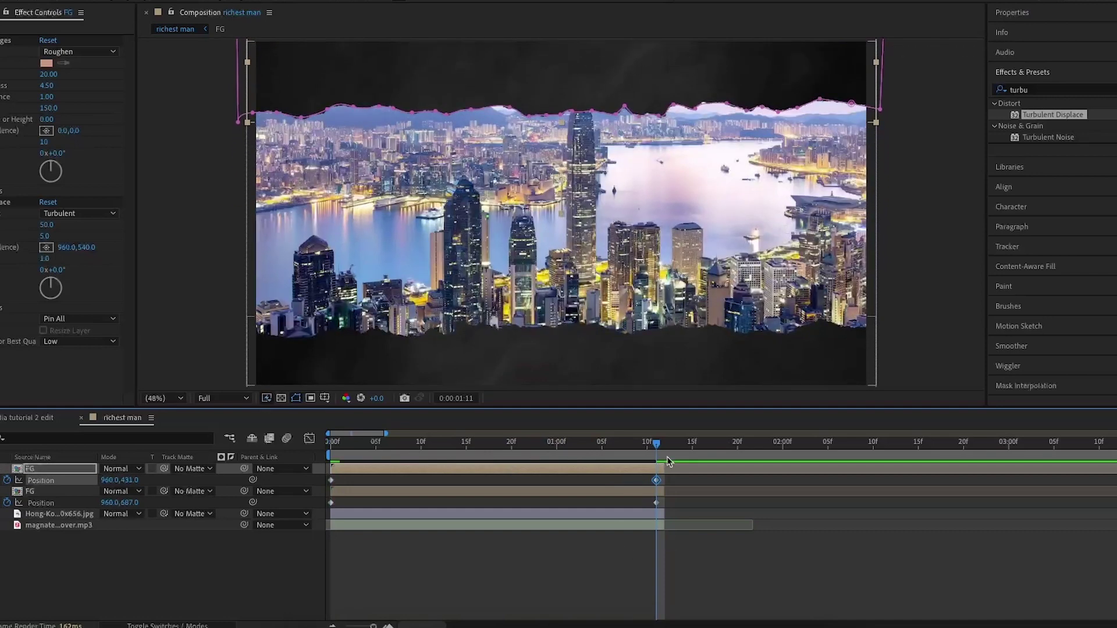
Set the first-frame Position to 960, 515 for the upper FG layer and 960, 592 for the lower one, and preview
{"action": "key", "text": "Home"}
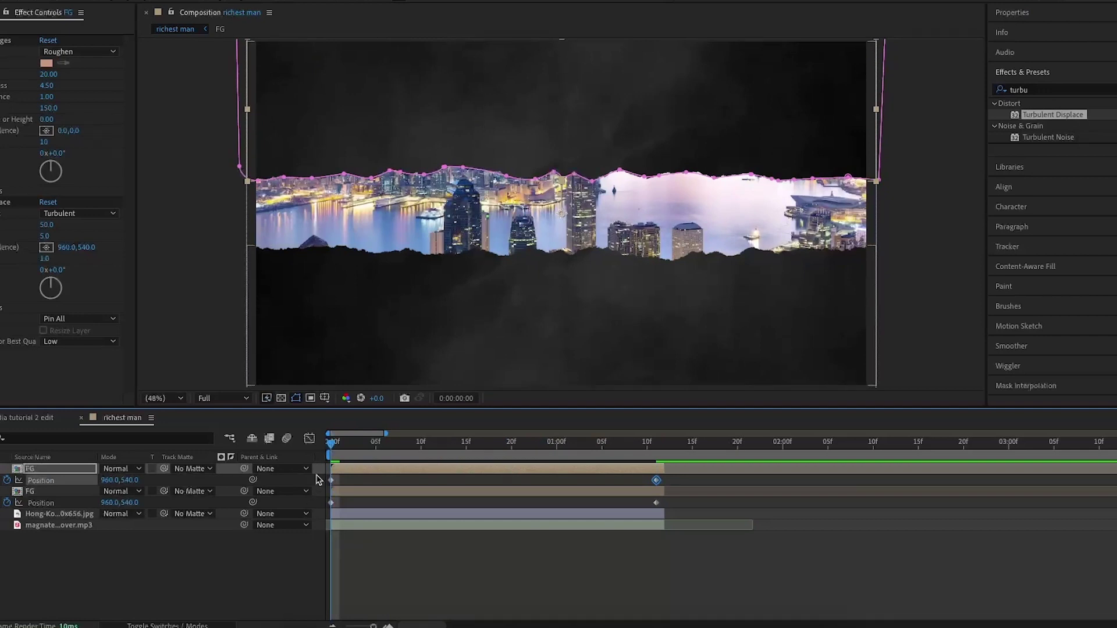
{"action": "left_click_drag", "start_coordinate": [129, 480], "coordinate": [166, 507]}
{"action": "left_click", "coordinate": [221, 586]}
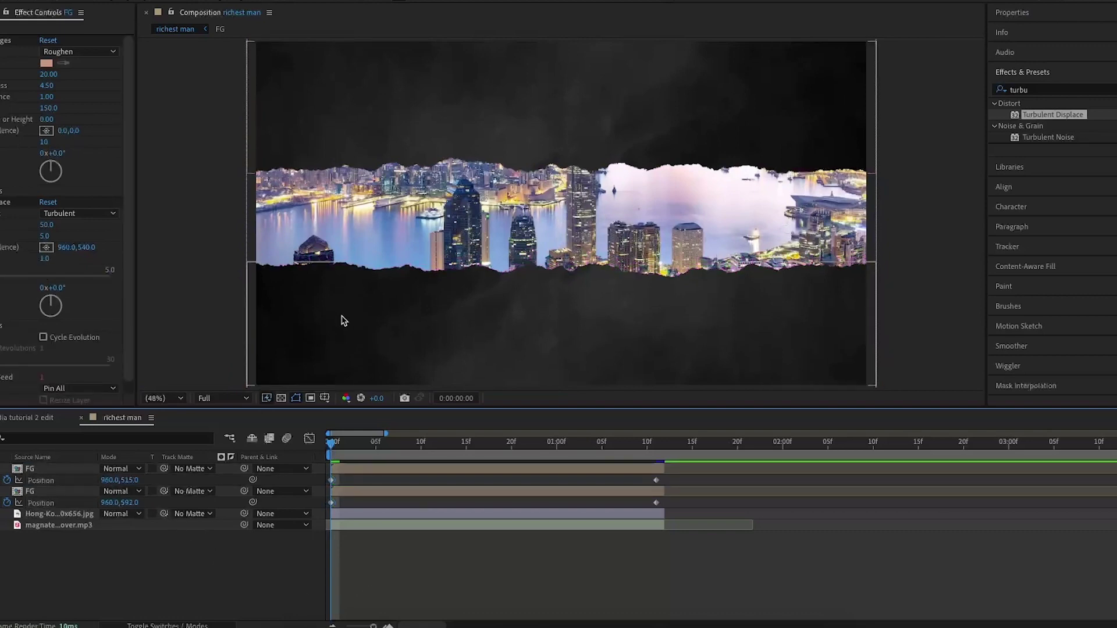
{"action": "key", "text": "space"}
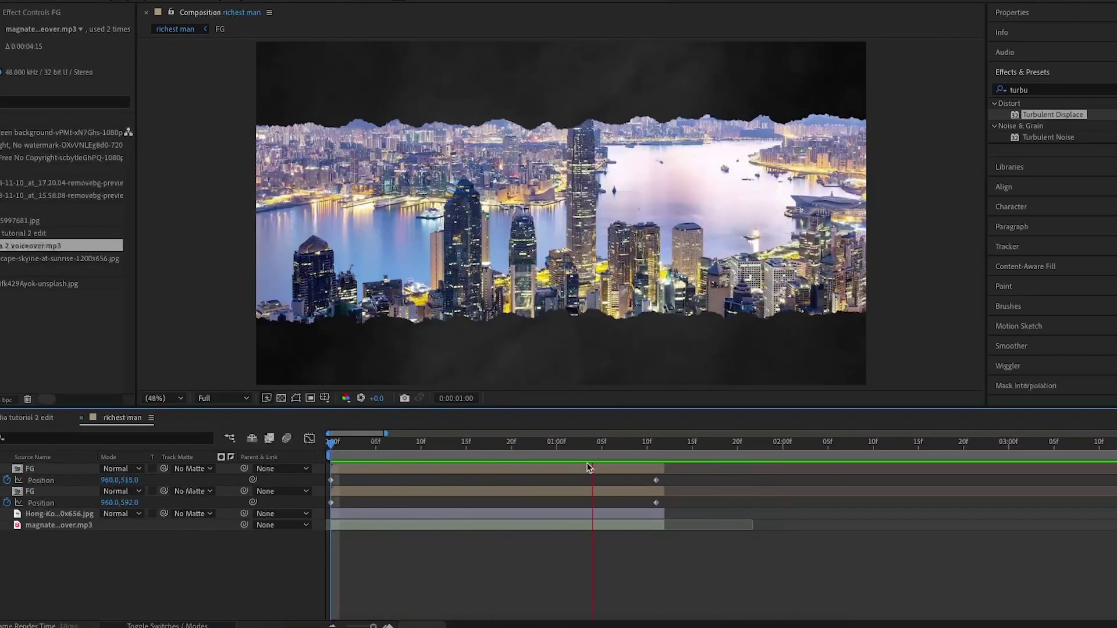
Add the 17.20.04 removebg cutout of the suited man as the top layer, scale it to 251% and place it near the centre
{"action": "left_click_drag", "start_coordinate": [61, 183], "coordinate": [549, 283]}
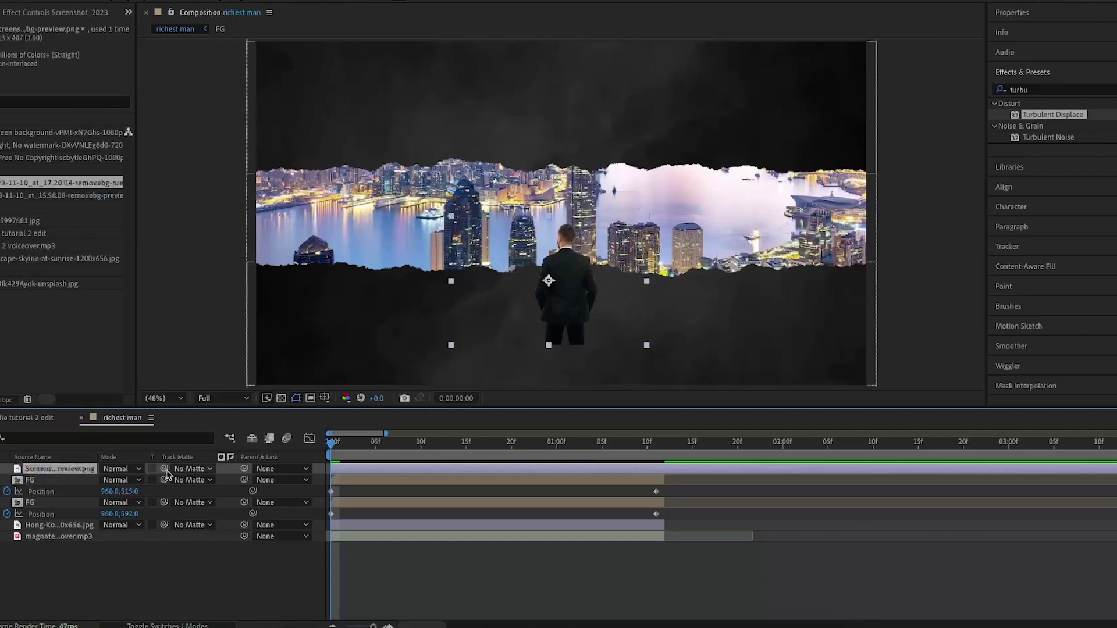
{"action": "key", "text": "s"}
{"action": "left_click_drag", "start_coordinate": [133, 480], "coordinate": [230, 484]}
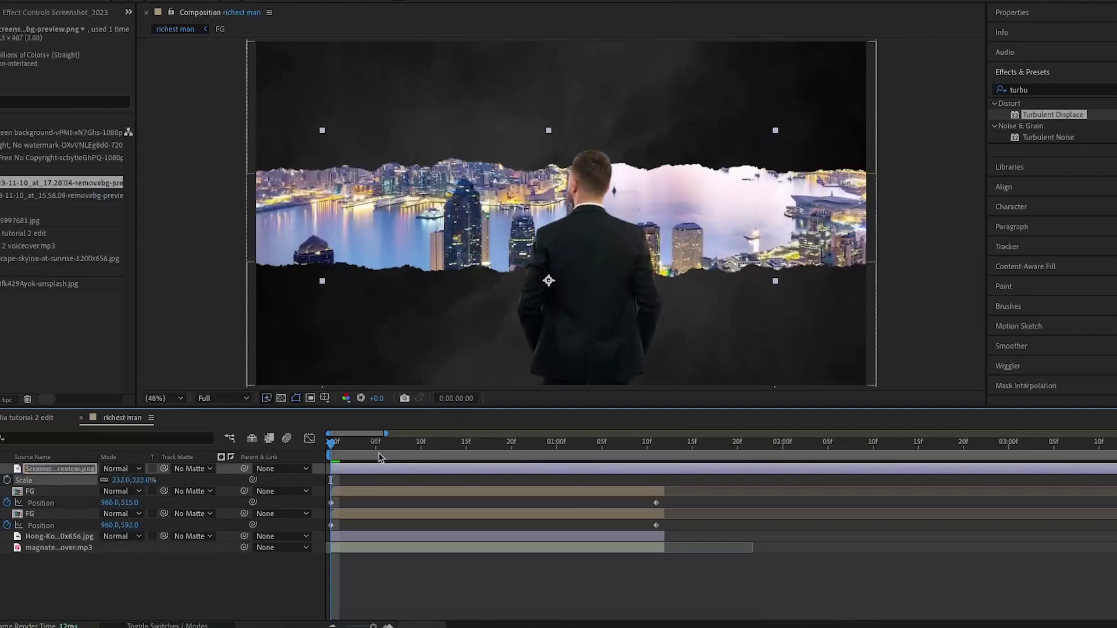
{"action": "left_click_drag", "start_coordinate": [587, 338], "coordinate": [549, 310]}
{"action": "left_click_drag", "start_coordinate": [139, 481], "coordinate": [153, 479]}
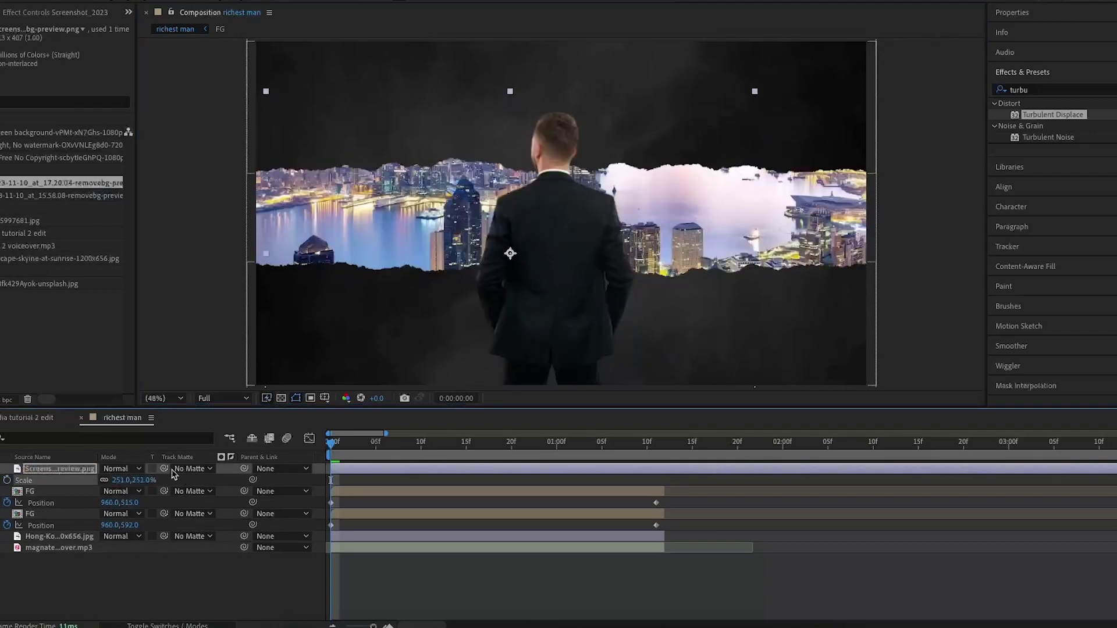
{"action": "left_click_drag", "start_coordinate": [524, 325], "coordinate": [518, 360]}
Create a text layer reading "RICHEST MAN" over the skyline
{"action": "left_click", "coordinate": [464, 44]}
{"action": "left_click", "coordinate": [359, 192]}
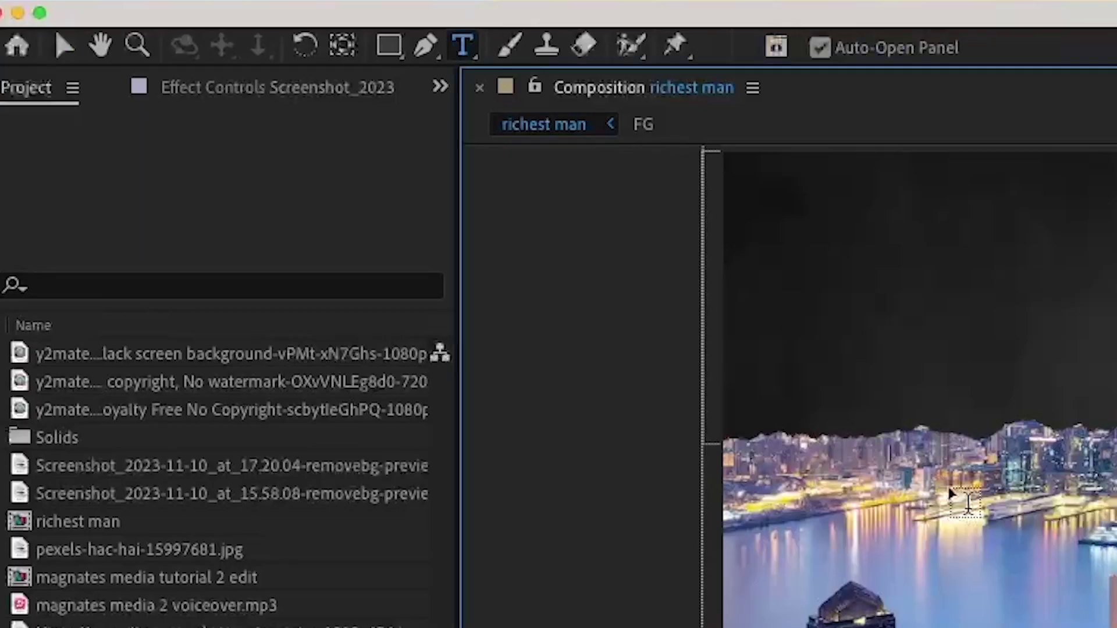
{"action": "type", "text": "RICHEST"}
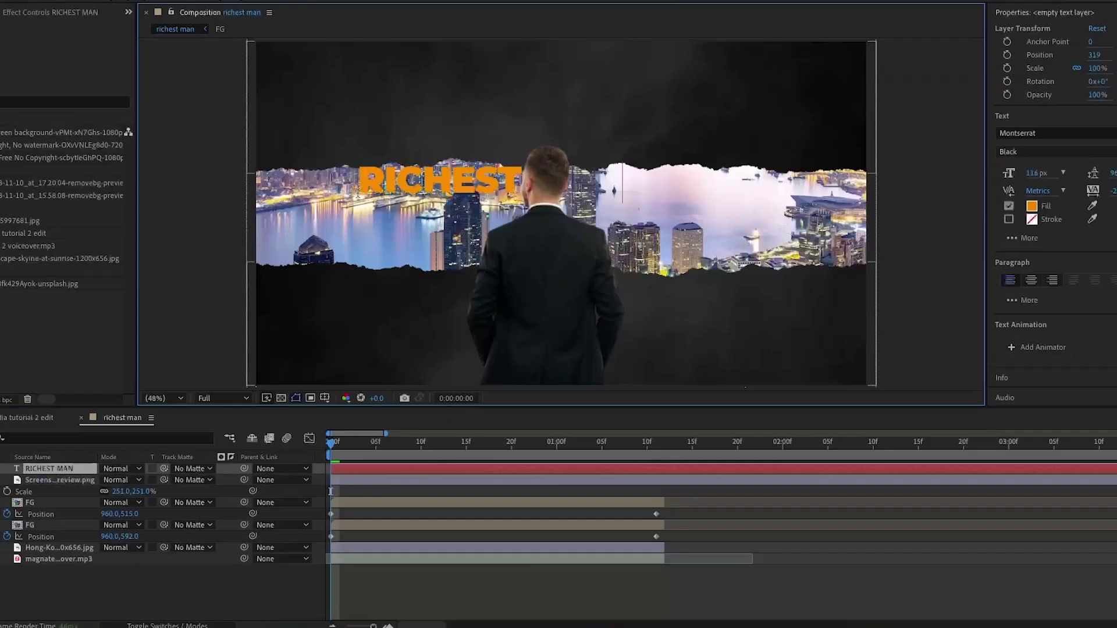
{"action": "type", "text": " MAN"}
Scale the RICHEST MAN title to 157%, lower it slightly over the man's head and centre it horizontally in the composition
{"action": "left_click", "coordinate": [72, 468]}
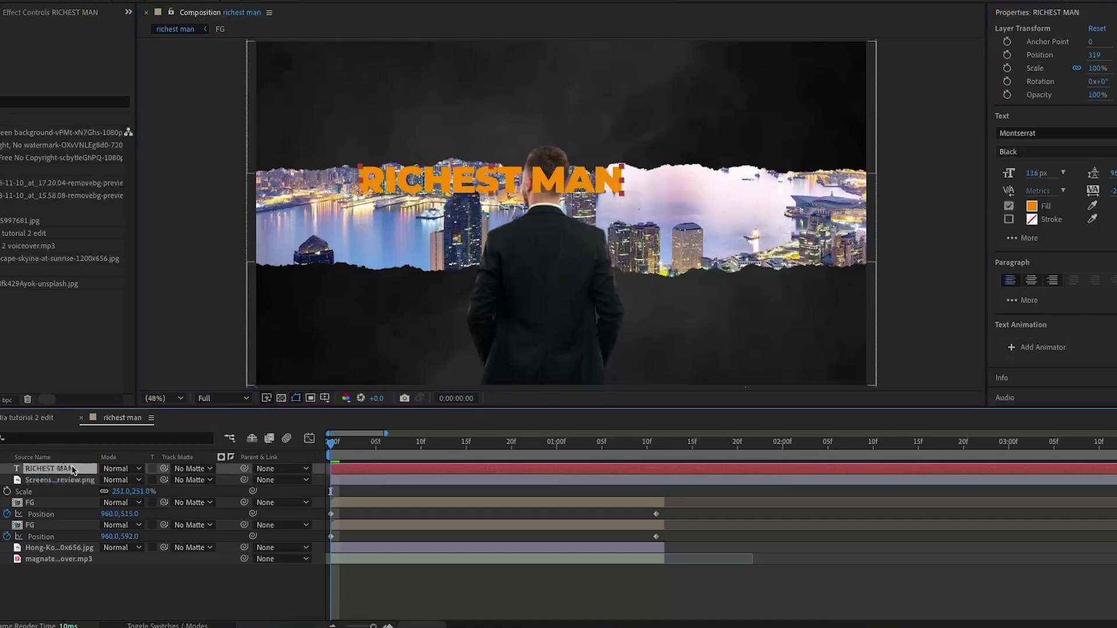
{"action": "key", "text": "s"}
{"action": "mouse_move", "coordinate": [142, 480]}
{"action": "left_mouse_down"}
{"action": "mouse_move", "coordinate": [201, 480]}
{"action": "mouse_move", "coordinate": [125, 482]}
{"action": "left_mouse_up"}
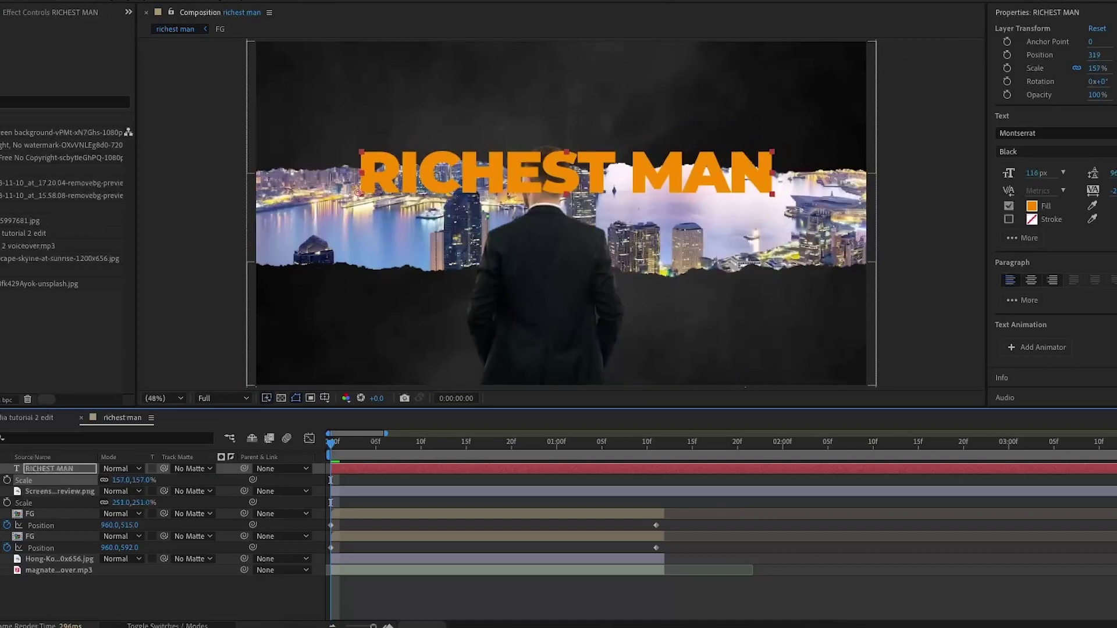
{"action": "left_click_drag", "start_coordinate": [594, 182], "coordinate": [568, 204]}
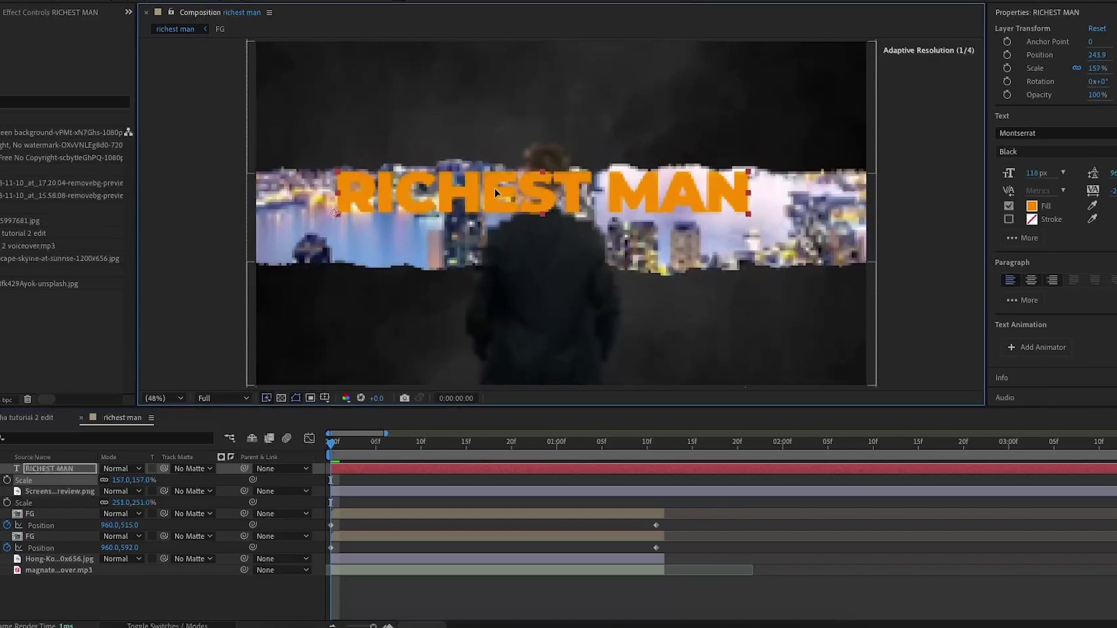
{"action": "scroll", "coordinate": [1042, 353], "scroll_direction": "down", "scroll_amount": 5}
{"action": "left_click", "coordinate": [1022, 196]}
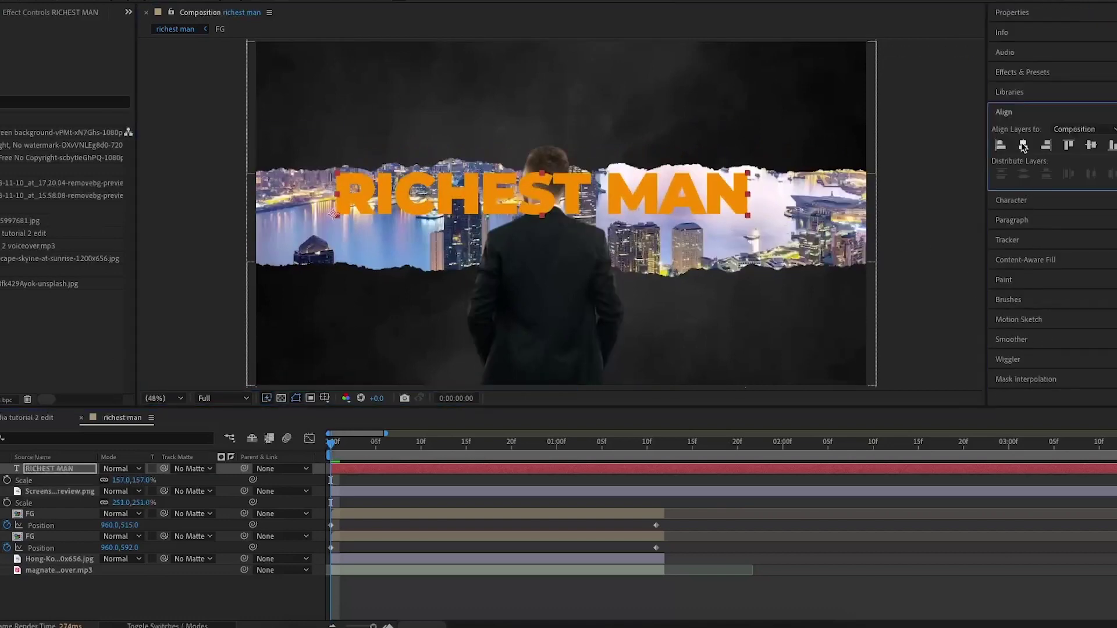
{"action": "left_click", "coordinate": [1023, 145]}
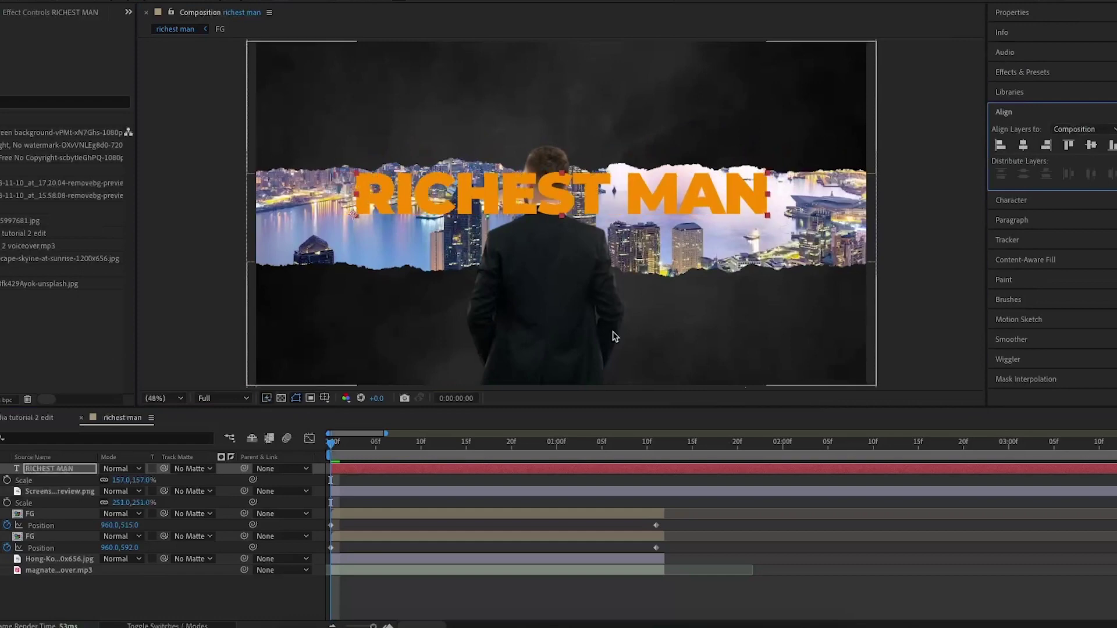
Create a second text layer reading "IN THE WORLD" below the RICHEST MAN title
{"action": "key", "text": "ctrl+shift+a"}
{"action": "left_click", "coordinate": [378, 242]}
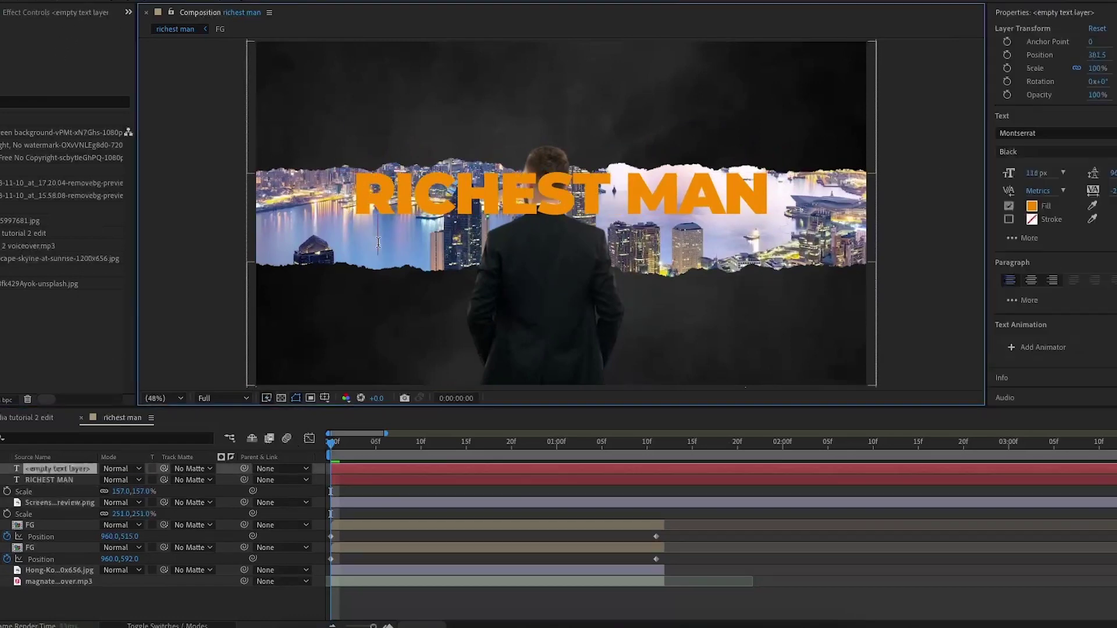
{"action": "type", "text": "IN THE WO"}
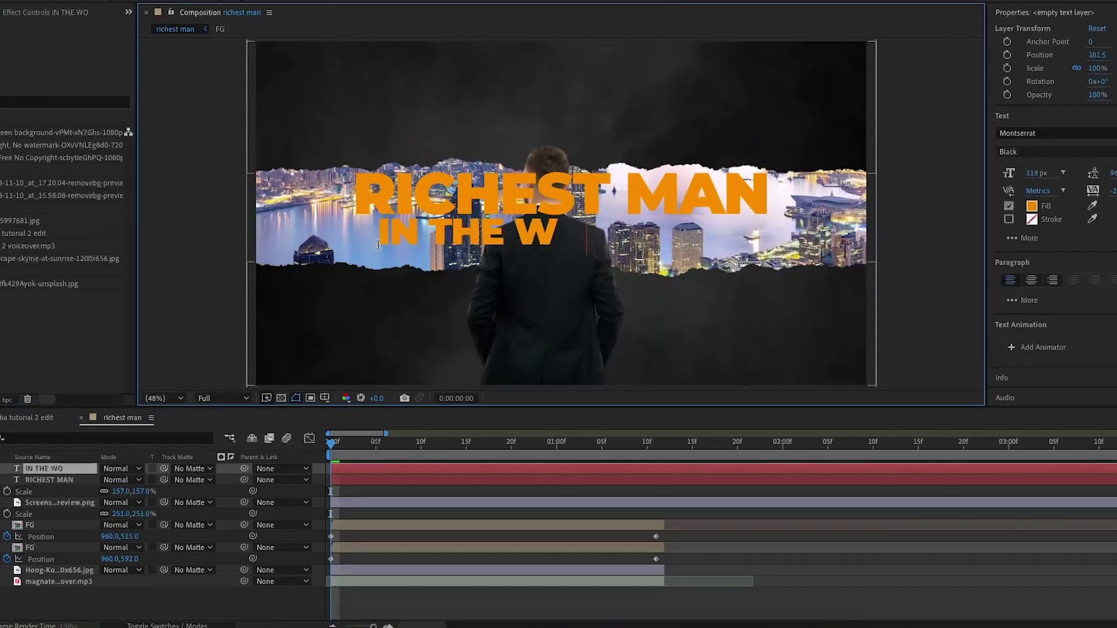
{"action": "type", "text": "RLD"}
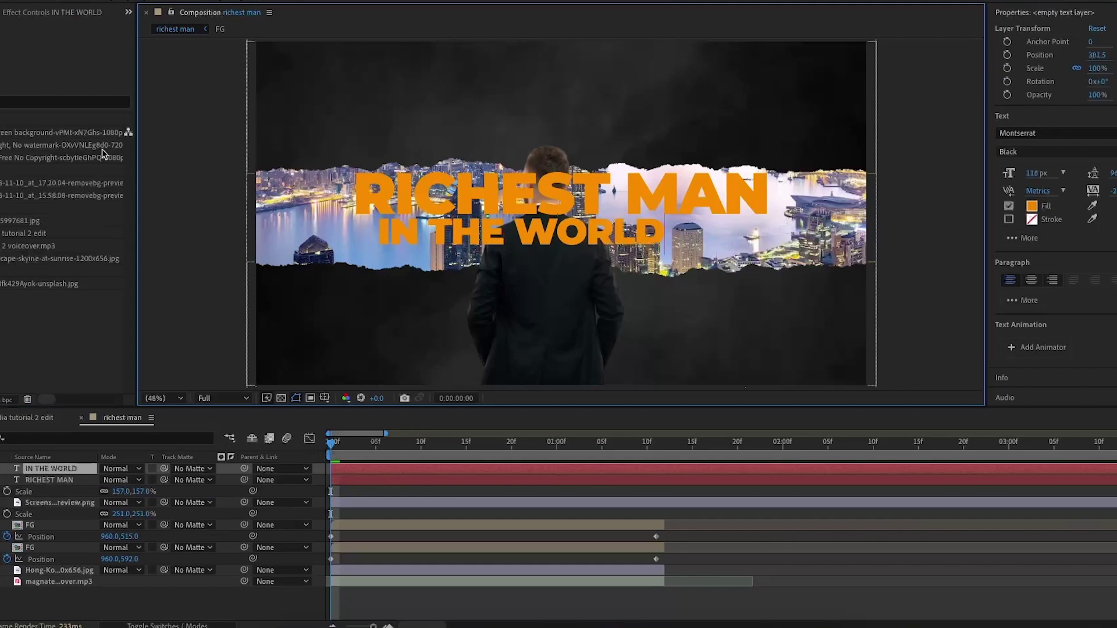
Scale the IN THE WORLD title to 138%, place it just under RICHEST MAN and centre it horizontally in the composition
{"action": "left_click", "coordinate": [54, 468]}
{"action": "key", "text": "s"}
{"action": "left_click_drag", "start_coordinate": [141, 484], "coordinate": [344, 427]}
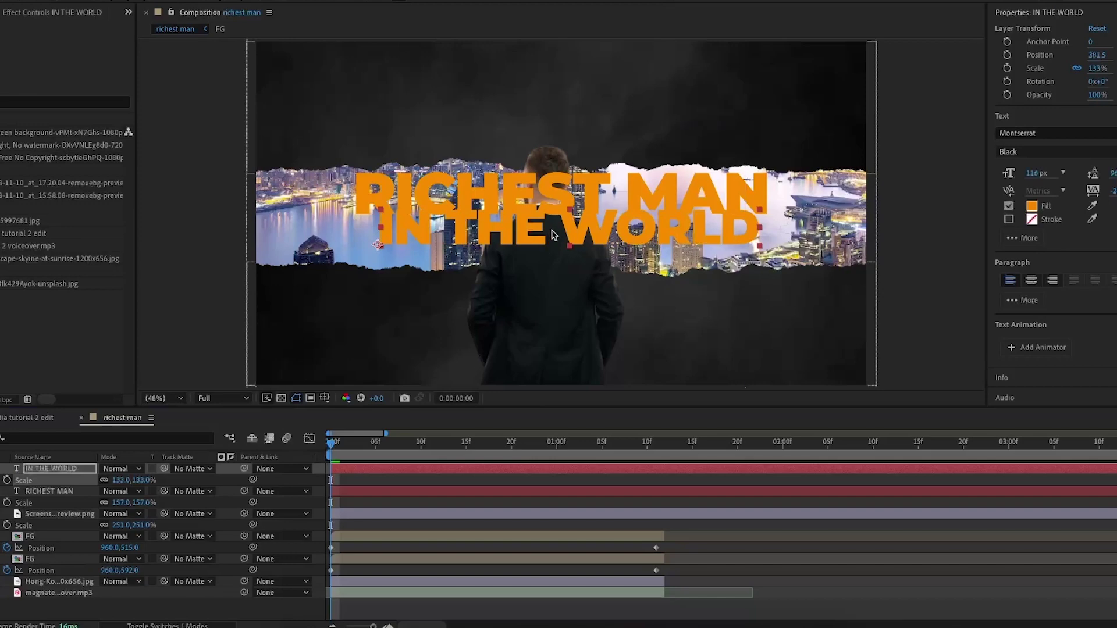
{"action": "left_click_drag", "start_coordinate": [552, 235], "coordinate": [544, 240]}
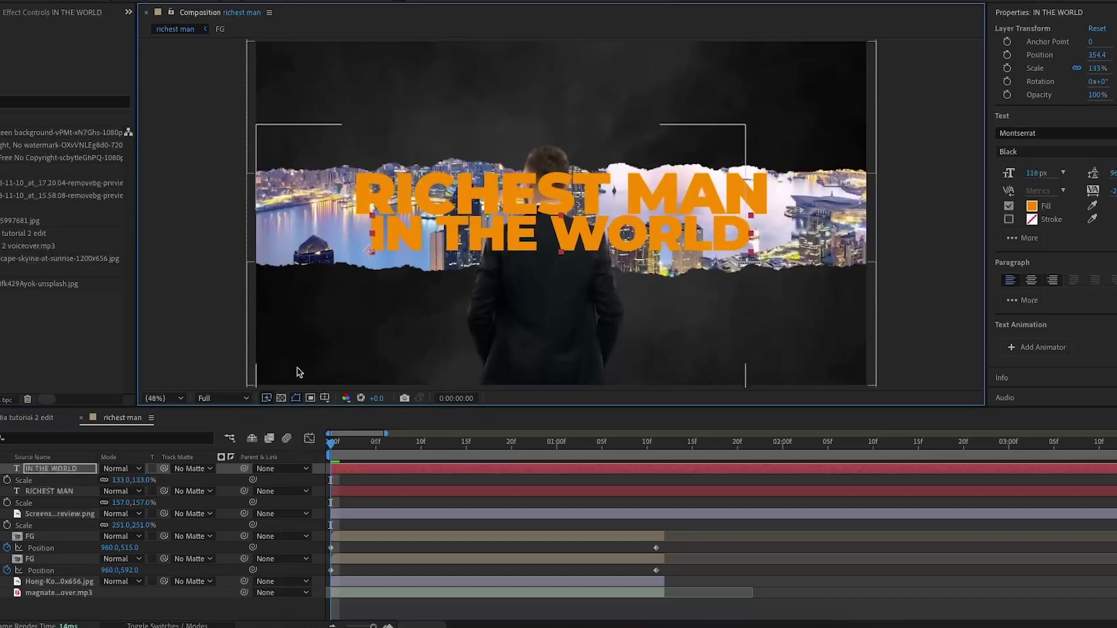
{"action": "left_click_drag", "start_coordinate": [142, 480], "coordinate": [148, 481]}
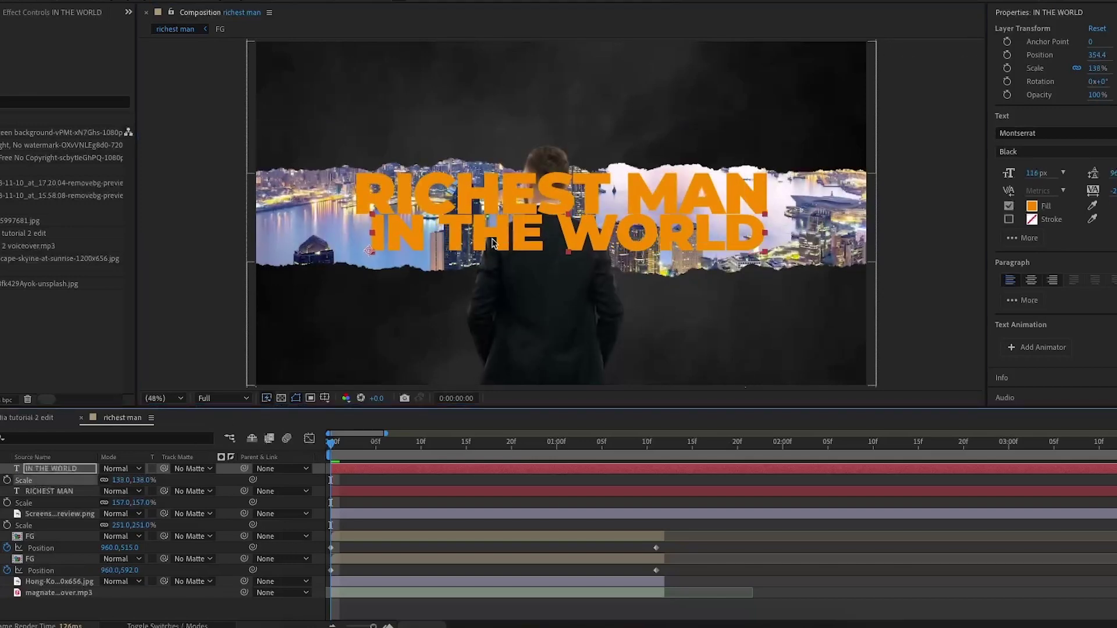
{"action": "left_click_drag", "start_coordinate": [491, 243], "coordinate": [486, 243]}
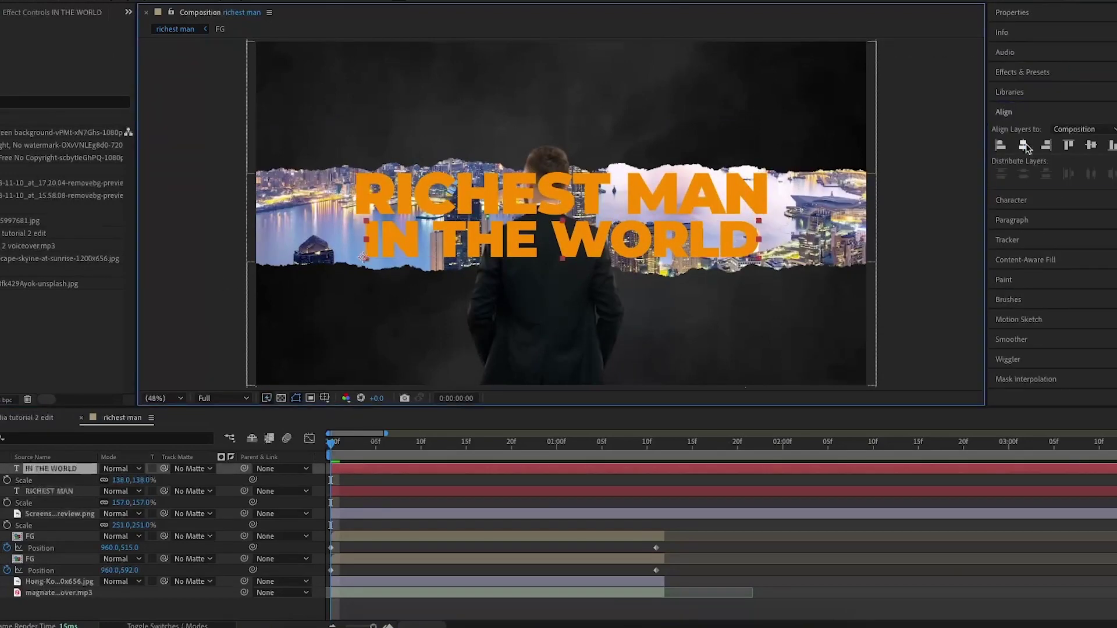
{"action": "left_click", "coordinate": [1024, 146]}
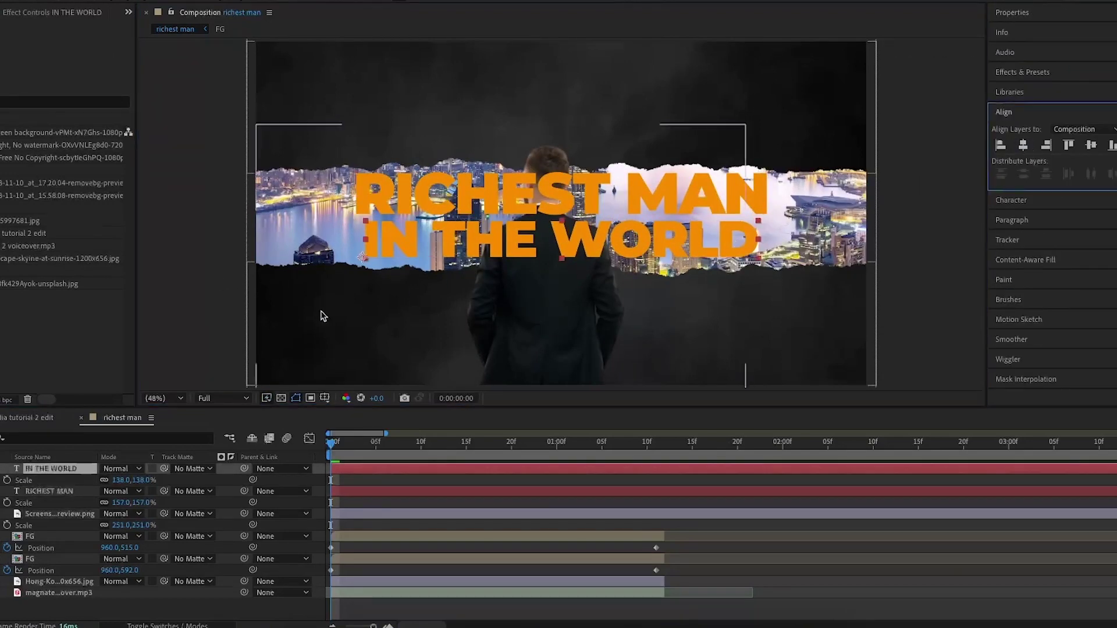
{"action": "left_click", "coordinate": [174, 317]}
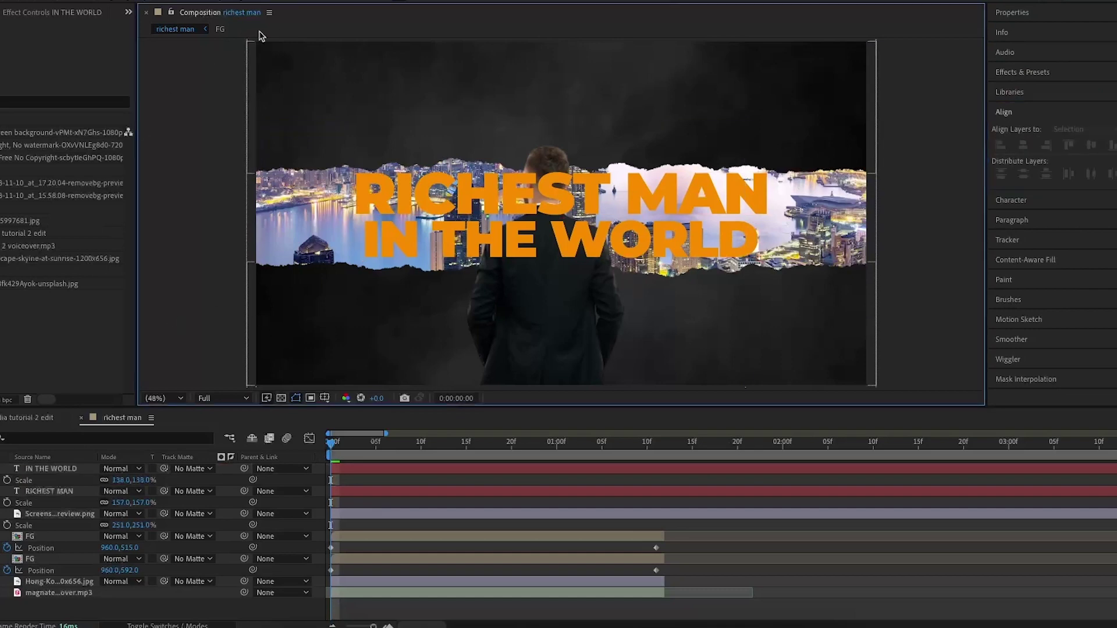
Copy the glow effects from the BORN INTO text in the magnates media tutorial 2 edit composition onto both richest man titles
{"action": "left_click", "coordinate": [27, 417]}
{"action": "scroll", "coordinate": [49, 537], "scroll_direction": "down", "scroll_amount": 5}
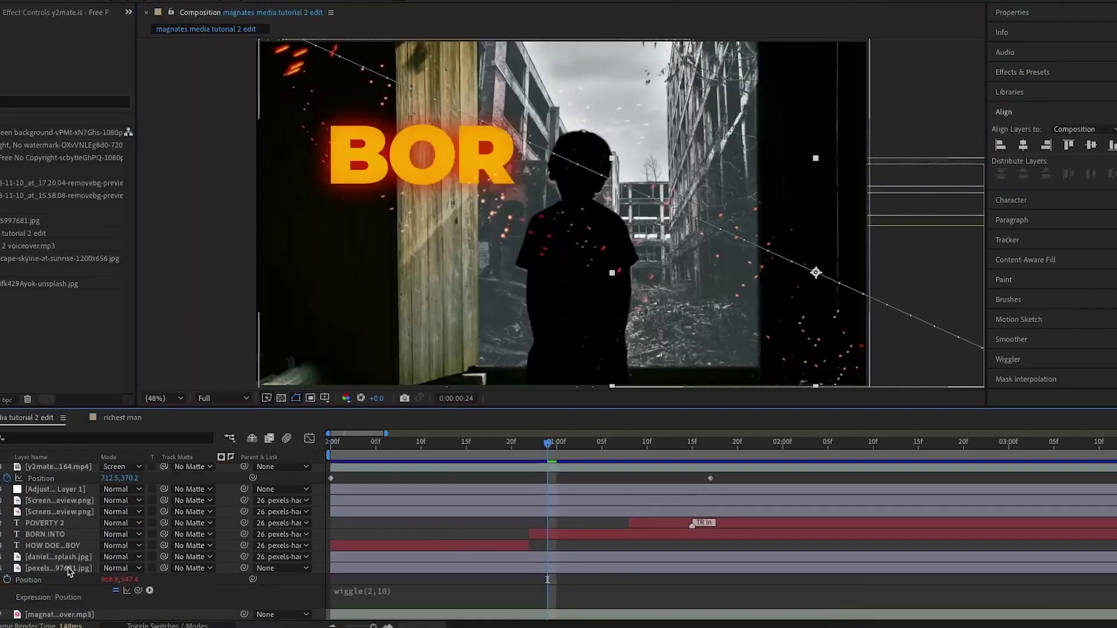
{"action": "left_click", "coordinate": [47, 534]}
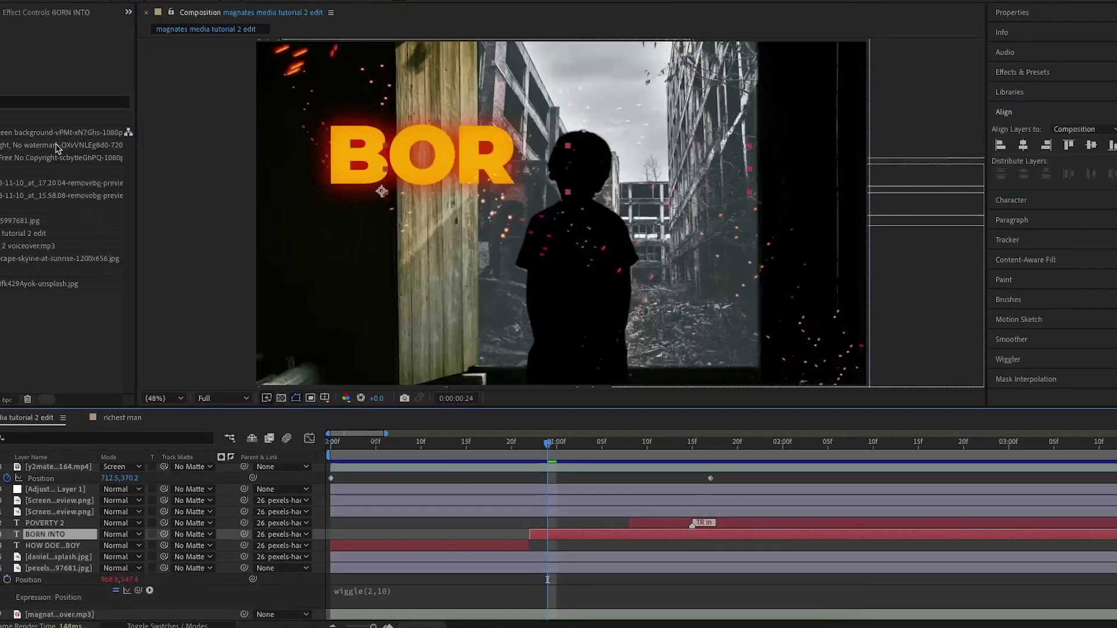
{"action": "left_click", "coordinate": [51, 9]}
{"action": "left_click", "coordinate": [81, 132]}
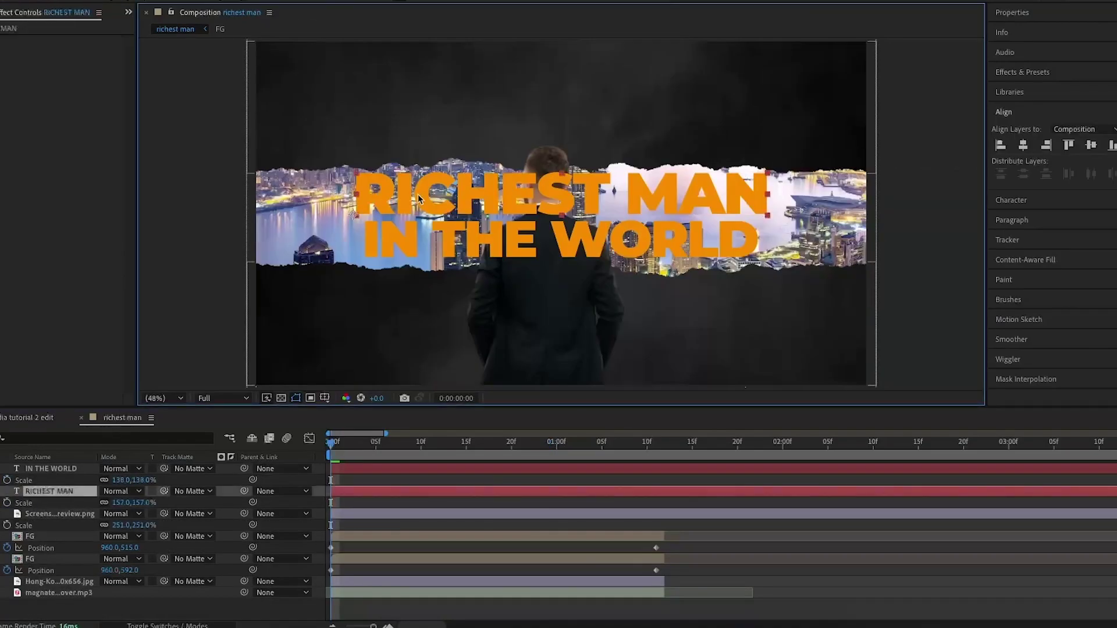
{"action": "key", "text": "ctrl+v"}
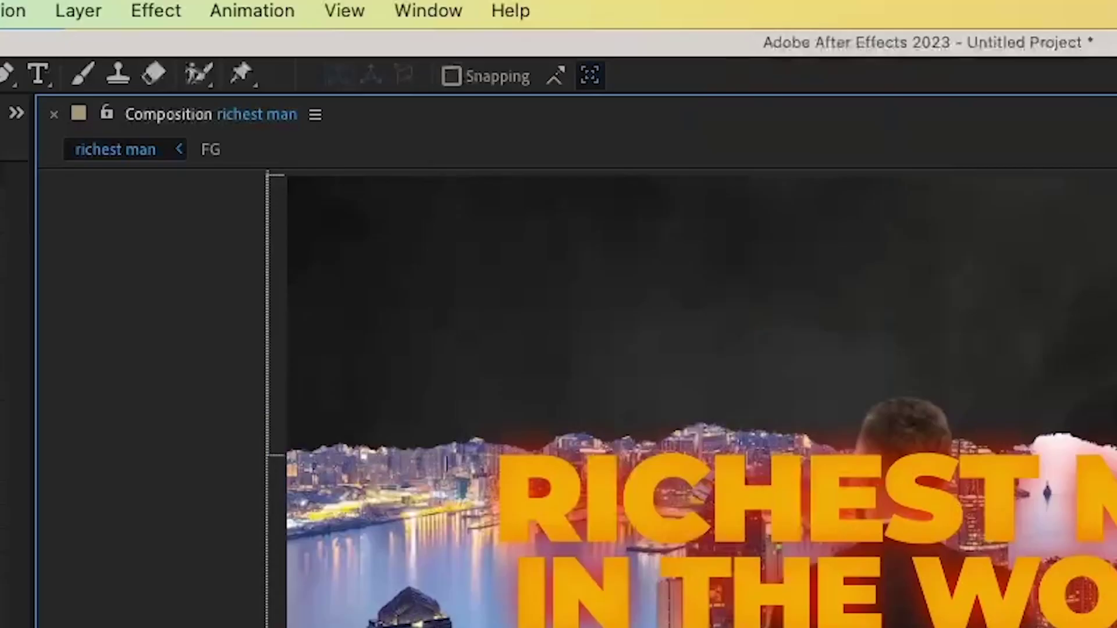
Apply Animation Composer's Fade Characters Separately text transition, From Start, as an In animation to IN THE WORLD and RICHEST MAN
{"action": "left_click", "coordinate": [407, 10]}
{"action": "left_click", "coordinate": [350, 79]}
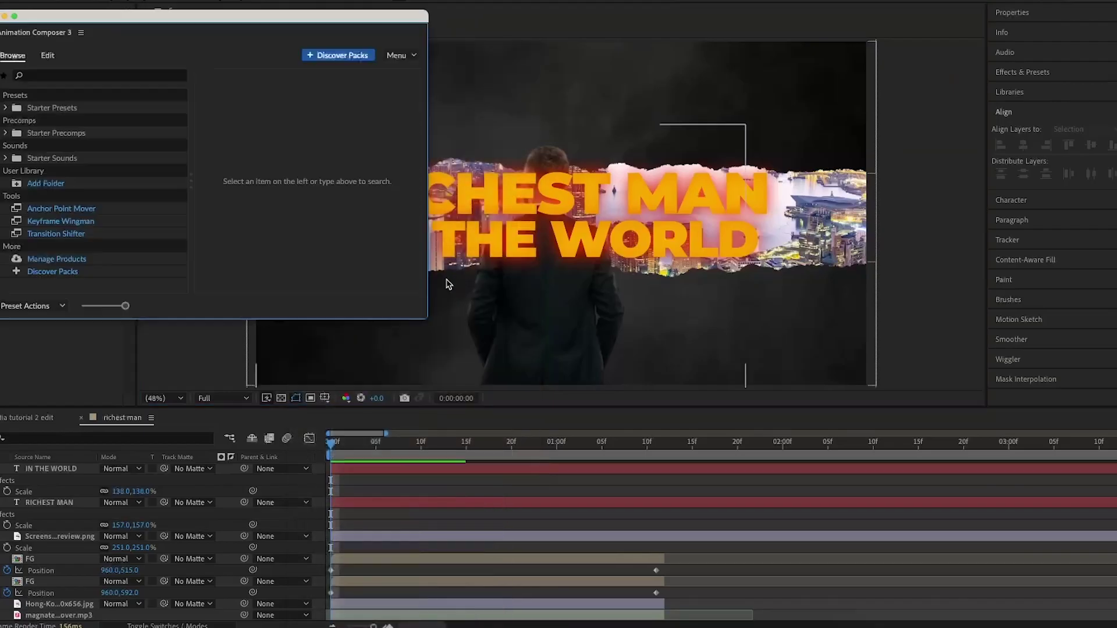
{"action": "double_click", "coordinate": [41, 108]}
{"action": "left_click", "coordinate": [78, 146]}
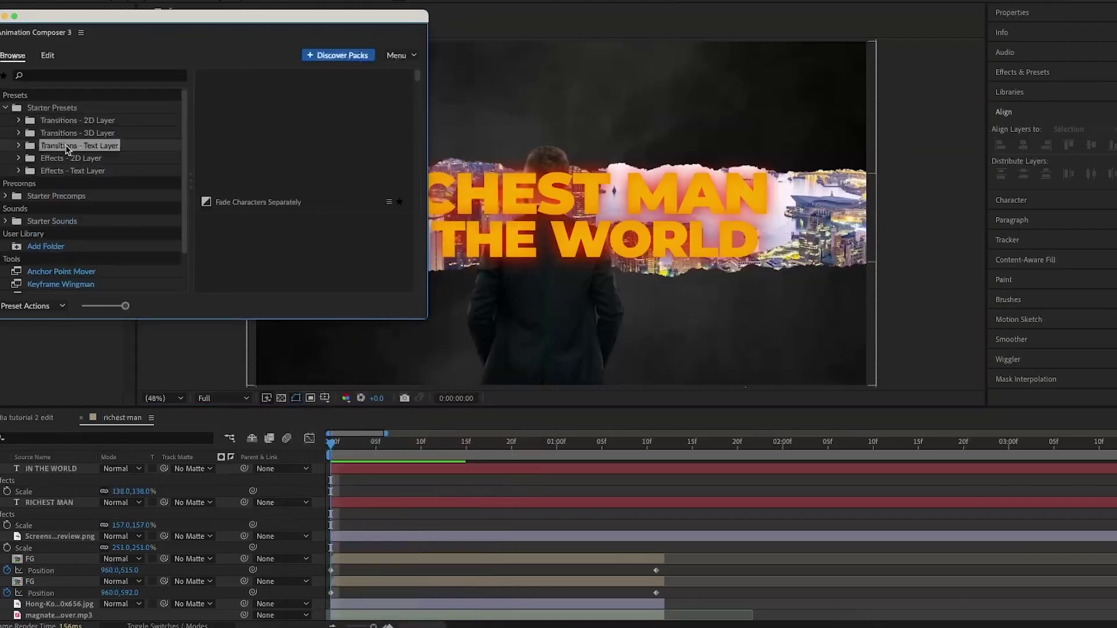
{"action": "left_click", "coordinate": [307, 307]}
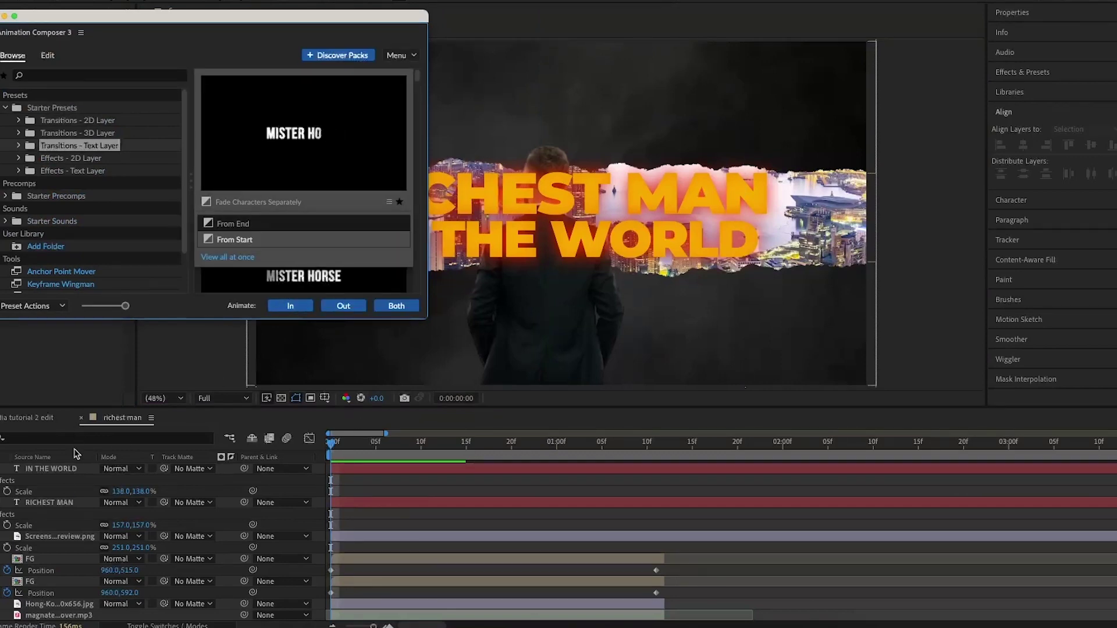
{"action": "left_click", "coordinate": [90, 468]}
{"action": "left_click", "coordinate": [290, 306]}
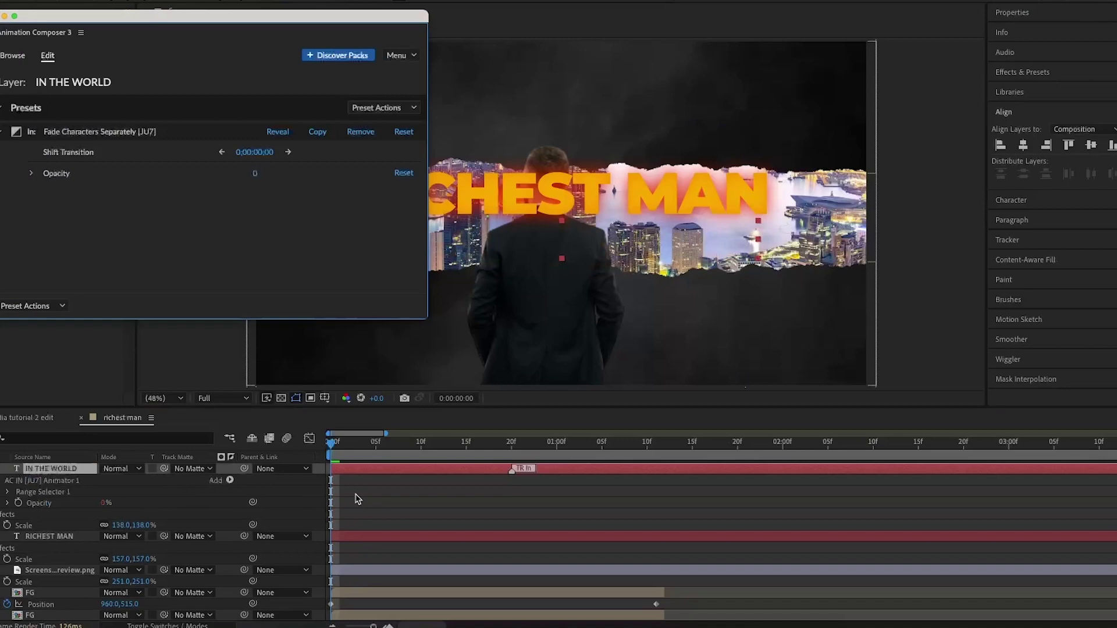
{"action": "left_click", "coordinate": [357, 538]}
{"action": "left_click", "coordinate": [290, 306]}
{"action": "left_click", "coordinate": [510, 507]}
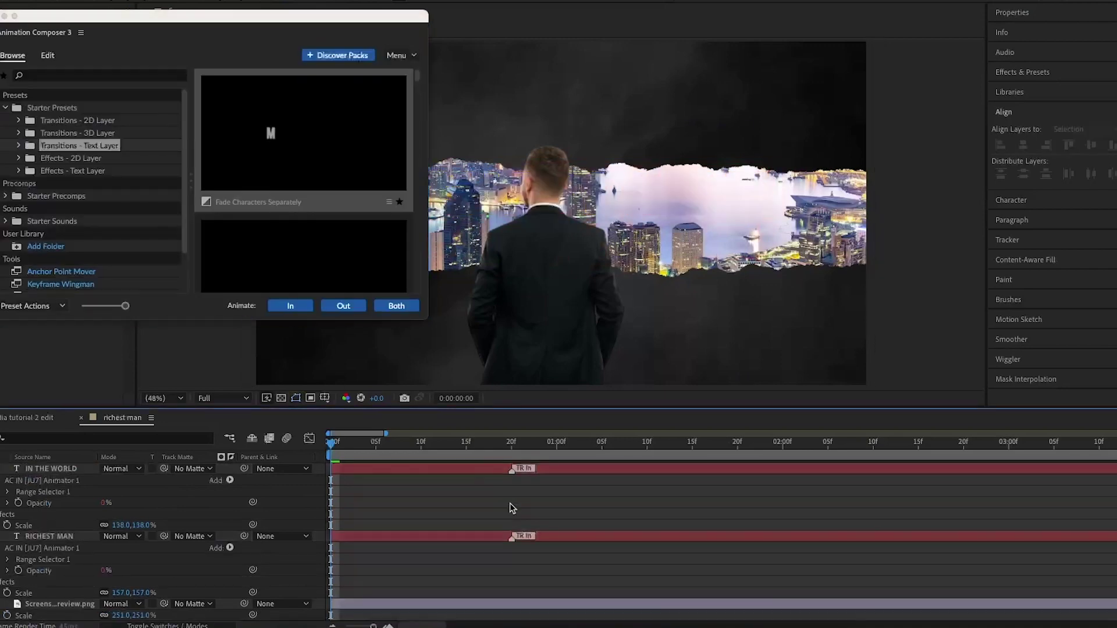
Shorten the In transitions of both titles so their markers sit at frame 12, and preview the animation
{"action": "key", "text": "space"}
{"action": "left_click", "coordinate": [375, 450]}
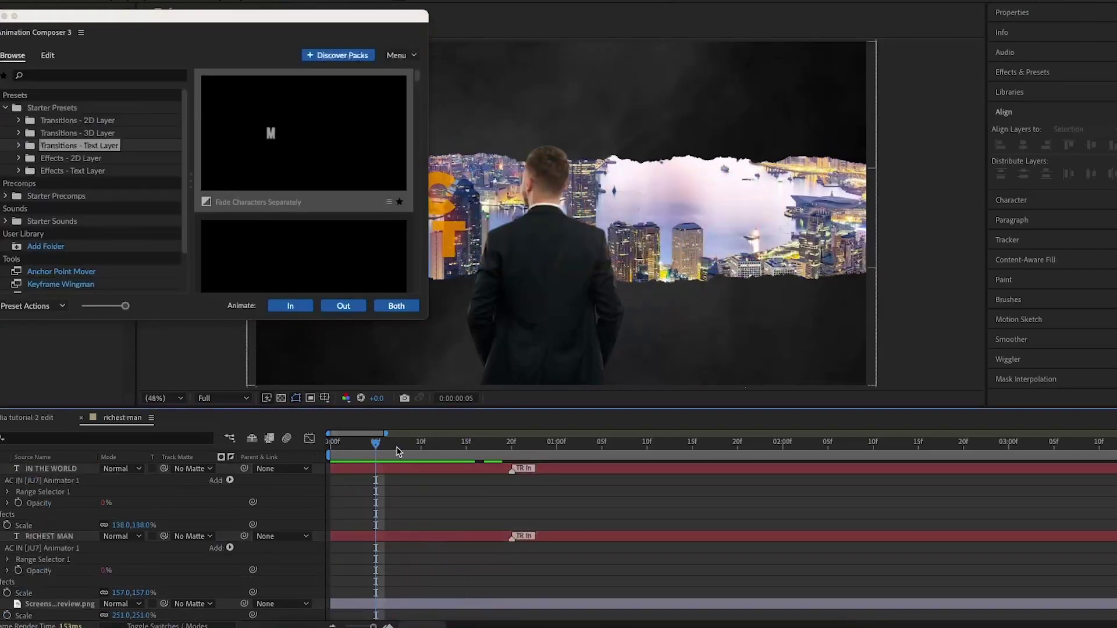
{"action": "left_click", "coordinate": [421, 452]}
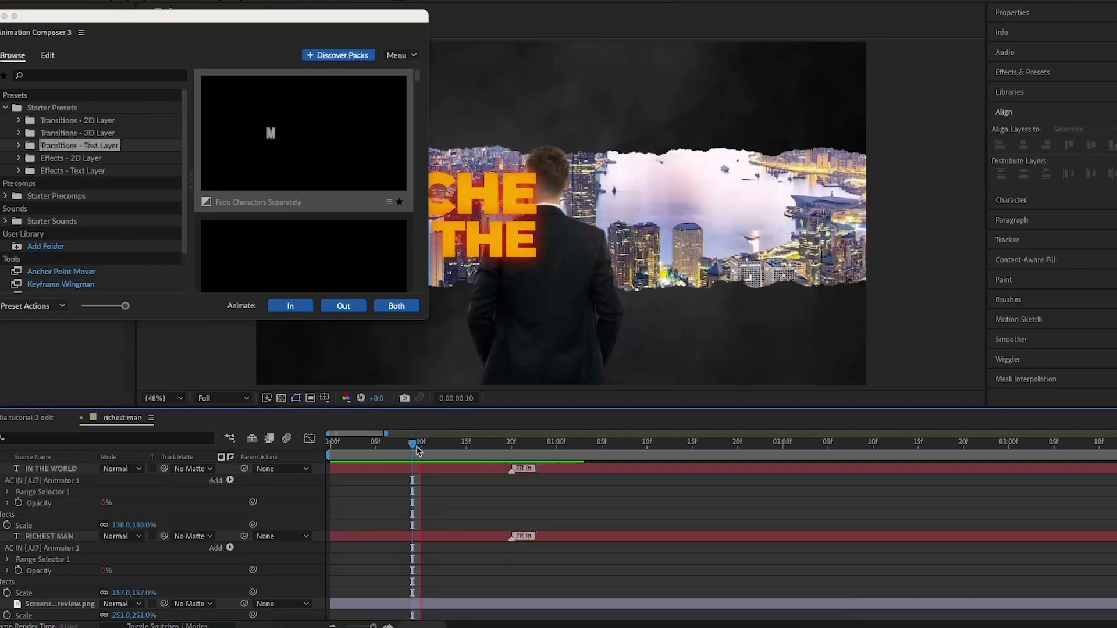
{"action": "key", "text": "Page_Down"}
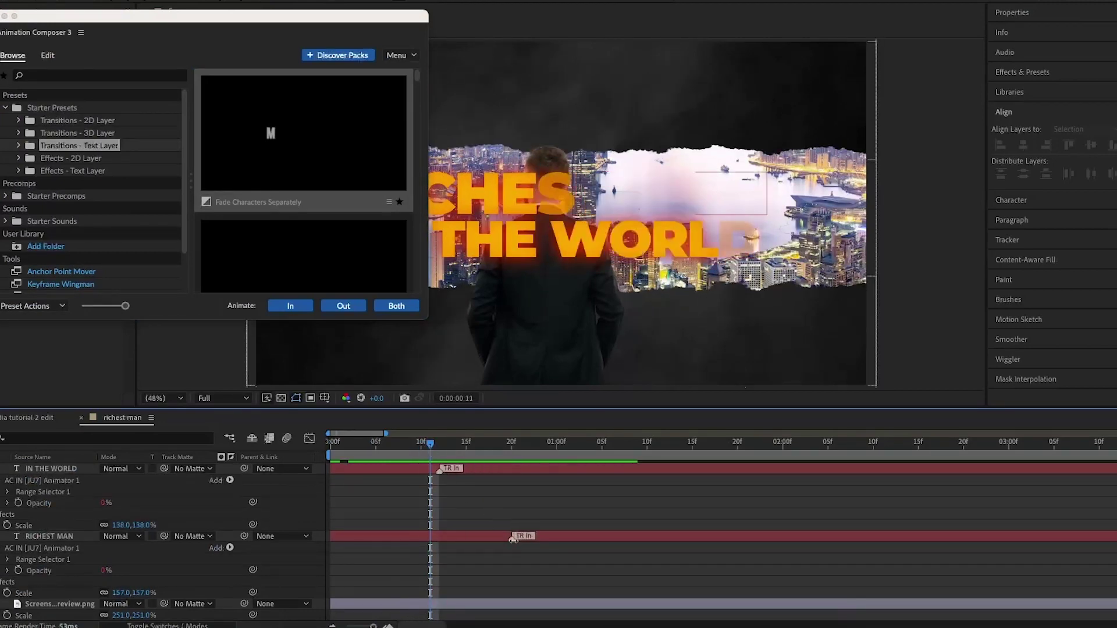
{"action": "left_click_drag", "start_coordinate": [441, 536], "coordinate": [449, 536]}
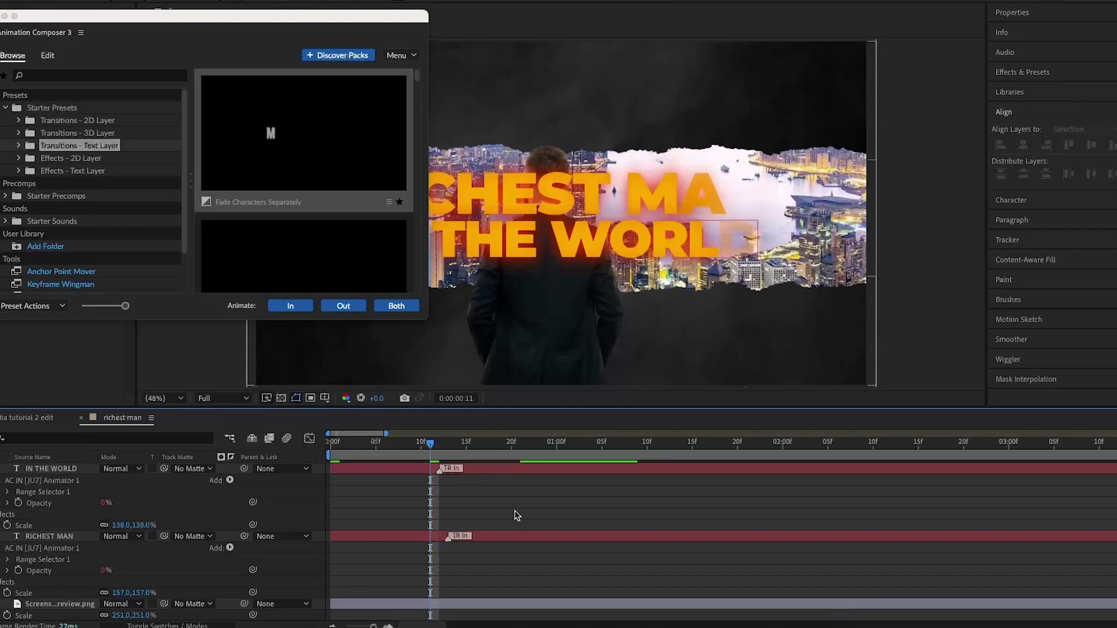
{"action": "left_click_drag", "start_coordinate": [432, 443], "coordinate": [439, 443]}
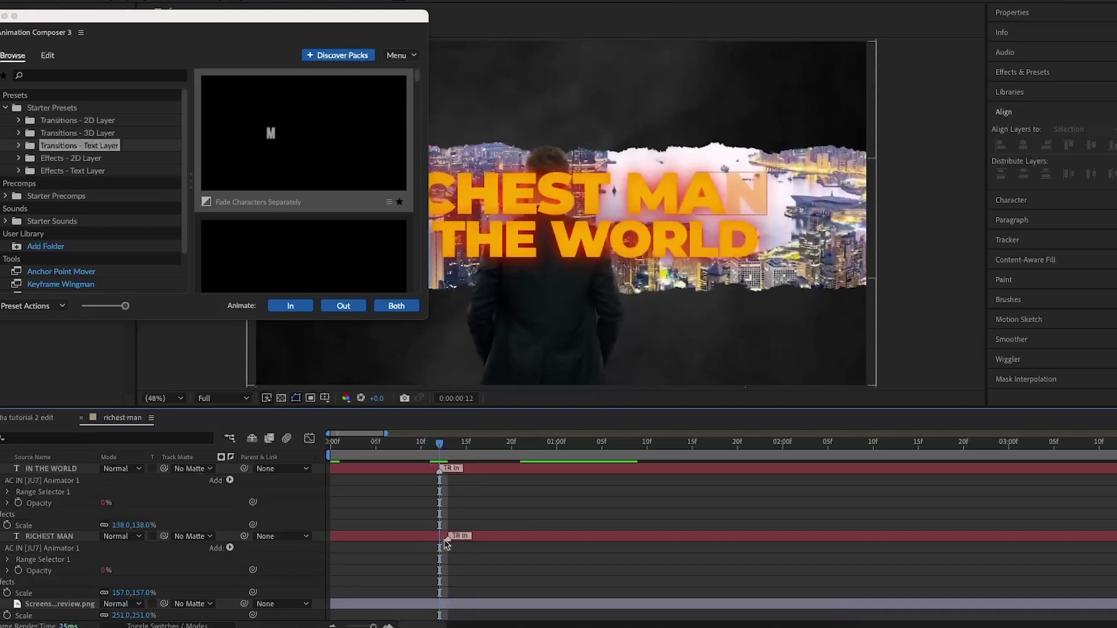
{"action": "left_click_drag", "start_coordinate": [446, 541], "coordinate": [437, 540]}
{"action": "key", "text": "Home"}
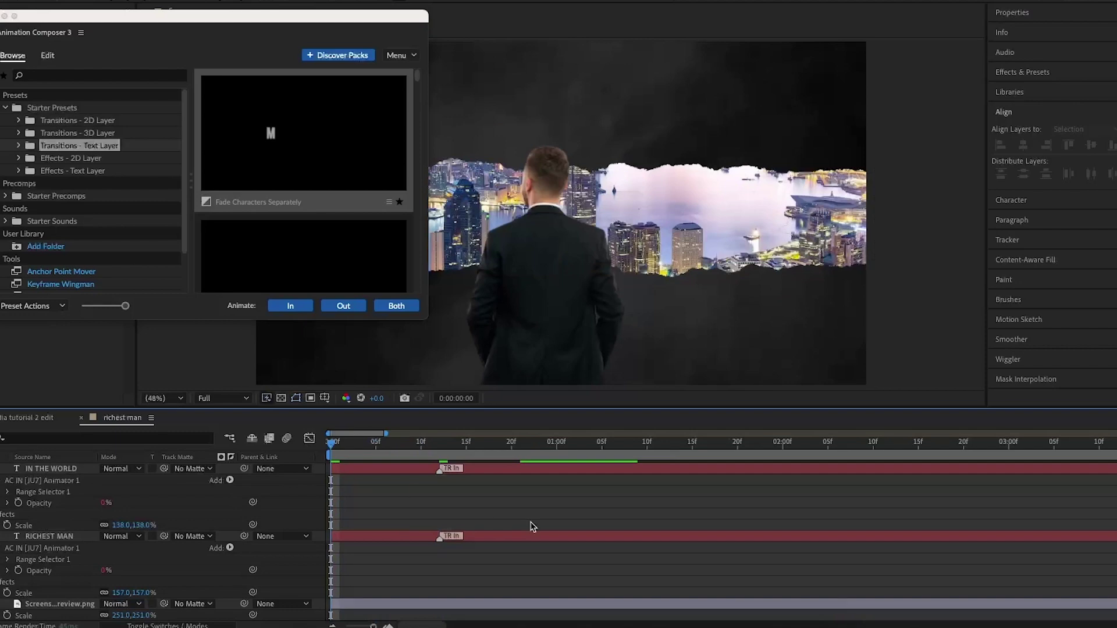
{"action": "key", "text": "space"}
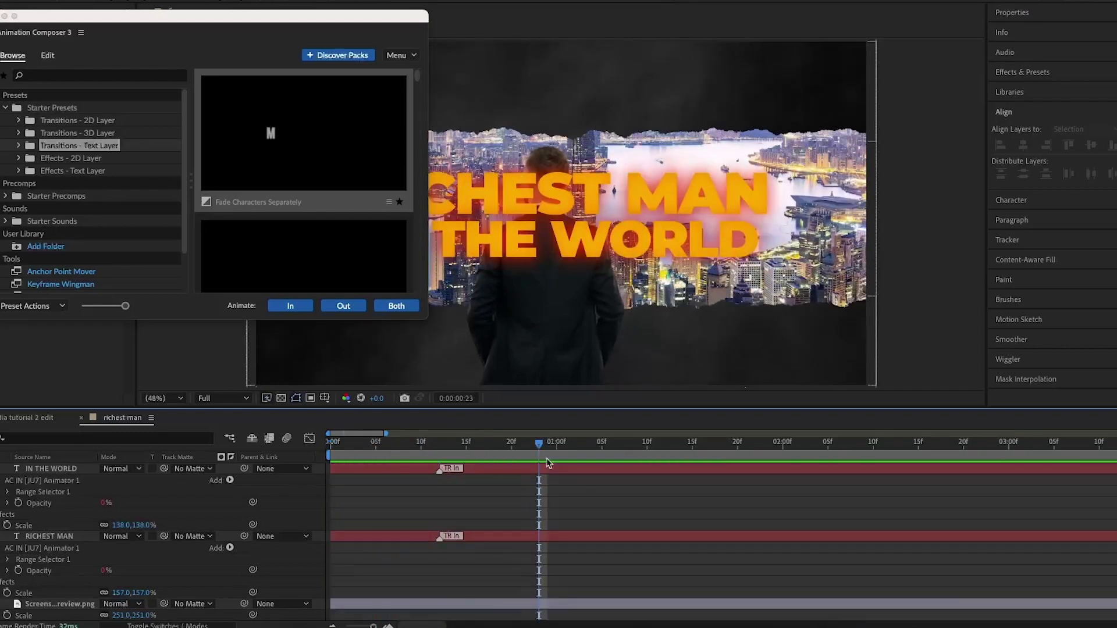
Close Animation Composer, move both title layers beneath the suited man cutout and preview the scene
{"action": "left_click", "coordinate": [2, 15]}
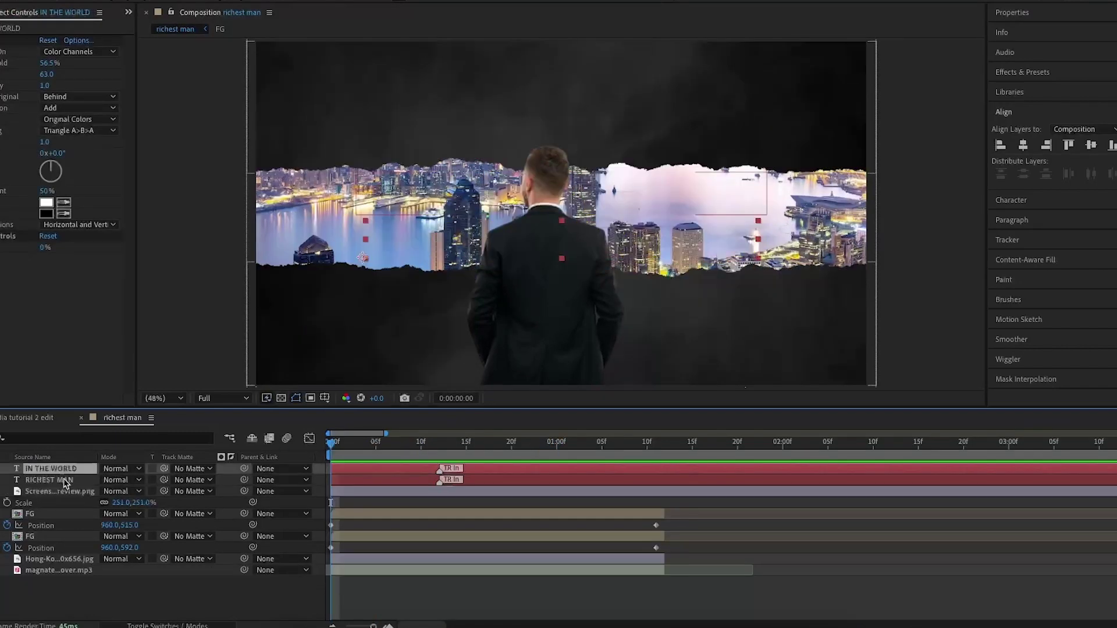
{"action": "left_click", "coordinate": [62, 479], "text": "shift"}
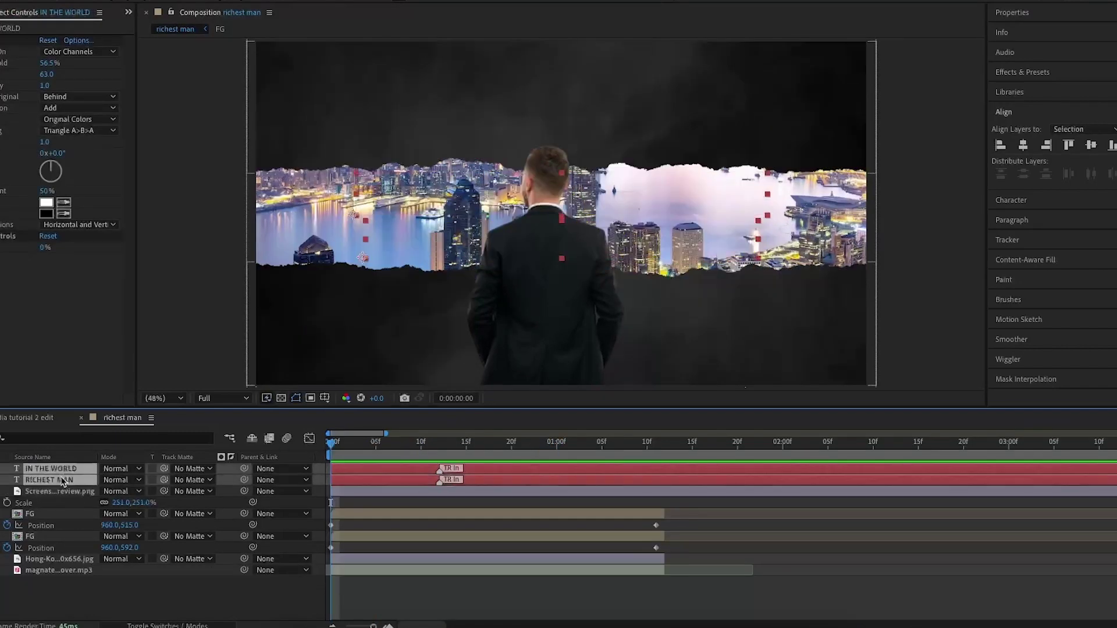
{"action": "left_click_drag", "start_coordinate": [60, 489], "coordinate": [61, 501]}
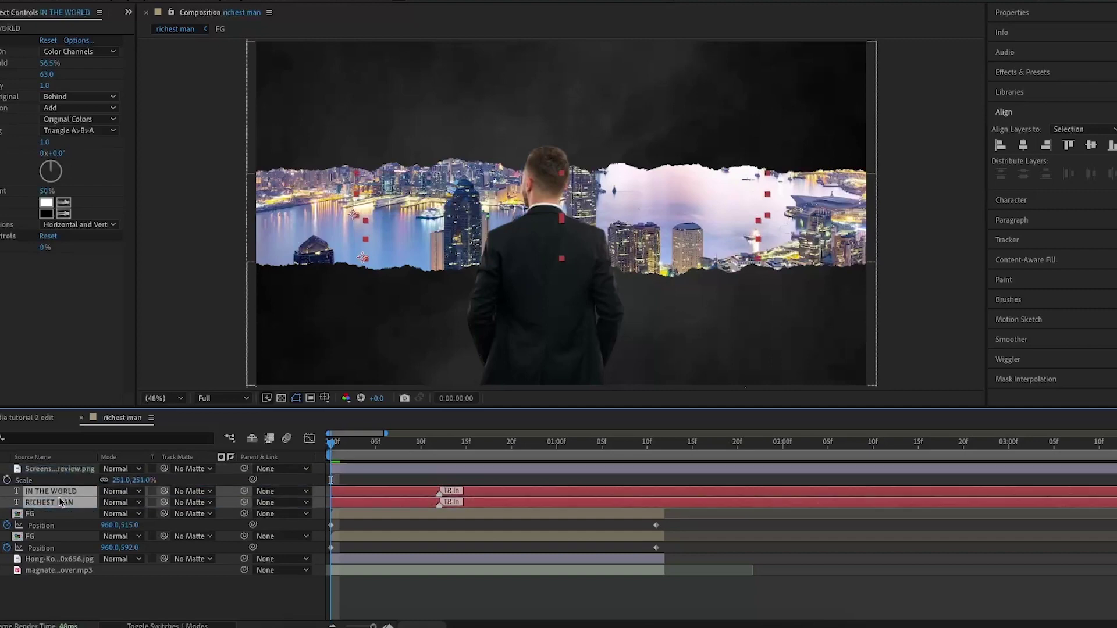
{"action": "left_click", "coordinate": [466, 606]}
{"action": "key", "text": "space"}
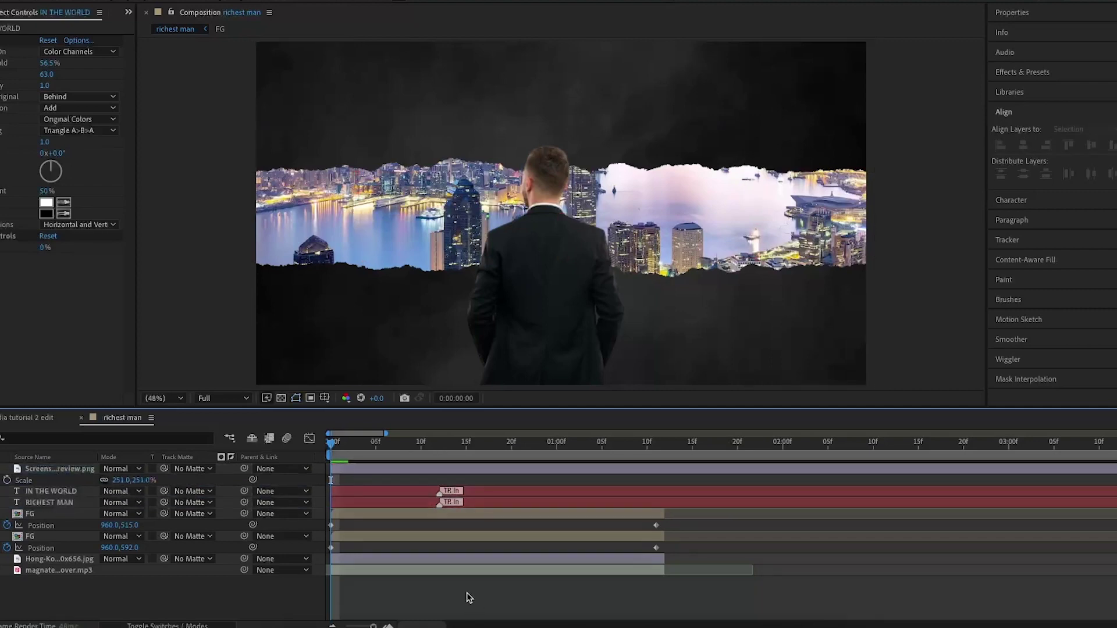
{"action": "key", "text": "space"}
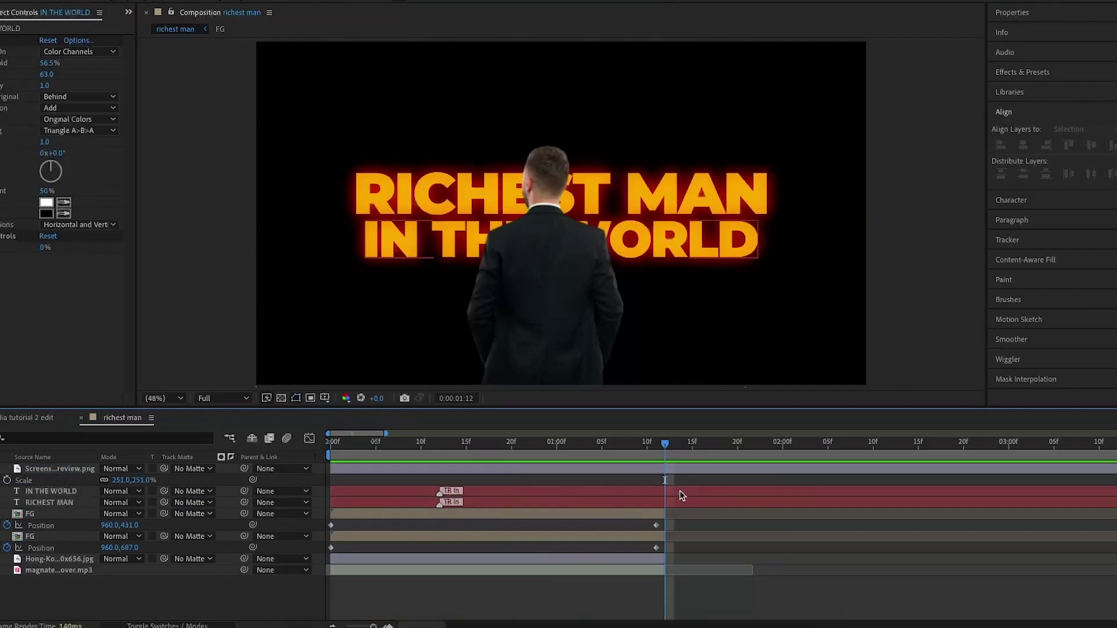
Cut both title layers and the man cutout at 0:00:01:12 so they end with the background layers
{"action": "left_click", "coordinate": [680, 491]}
{"action": "left_click", "coordinate": [681, 500], "text": "shift"}
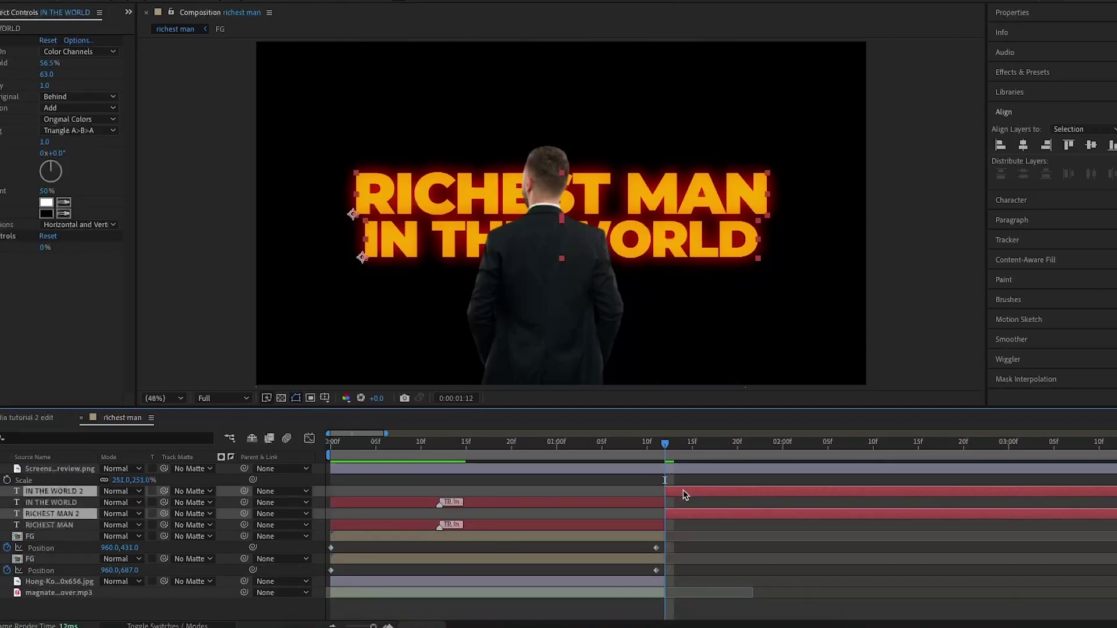
{"action": "key", "text": "alt+bracketright"}
{"action": "left_click", "coordinate": [686, 469]}
{"action": "key", "text": "ctrl+shift+d"}
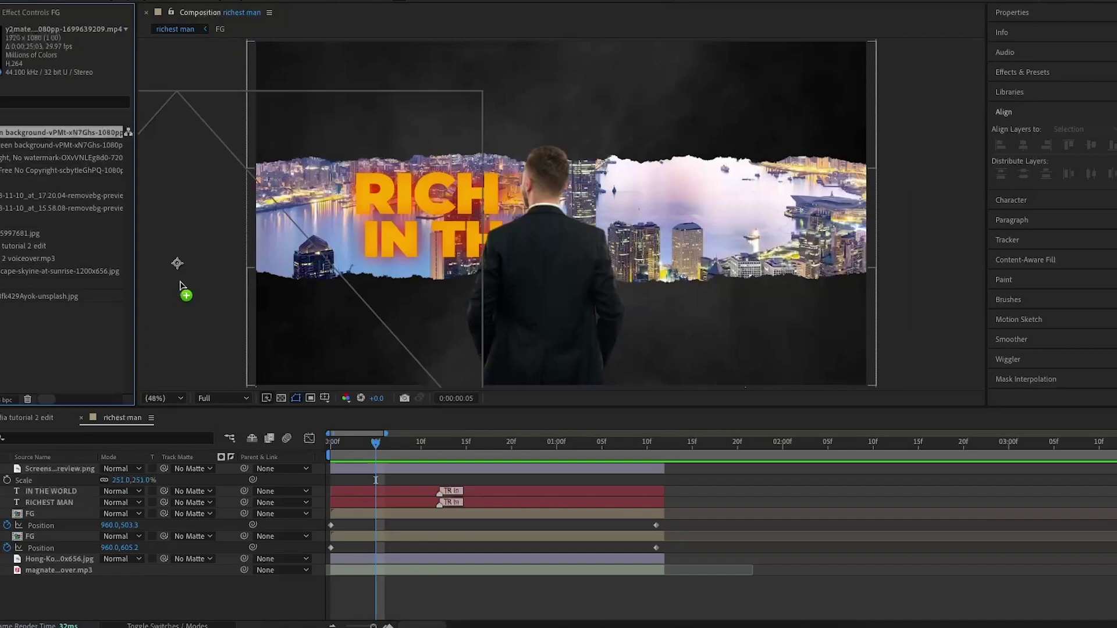
Add the falling-money video as the top layer and set its blending mode to Screen
{"action": "left_click_drag", "start_coordinate": [174, 262], "coordinate": [82, 470]}
{"action": "left_click", "coordinate": [121, 469]}
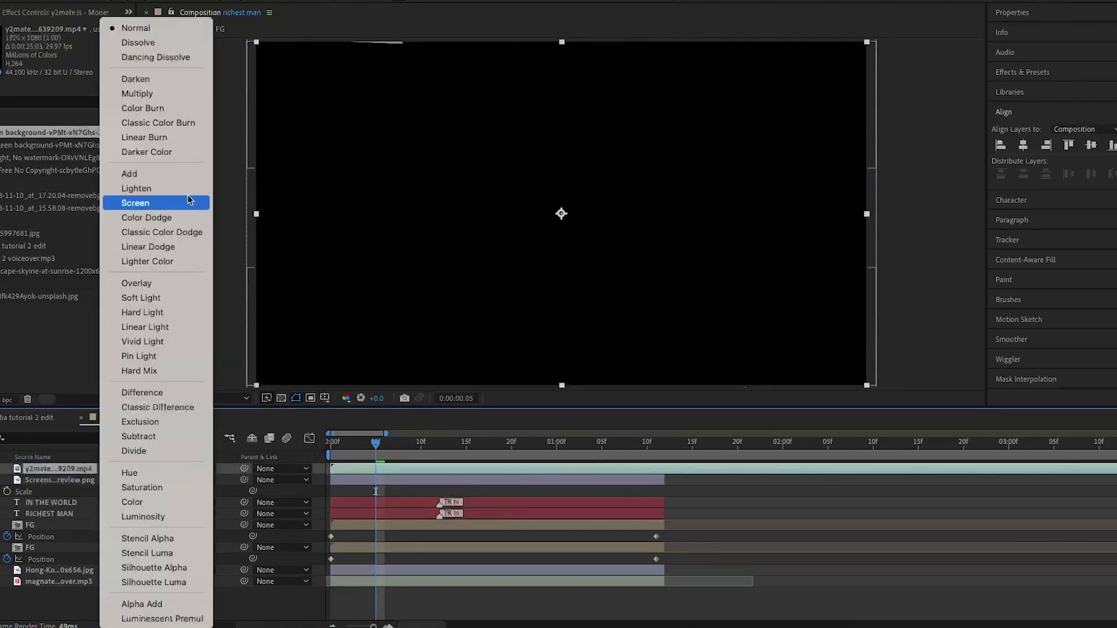
{"action": "left_click", "coordinate": [135, 203]}
Time-stretch the falling-money video with a stretch factor of 22% and preview the faster motion
{"action": "left_click_drag", "start_coordinate": [382, 444], "coordinate": [574, 444]}
{"action": "right_click", "coordinate": [583, 217]}
{"action": "mouse_move", "coordinate": [633, 300]}
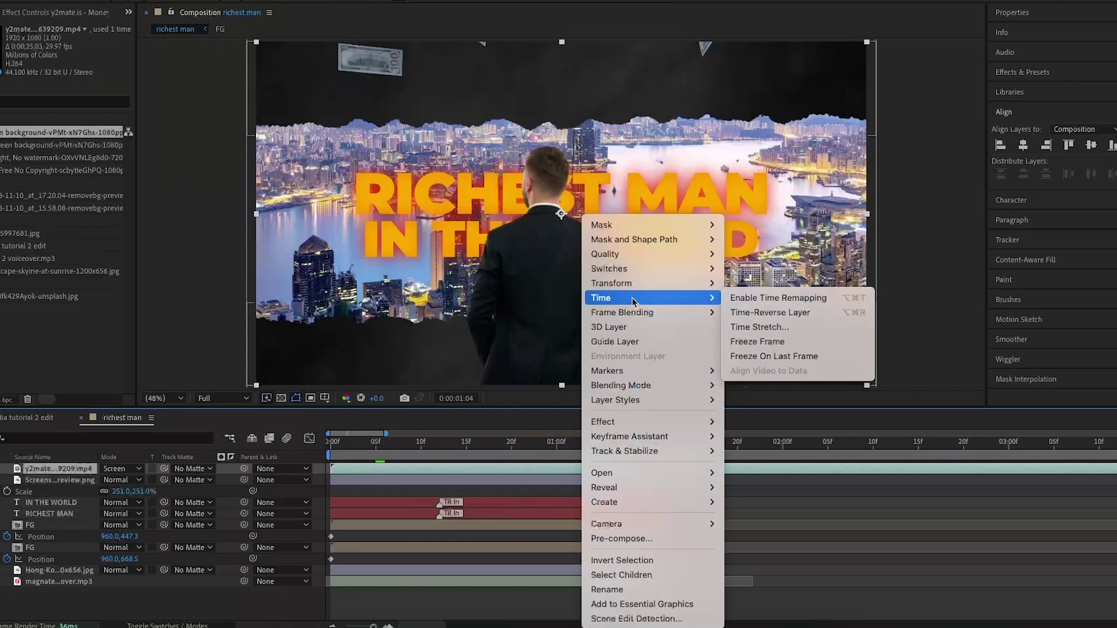
{"action": "left_click", "coordinate": [767, 327]}
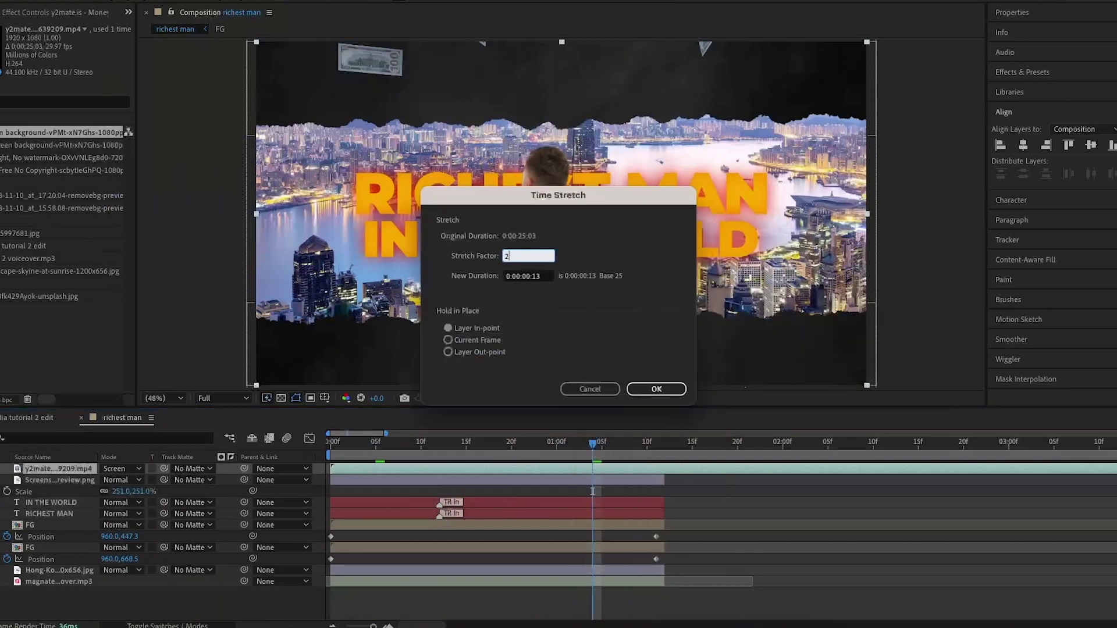
{"action": "type", "text": "22"}
{"action": "key", "text": "Return"}
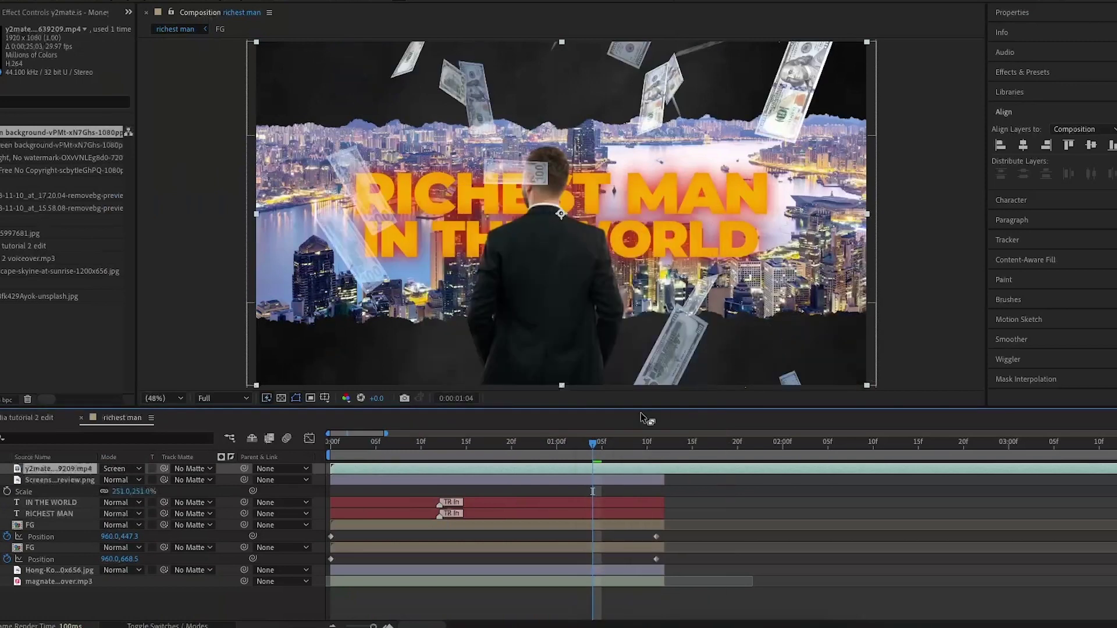
{"action": "key", "text": "space"}
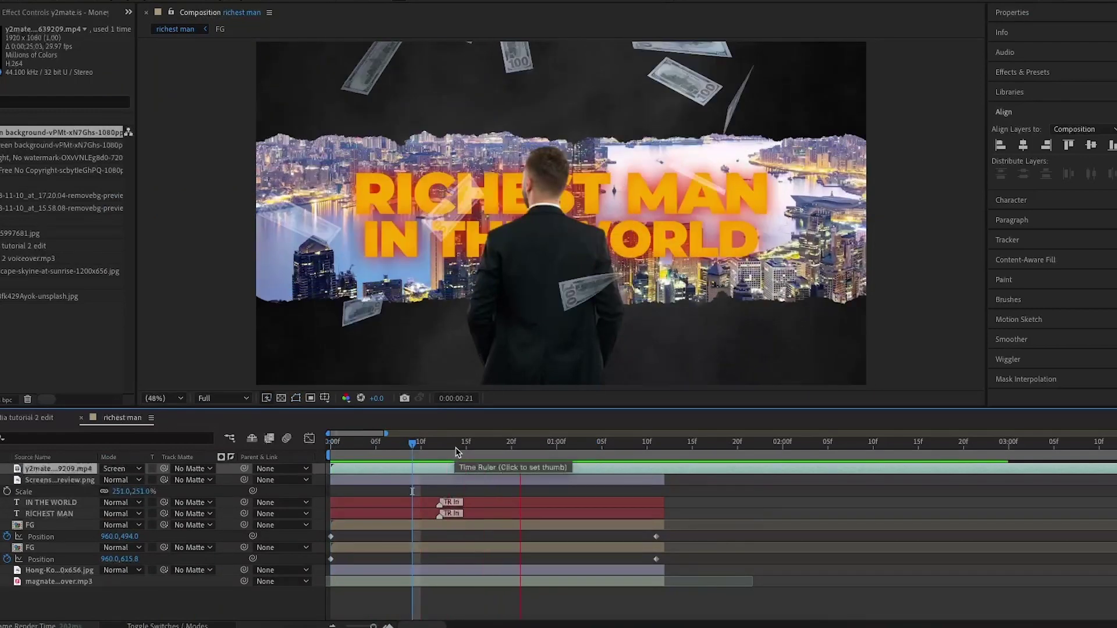
Split the falling-money video at 0:00:01:12, delete the remainder and preview the scene
{"action": "left_click_drag", "start_coordinate": [714, 452], "coordinate": [665, 456]}
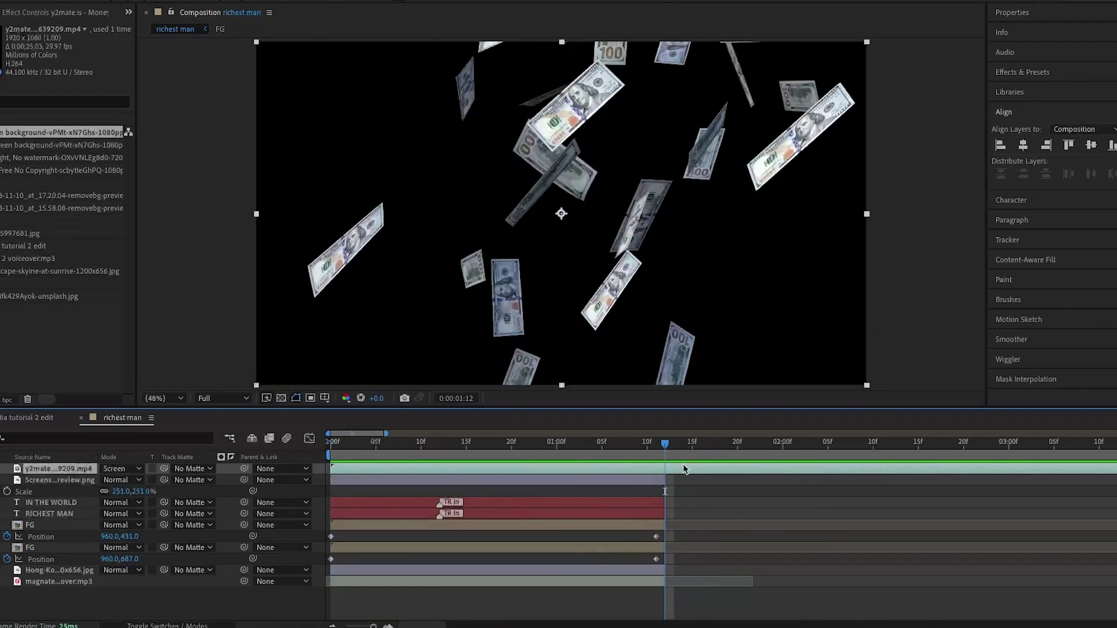
{"action": "key", "text": "ctrl+shift+d"}
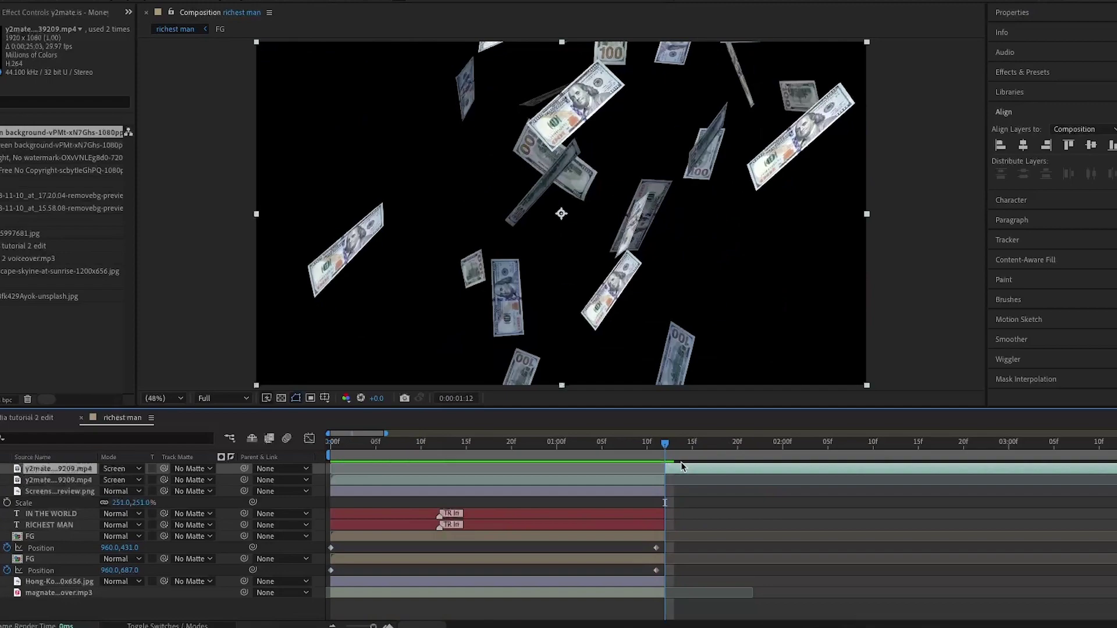
{"action": "key", "text": "Delete"}
{"action": "key", "text": "space"}
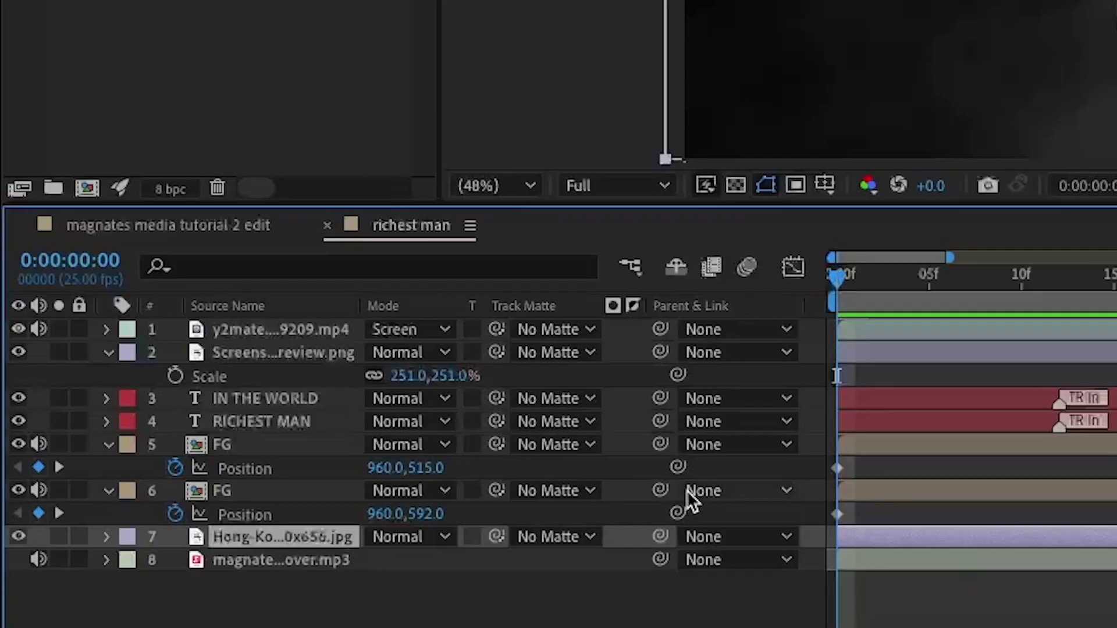
Parent both FG layers, both title layers, the man cutout and the money video to the Hong Kong background layer
{"action": "left_click_drag", "start_coordinate": [662, 491], "coordinate": [285, 537]}
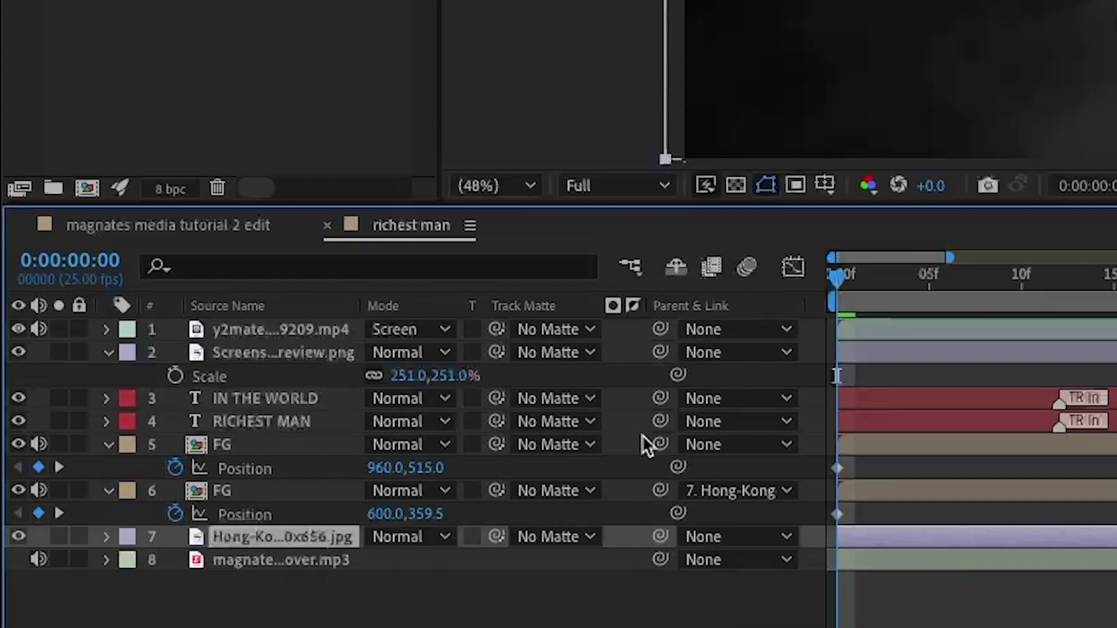
{"action": "left_click_drag", "start_coordinate": [659, 444], "coordinate": [285, 536]}
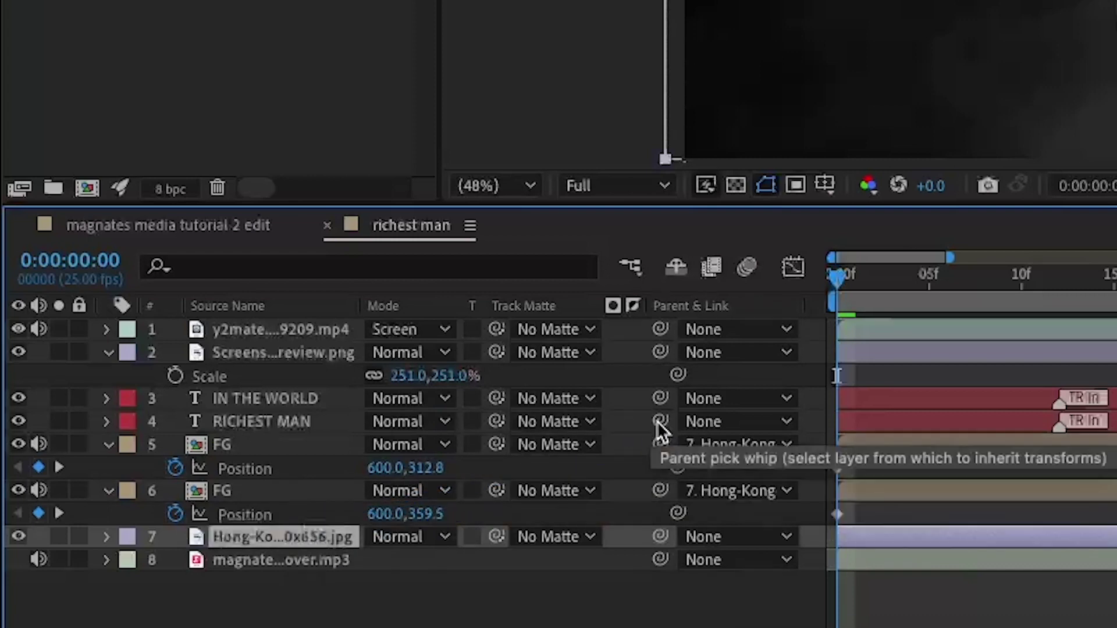
{"action": "left_click_drag", "start_coordinate": [660, 430], "coordinate": [285, 536]}
{"action": "left_click_drag", "start_coordinate": [660, 398], "coordinate": [285, 537]}
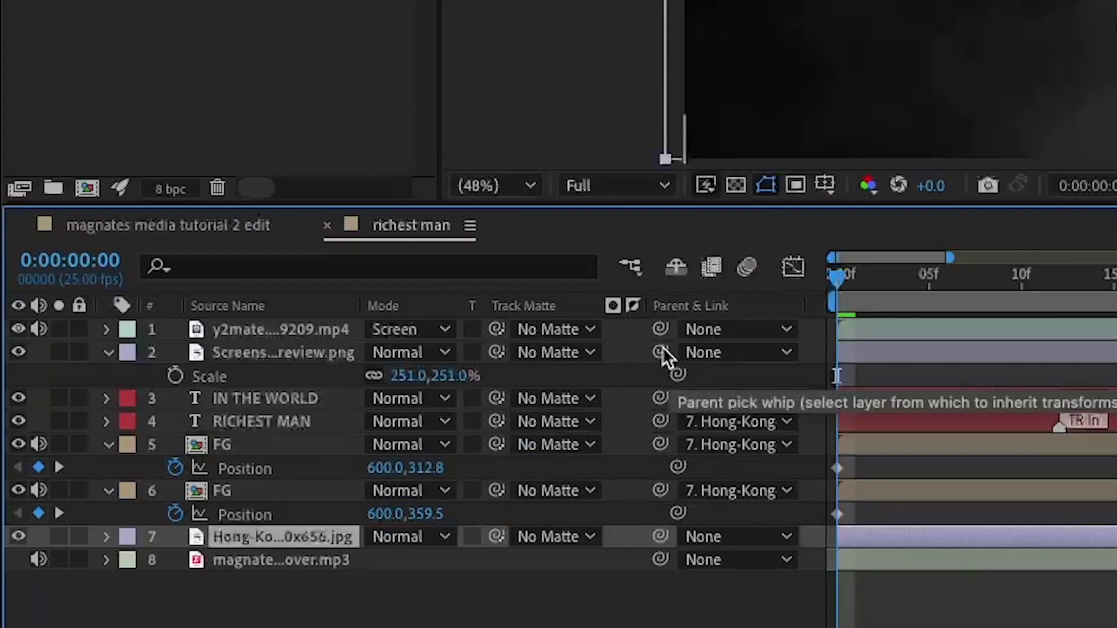
{"action": "left_click_drag", "start_coordinate": [662, 349], "coordinate": [285, 536]}
{"action": "left_click_drag", "start_coordinate": [660, 329], "coordinate": [499, 423]}
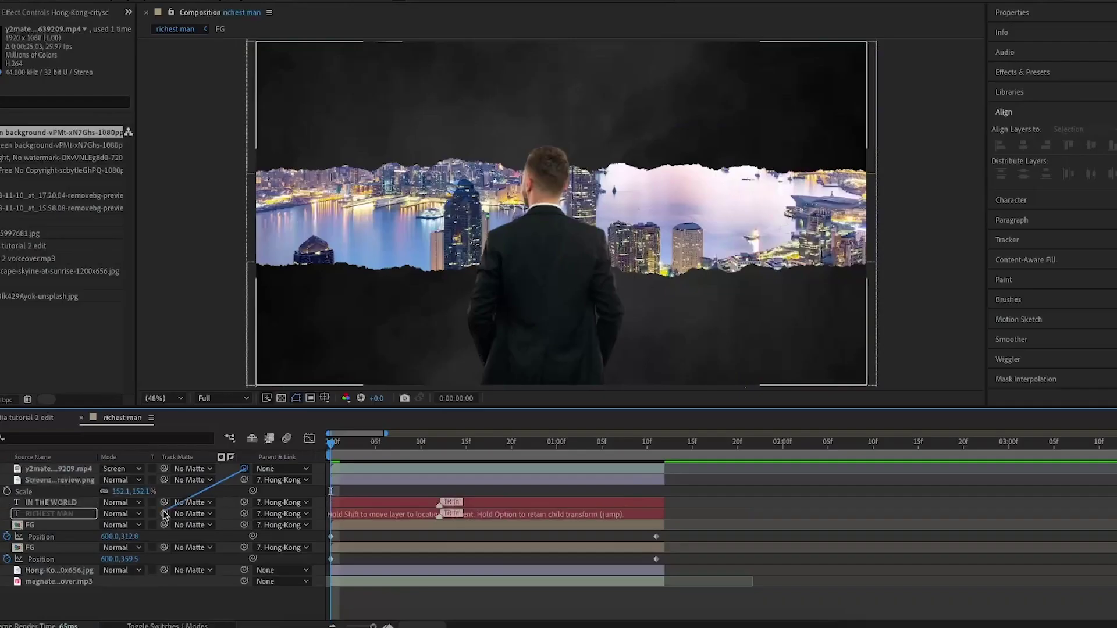
{"action": "left_click_drag", "start_coordinate": [164, 513], "coordinate": [61, 573]}
Add the expression wiggle(2,10) to the Hong Kong background's Position and preview the shake
{"action": "left_click", "coordinate": [45, 575]}
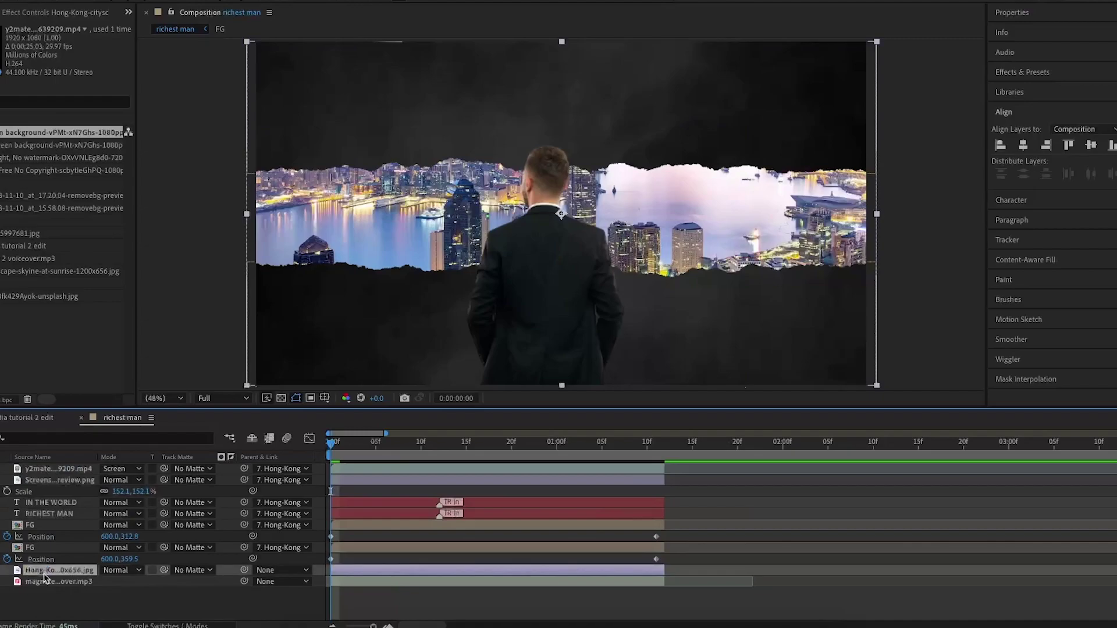
{"action": "key", "text": "p"}
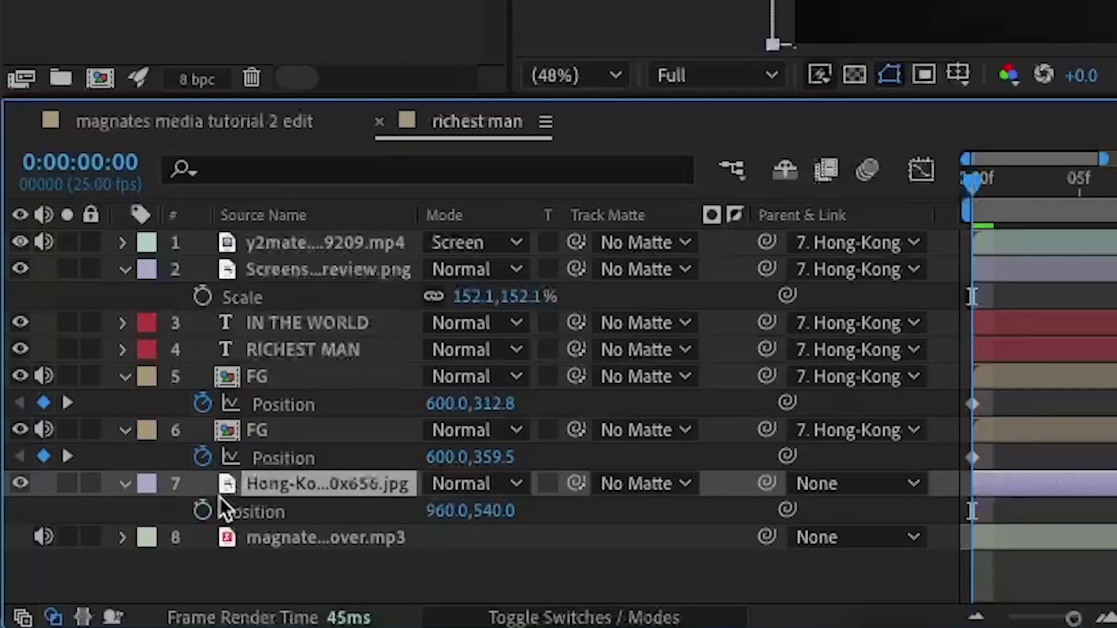
{"action": "left_click", "coordinate": [202, 512], "text": "alt"}
{"action": "type", "text": "wiggl"}
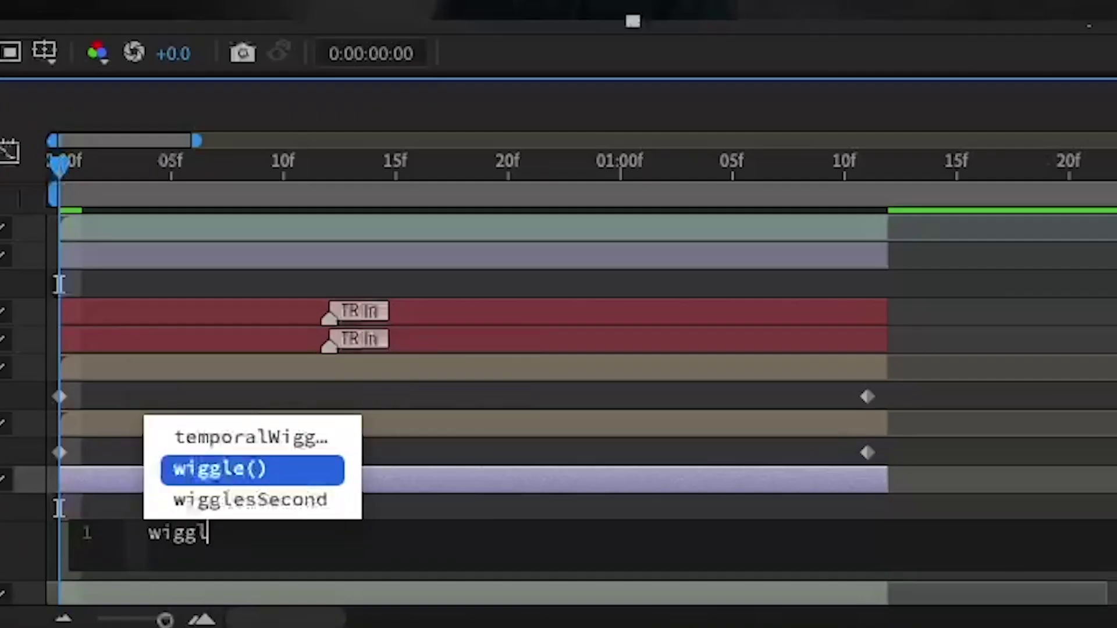
{"action": "key", "text": "Return"}
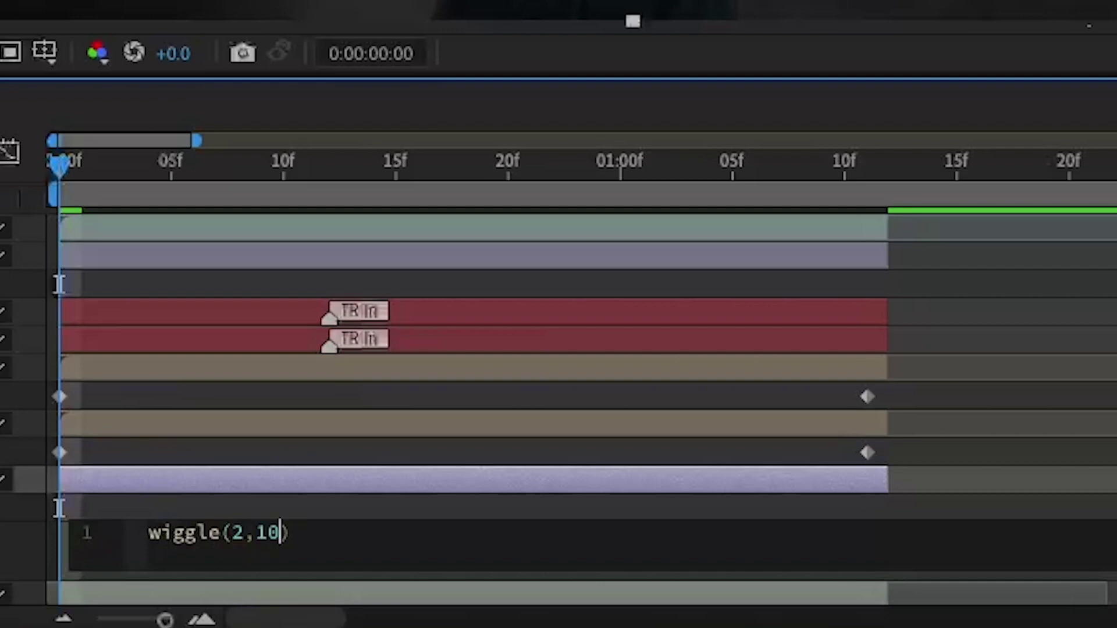
{"action": "left_click", "coordinate": [360, 451]}
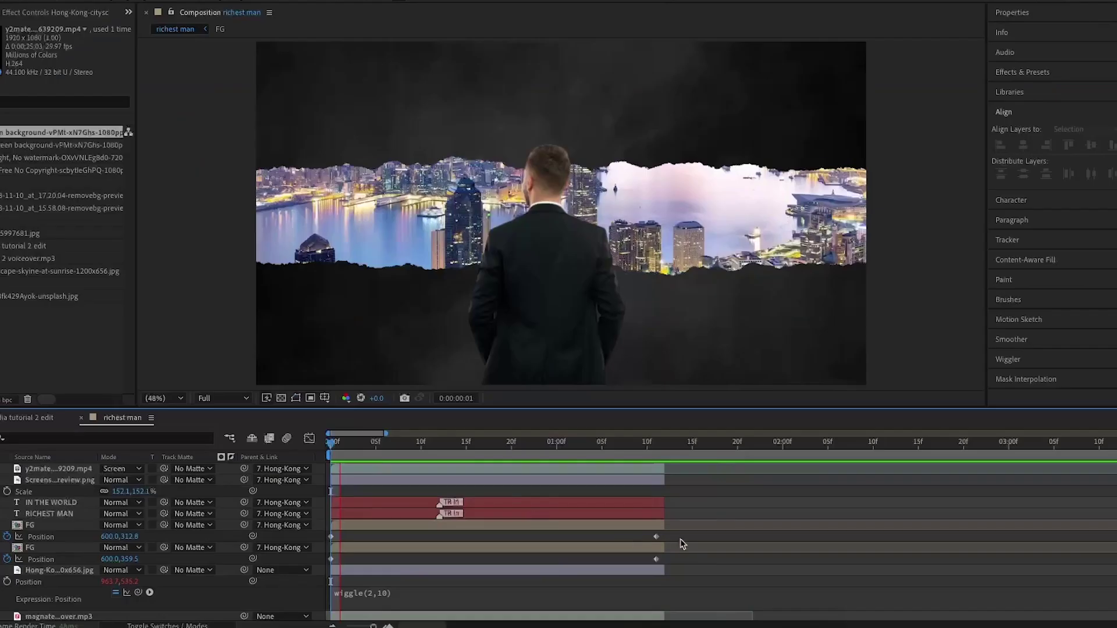
{"action": "key", "text": "space"}
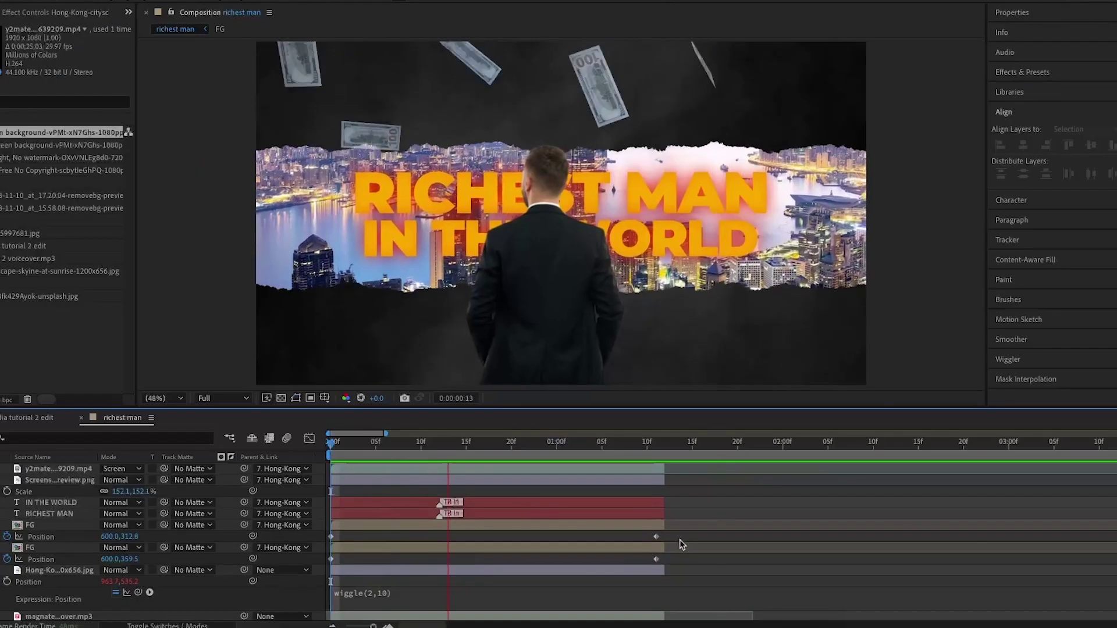
Keyframe the Hong Kong background's Scale from 165% at the start to 203% at 0:00:01:11 and preview the zoom
{"action": "left_click", "coordinate": [66, 571]}
{"action": "key", "text": "s"}
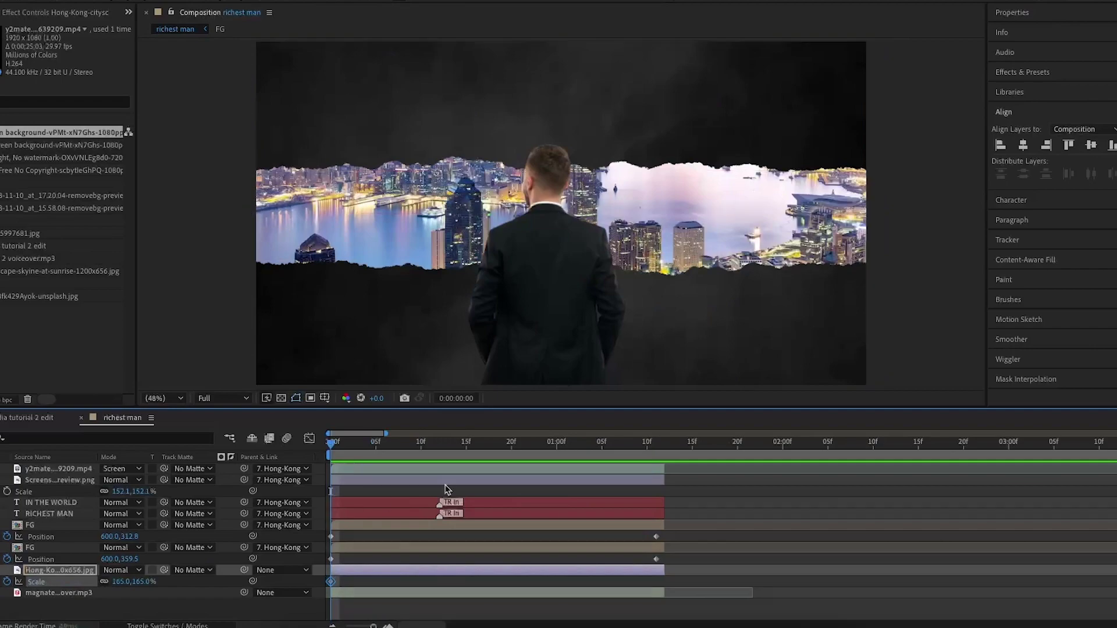
{"action": "left_click_drag", "start_coordinate": [331, 445], "coordinate": [657, 457]}
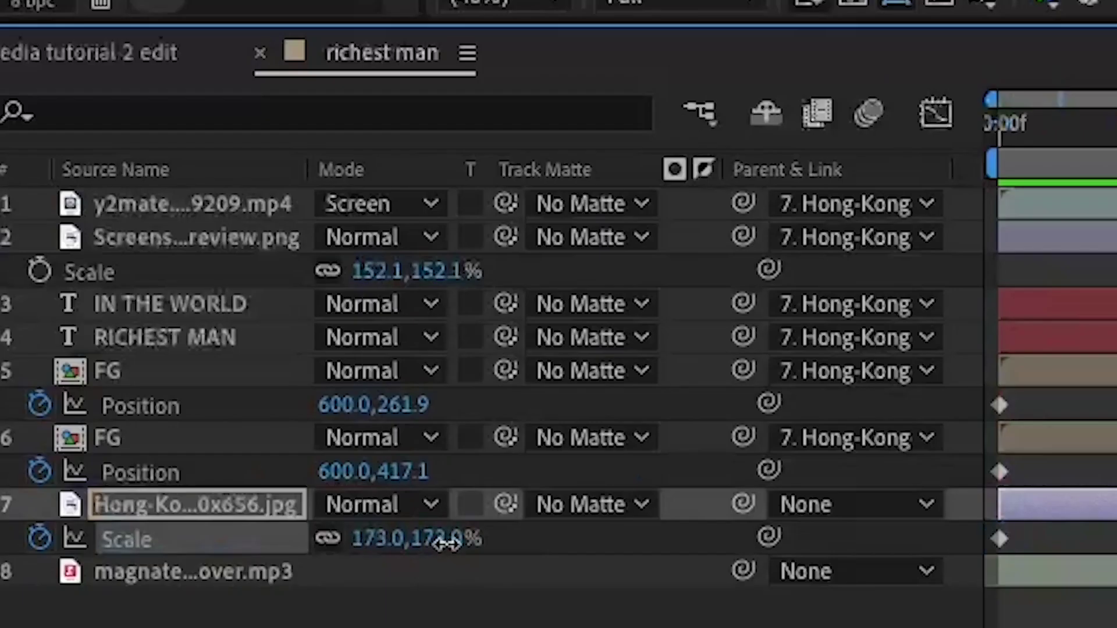
{"action": "left_click_drag", "start_coordinate": [445, 543], "coordinate": [487, 542]}
{"action": "left_click_drag", "start_coordinate": [158, 582], "coordinate": [166, 583]}
{"action": "left_click_drag", "start_coordinate": [677, 586], "coordinate": [321, 577]}
{"action": "left_click", "coordinate": [749, 558]}
{"action": "key", "text": "Home"}
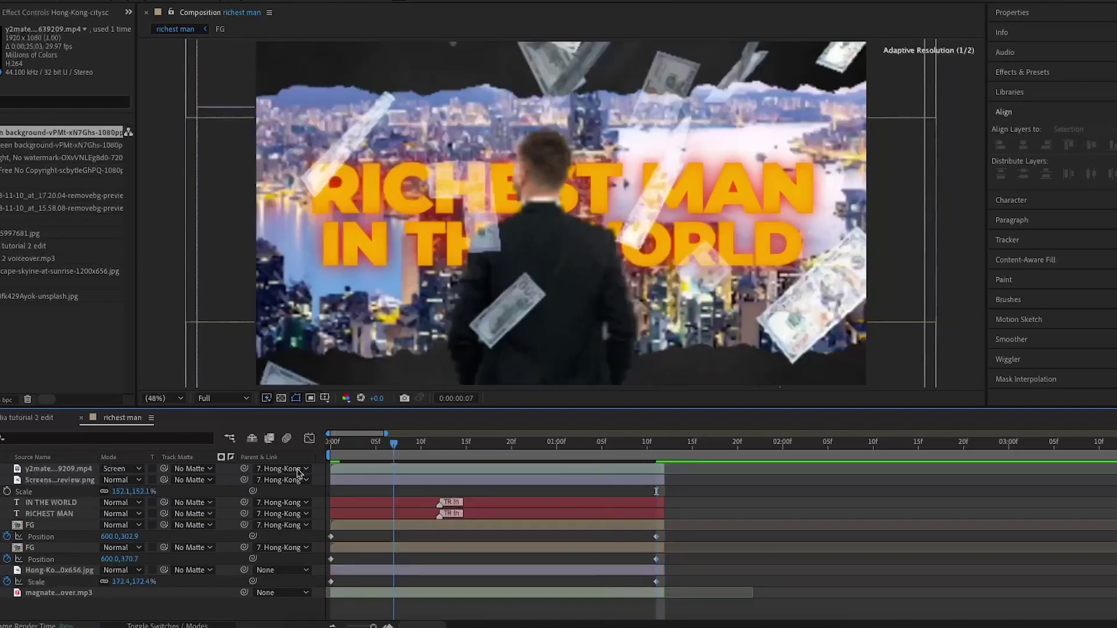
{"action": "key", "text": "space"}
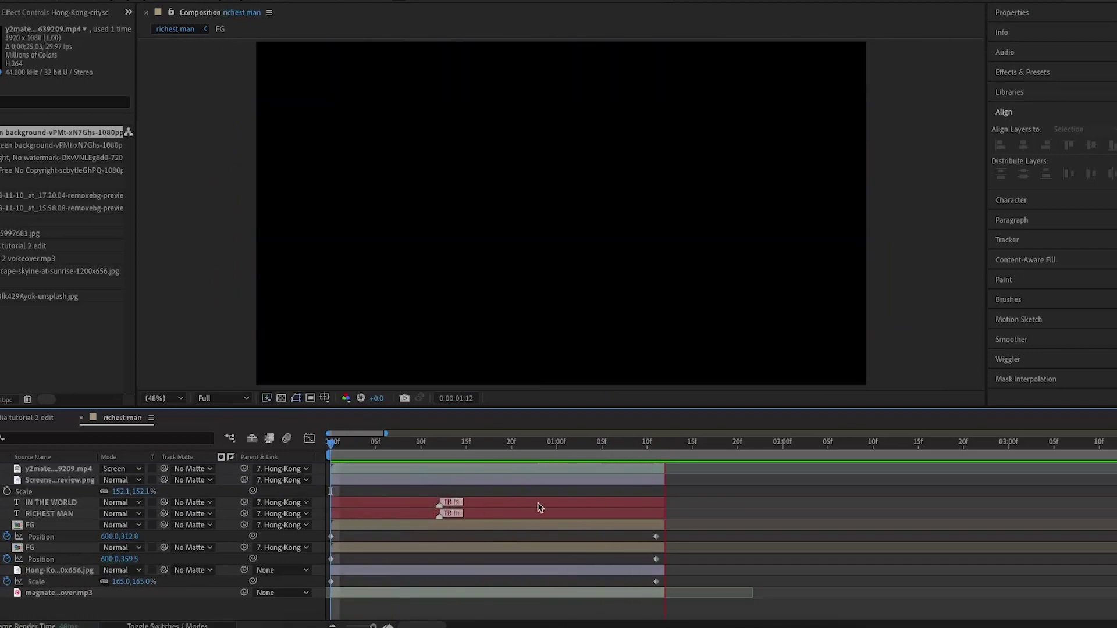
{"action": "key", "text": "space"}
Set the background's Scale keyframe at 0:00:01:11 to 191% and preview the zoom again
{"action": "left_click_drag", "start_coordinate": [719, 450], "coordinate": [655, 459]}
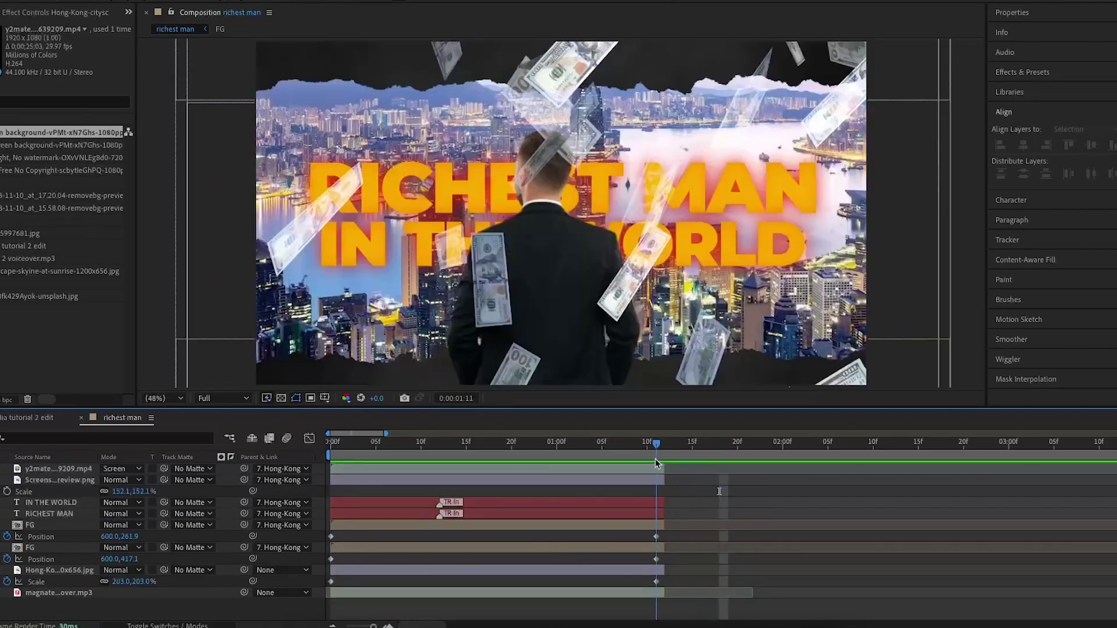
{"action": "left_click_drag", "start_coordinate": [140, 583], "coordinate": [121, 582]}
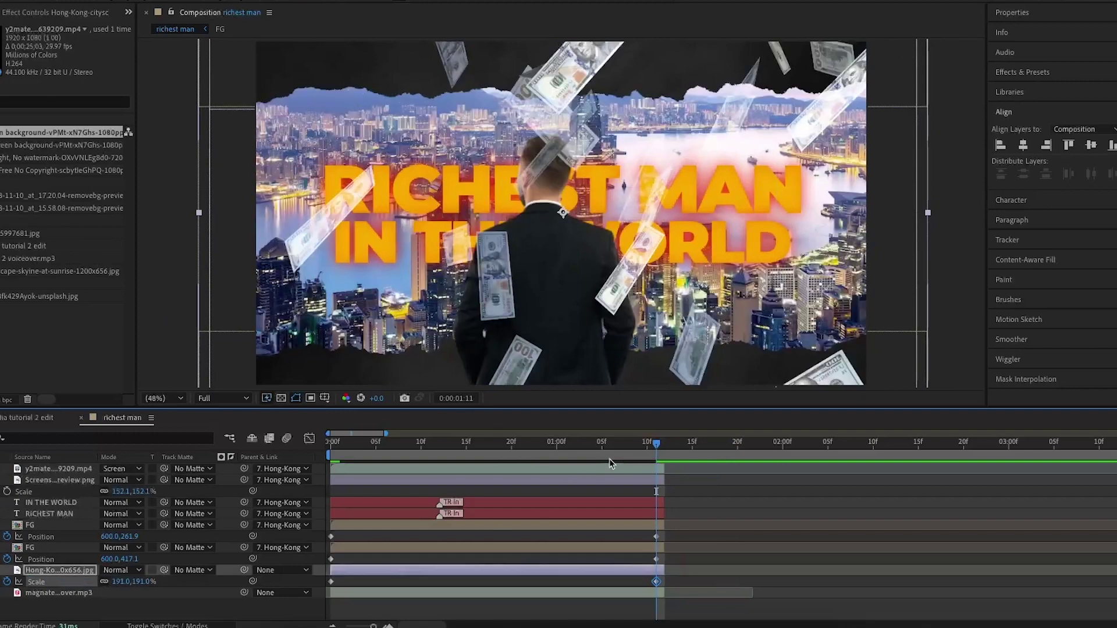
{"action": "left_click_drag", "start_coordinate": [655, 454], "coordinate": [291, 454]}
{"action": "key", "text": "space"}
{"action": "key", "text": "space"}
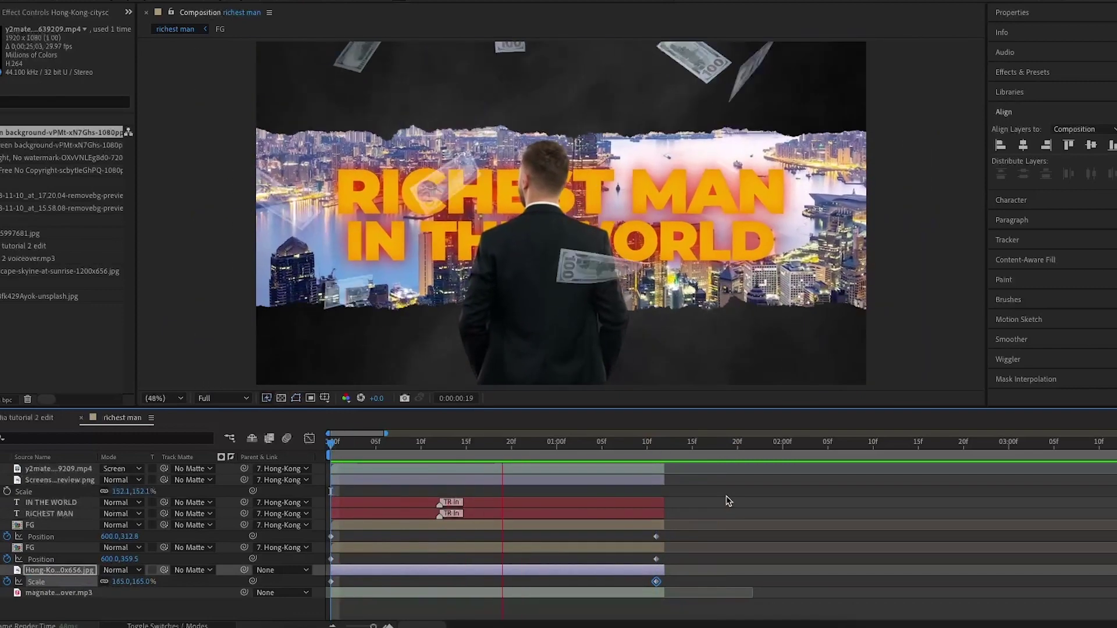
{"action": "key", "text": "space"}
In the magnates media tutorial 2 edit composition, place the richest man composition as the top layer starting at 0:00:02:14
{"action": "left_click", "coordinate": [10, 420]}
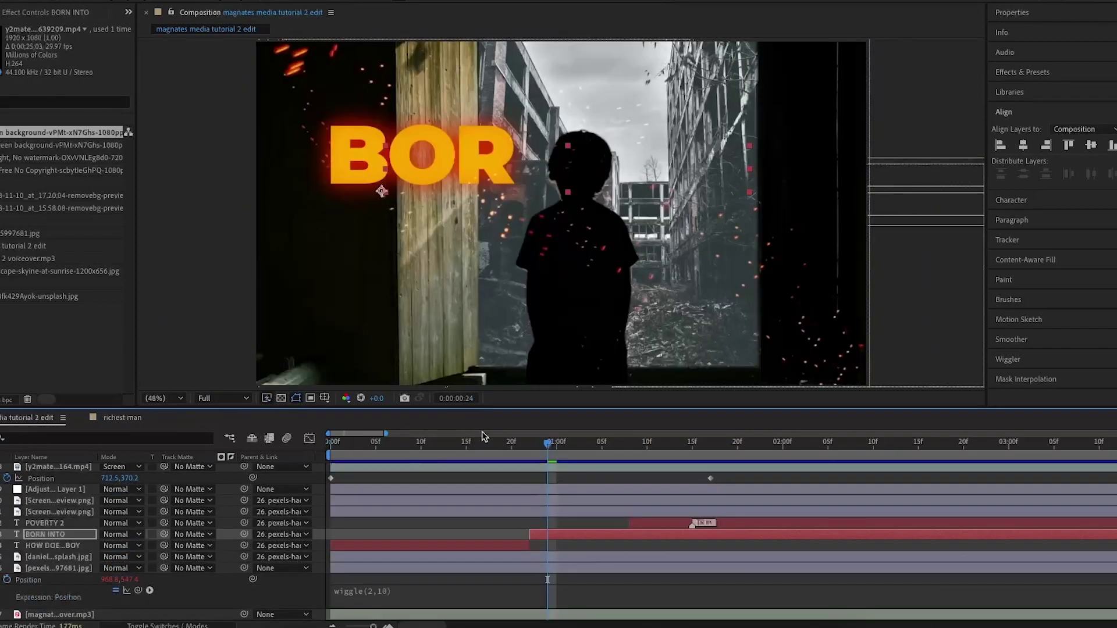
{"action": "left_click_drag", "start_coordinate": [550, 445], "coordinate": [911, 449]}
{"action": "key", "text": "space"}
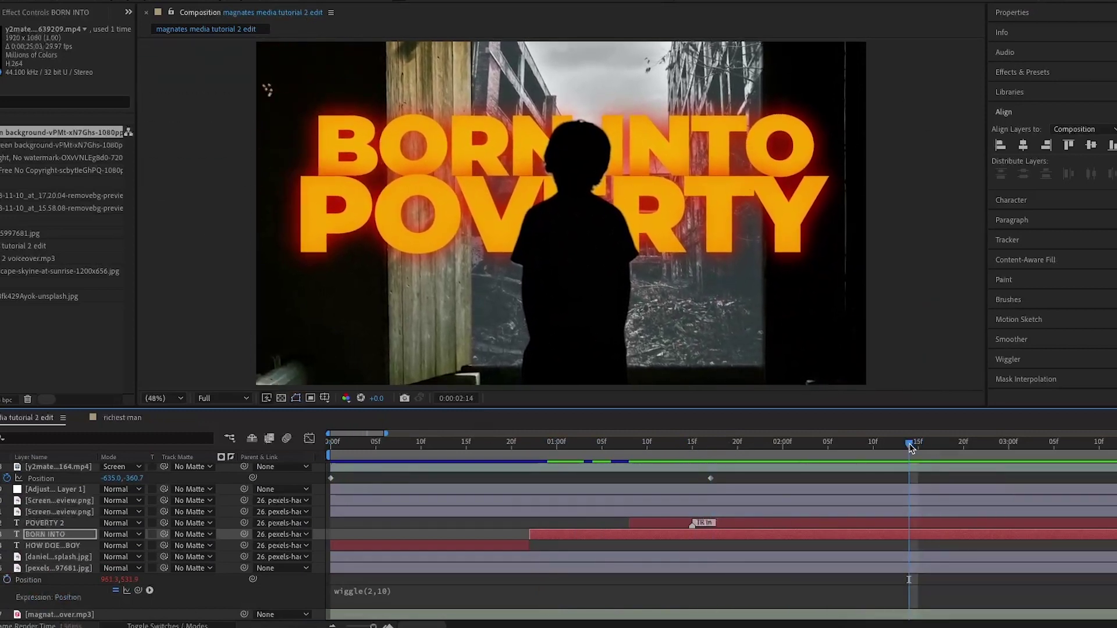
{"action": "key", "text": "space"}
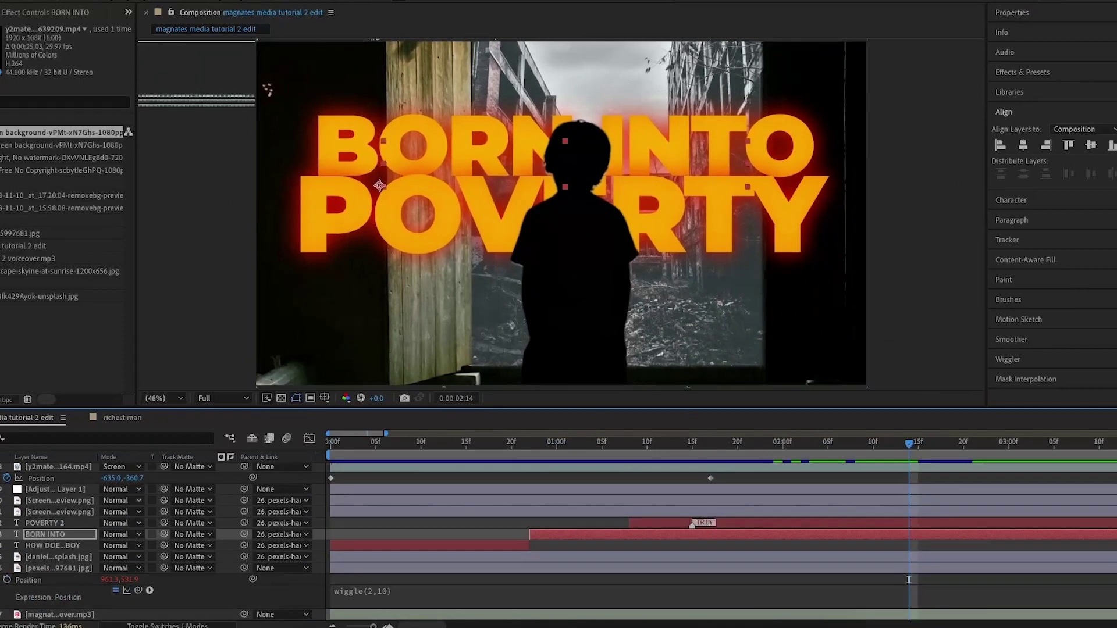
{"action": "left_click_drag", "start_coordinate": [62, 221], "coordinate": [912, 466]}
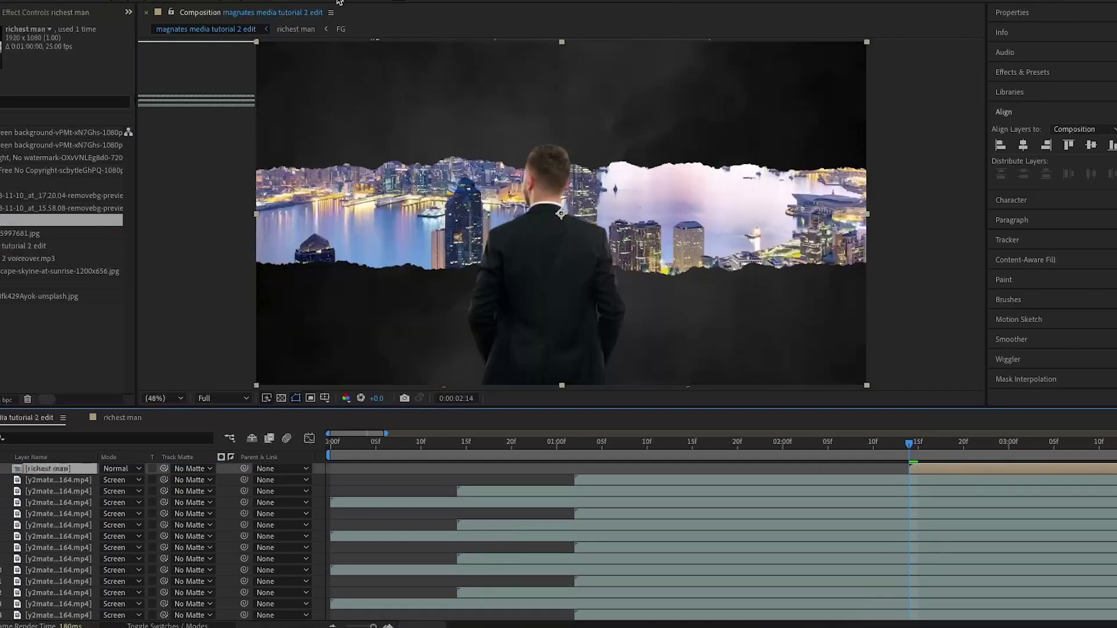
Preview the change between the two scenes, mute the voiceover layer inside richest man and return to the main composition
{"action": "left_click", "coordinate": [710, 445]}
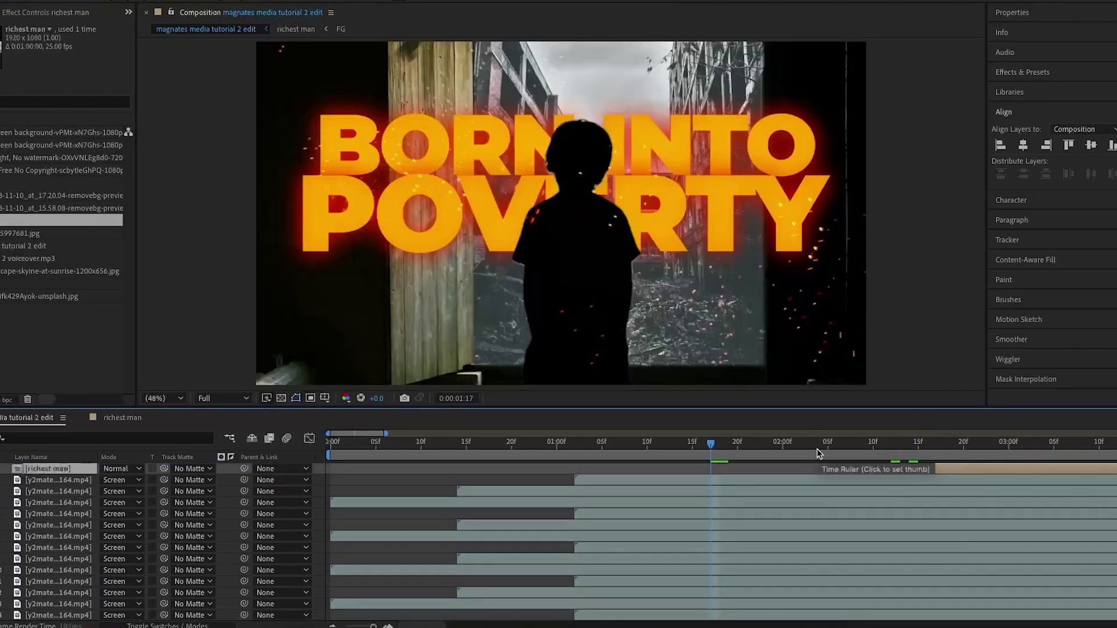
{"action": "key", "text": "space"}
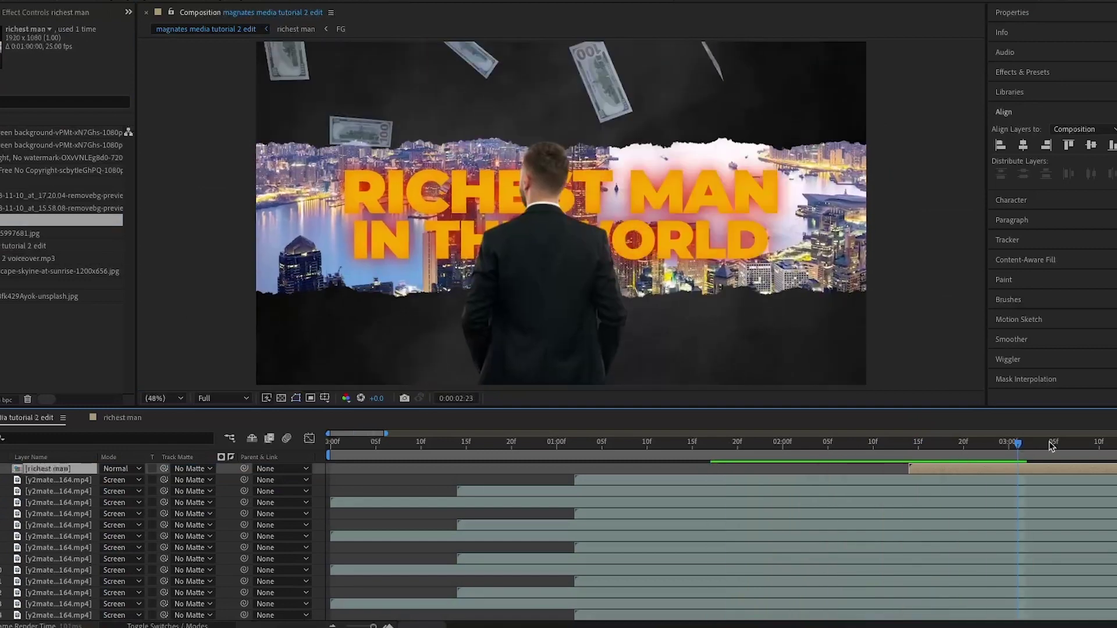
{"action": "left_click", "coordinate": [783, 444]}
{"action": "key", "text": "space"}
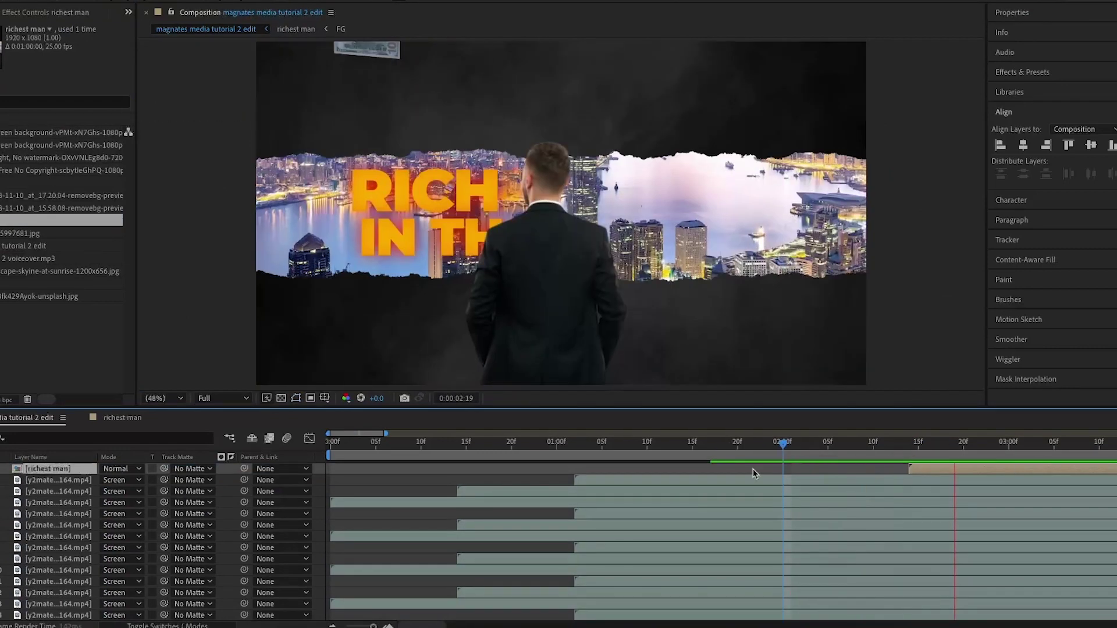
{"action": "left_click", "coordinate": [121, 419]}
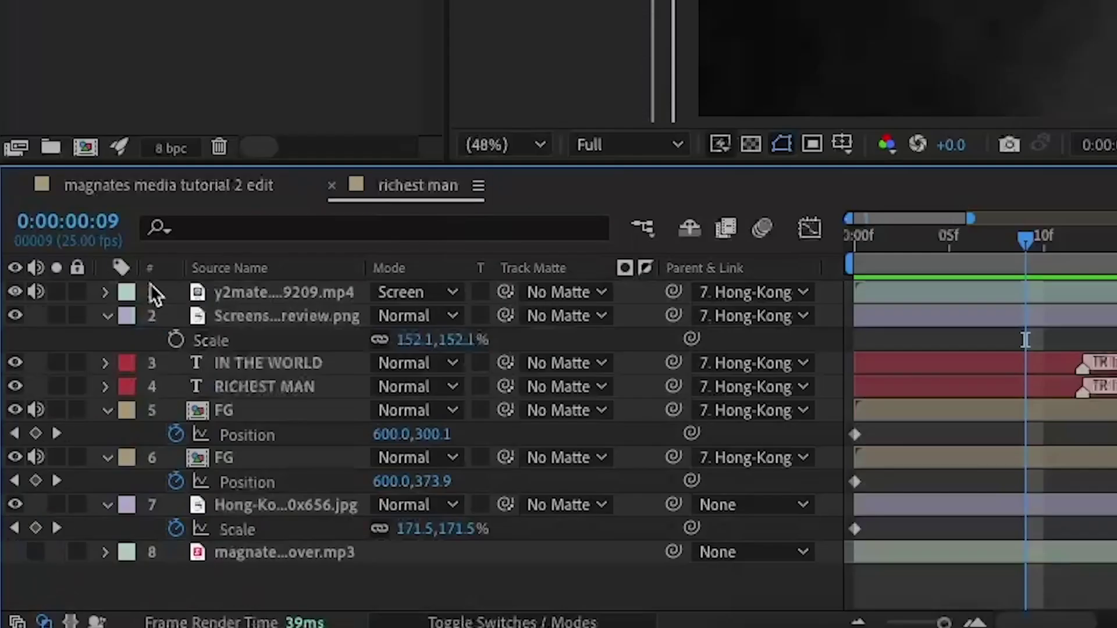
{"action": "left_click", "coordinate": [187, 189]}
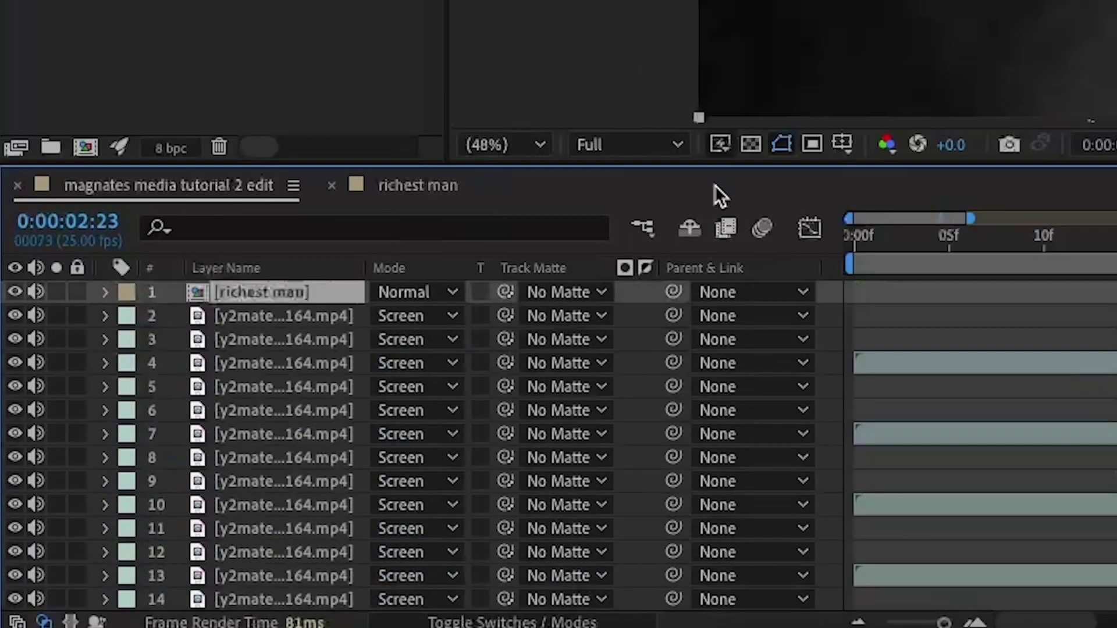
Move to the richest man layer's start at 0:00:02:14 and open the Animation Composer 3 presets
{"action": "left_click", "coordinate": [1114, 238]}
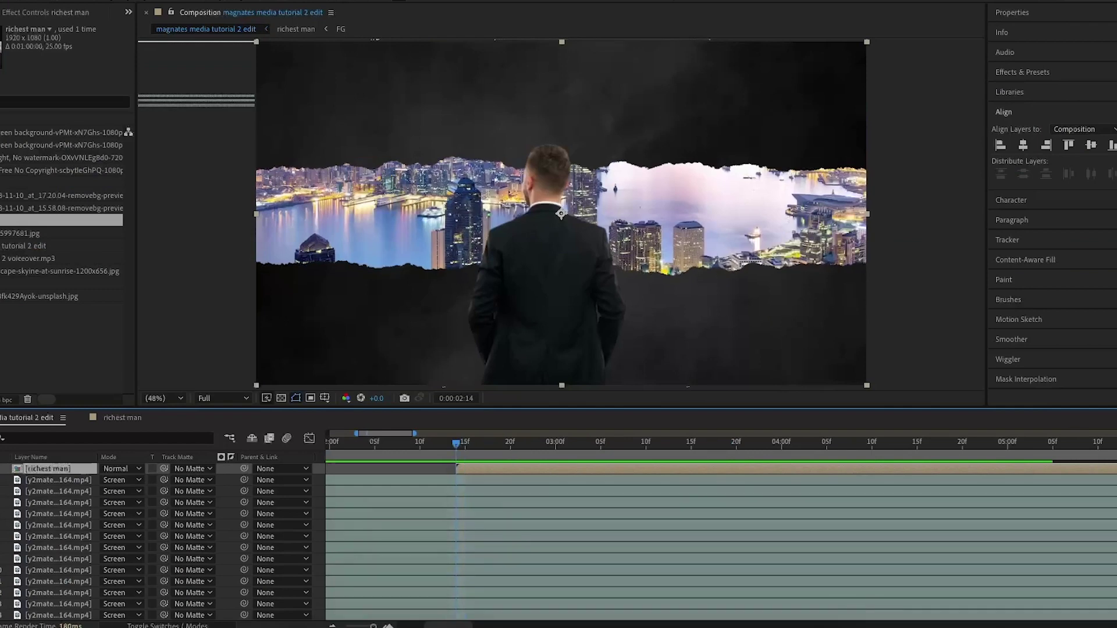
{"action": "left_click", "coordinate": [355, 1]}
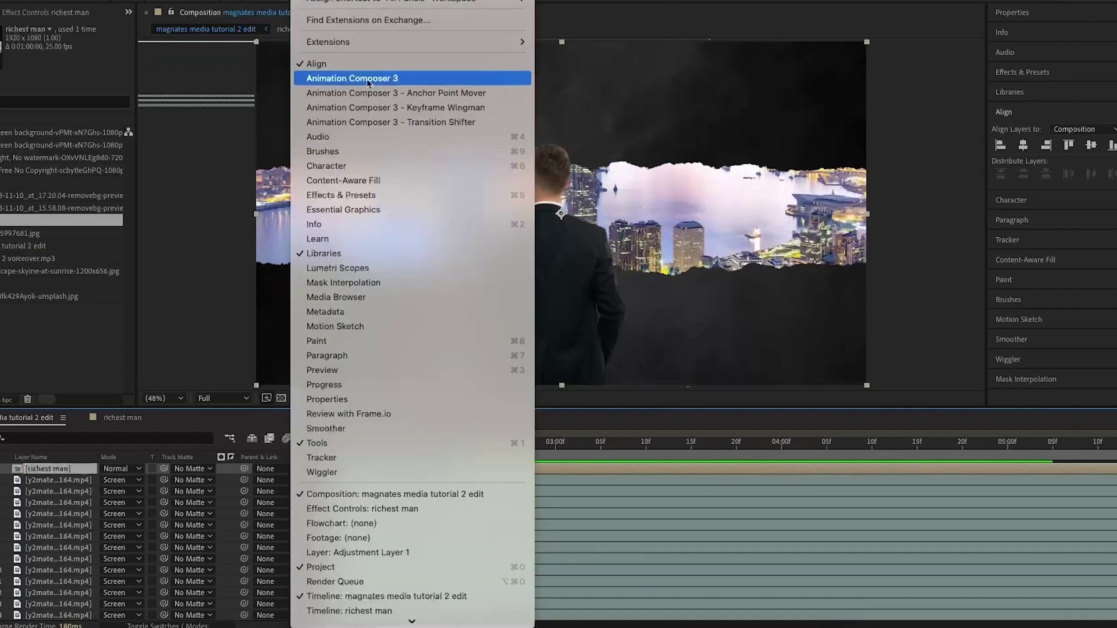
{"action": "left_click", "coordinate": [356, 80]}
{"action": "left_click", "coordinate": [51, 110]}
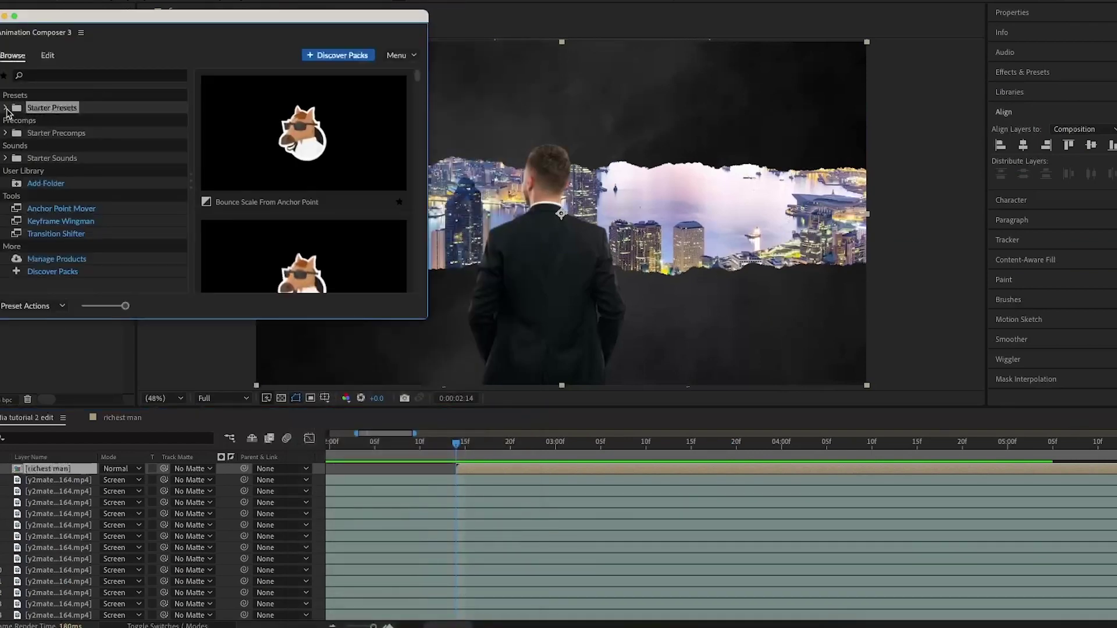
Add the Generated Light Leak 2 transition from Starter Precomps above the richest man layer, with its cut point at 0:00:02:14
{"action": "left_click", "coordinate": [6, 108]}
{"action": "left_click", "coordinate": [5, 196]}
{"action": "left_click", "coordinate": [55, 259]}
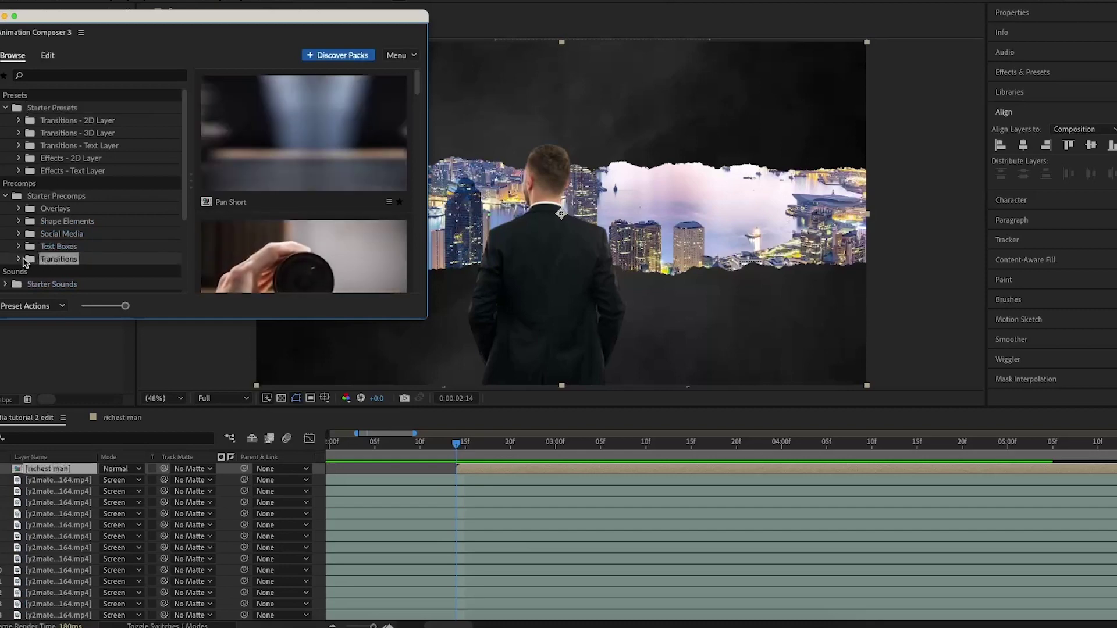
{"action": "scroll", "coordinate": [26, 215], "scroll_direction": "down", "scroll_amount": 2}
{"action": "left_click", "coordinate": [18, 196]}
{"action": "scroll", "coordinate": [82, 254], "scroll_direction": "down", "scroll_amount": 2}
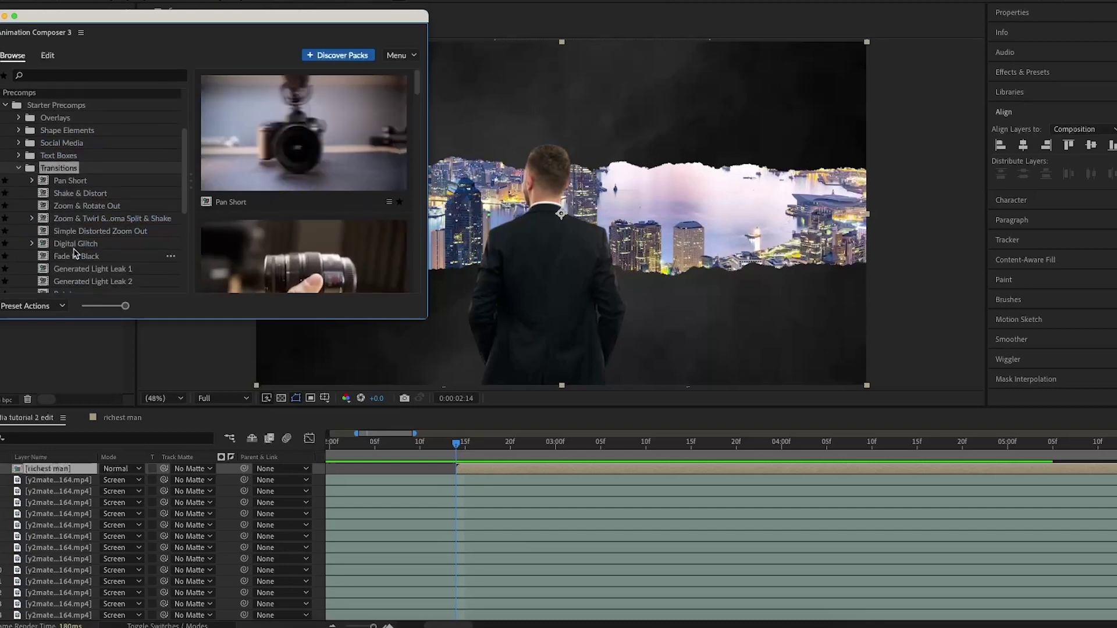
{"action": "left_click", "coordinate": [93, 281]}
{"action": "left_click", "coordinate": [823, 579]}
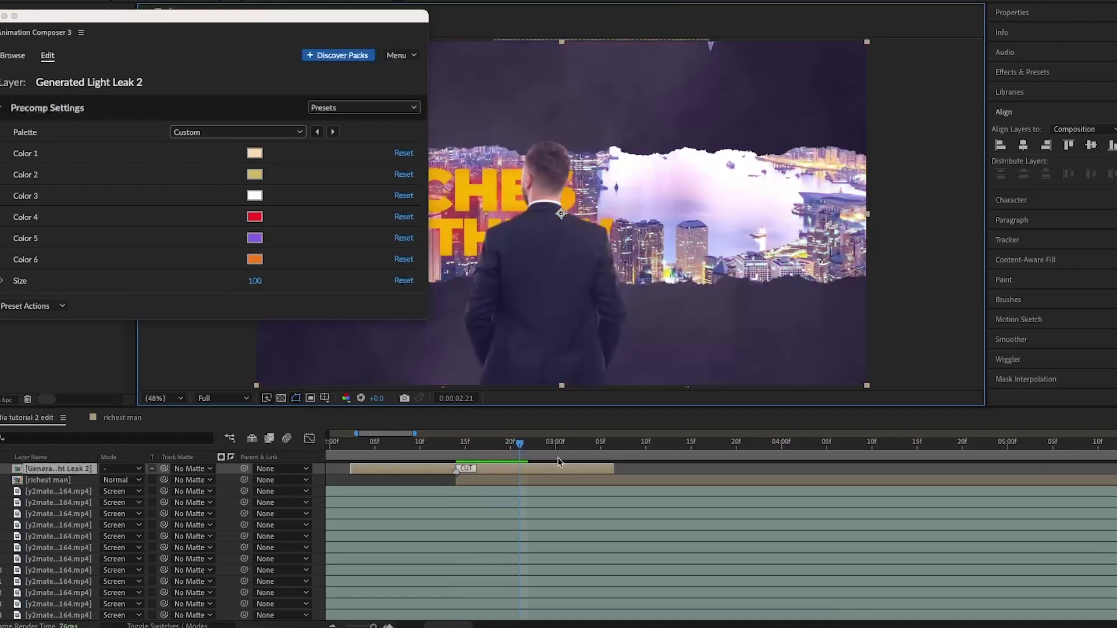
Trim the Generated Light Leak 2 layer to run from 0:00:02:07 to 0:00:02:21 and preview the transition
{"action": "left_click_drag", "start_coordinate": [616, 470], "coordinate": [519, 469]}
{"action": "left_click", "coordinate": [453, 453]}
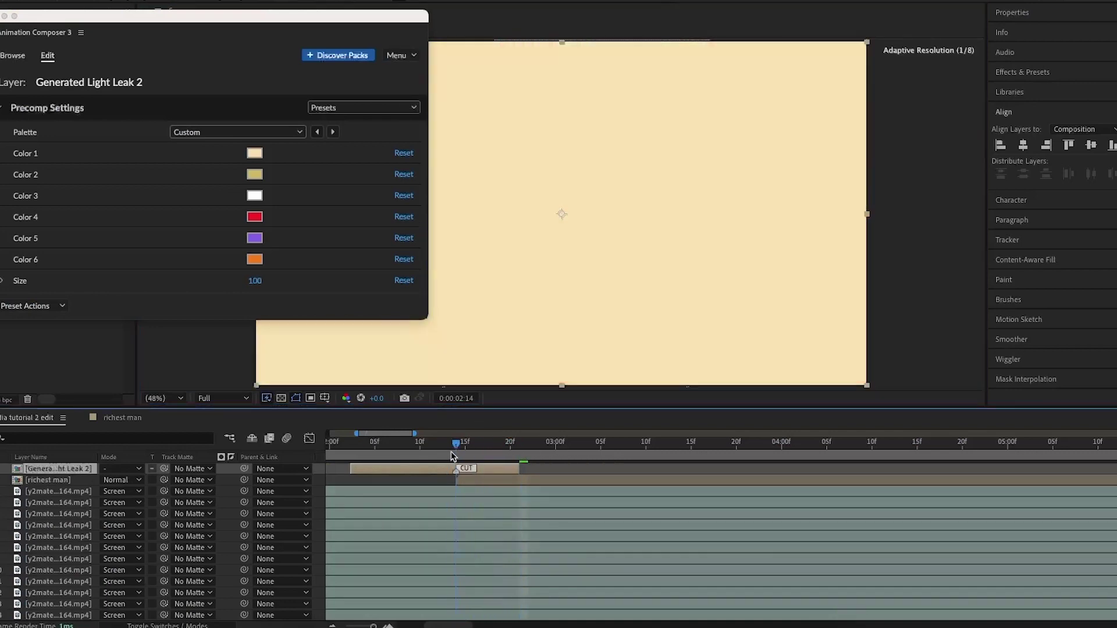
{"action": "key", "text": "Page_Up"}
{"action": "key", "text": "Page_Up"}
{"action": "key", "text": "Page_Up"}
{"action": "key", "text": "Page_Up"}
{"action": "key", "text": "Page_Up"}
{"action": "key", "text": "Page_Up"}
{"action": "key", "text": "Page_Up"}
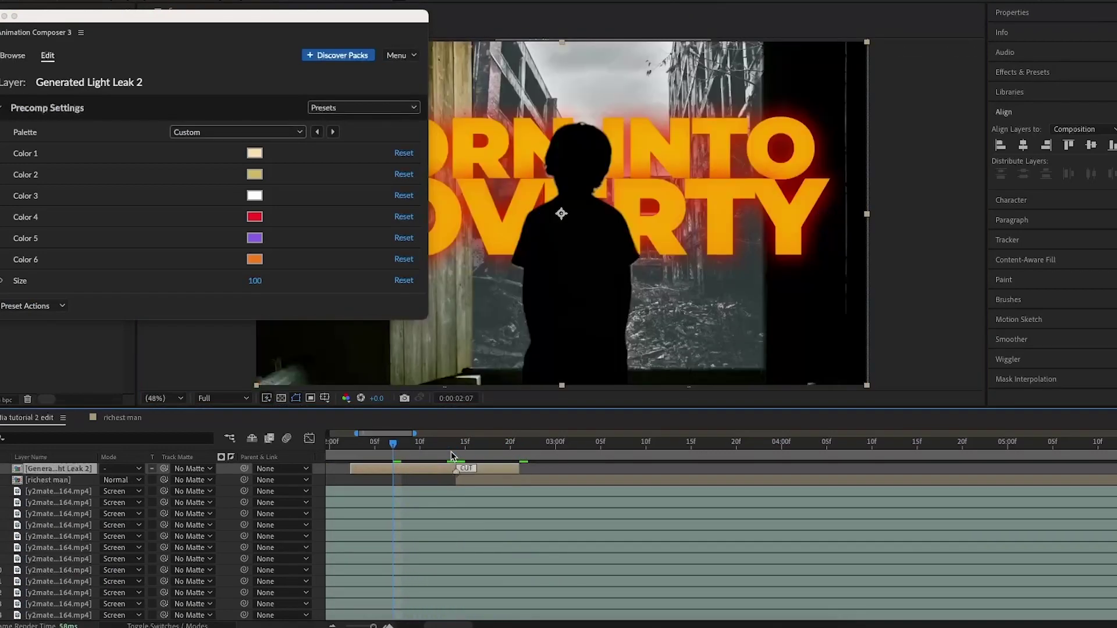
{"action": "left_click_drag", "start_coordinate": [352, 468], "coordinate": [334, 449]}
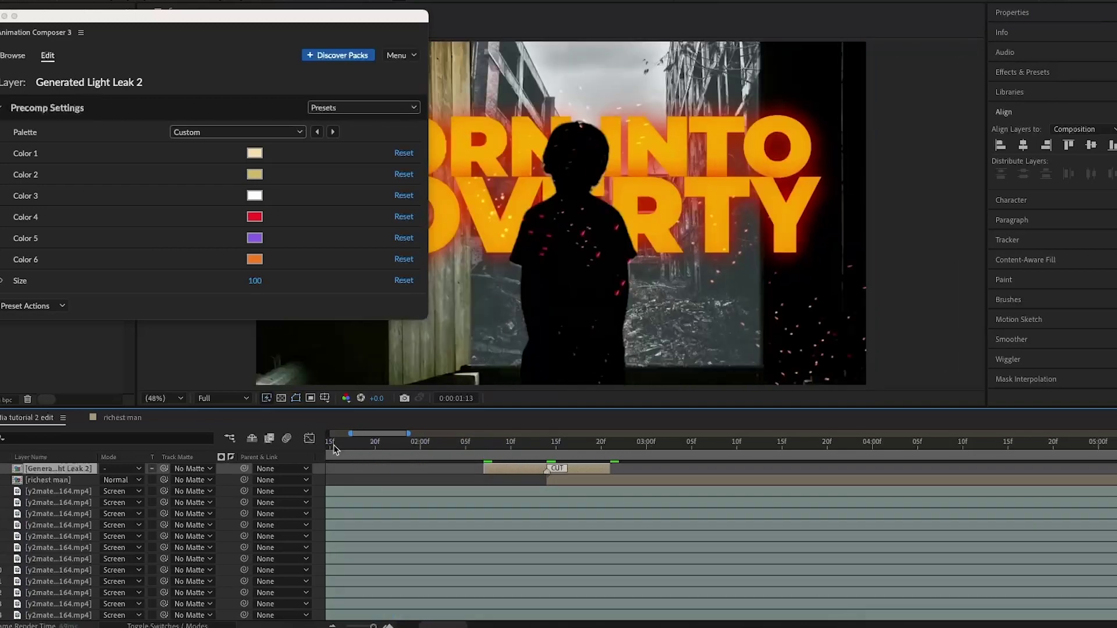
{"action": "key", "text": "space"}
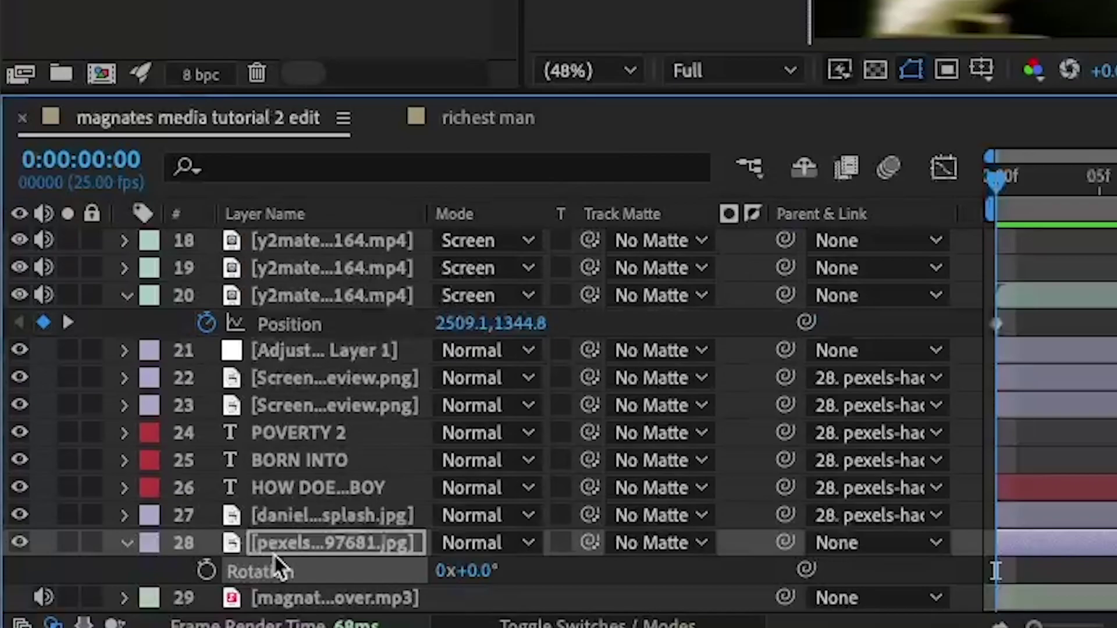
Keyframe the Rotation of the pexels image on layer 28 at 0° at the start and at 0:00:02:06
{"action": "left_click", "coordinate": [45, 601]}
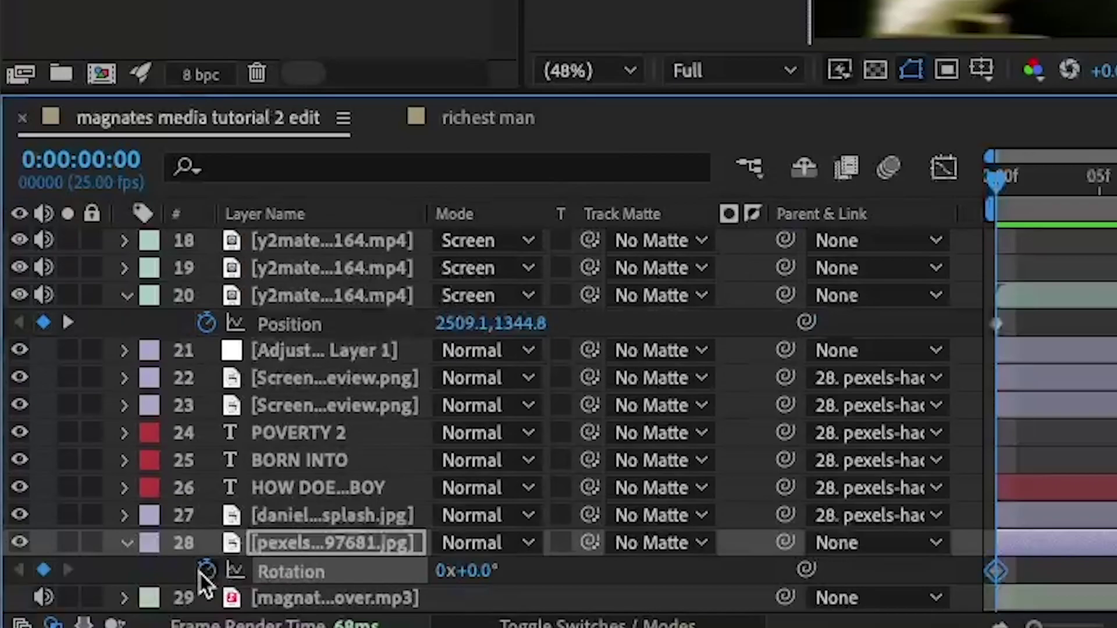
{"action": "key", "text": "space"}
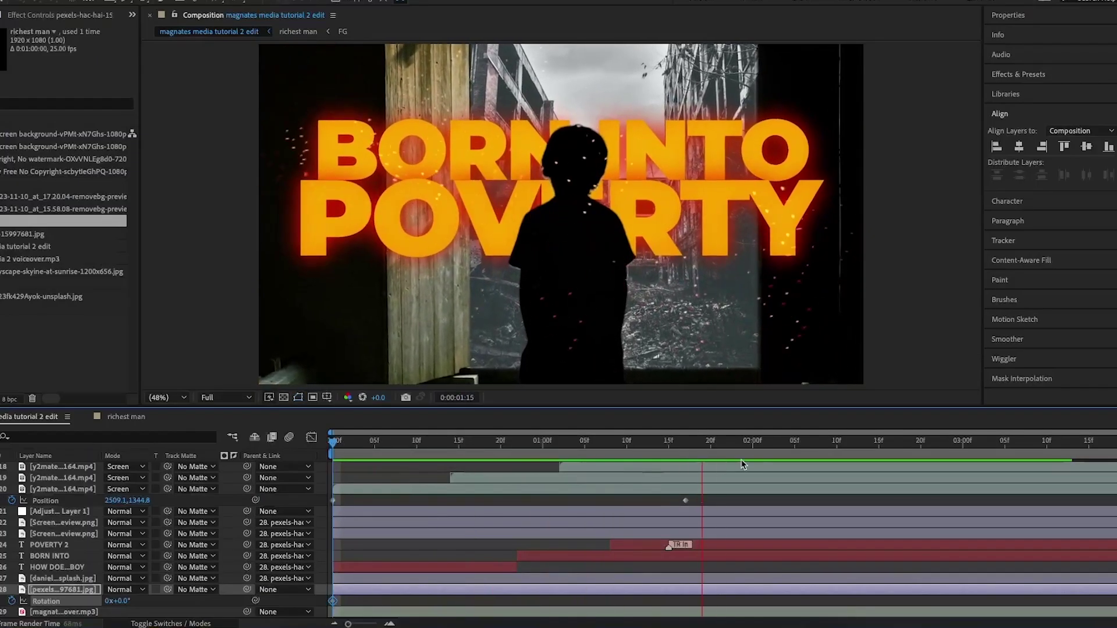
{"action": "left_click", "coordinate": [876, 448]}
{"action": "left_click_drag", "start_coordinate": [877, 453], "coordinate": [548, 487]}
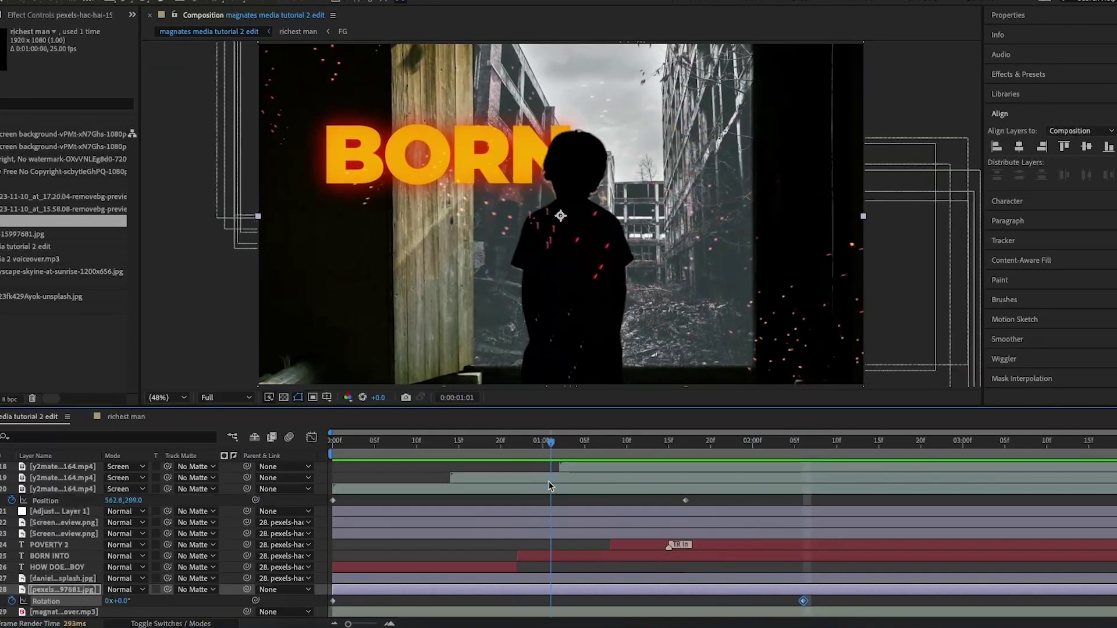
Add two more Rotation keyframes to the pexels image layer, one at 0:00:01:00 and one at 0:00:01:05
{"action": "key", "text": "alt+shift+r"}
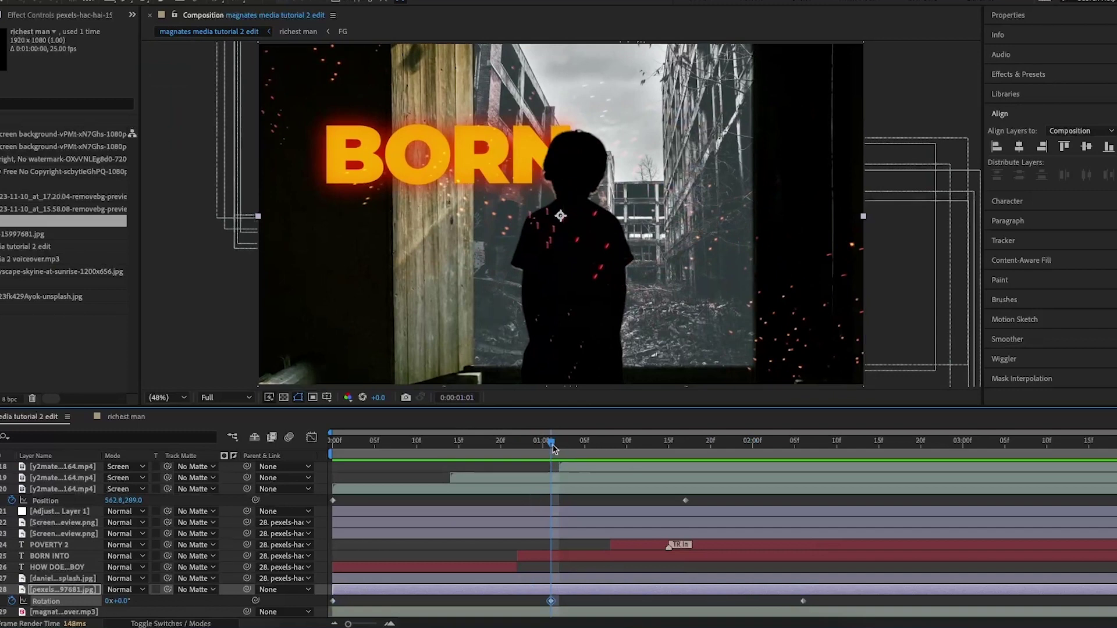
{"action": "key", "text": "space"}
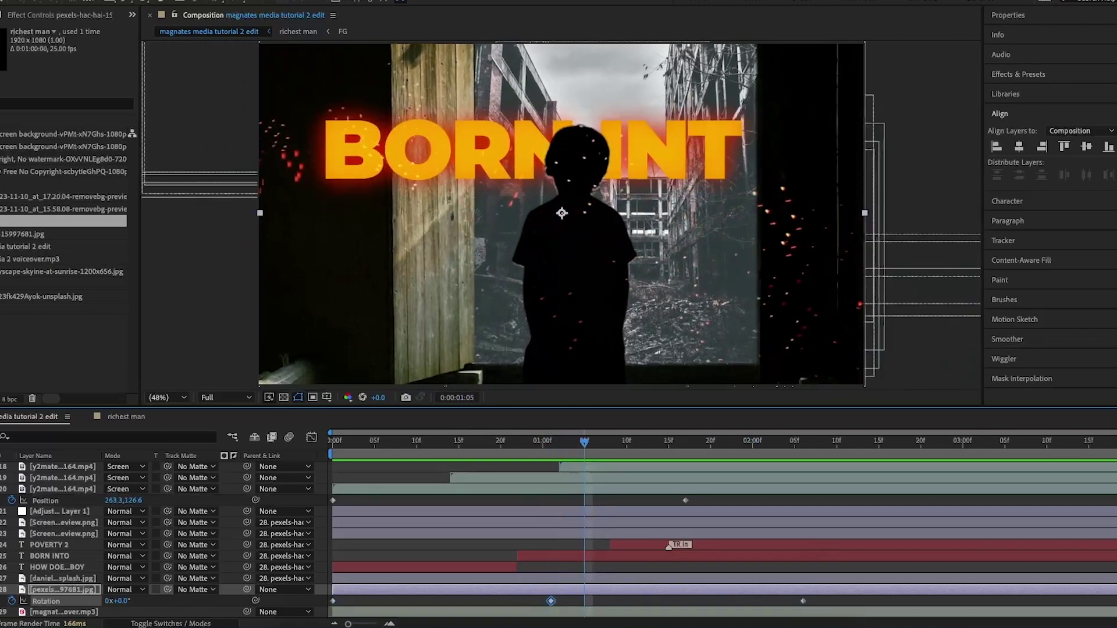
{"action": "key", "text": "alt+shift+r"}
{"action": "left_click", "coordinate": [585, 602]}
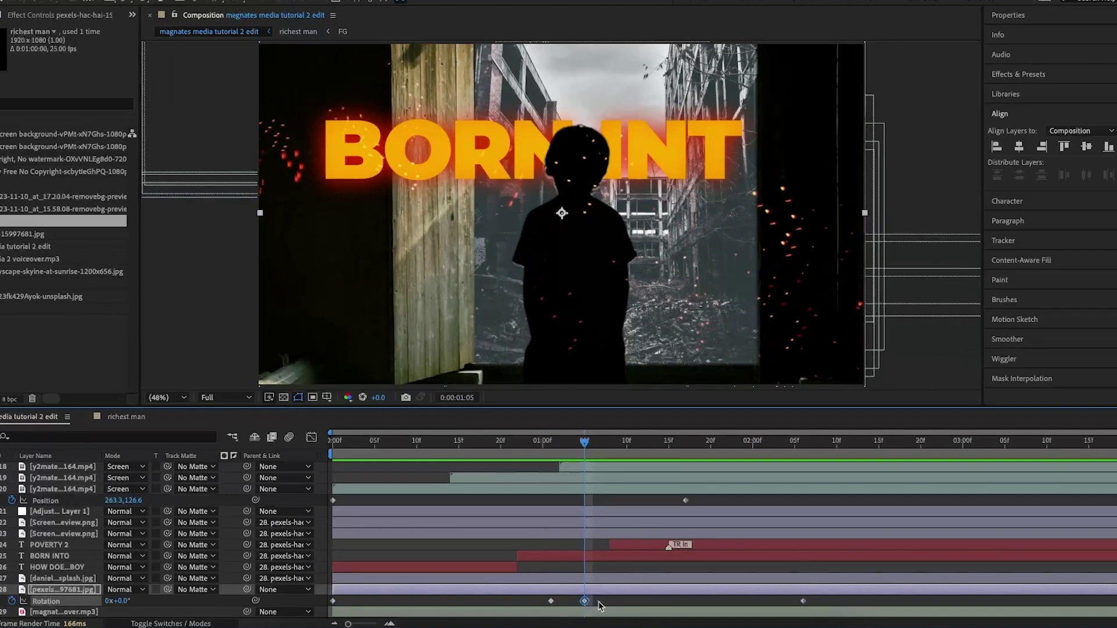
{"action": "left_click", "coordinate": [625, 612]}
{"action": "left_click", "coordinate": [625, 605]}
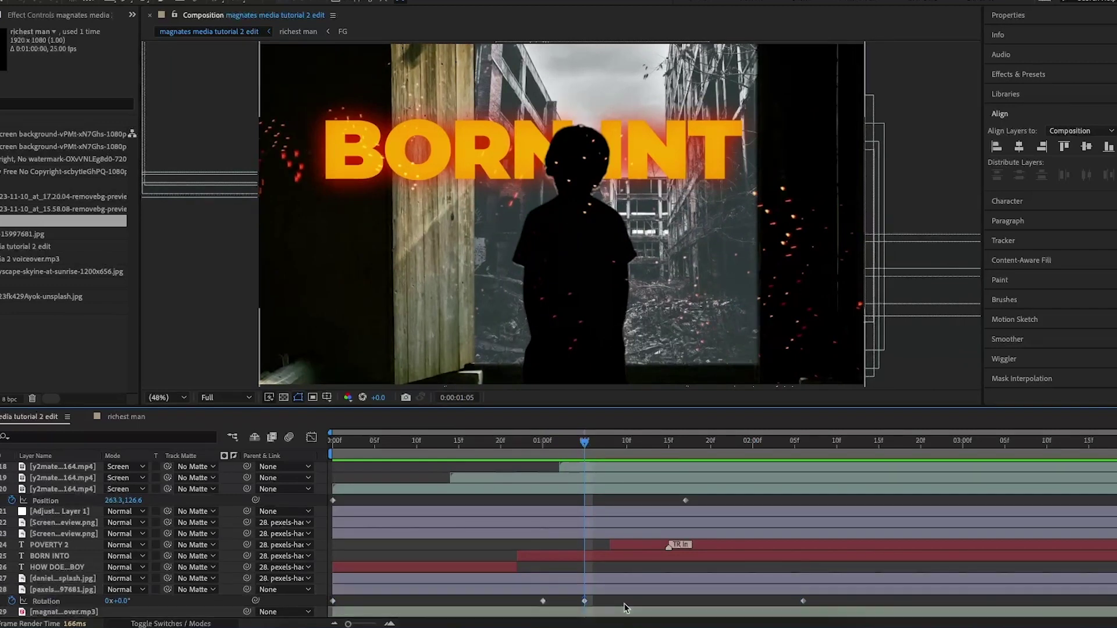
Set the pexels image layer's Rotation to 4° at 0:00:01:00 and at 0:00:01:05, and preview the movement from the start
{"action": "left_click", "coordinate": [569, 449]}
{"action": "left_click_drag", "start_coordinate": [569, 453], "coordinate": [544, 453]}
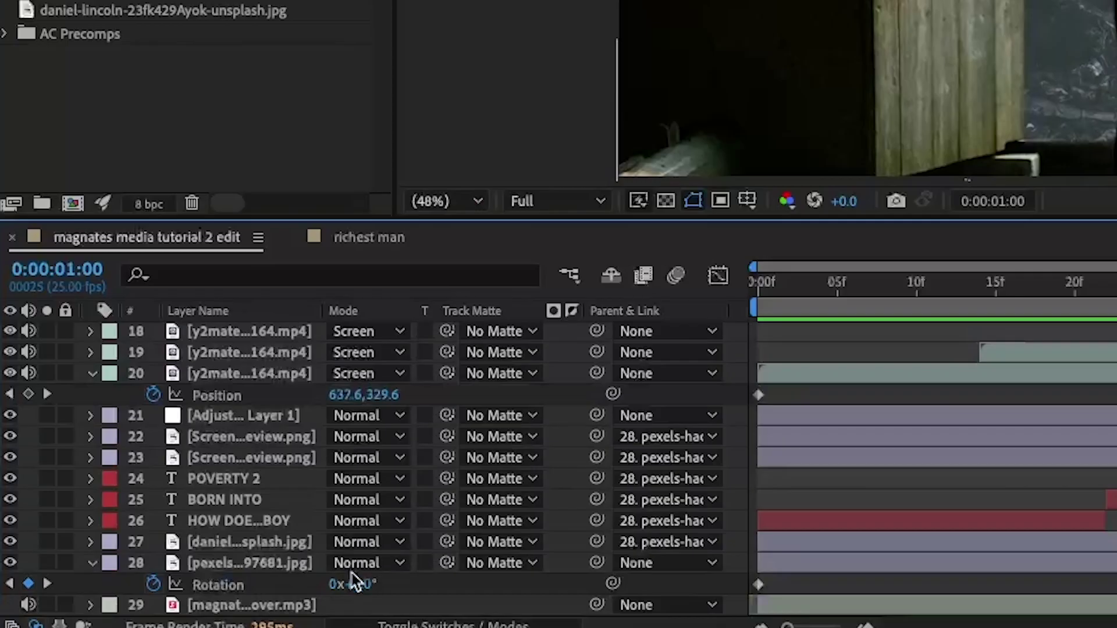
{"action": "type", "text": "4"}
{"action": "key", "text": "Return"}
{"action": "left_click_drag", "start_coordinate": [542, 443], "coordinate": [581, 448]}
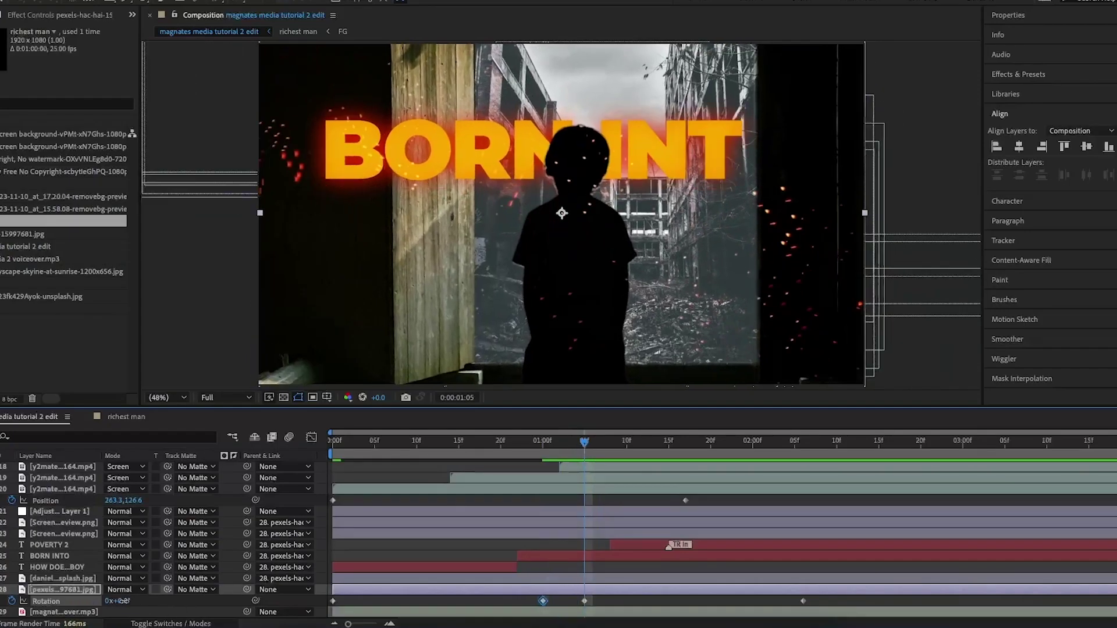
{"action": "left_click", "coordinate": [181, 602]}
{"action": "left_click_drag", "start_coordinate": [347, 470], "coordinate": [329, 471]}
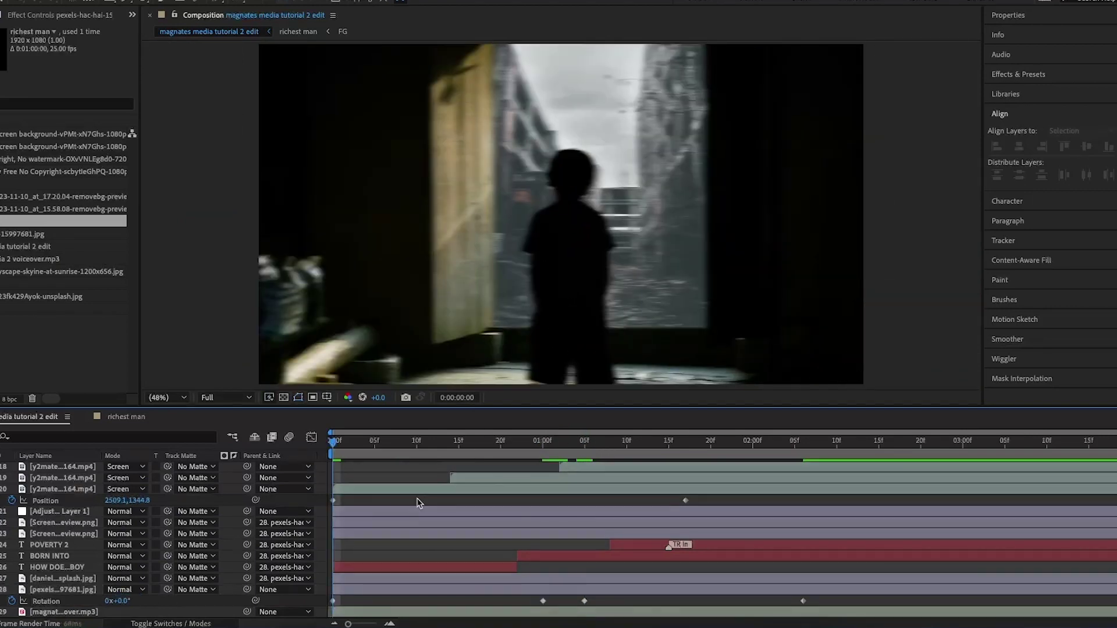
{"action": "key", "text": "space"}
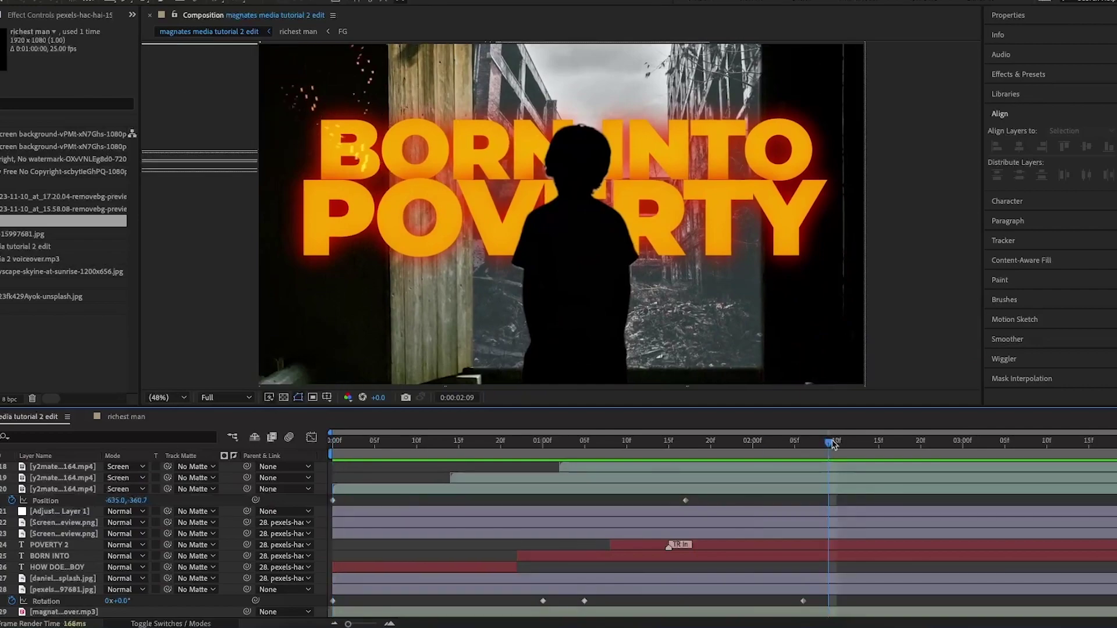
Set the pexels image layer's Rotation keyframe at 0:00:01:00 to 2°, check the 0:00:01:05 keyframe and preview from the start
{"action": "left_click_drag", "start_coordinate": [833, 443], "coordinate": [546, 497]}
{"action": "left_click", "coordinate": [121, 601]}
{"action": "type", "text": "2"}
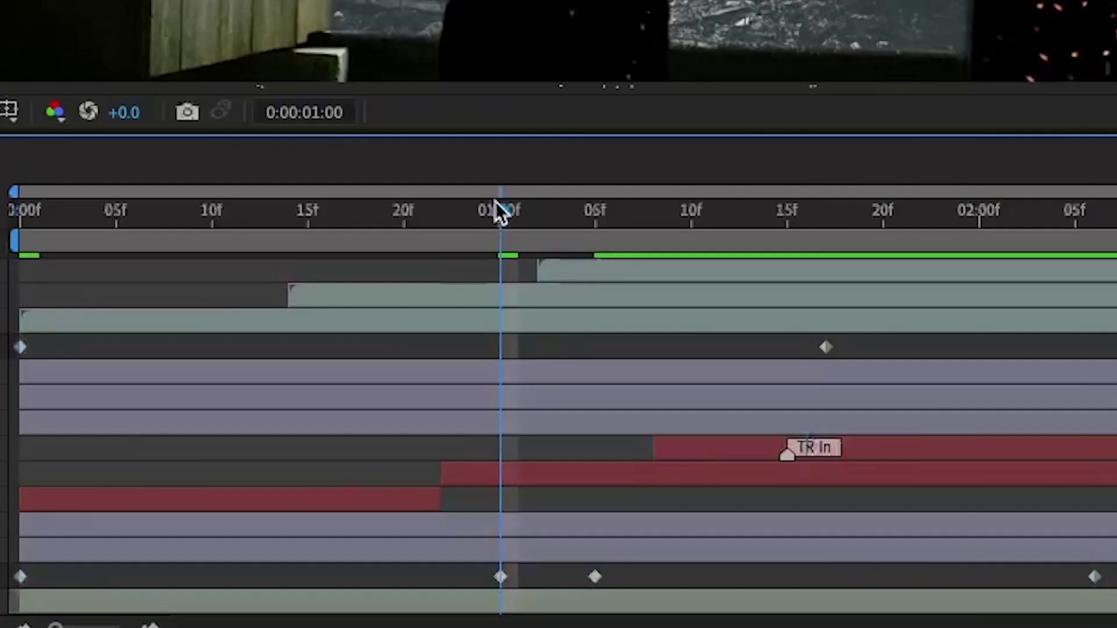
{"action": "left_click_drag", "start_coordinate": [498, 212], "coordinate": [599, 217]}
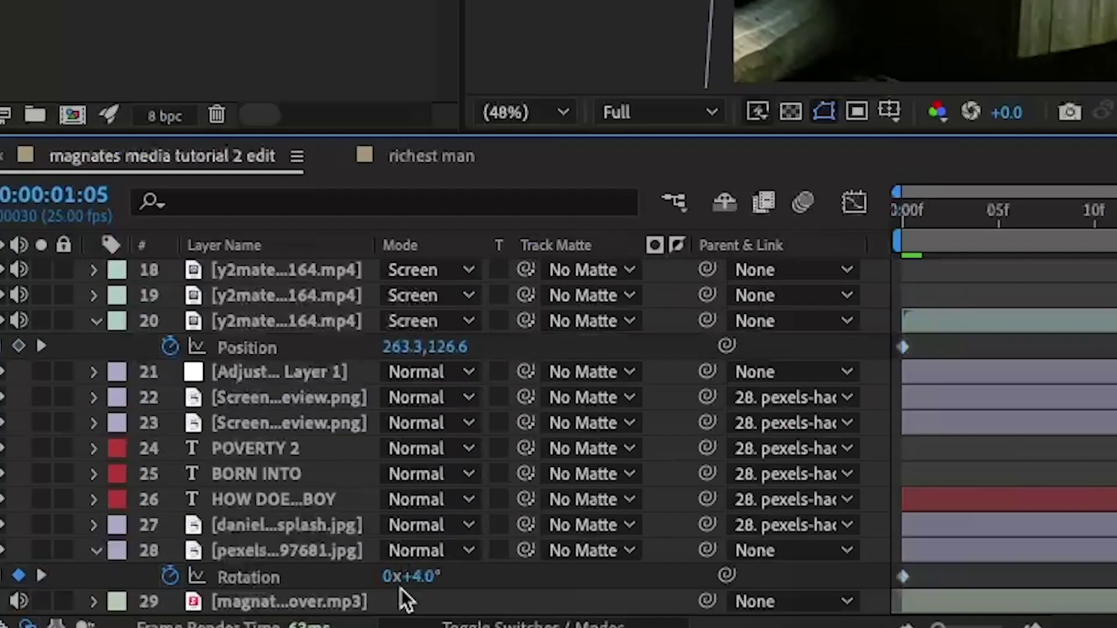
{"action": "left_click_drag", "start_coordinate": [1075, 212], "coordinate": [902, 212]}
{"action": "key", "text": "space"}
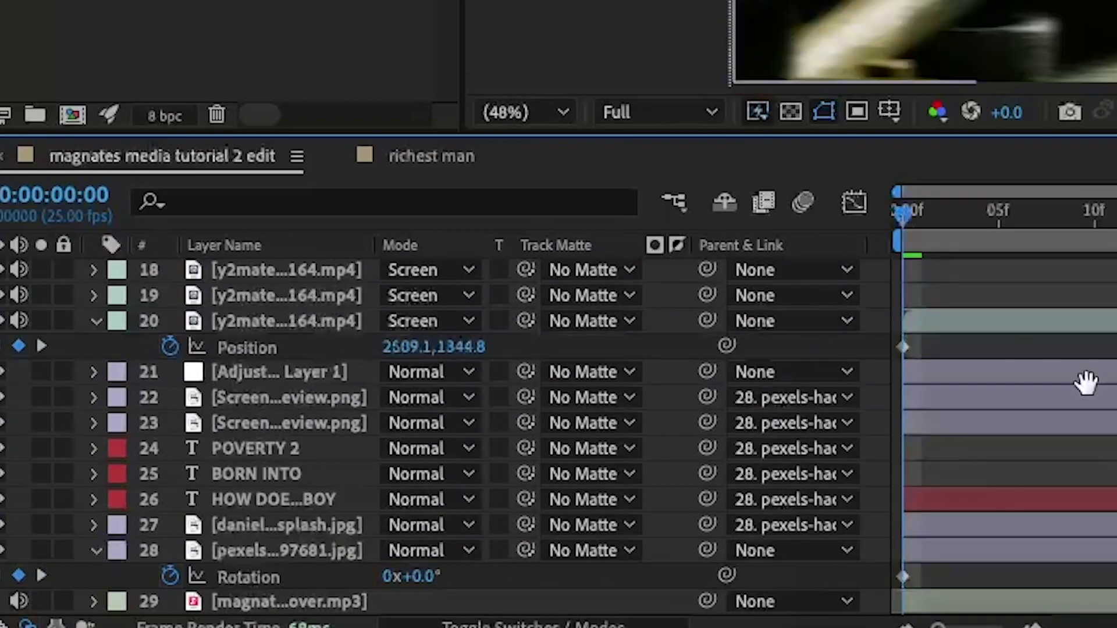